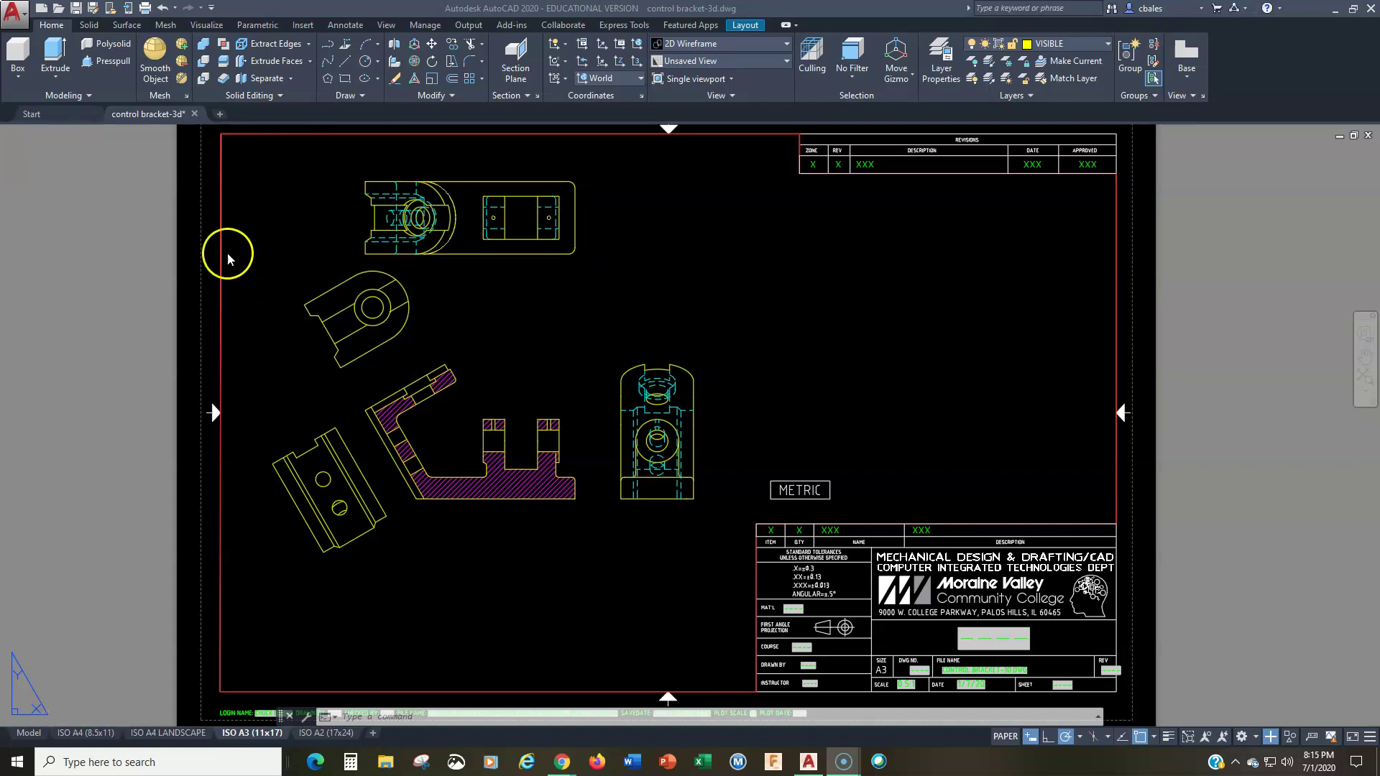
# Examine the 3D bracket and its flattened drawing views in model space from the top view.
pyautogui.click(36, 735)
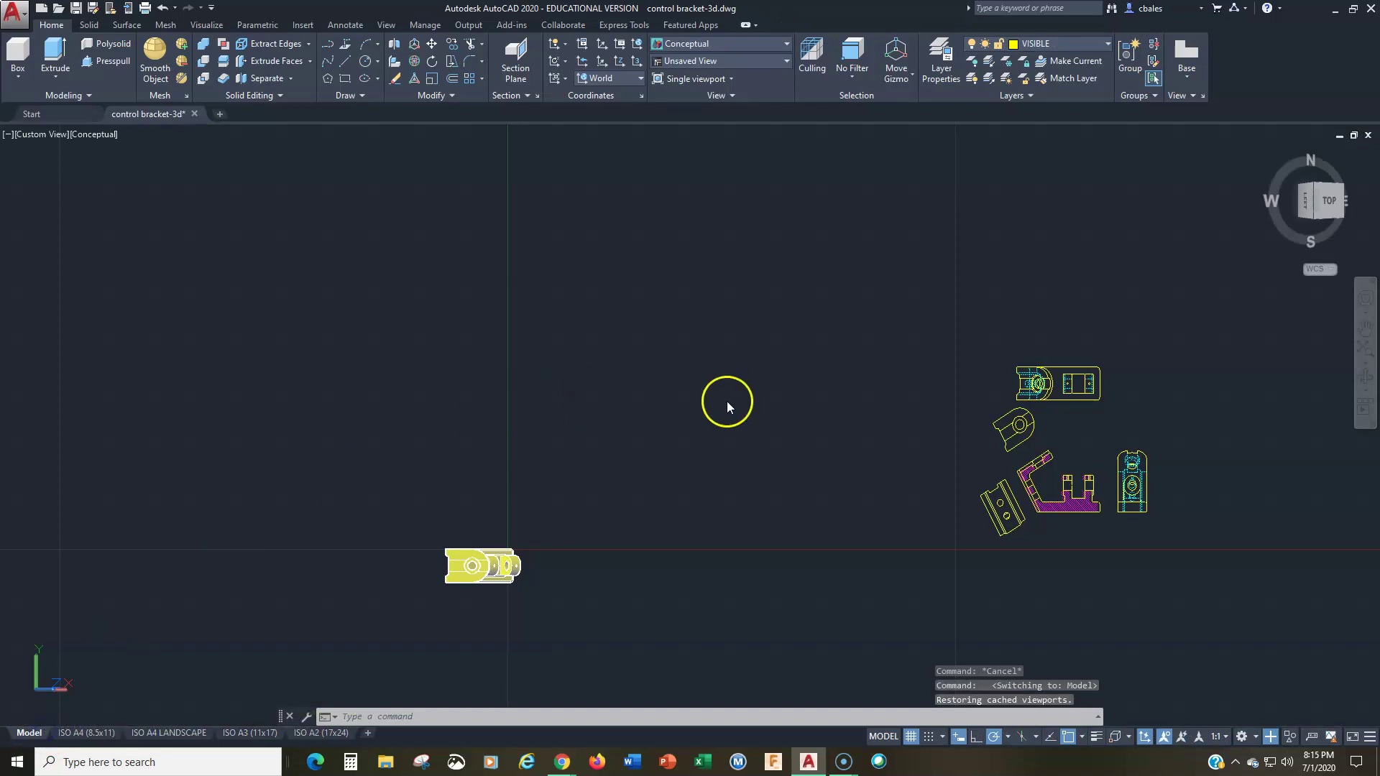
pyautogui.click(1330, 202)
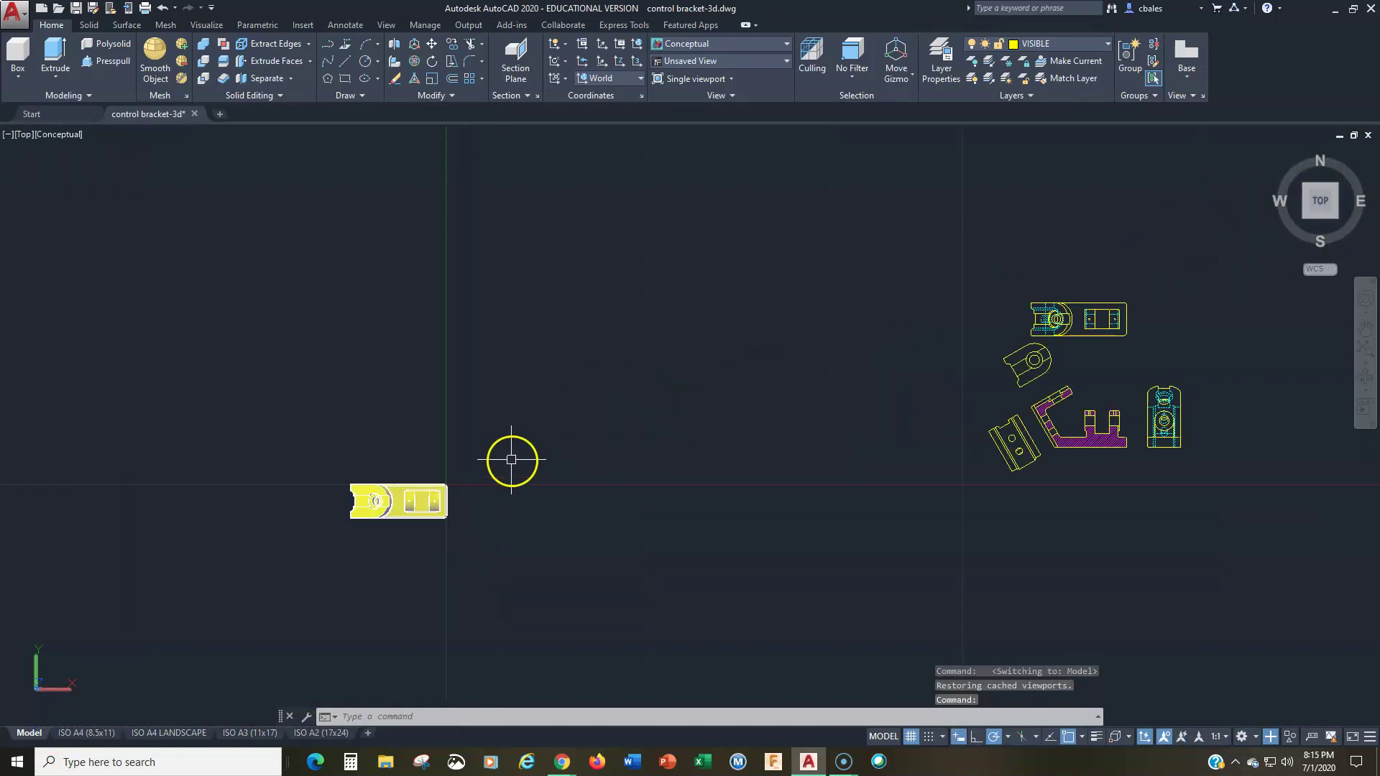
pyautogui.moveTo(743, 422); pyautogui.dragTo(587, 453, button='middle')
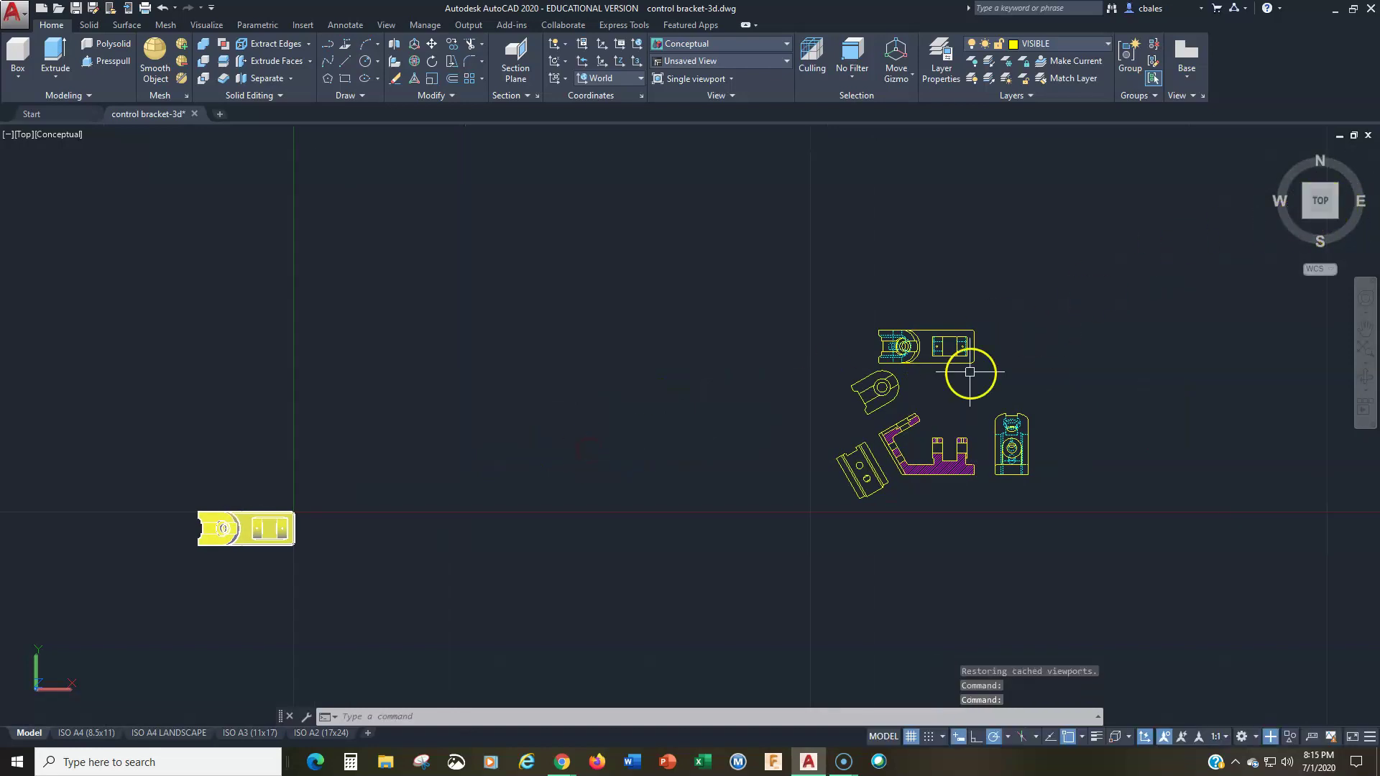
# Create a copy of the ISO A3 (11x17) layout and place it before the original layout.
pyautogui.click(237, 733)
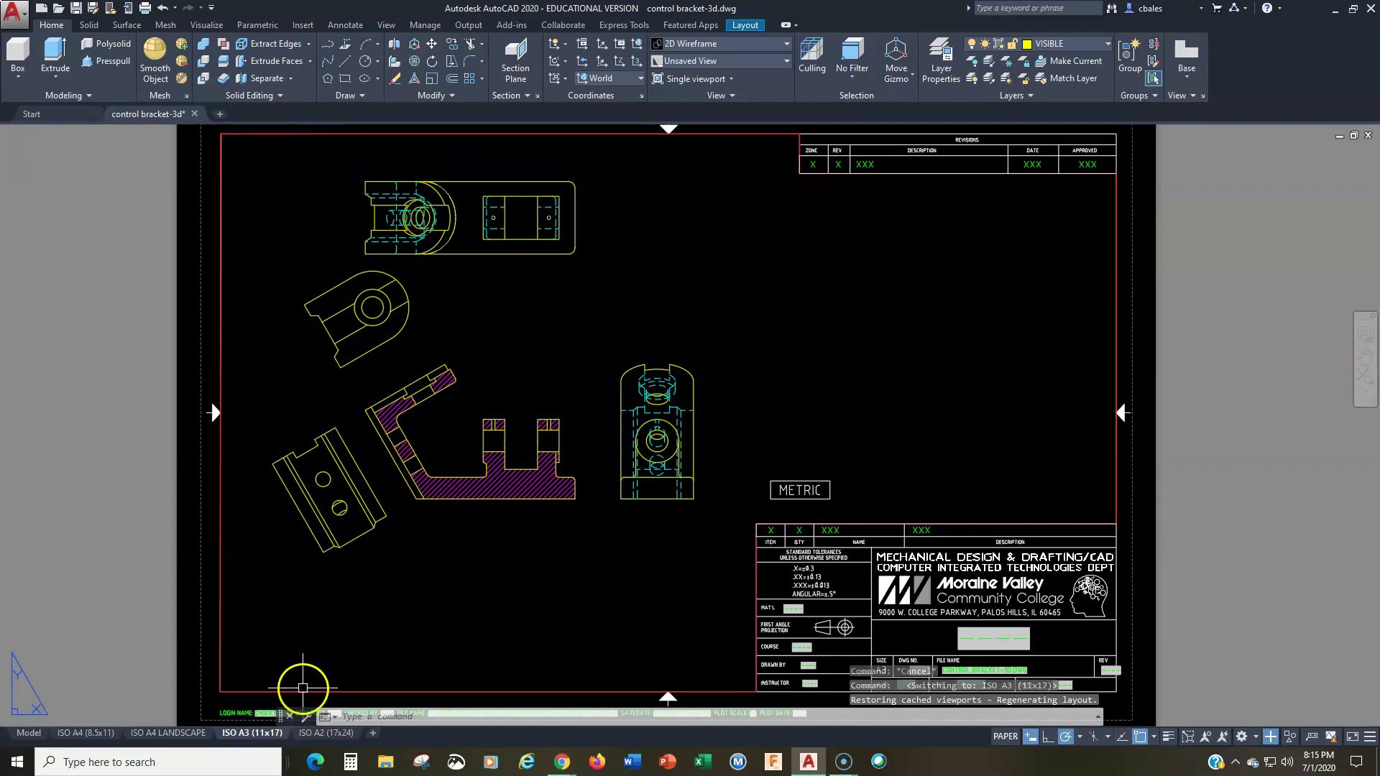
pyautogui.rightClick(262, 731)
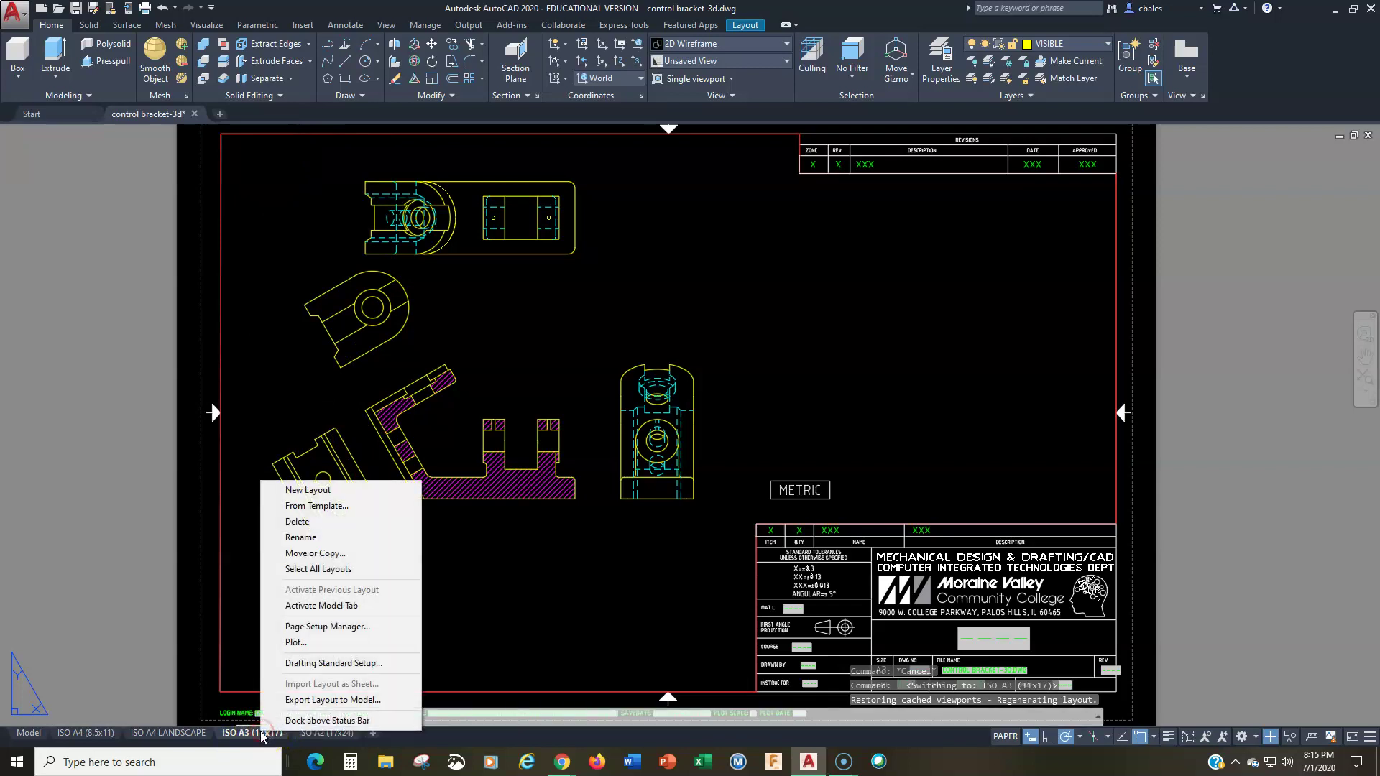
pyautogui.click(322, 553)
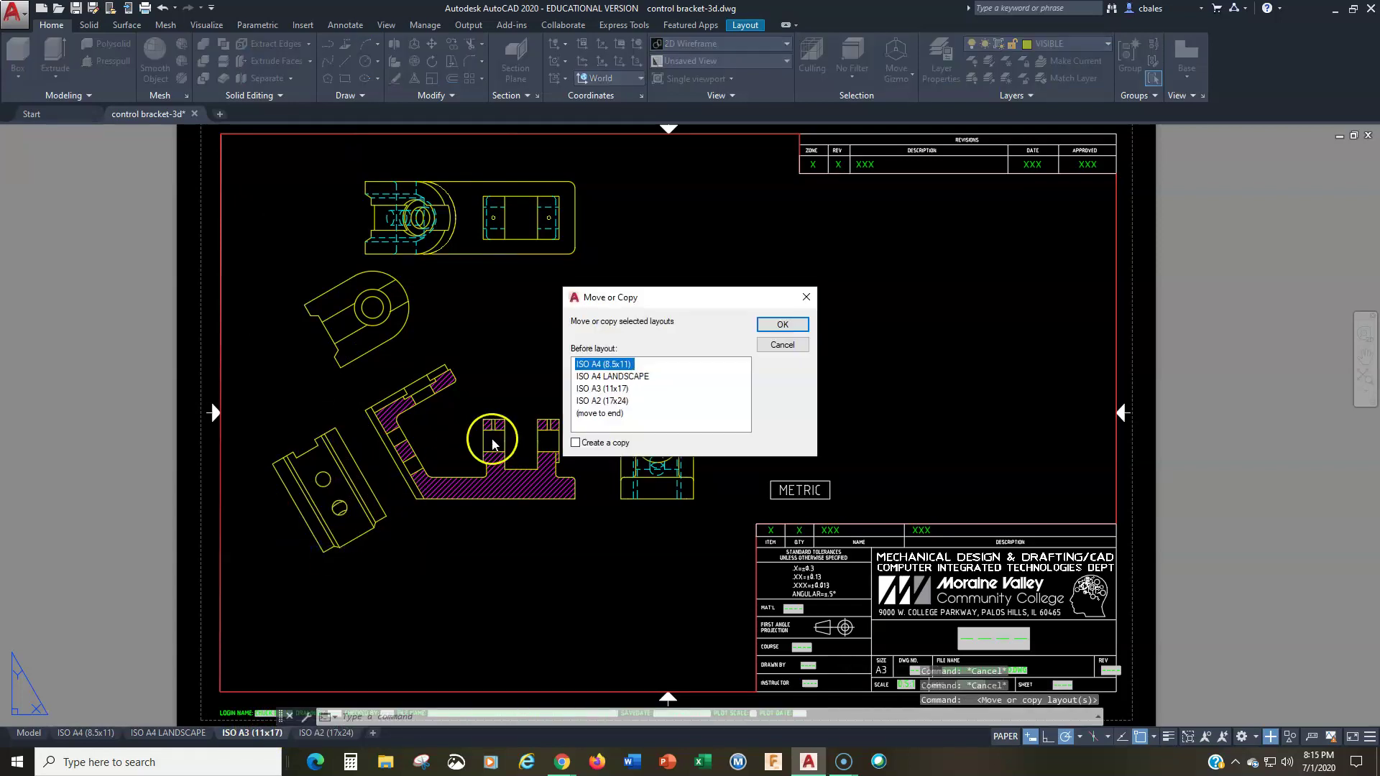
pyautogui.click(589, 390)
pyautogui.click(575, 443)
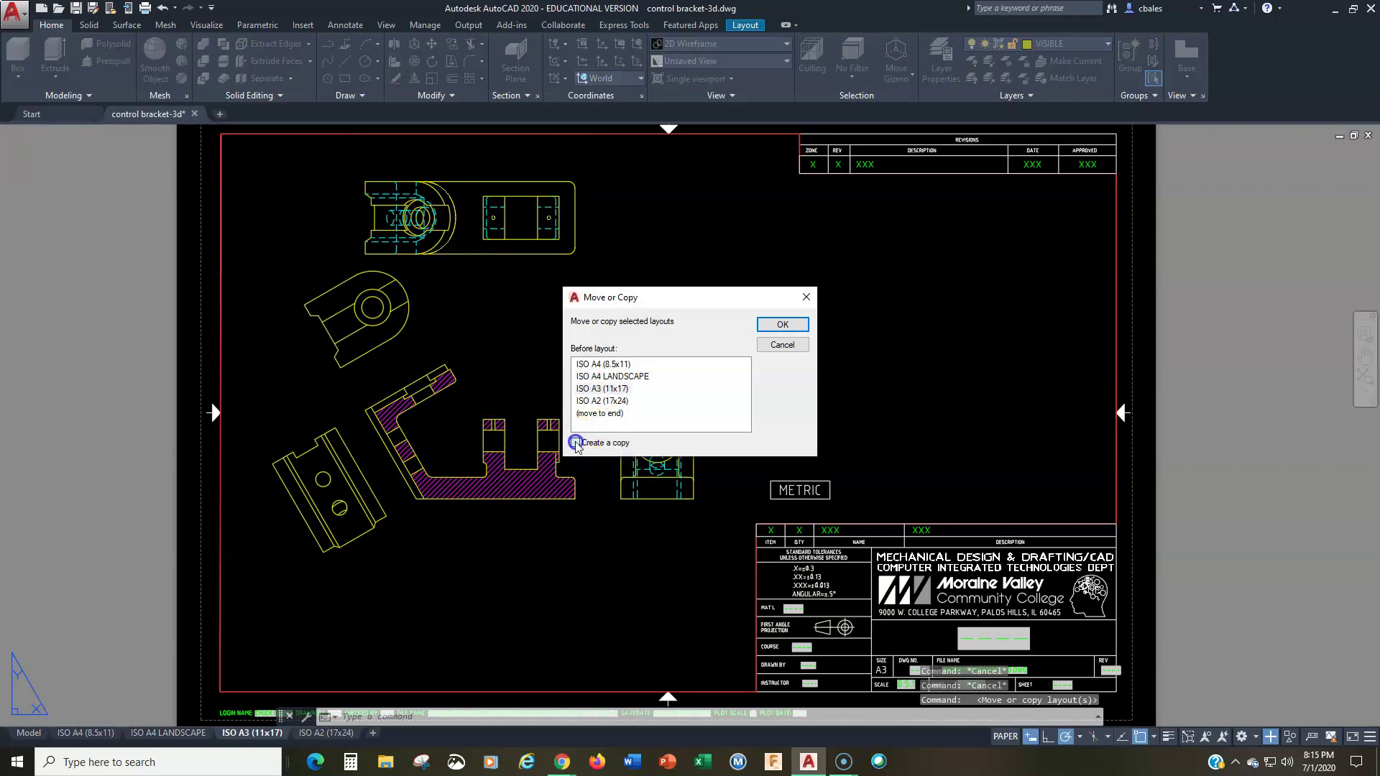
pyautogui.click(604, 388)
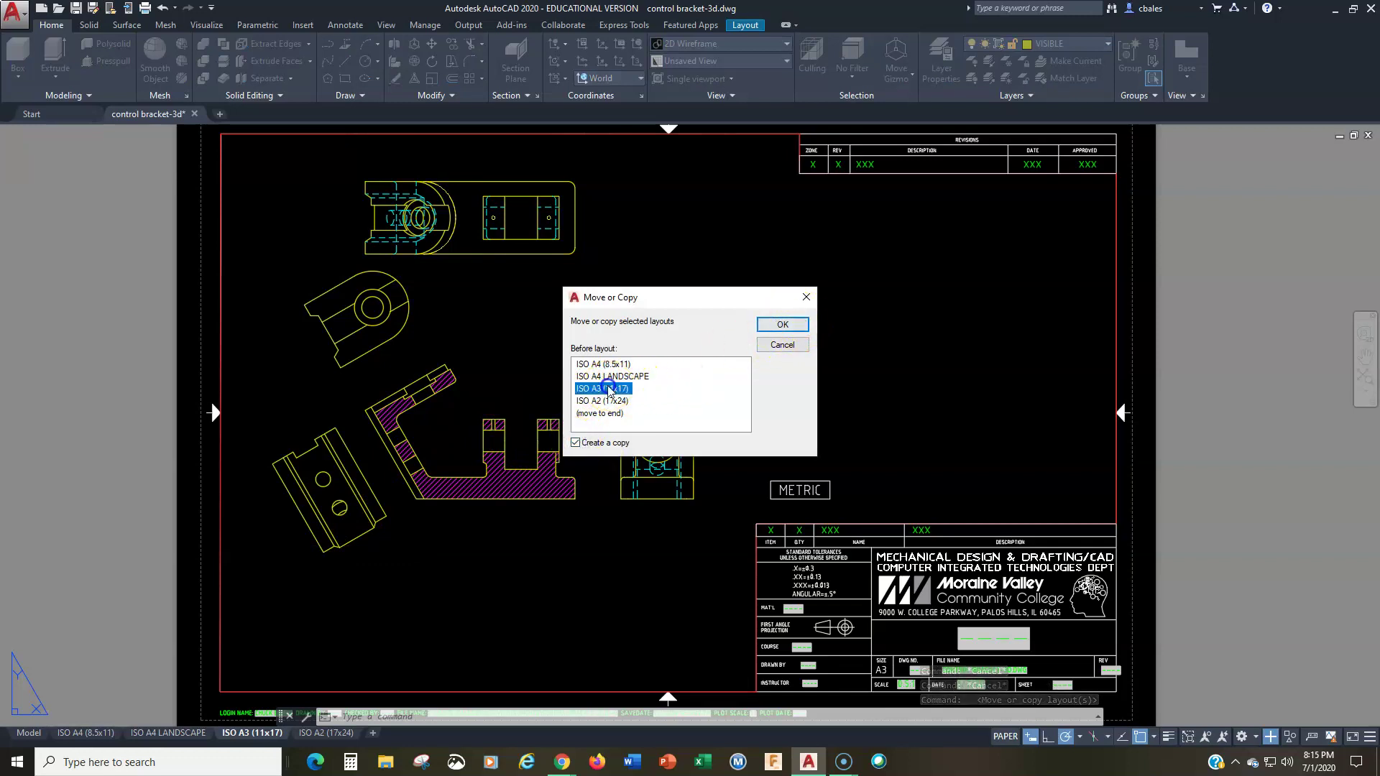
pyautogui.click(781, 325)
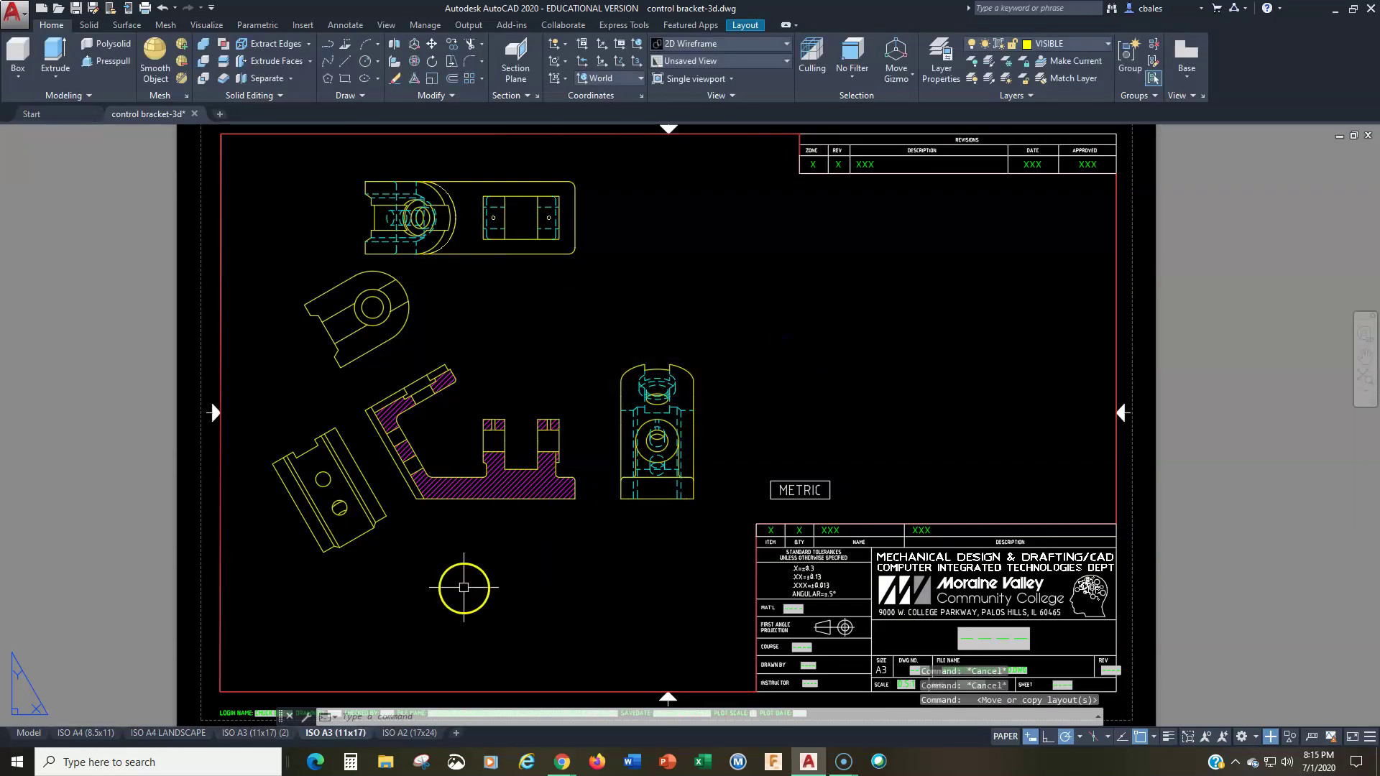
# Delete the viewport with its polyline boundary from the copied layout ISO A3 (11x17) (2).
pyautogui.click(244, 732)
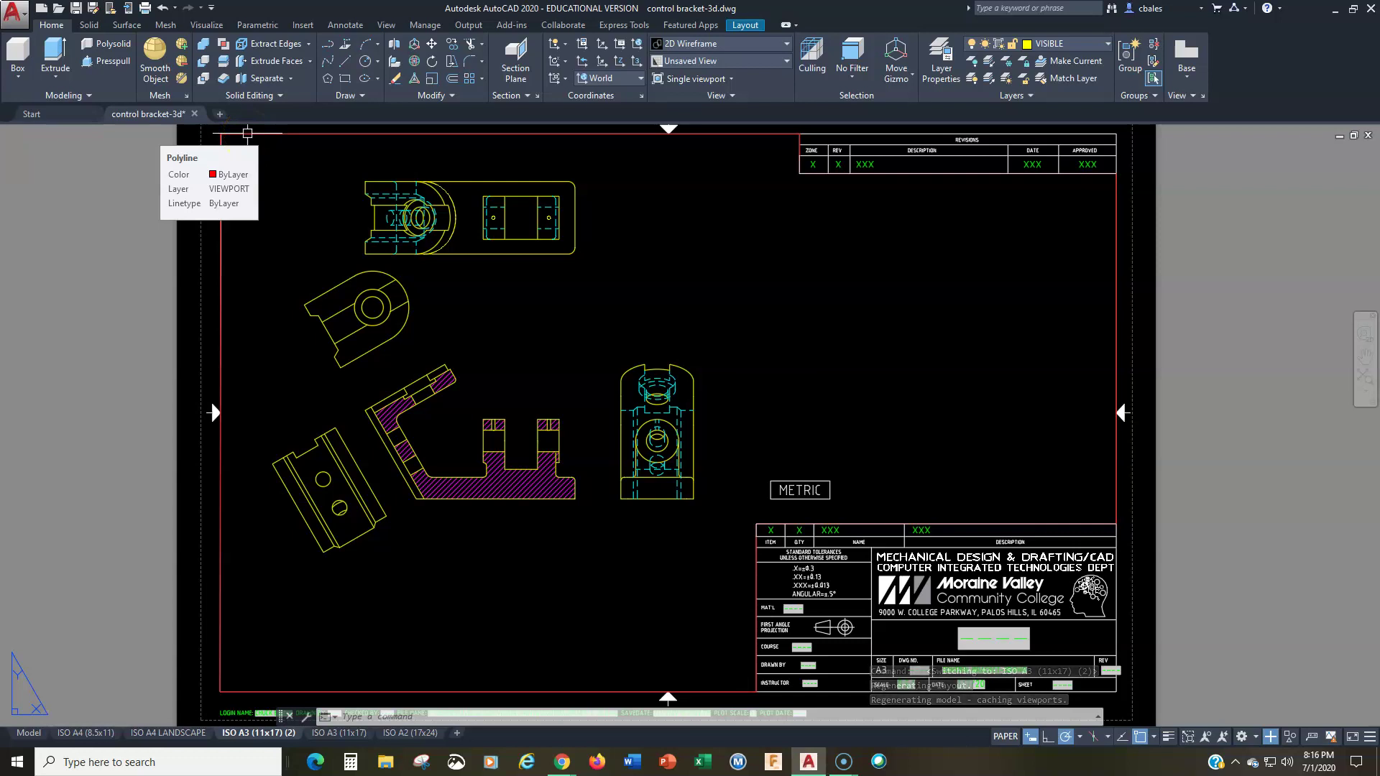
pyautogui.click(247, 133)
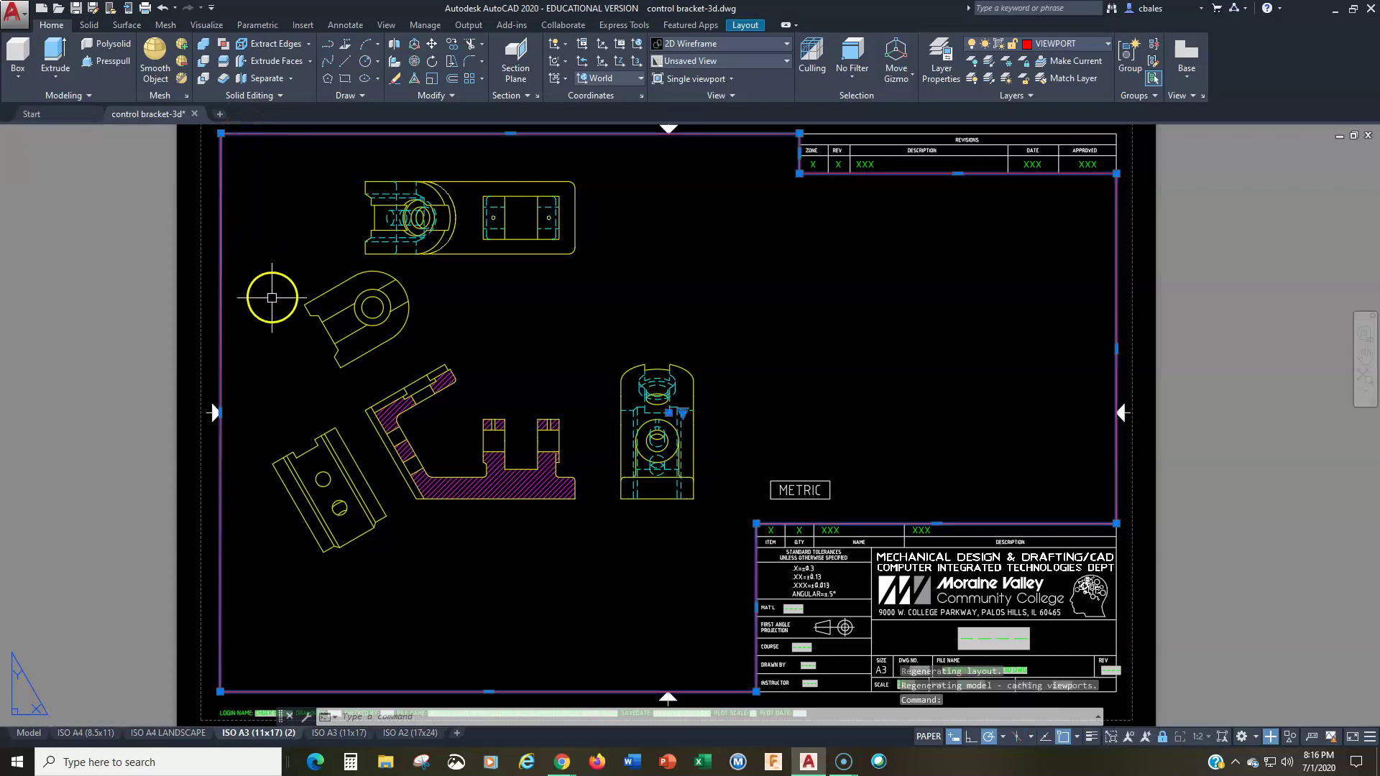
pyautogui.press('Delete')
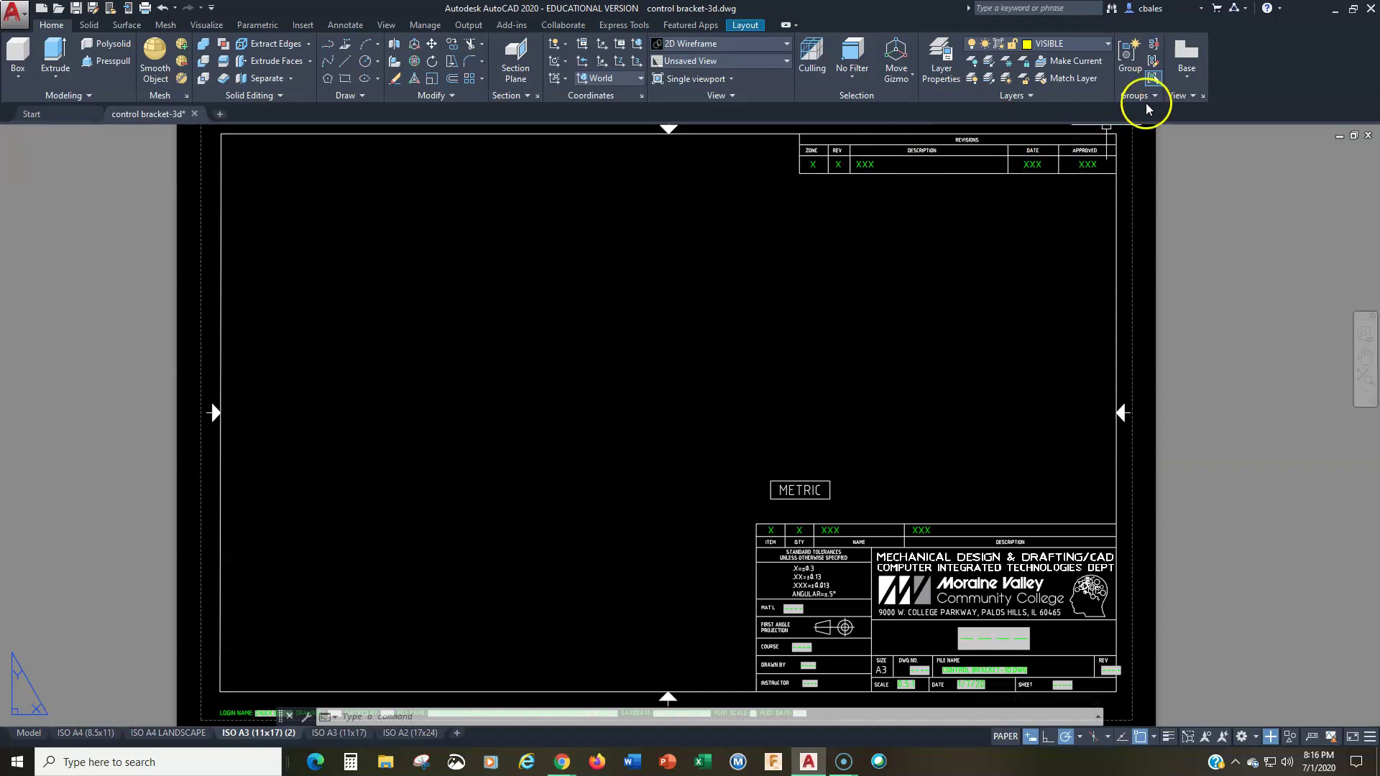
# Set both the section view style and the detail view style to Imperial24.
pyautogui.click(1187, 96)
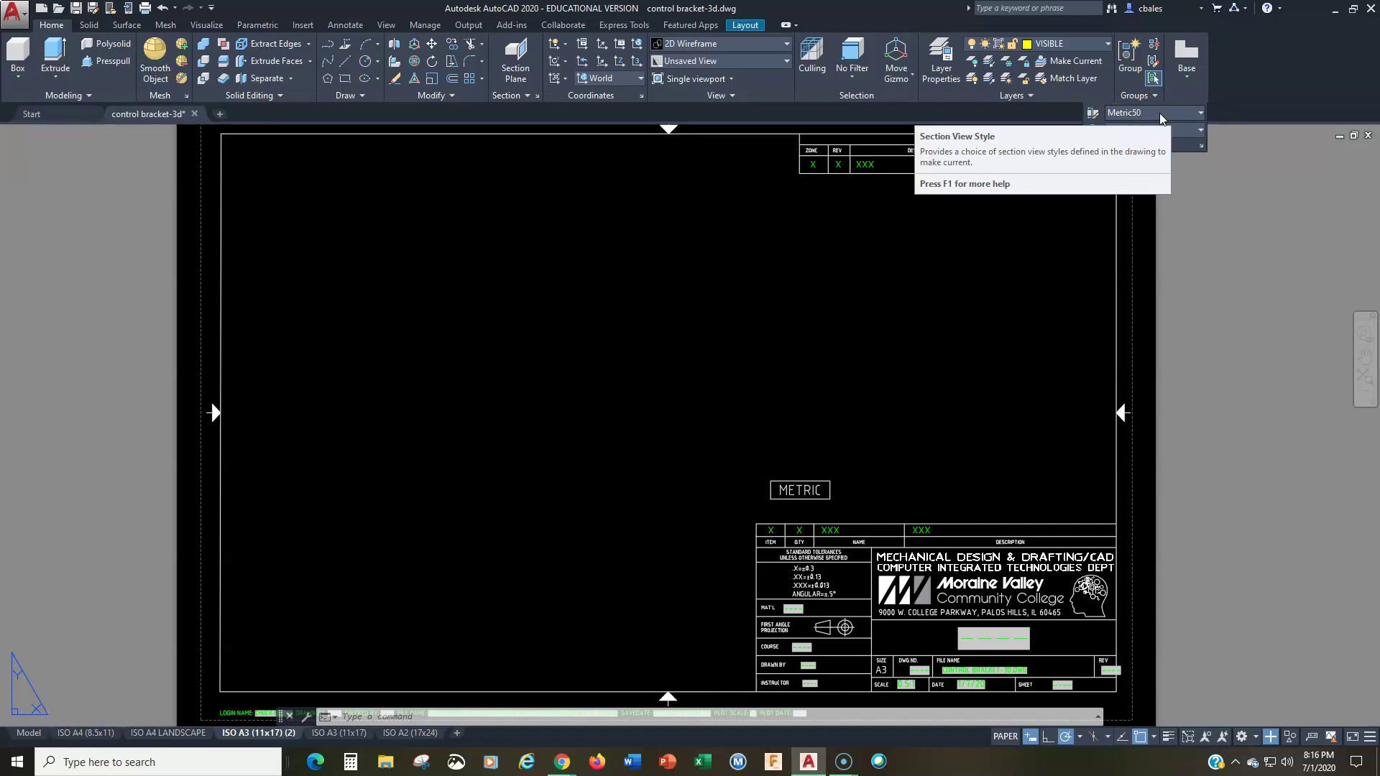
pyautogui.click(1150, 113)
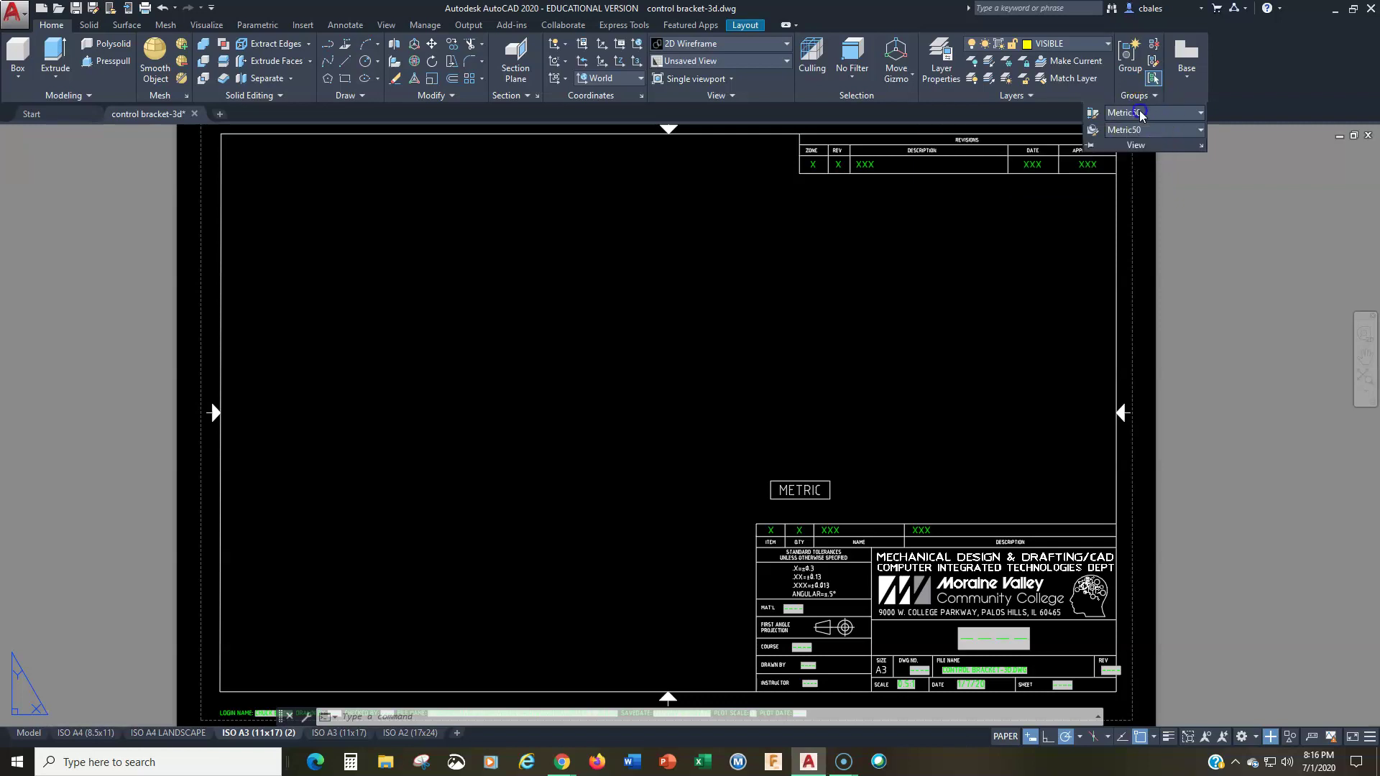
pyautogui.click(1131, 130)
pyautogui.click(1139, 132)
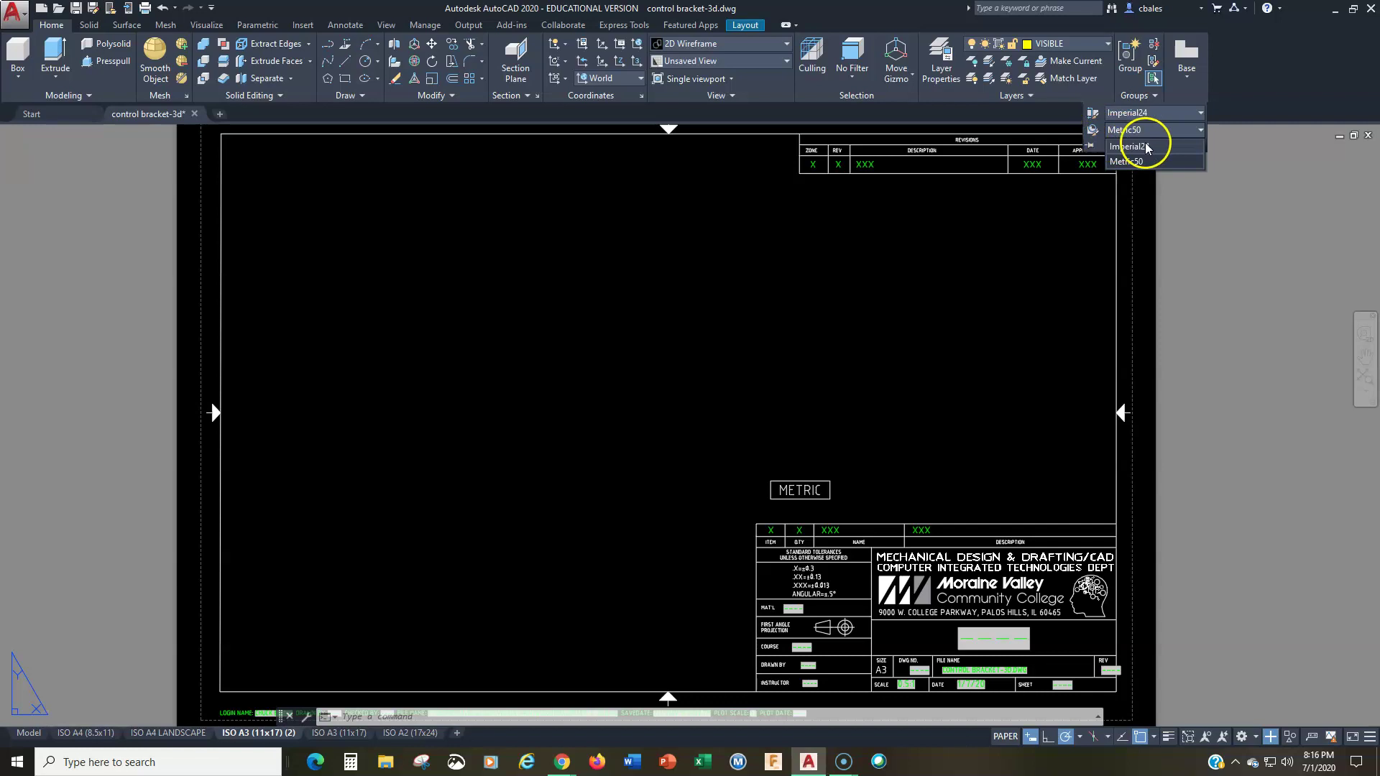
pyautogui.click(1148, 148)
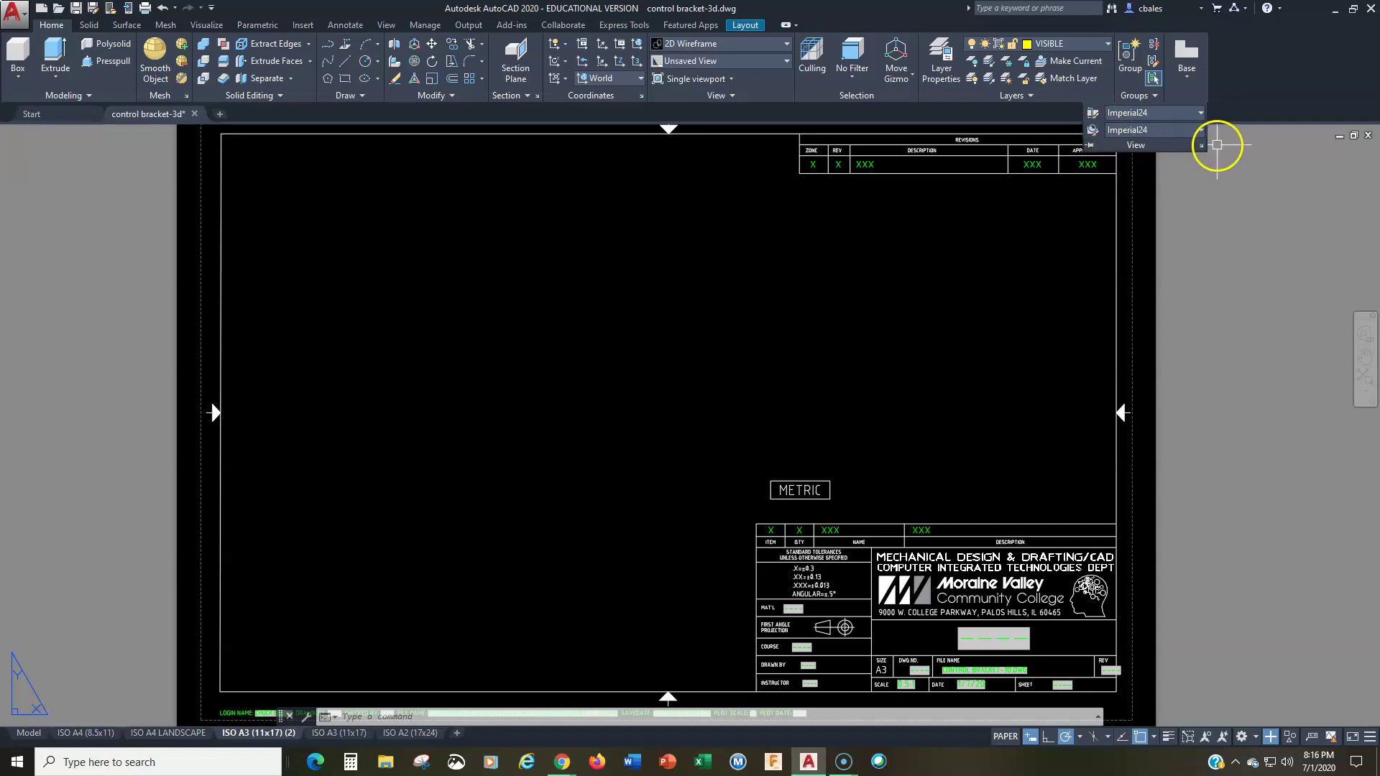
# Set the drafting standard for new drawing views to third angle projection.
pyautogui.click(1201, 145)
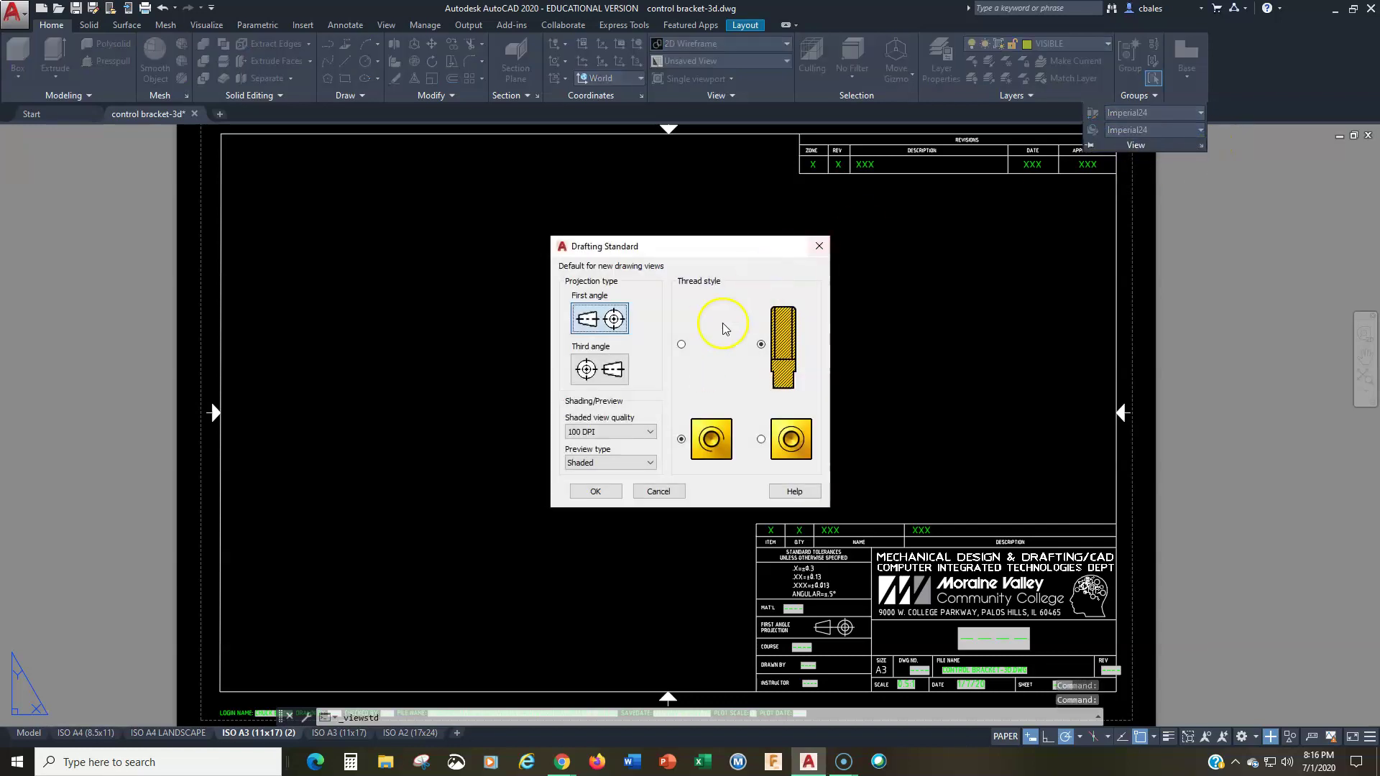
pyautogui.click(596, 374)
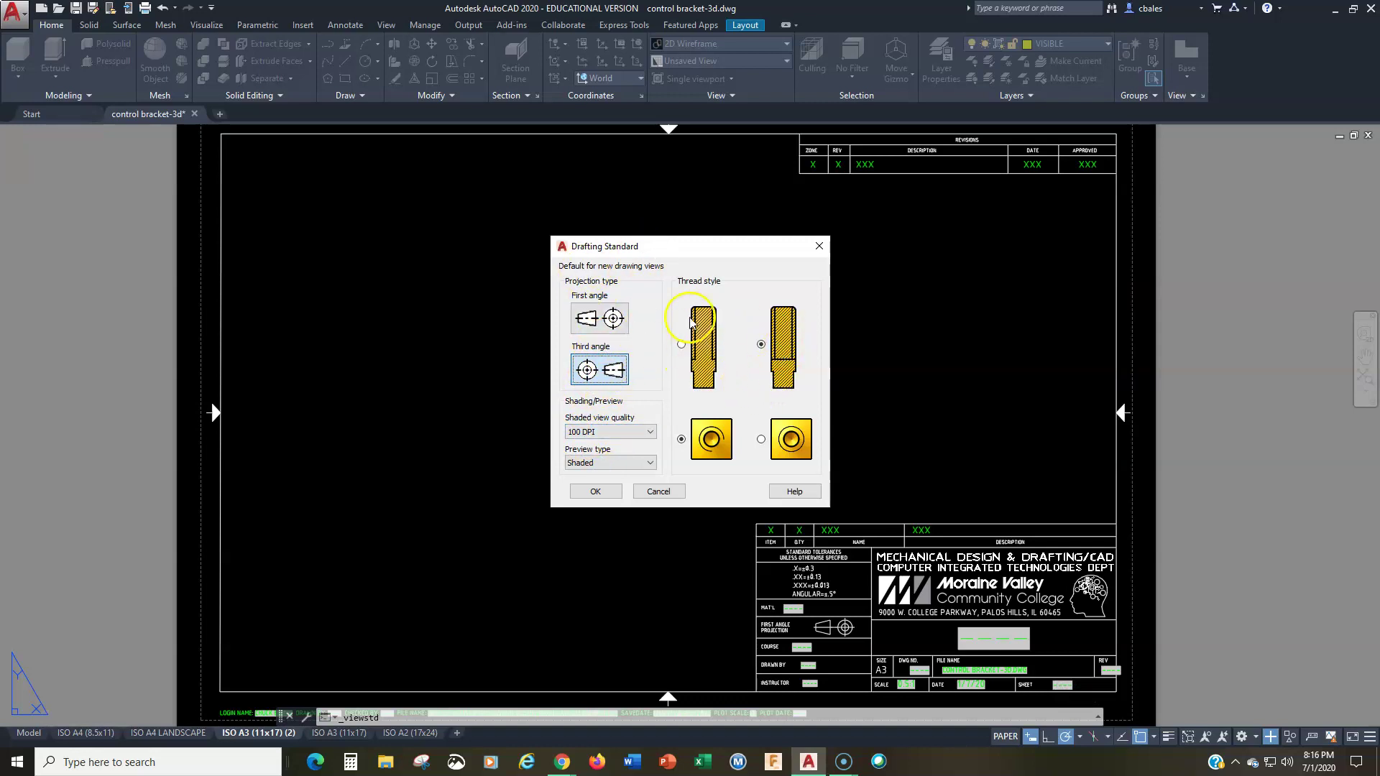
pyautogui.click(596, 491)
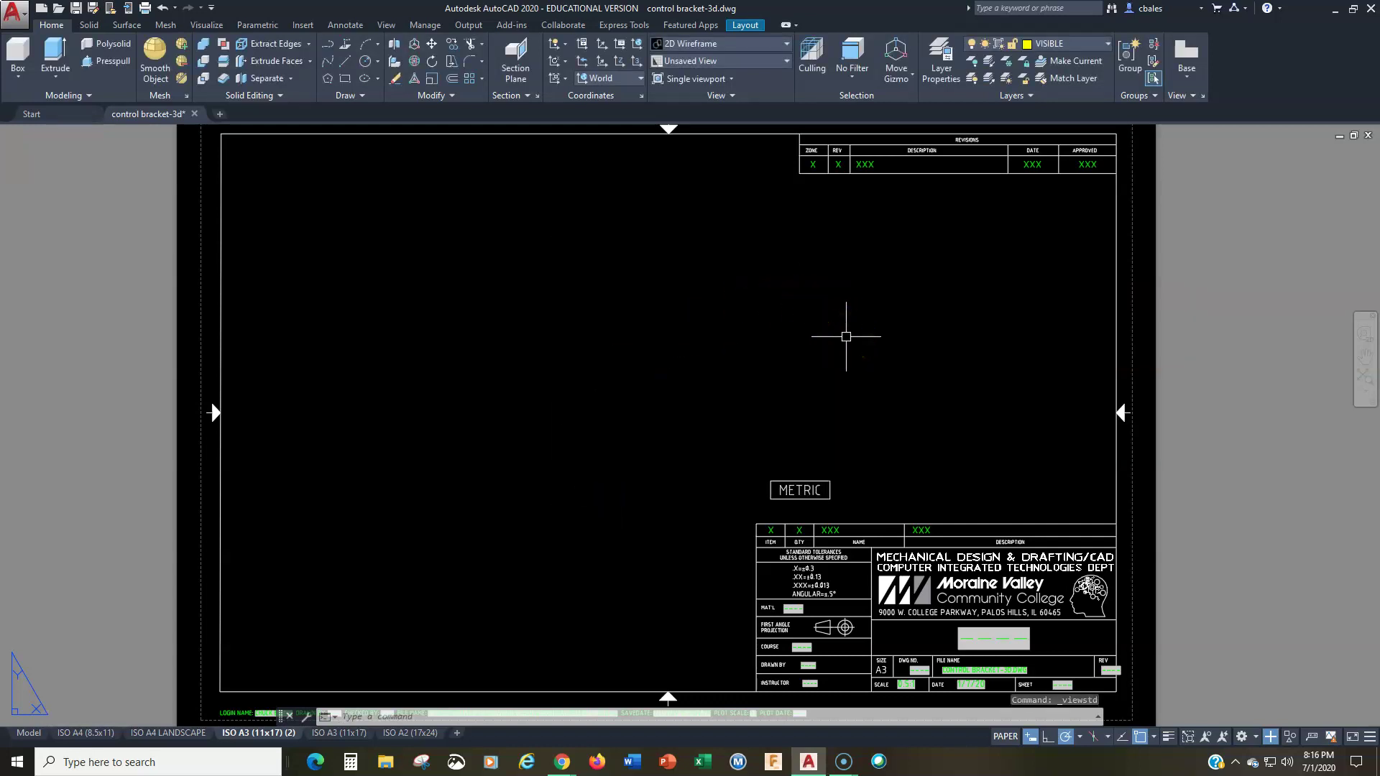
# Place a base view of the model space bracket in Top orientation in the sheet's upper area, without projected views.
pyautogui.click(1185, 72)
pyautogui.click(1149, 104)
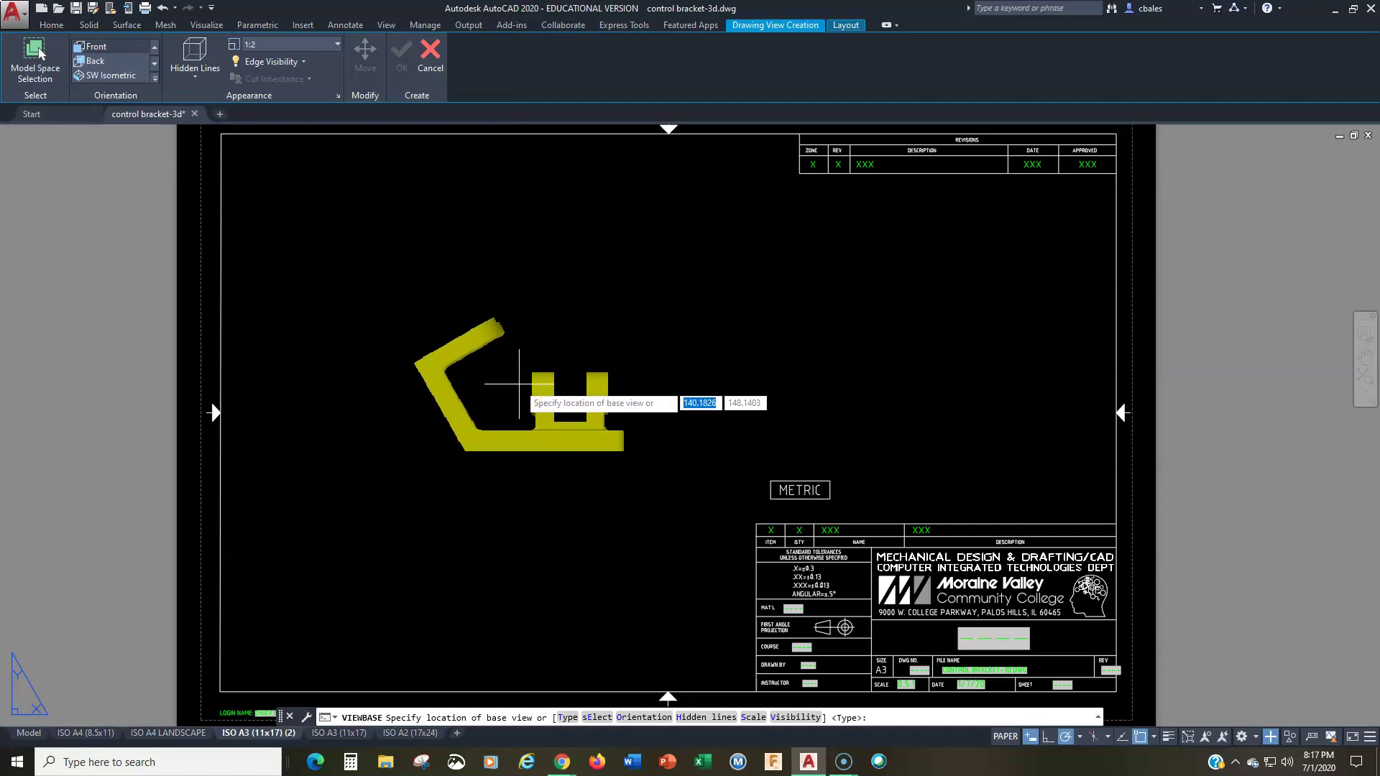
pyautogui.click(155, 46)
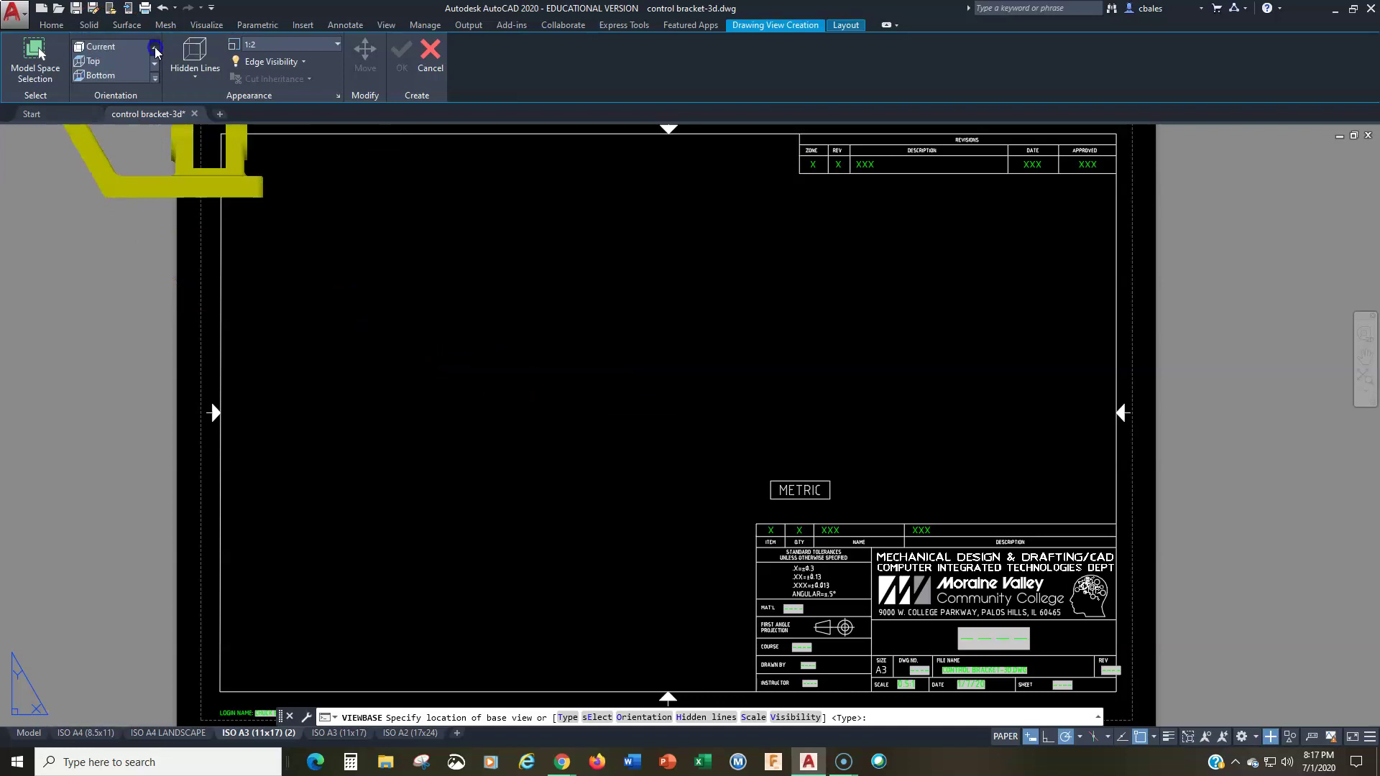
pyautogui.click(90, 65)
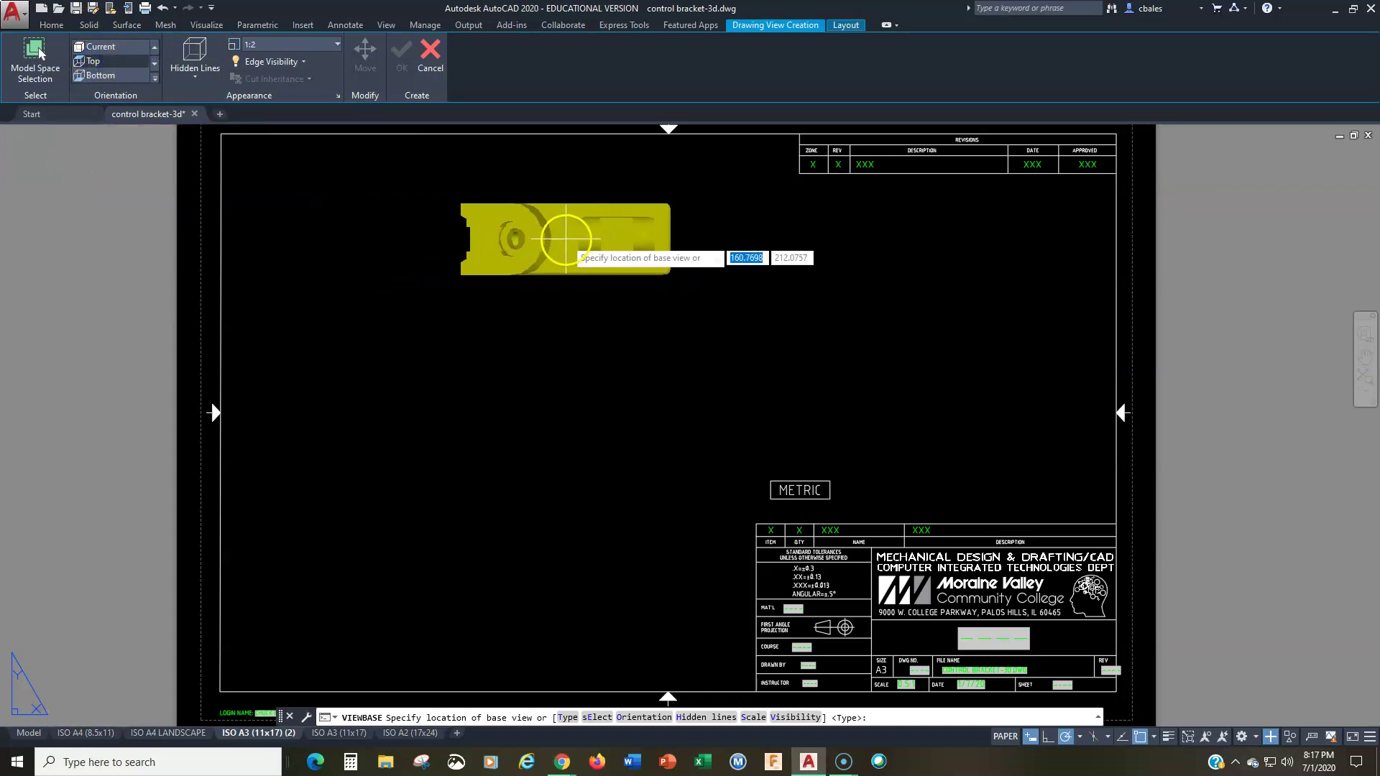
pyautogui.click(579, 238)
pyautogui.press('Return')
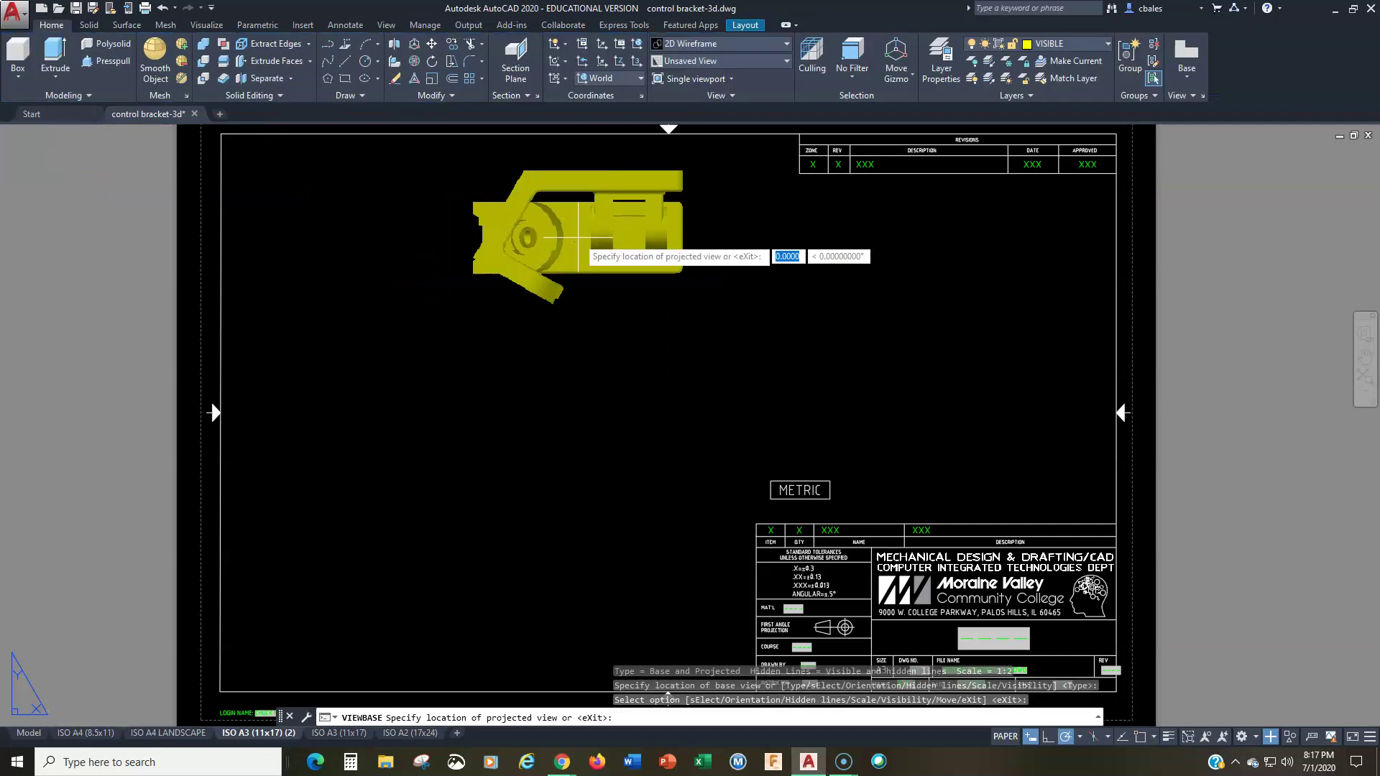
pyautogui.press('Return')
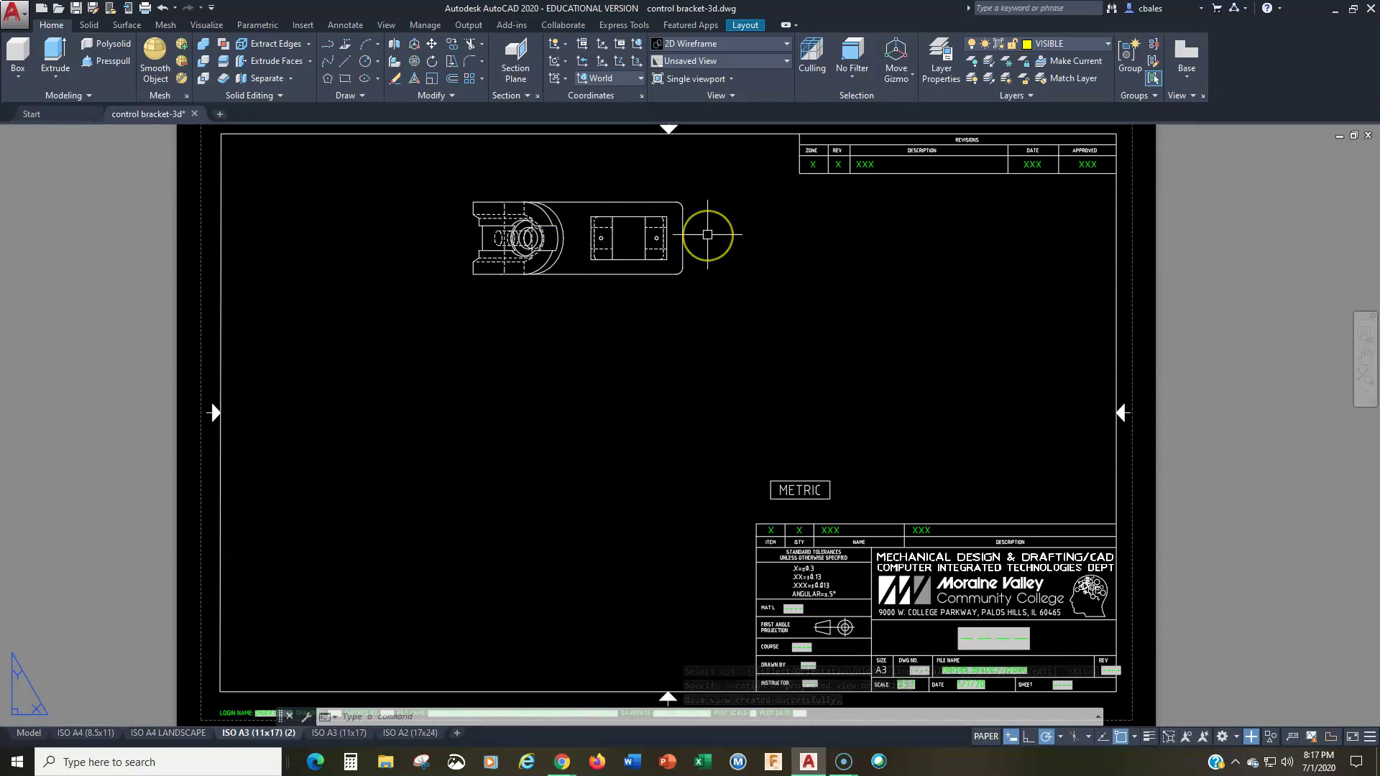
# Set the colour of the MD_Hidden layer to cyan.
pyautogui.click(1069, 44)
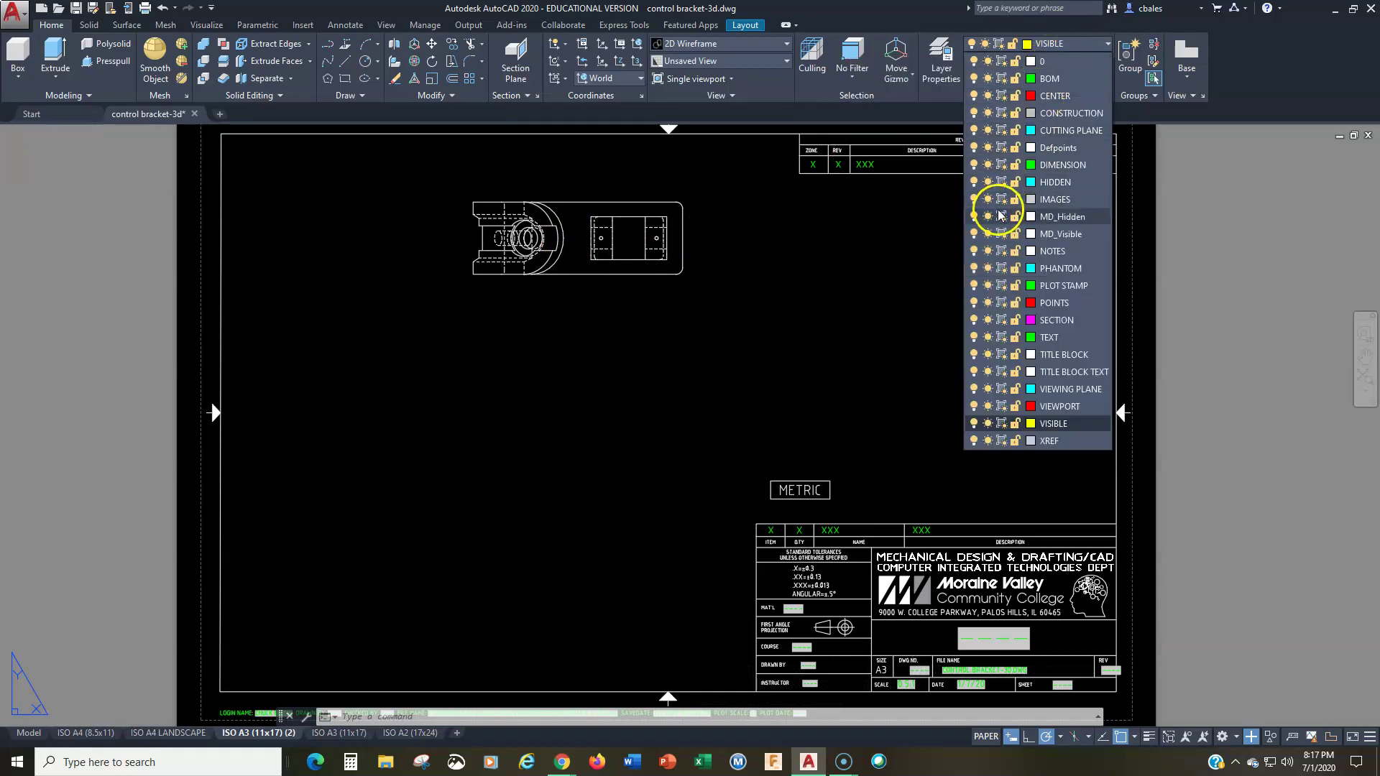
pyautogui.click(938, 69)
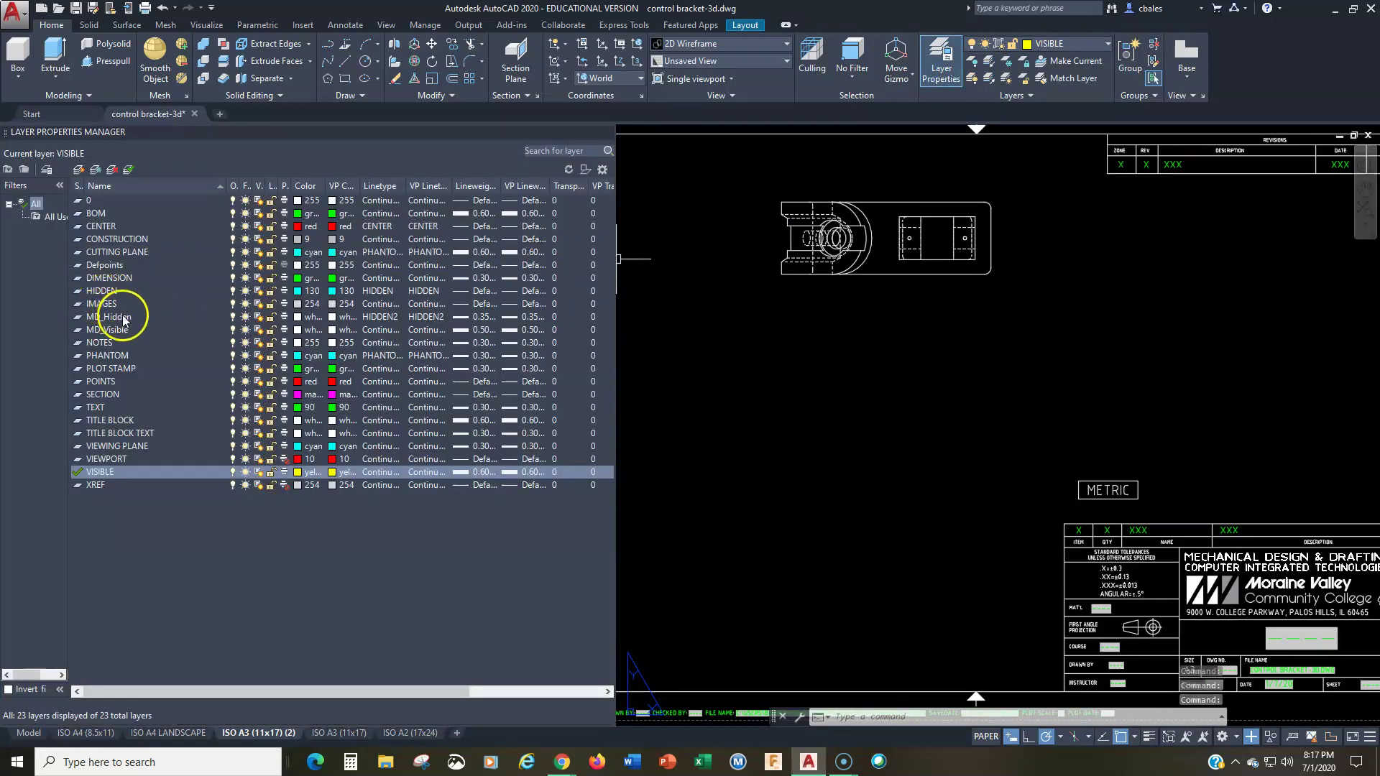
pyautogui.click(123, 317)
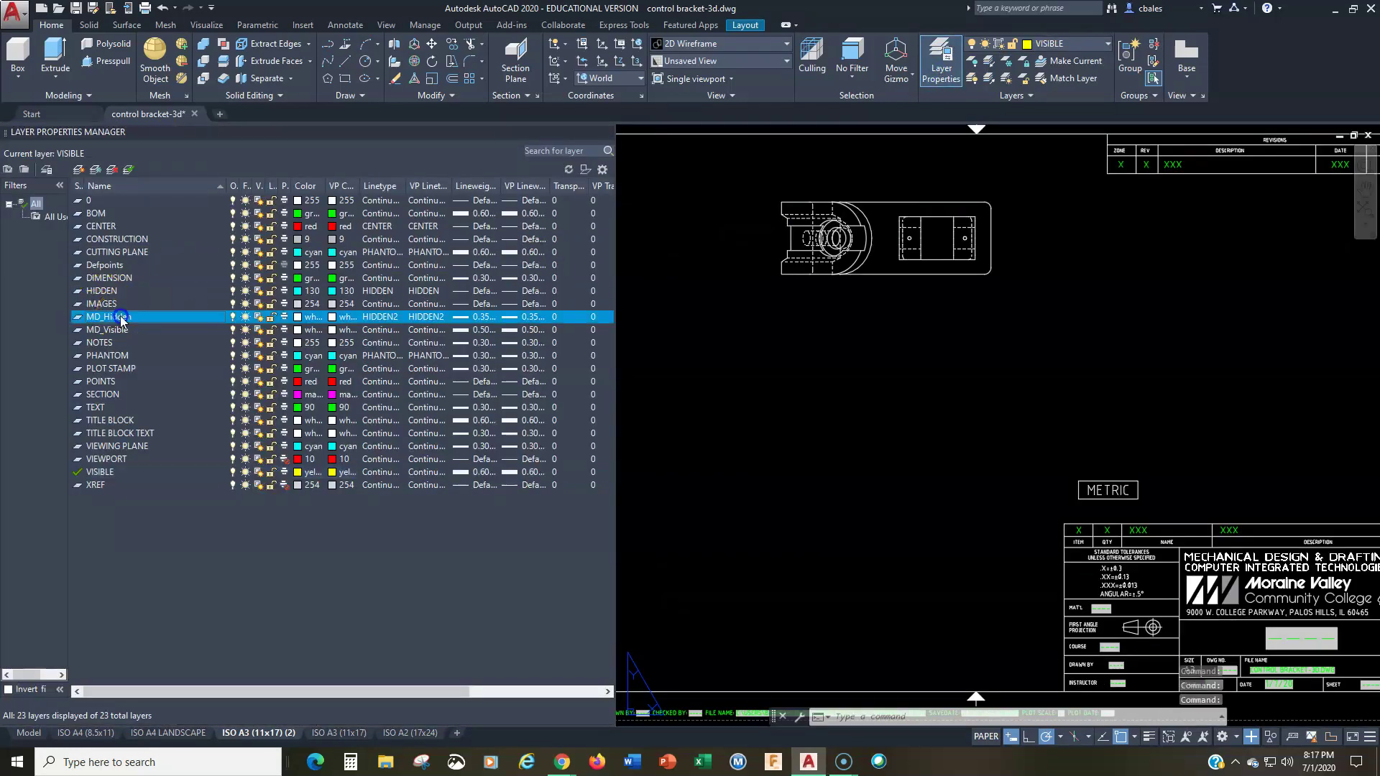
pyautogui.click(309, 320)
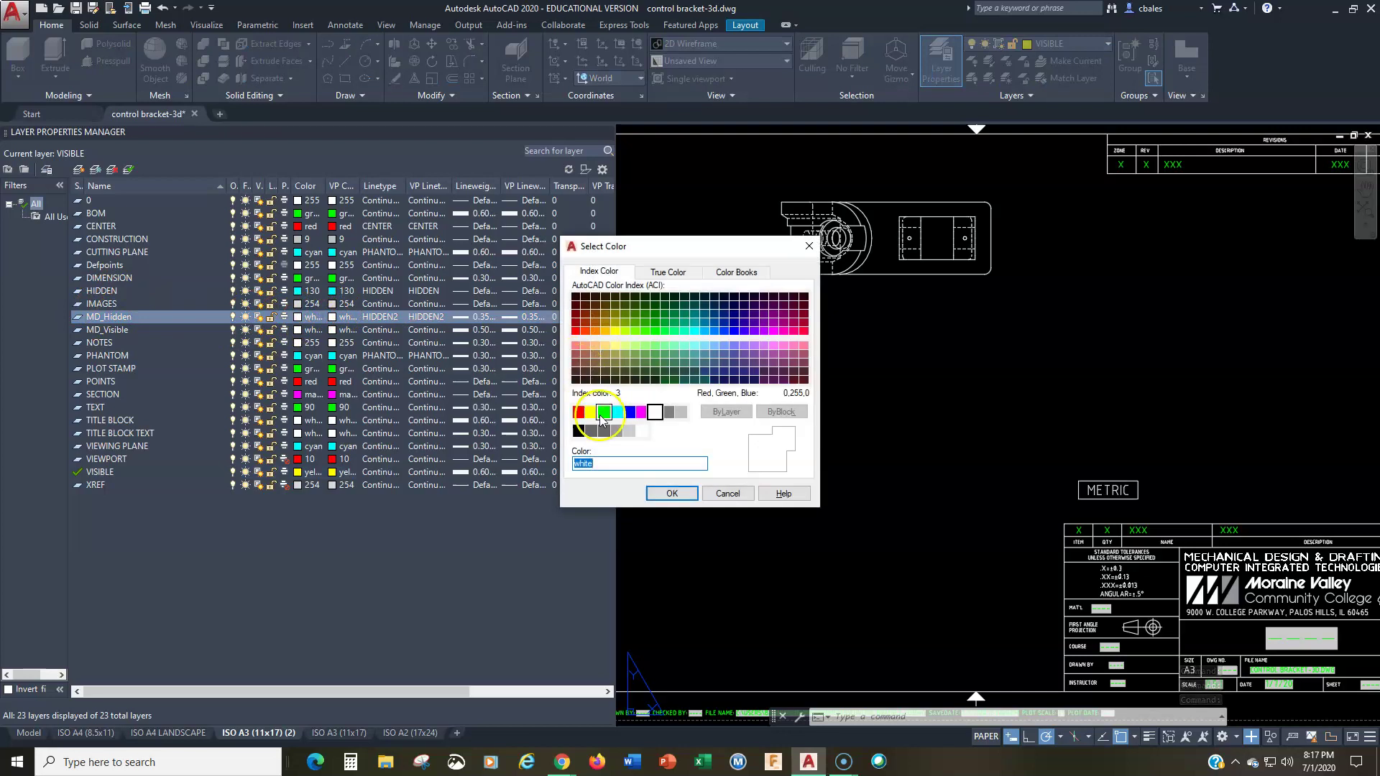
pyautogui.click(616, 412)
pyautogui.click(670, 493)
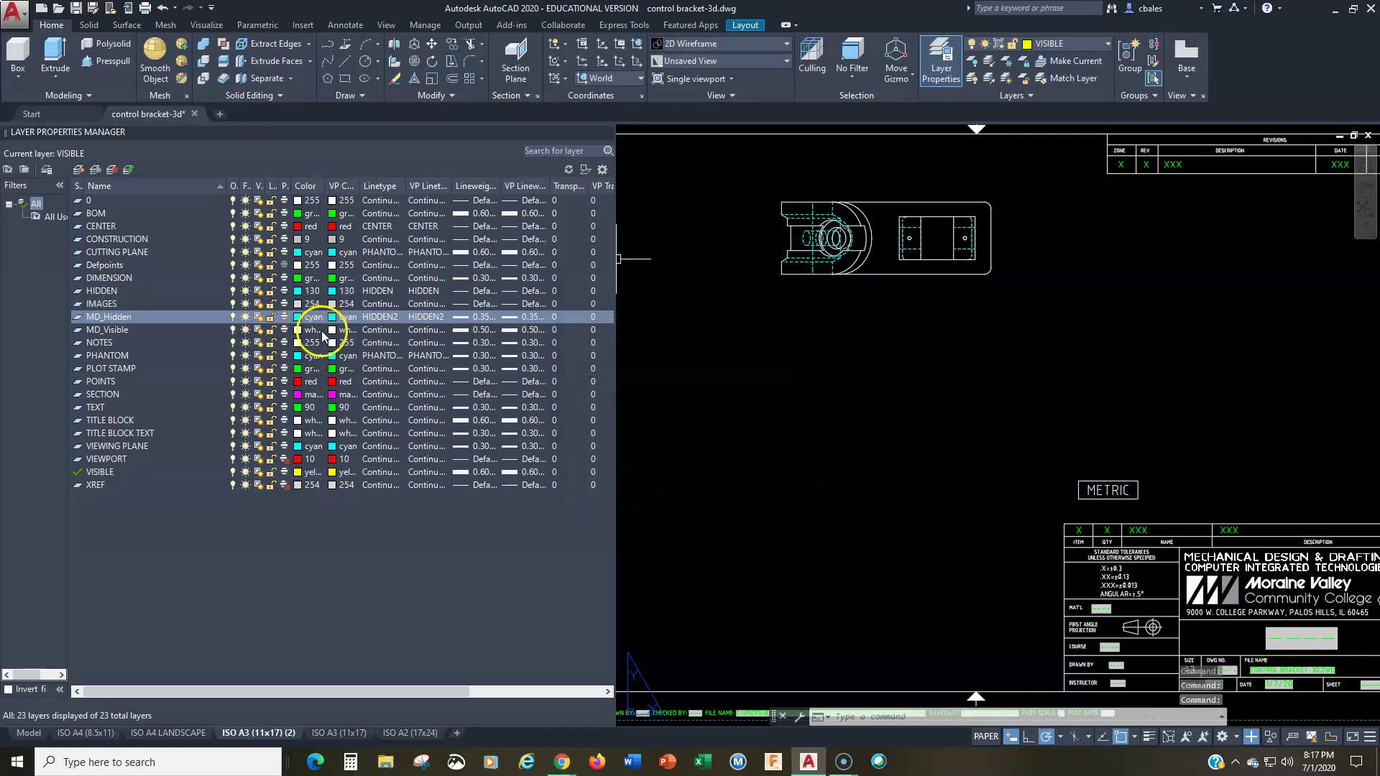
# Set the colour of the MD_Visible layer to yellow.
pyautogui.click(309, 330)
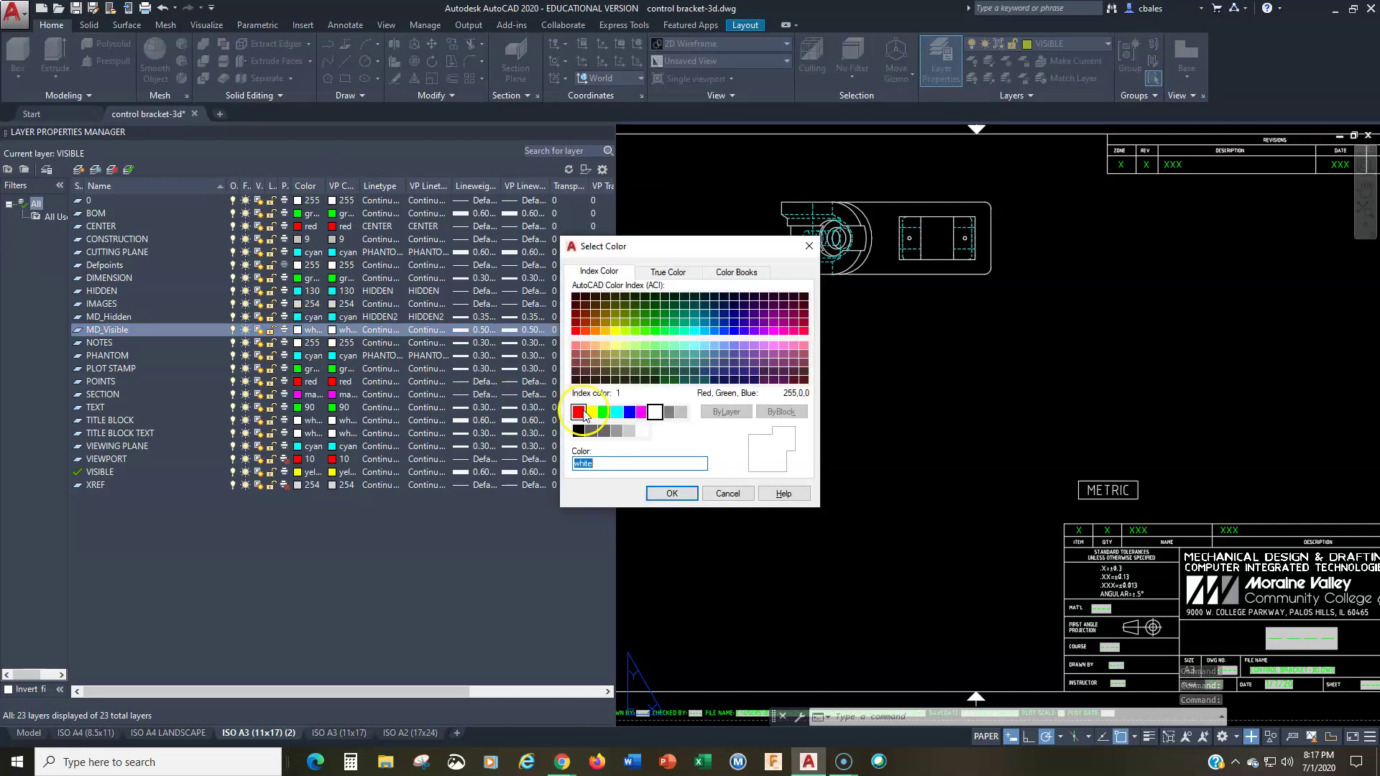
pyautogui.click(591, 412)
pyautogui.click(671, 493)
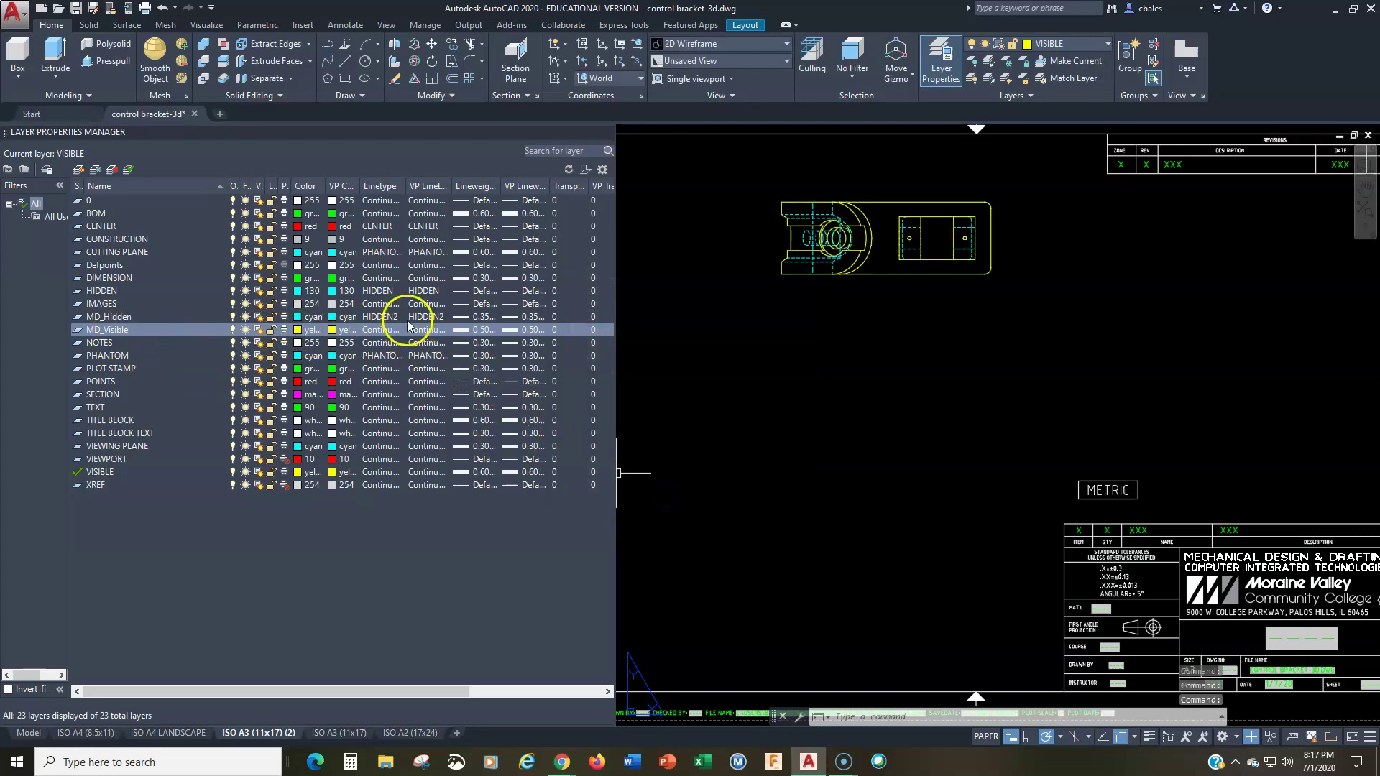
# Assign the HIDDEN linetype to the MD_Hidden layer and close the layer properties.
pyautogui.click(384, 321)
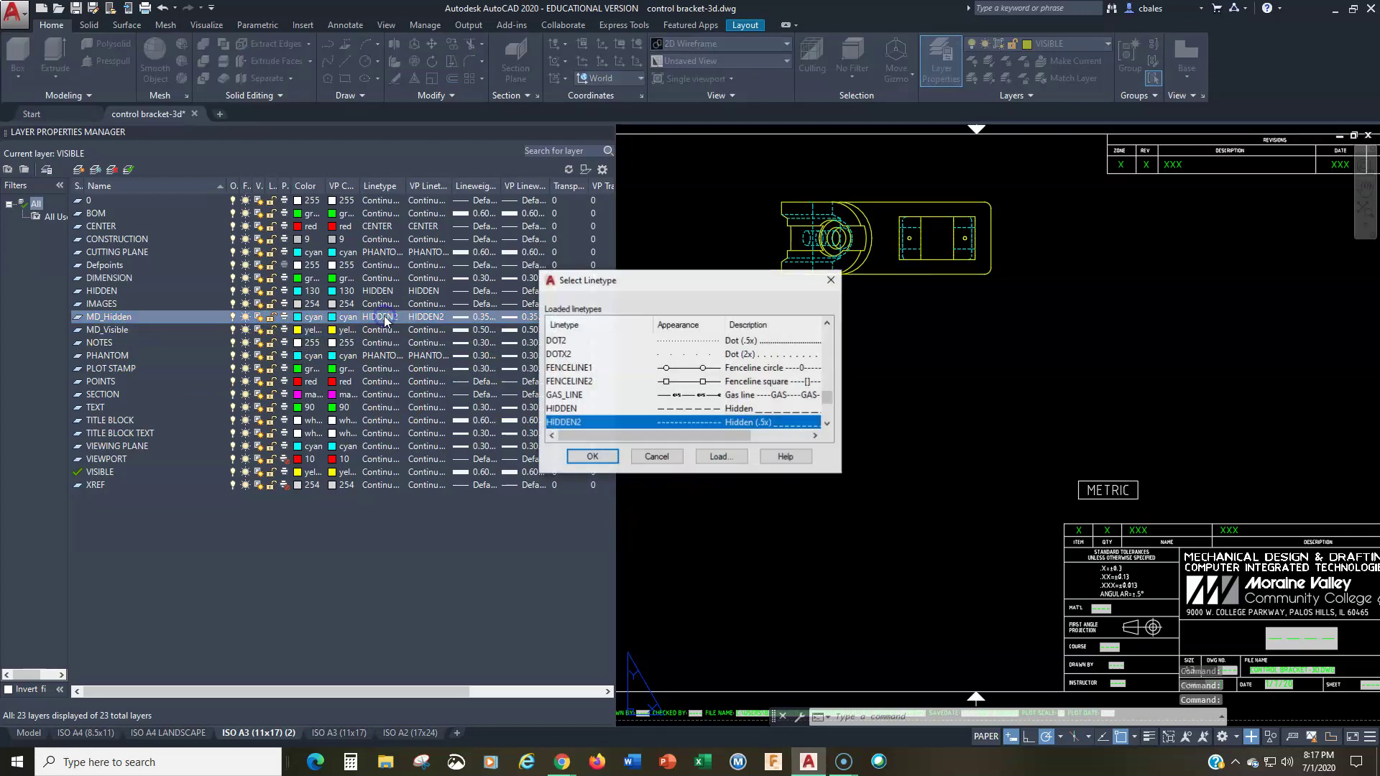
pyautogui.click(673, 410)
pyautogui.click(591, 457)
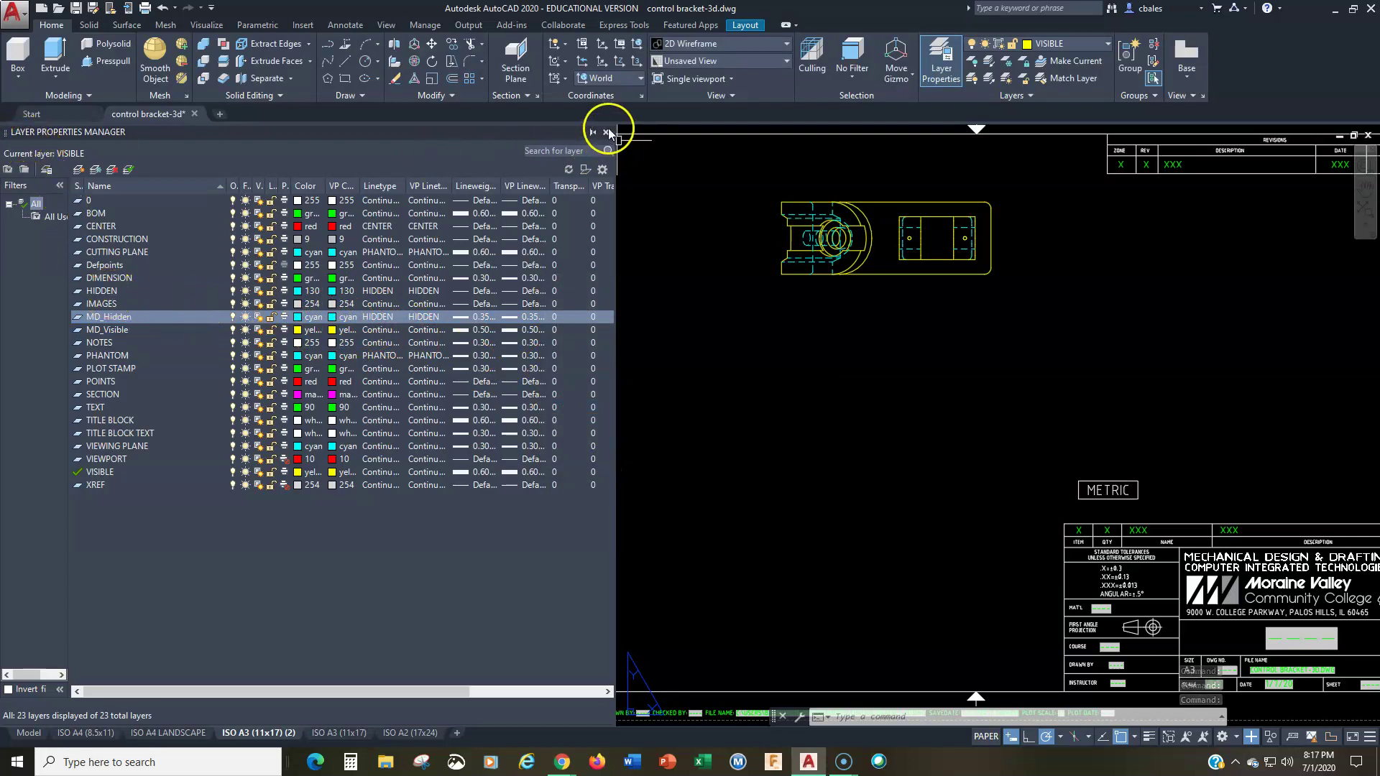
pyautogui.click(606, 135)
# Create a full section view from the top view, cut lengthwise through the bracket's centre, and place it directly below.
pyautogui.scroll(2, 604, 299)
pyautogui.moveTo(603, 299); pyautogui.dragTo(575, 410, button='middle')
pyautogui.scroll(-3, 576, 410)
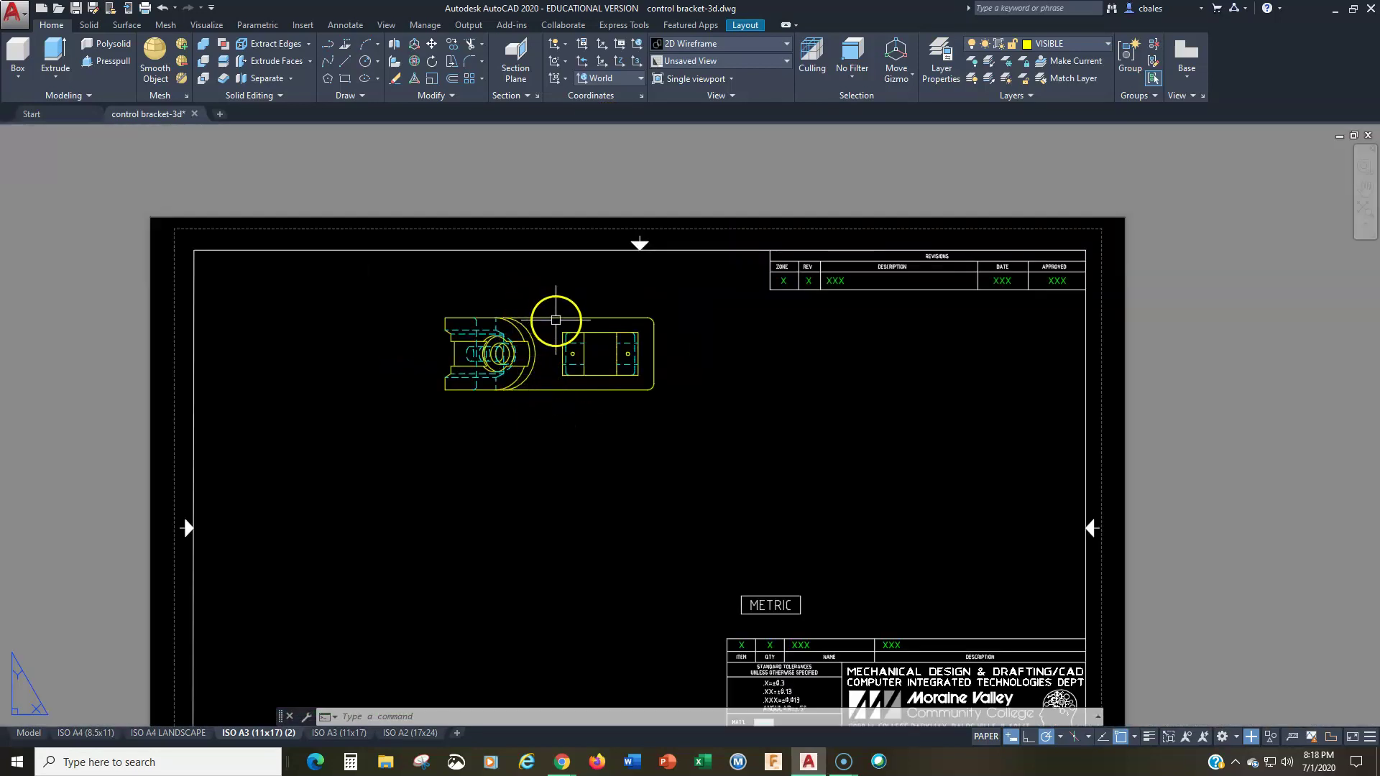
pyautogui.click(543, 335)
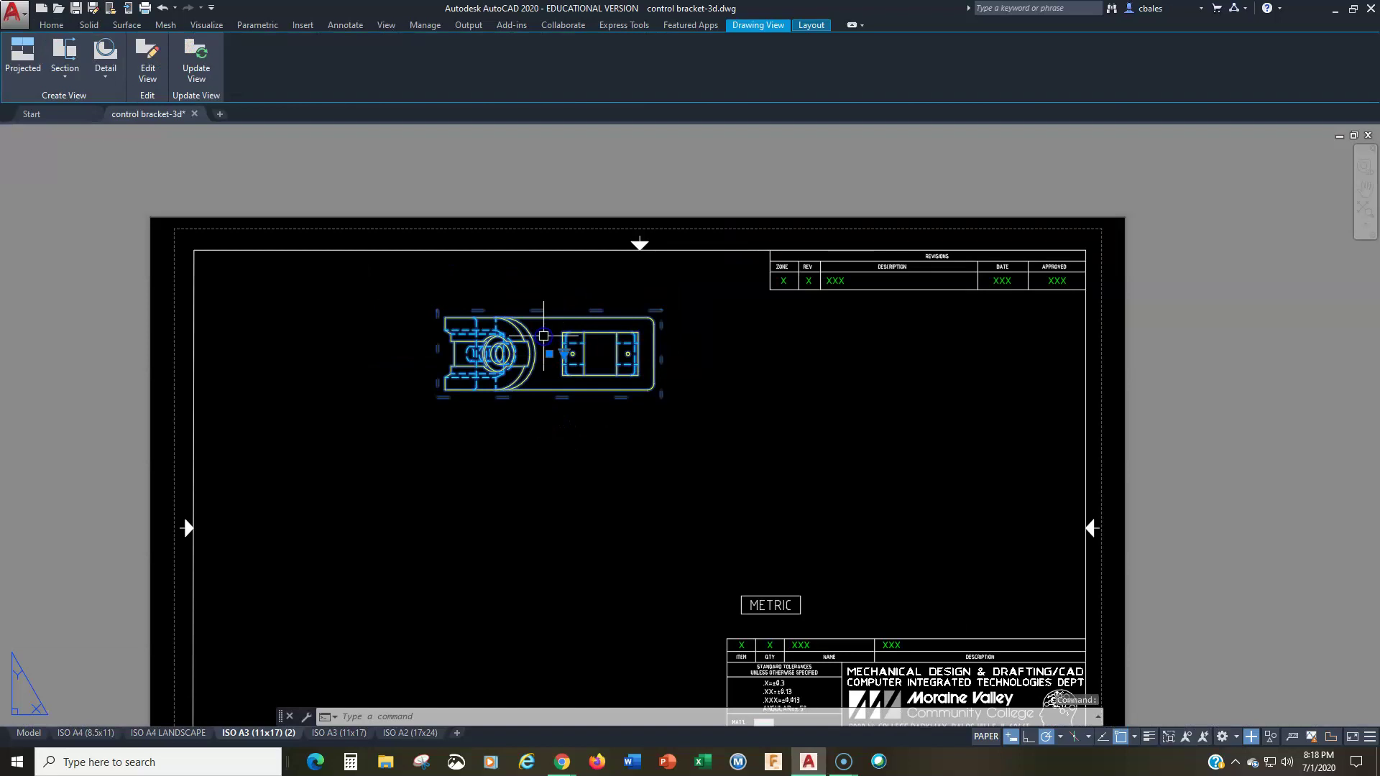
pyautogui.click(65, 66)
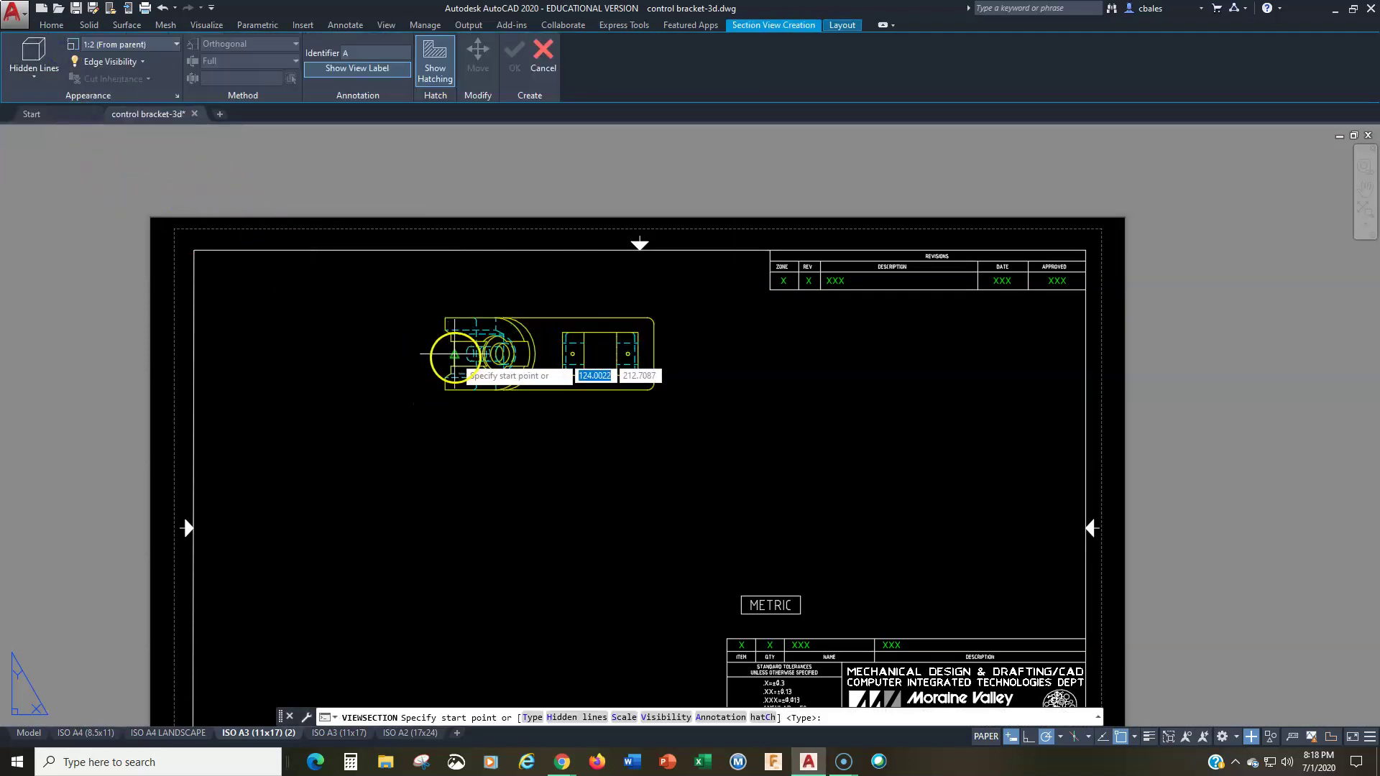
pyautogui.click(454, 353)
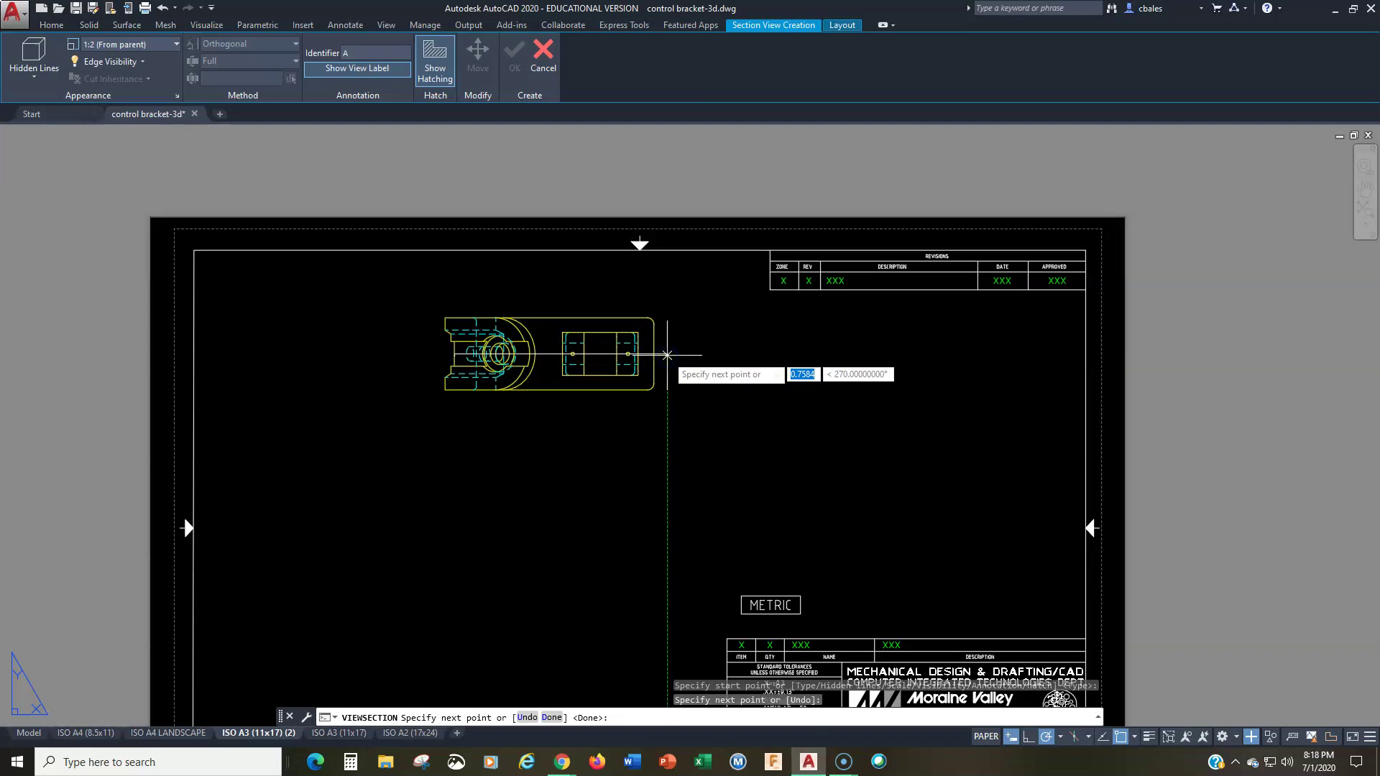
pyautogui.press('Return')
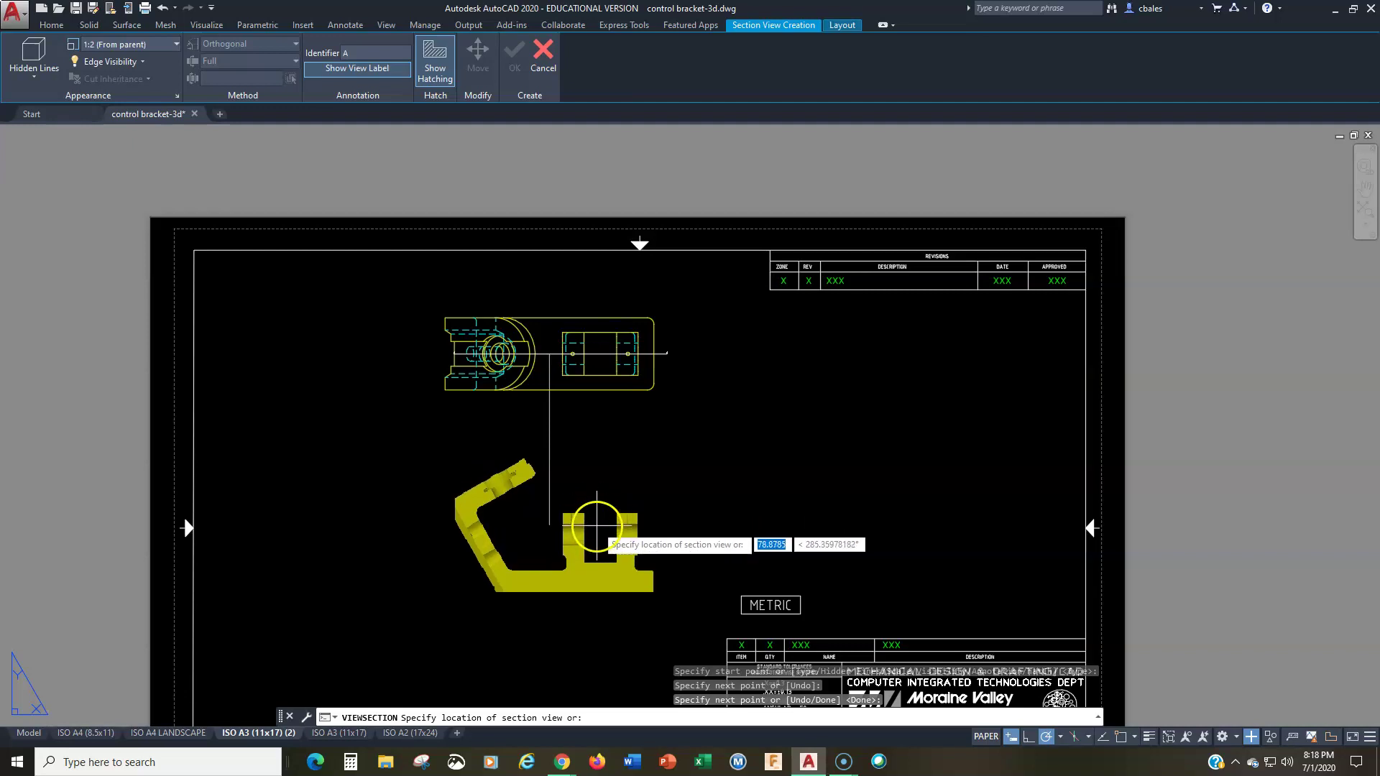
pyautogui.click(596, 538)
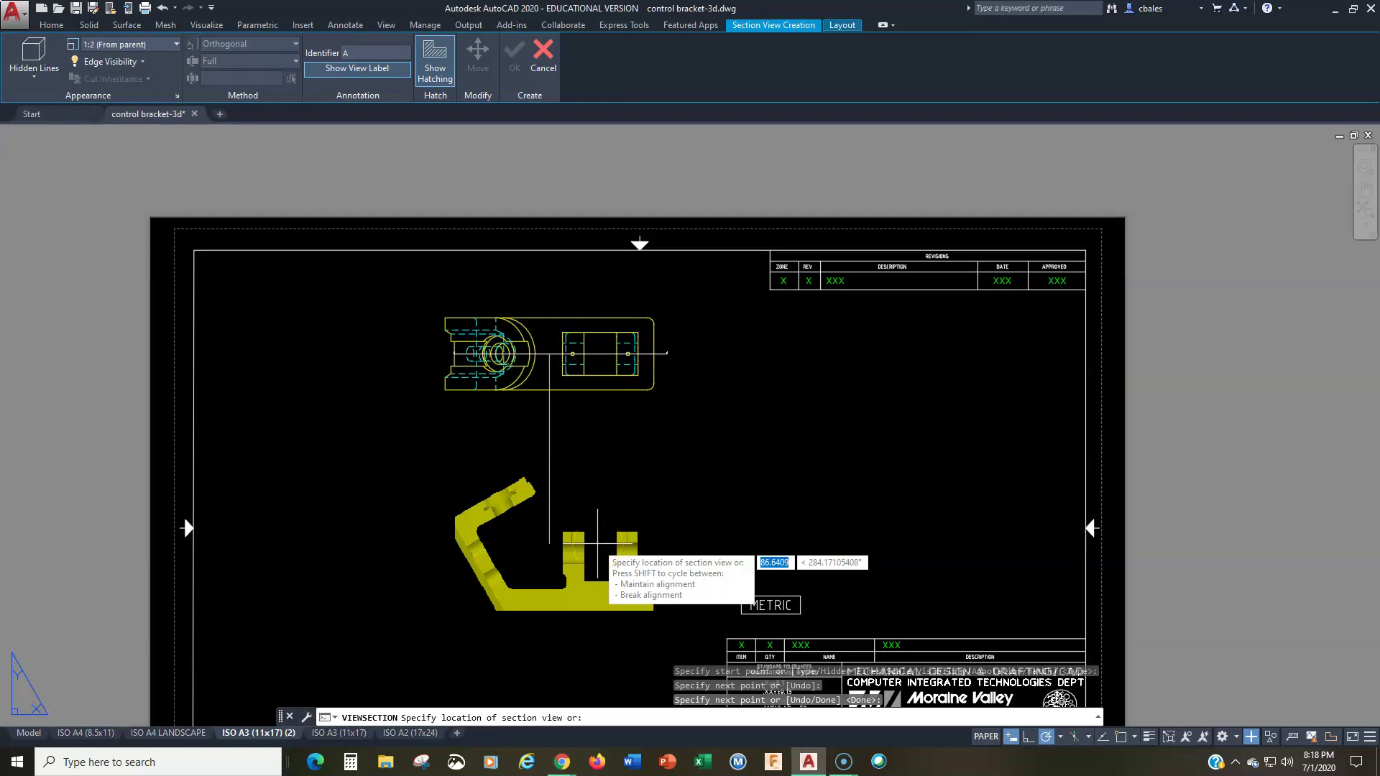
pyautogui.click(596, 544)
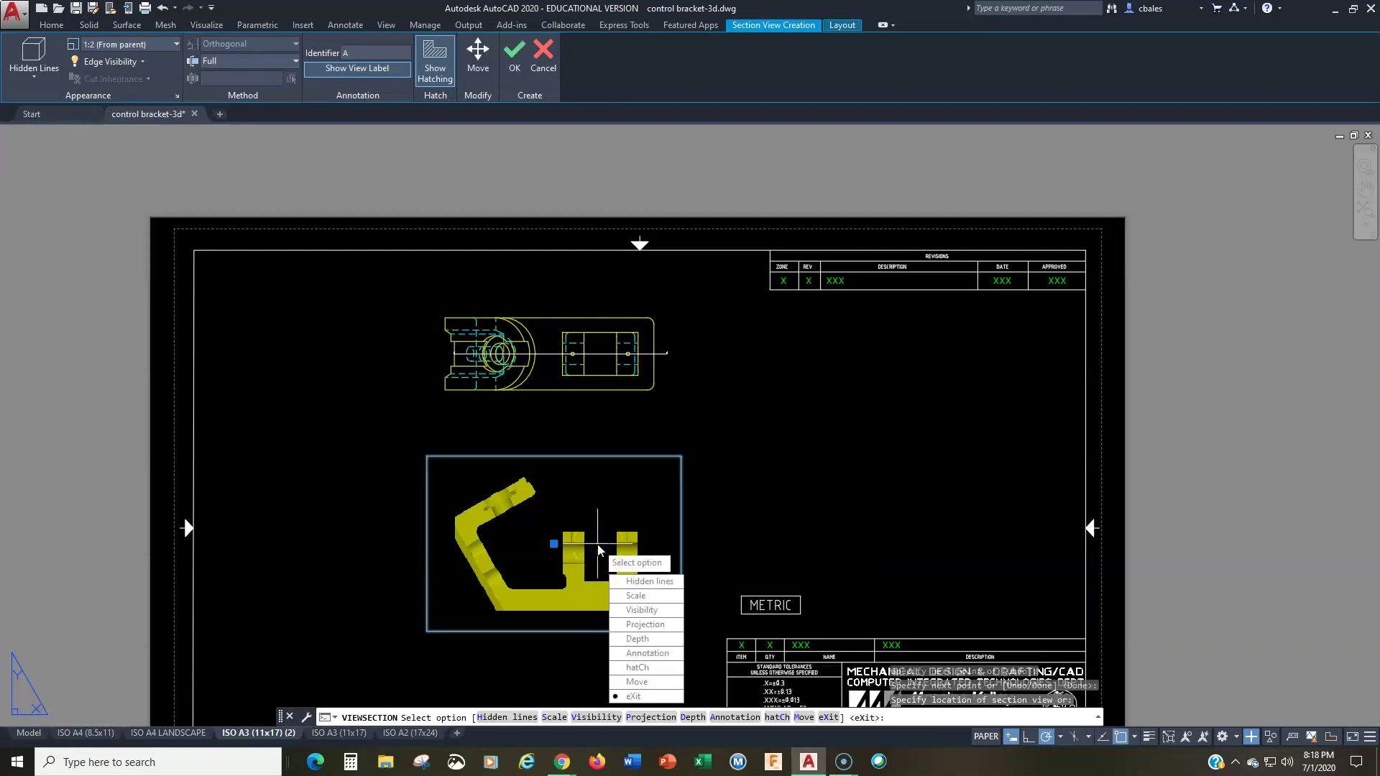
pyautogui.press('Return')
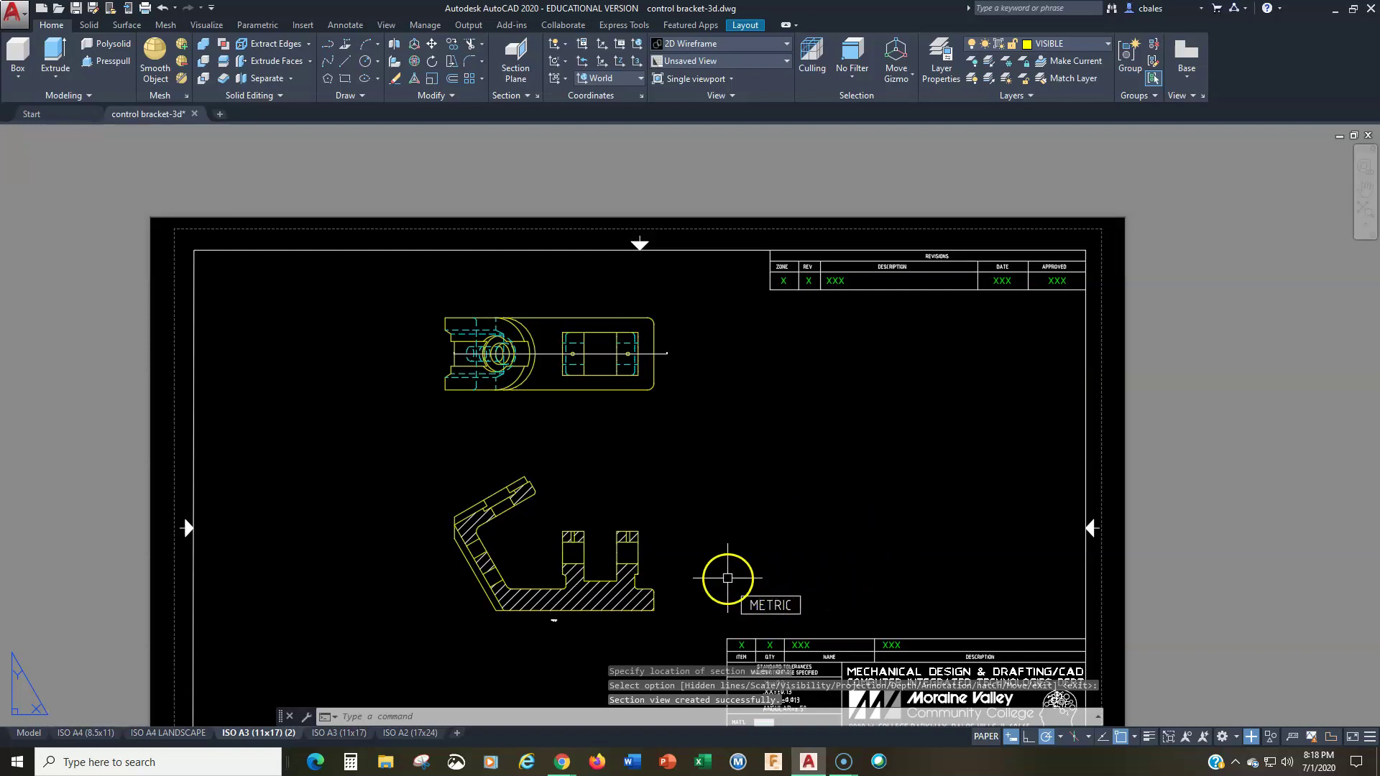
# Erase the METRIC note above the title block.
pyautogui.click(727, 578)
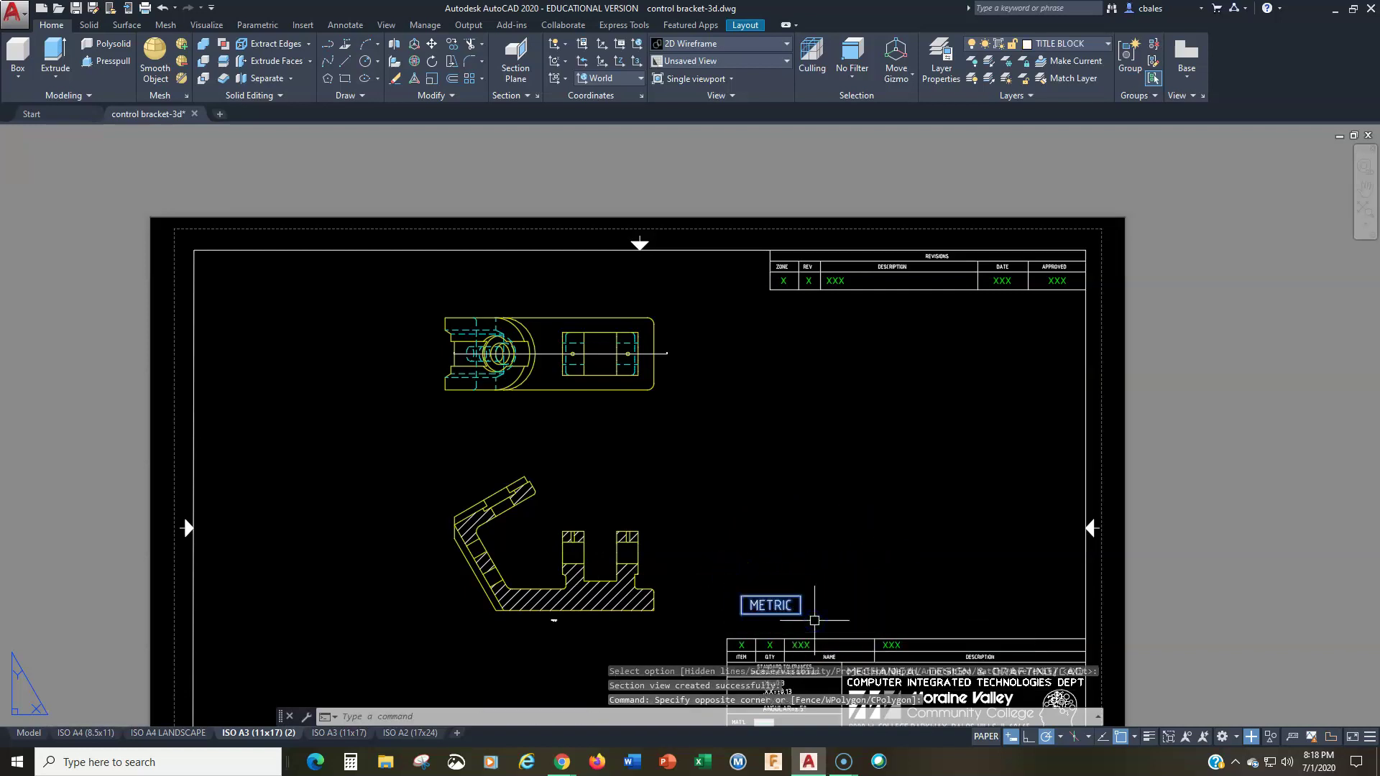
pyautogui.press('Delete')
pyautogui.moveTo(595, 584); pyautogui.dragTo(591, 504, button='middle')
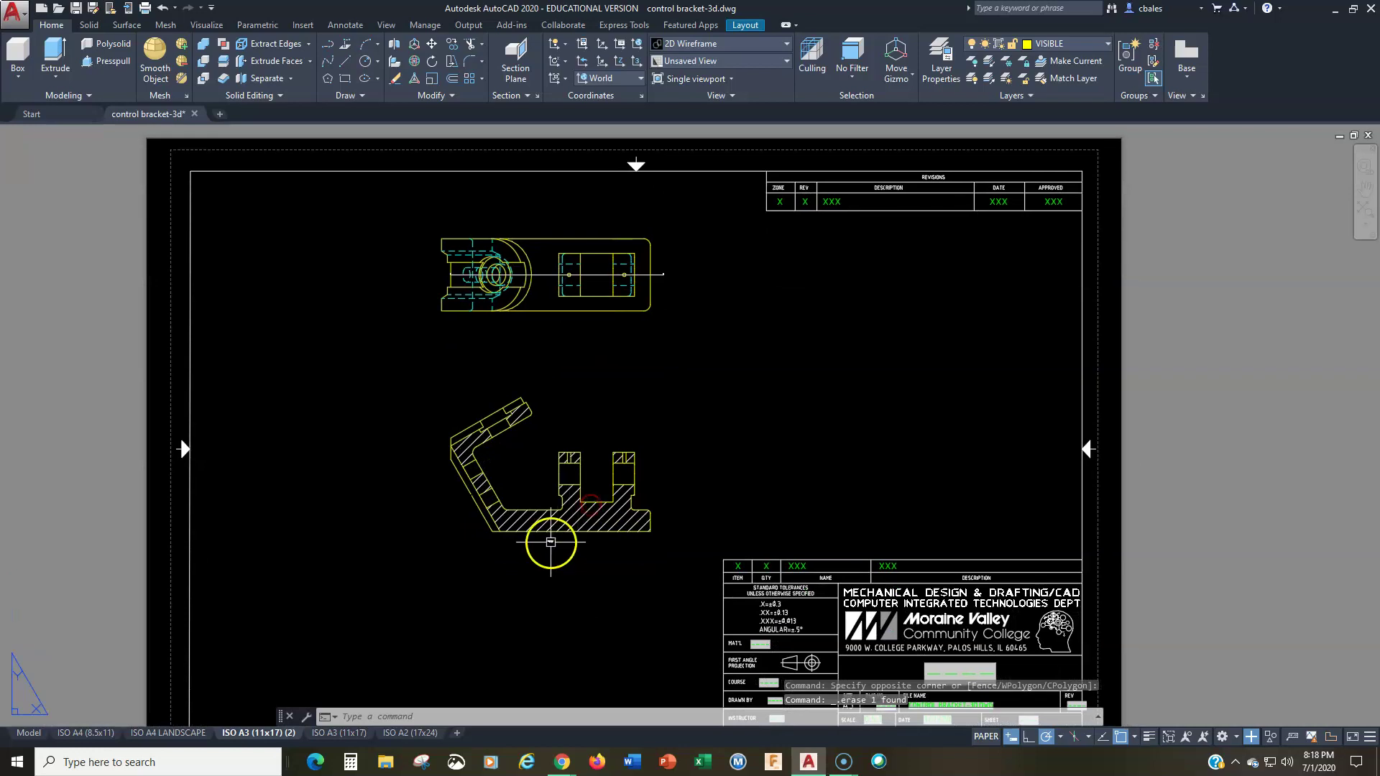
# Stretch the arrow end of the section line horizontally outward past the bracket's slotted end in the top view.
pyautogui.scroll(2, 550, 542)
pyautogui.moveTo(499, 339); pyautogui.dragTo(488, 580, button='middle')
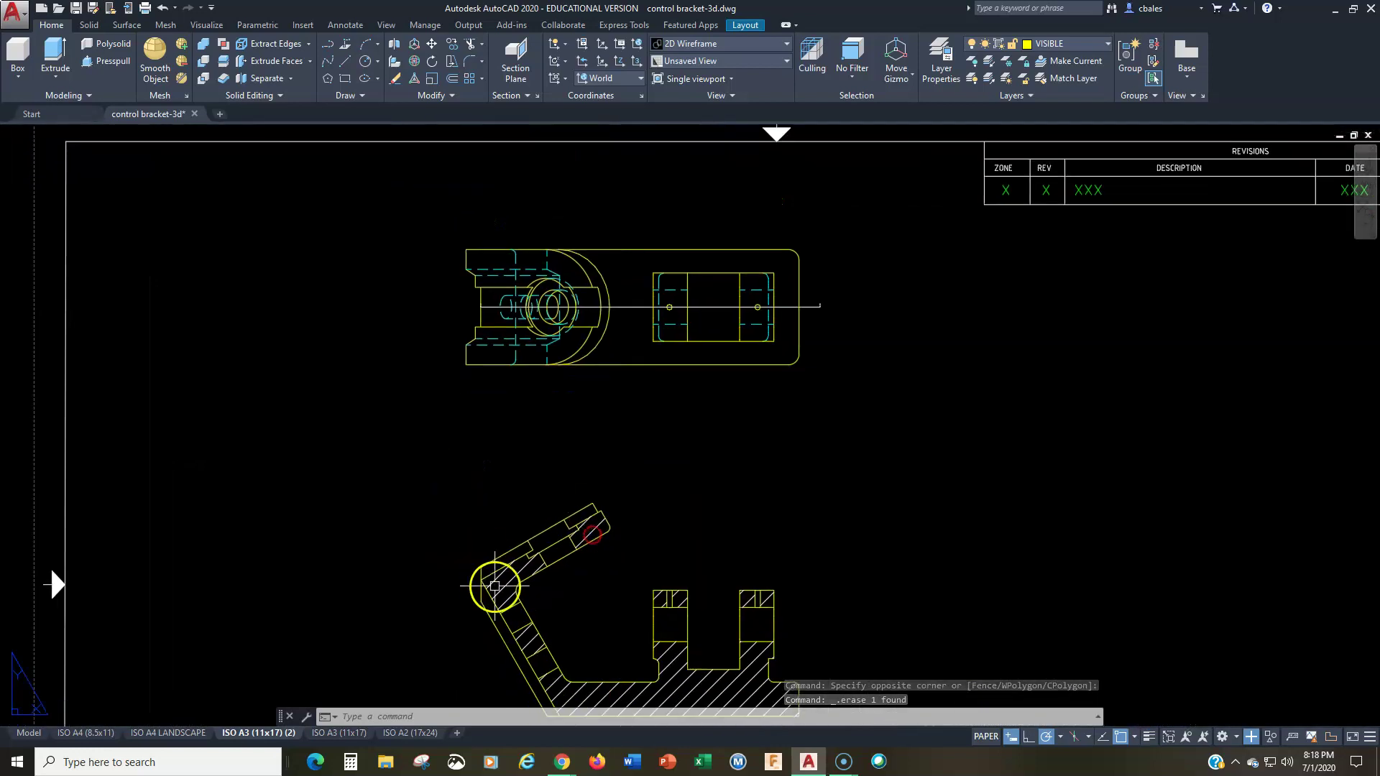
pyautogui.scroll(2, 477, 462)
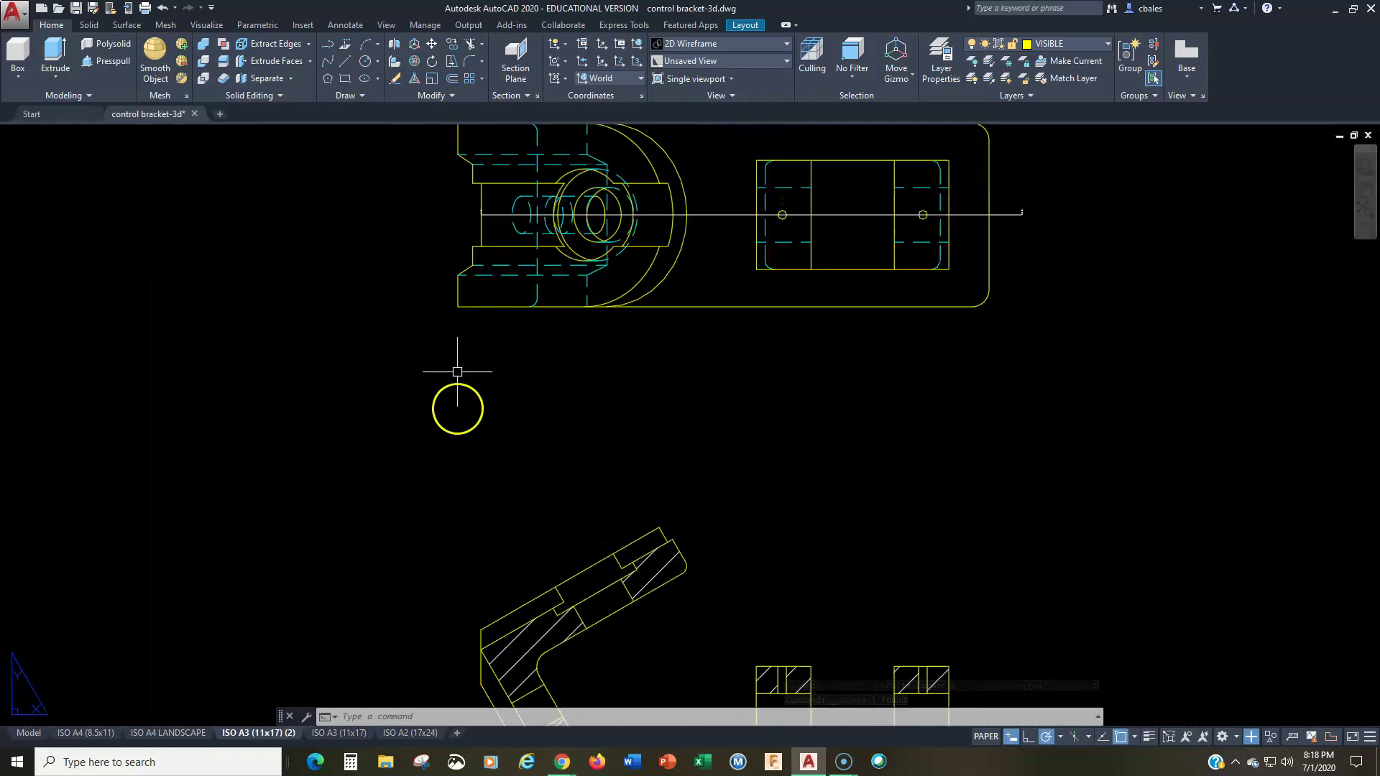
pyautogui.scroll(6, 492, 215)
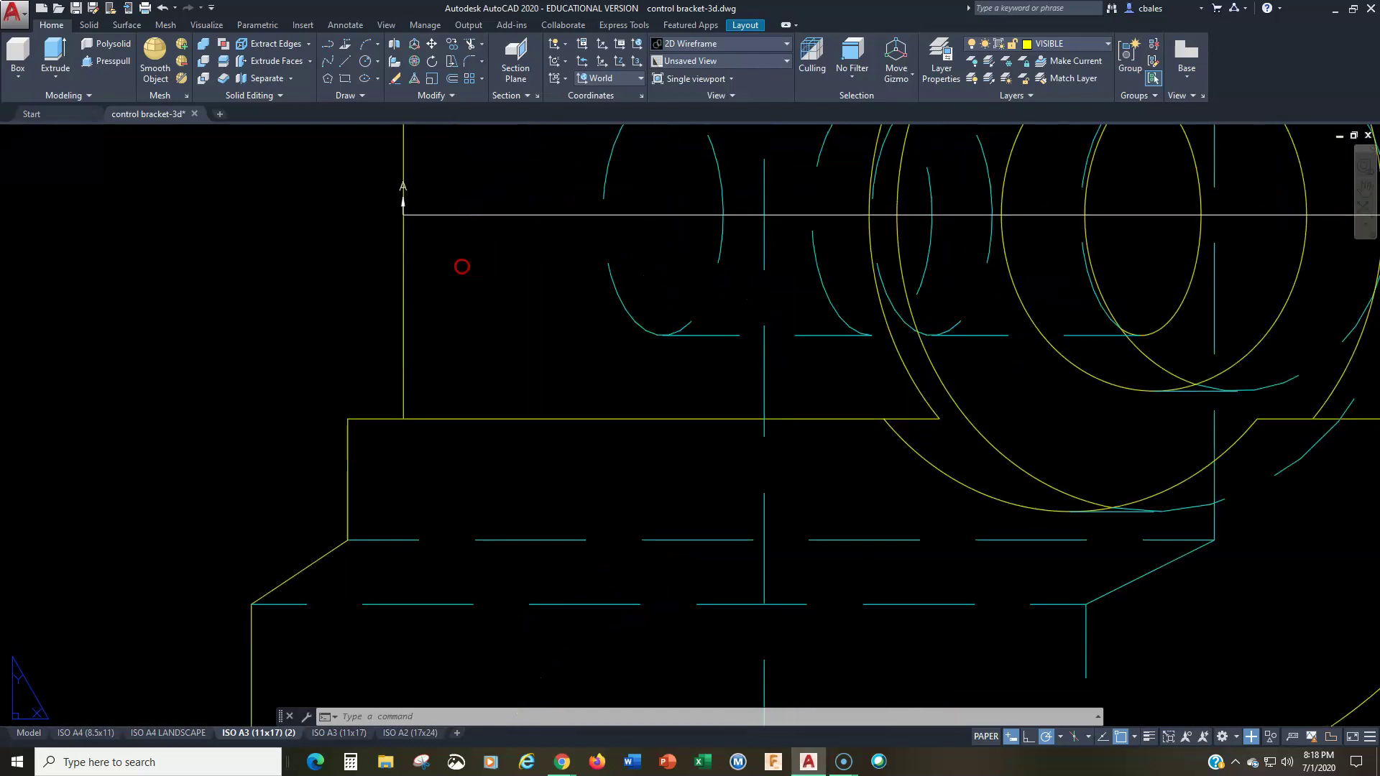
pyautogui.click(480, 311)
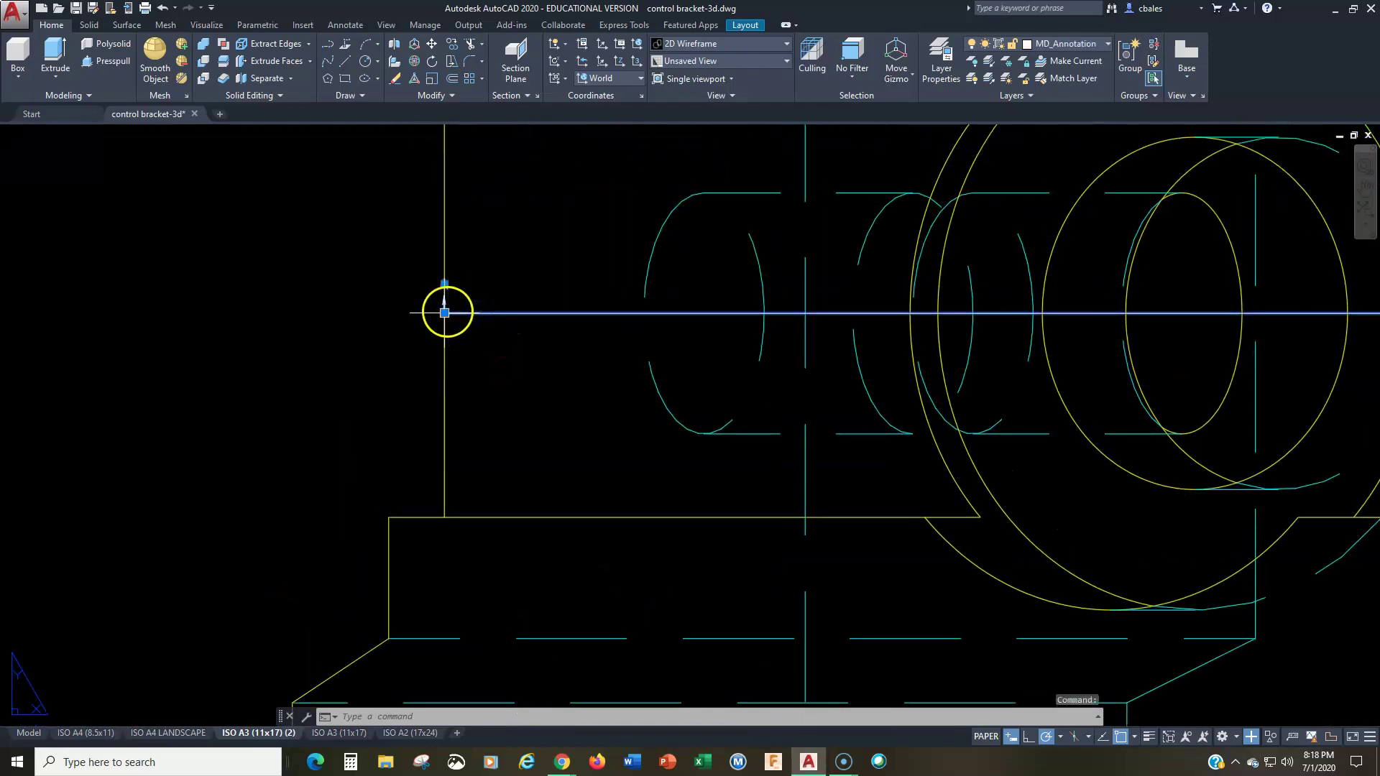
pyautogui.click(445, 312)
pyautogui.scroll(-3, 127, 302)
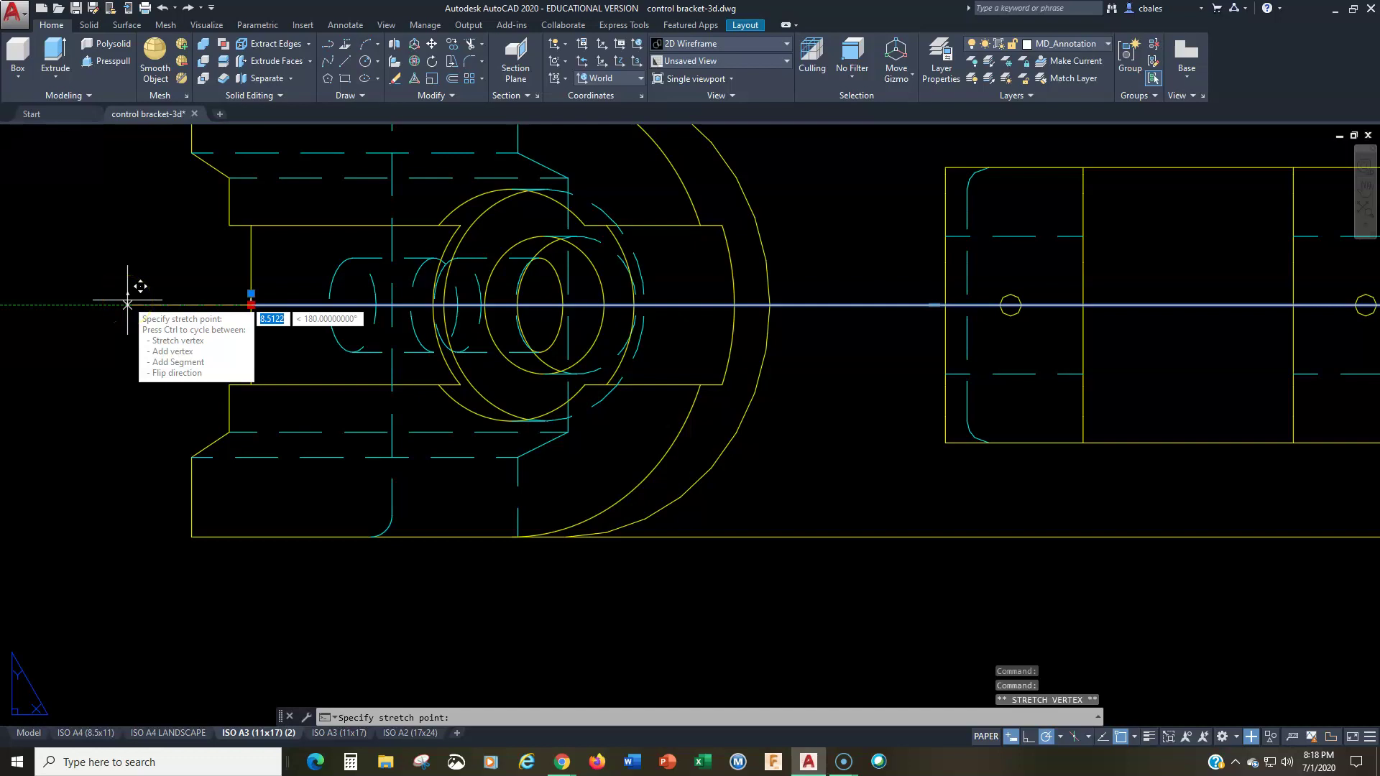
pyautogui.click(109, 305)
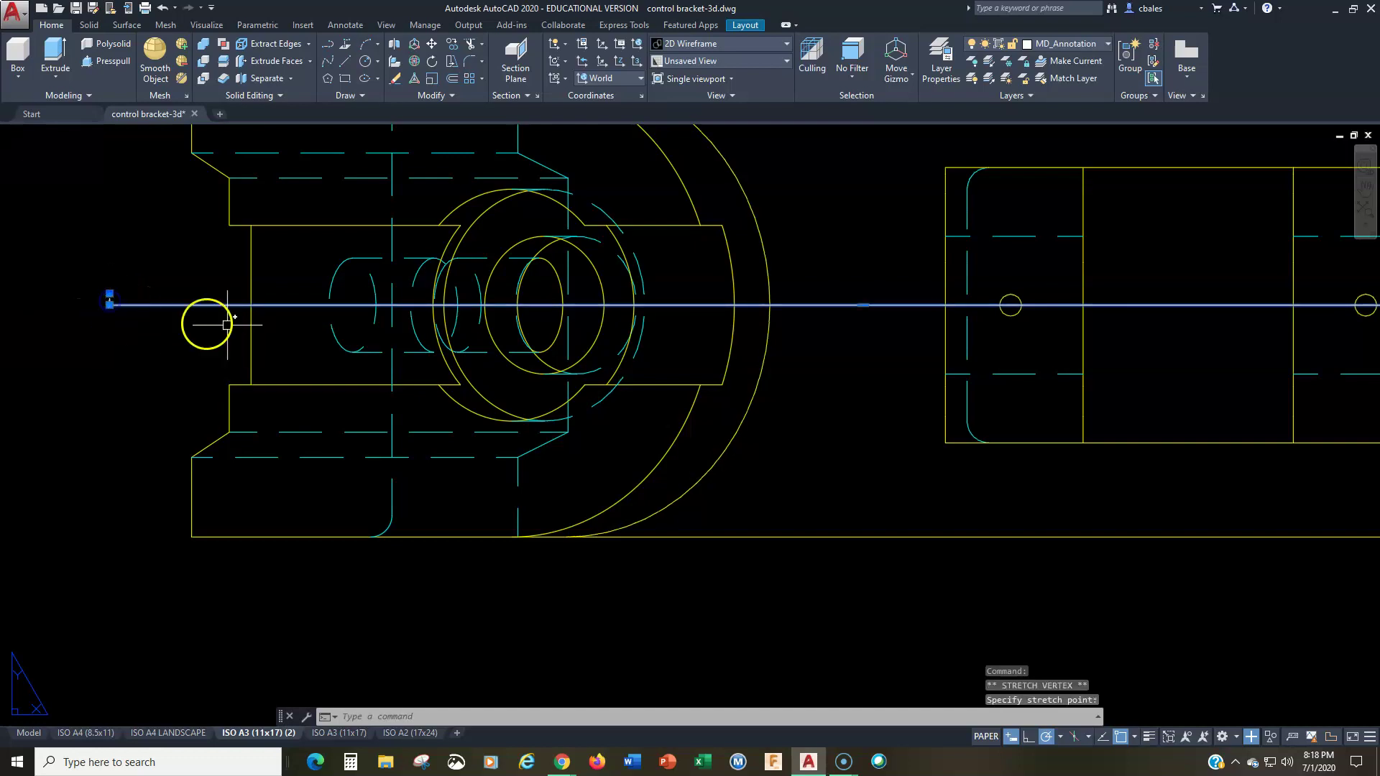
pyautogui.scroll(-2, 301, 358)
pyautogui.scroll(6, 177, 345)
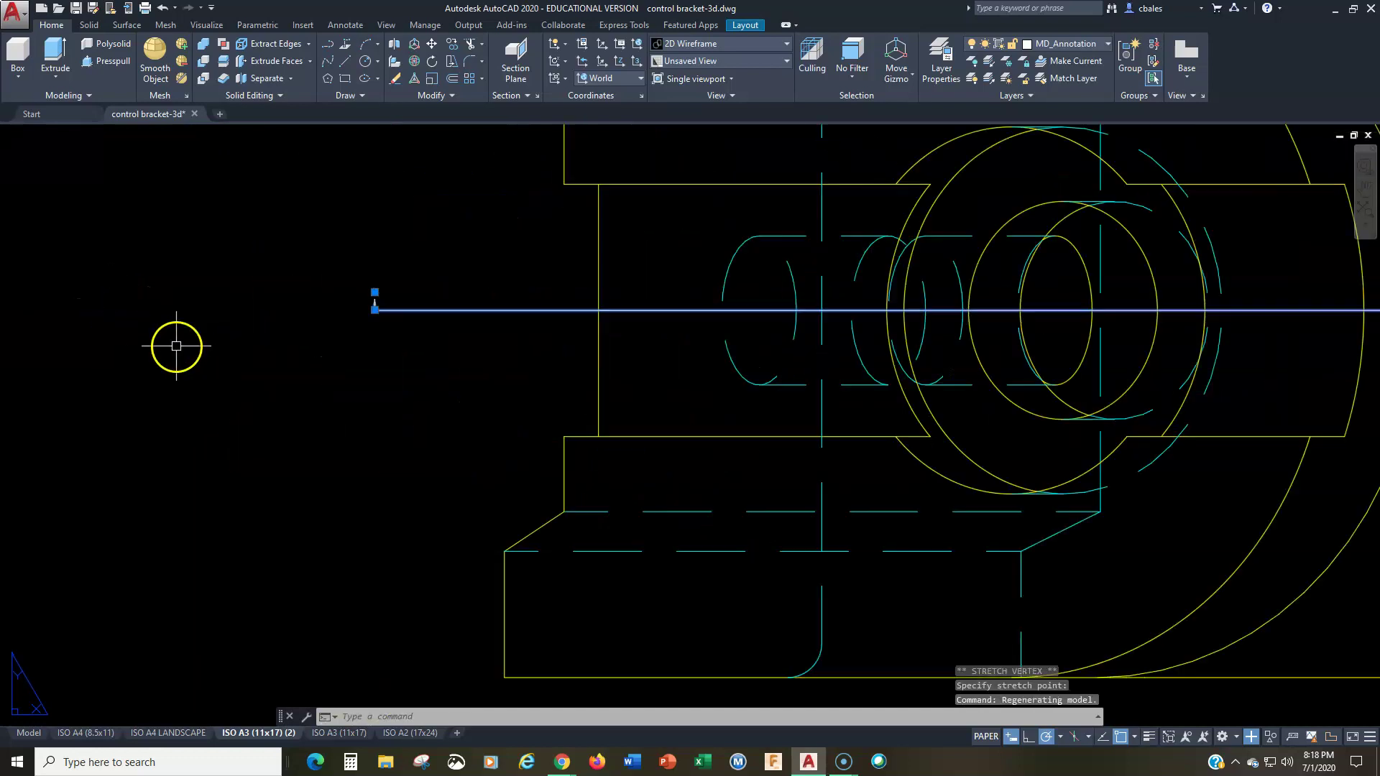
pyautogui.press('Escape')
pyautogui.press('Escape')
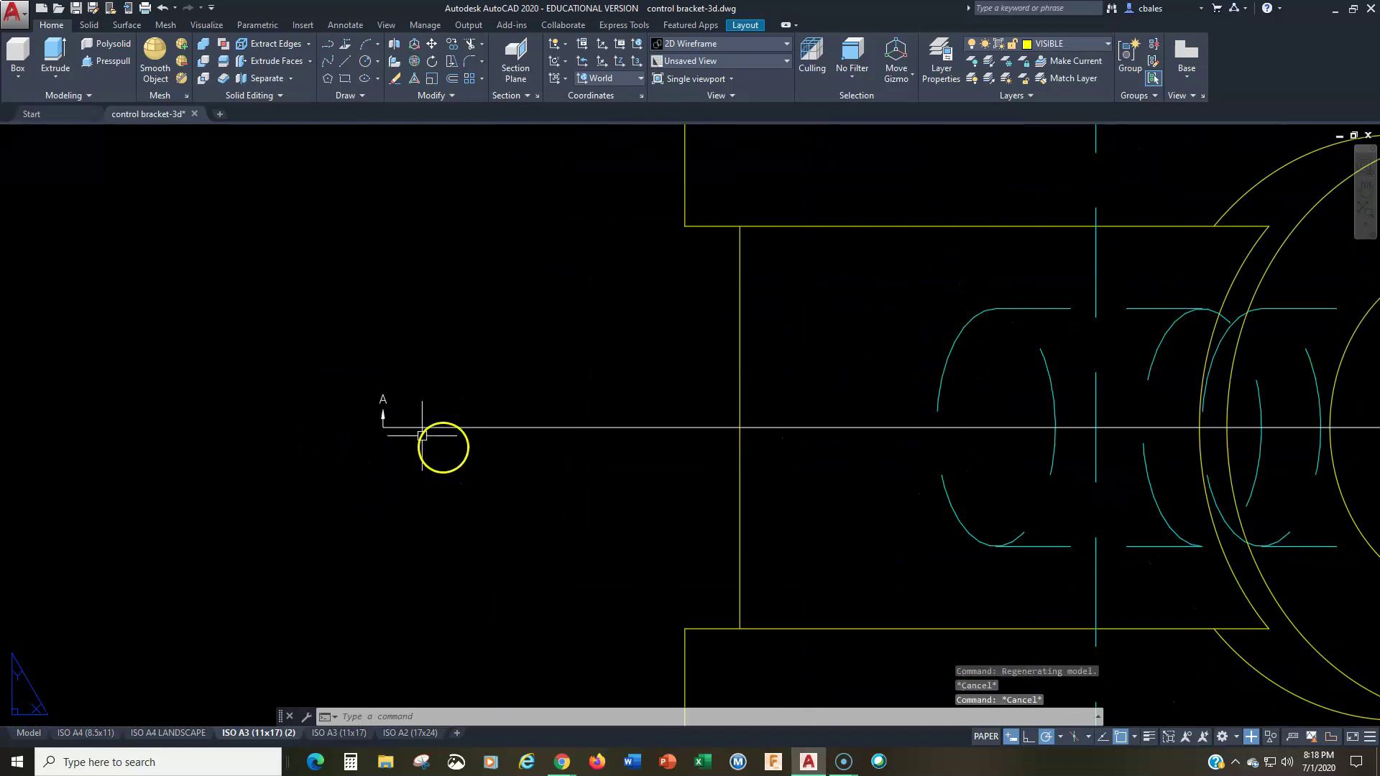
pyautogui.click(349, 374)
pyautogui.click(444, 470)
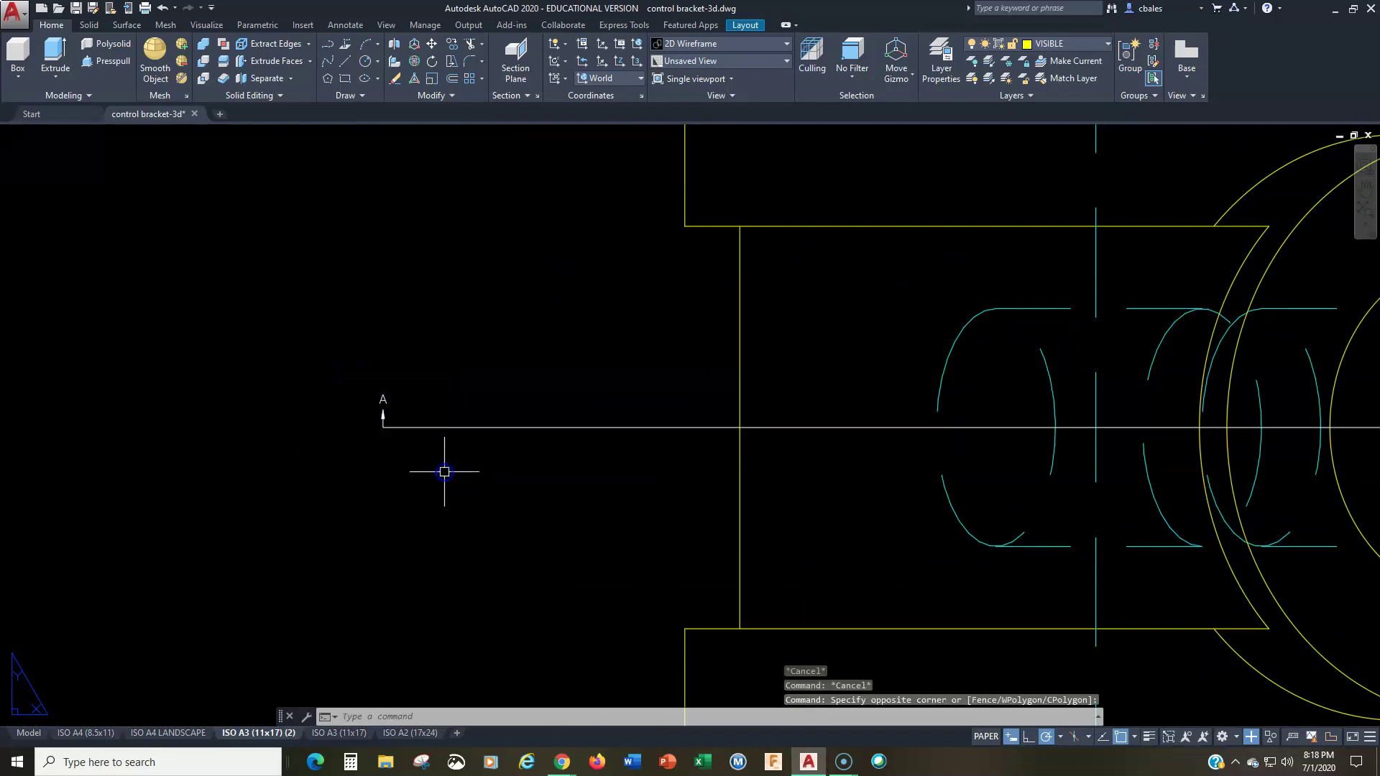
pyautogui.press('Escape')
pyautogui.press('Escape')
pyautogui.click(387, 412)
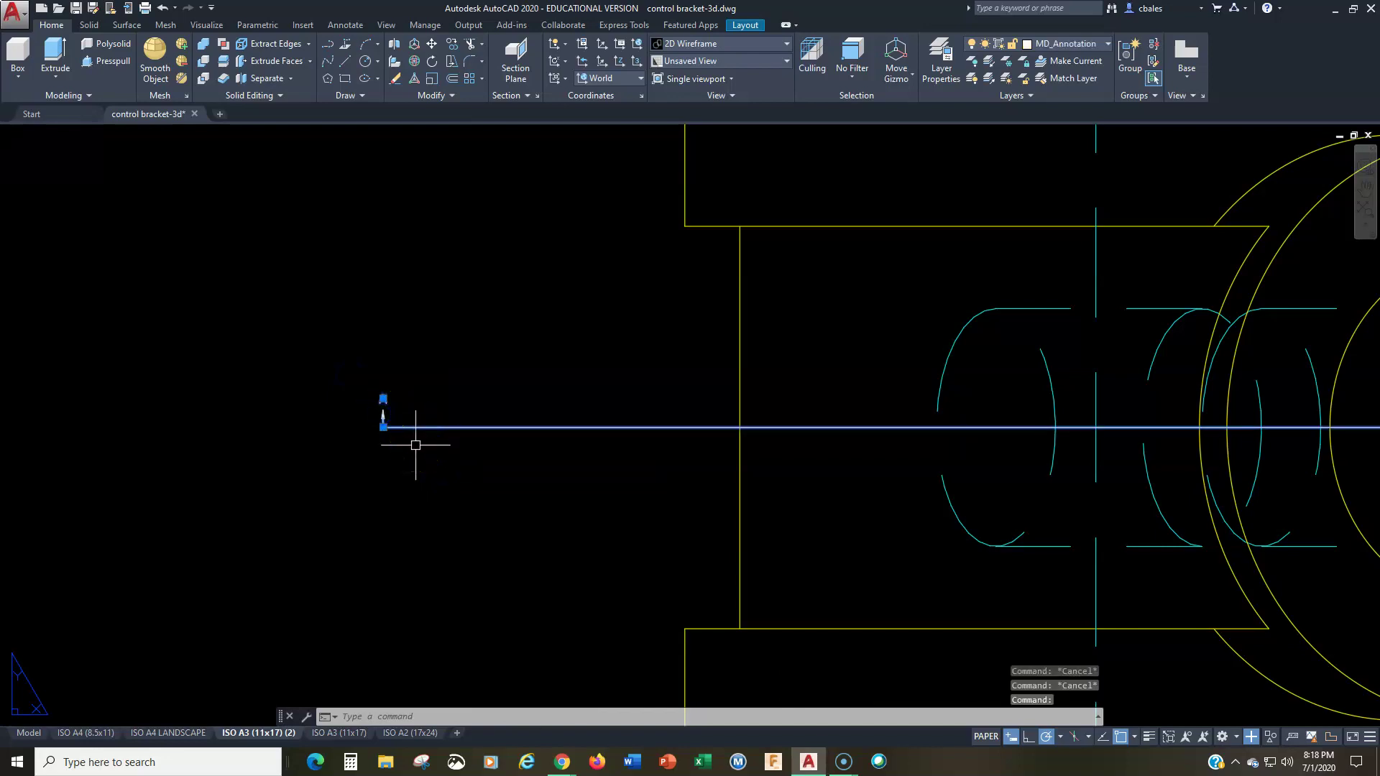
pyautogui.press('Escape')
pyautogui.press('Escape')
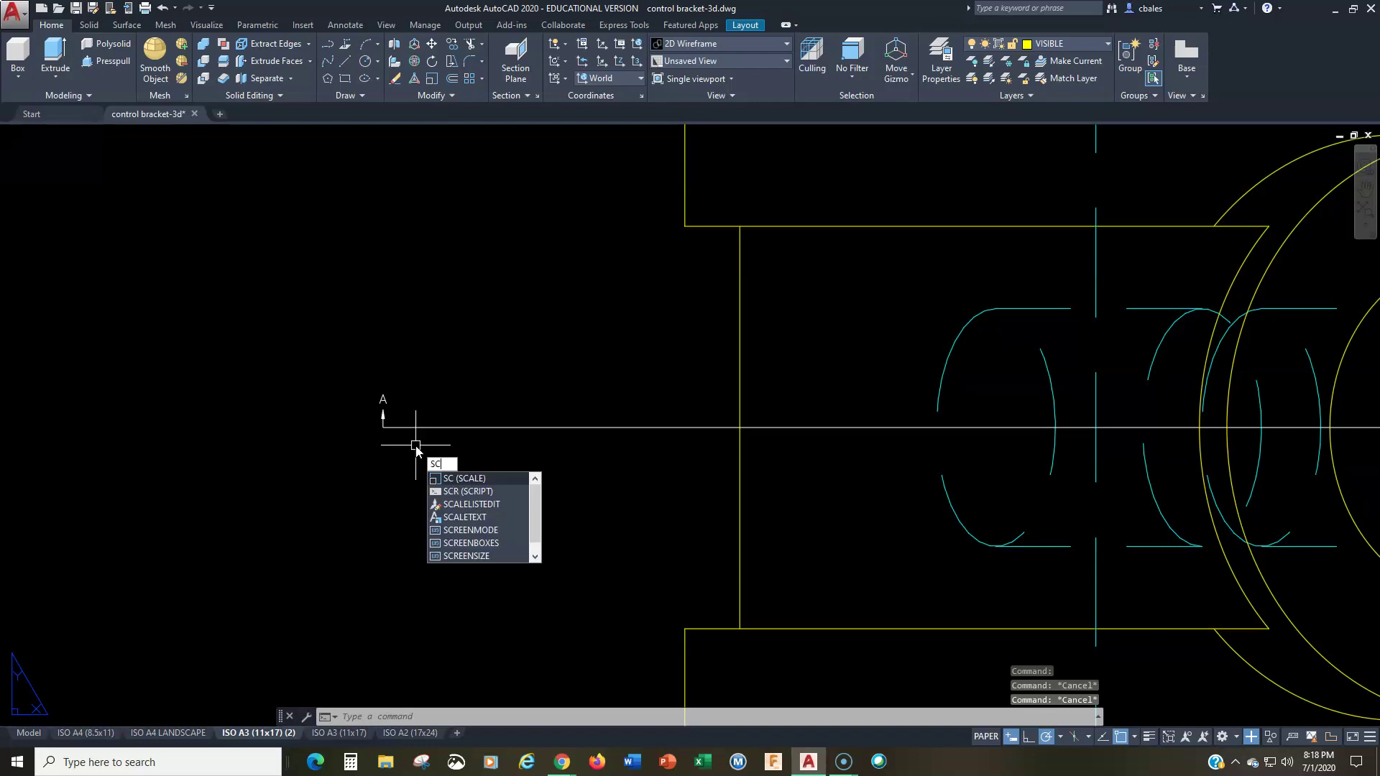
pyautogui.press('Return')
pyautogui.click(385, 429)
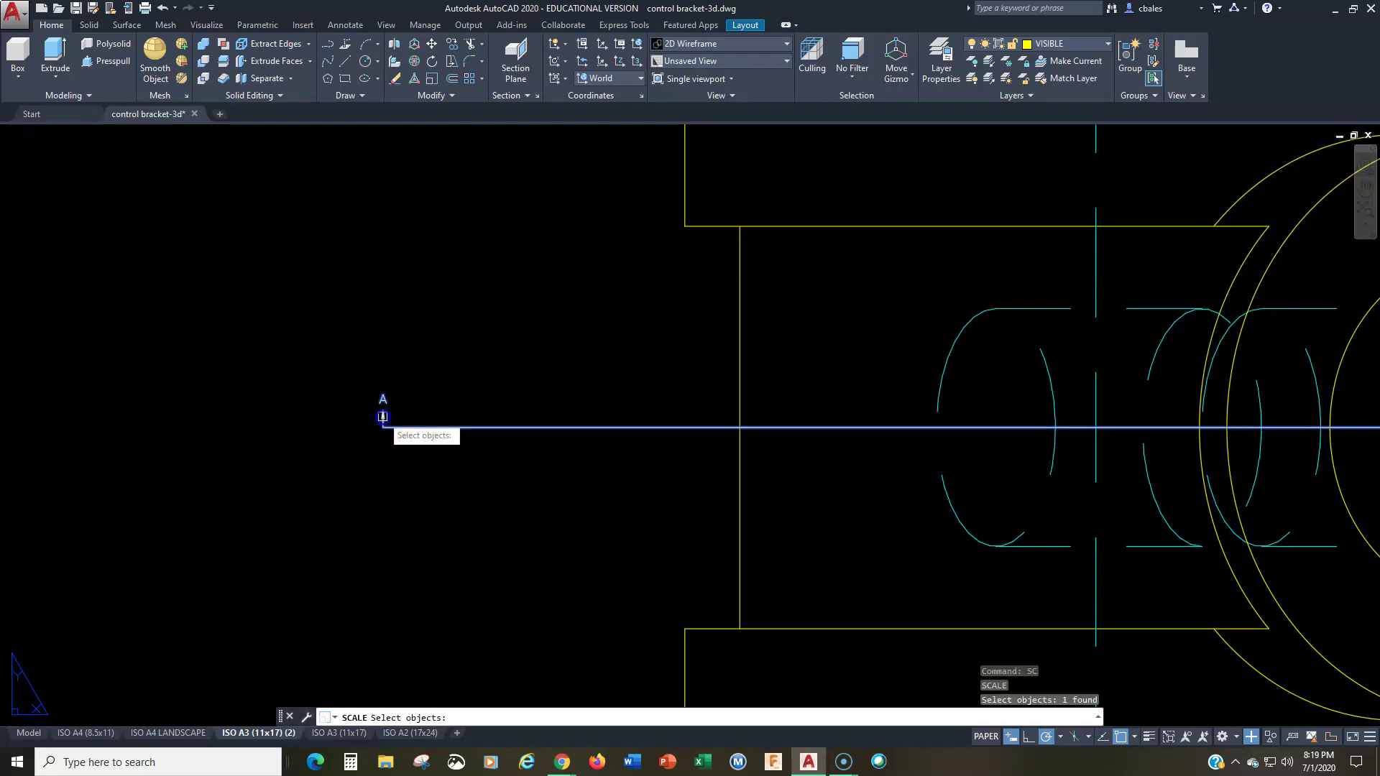
pyautogui.press('Escape')
pyautogui.press('Escape')
pyautogui.press('Escape')
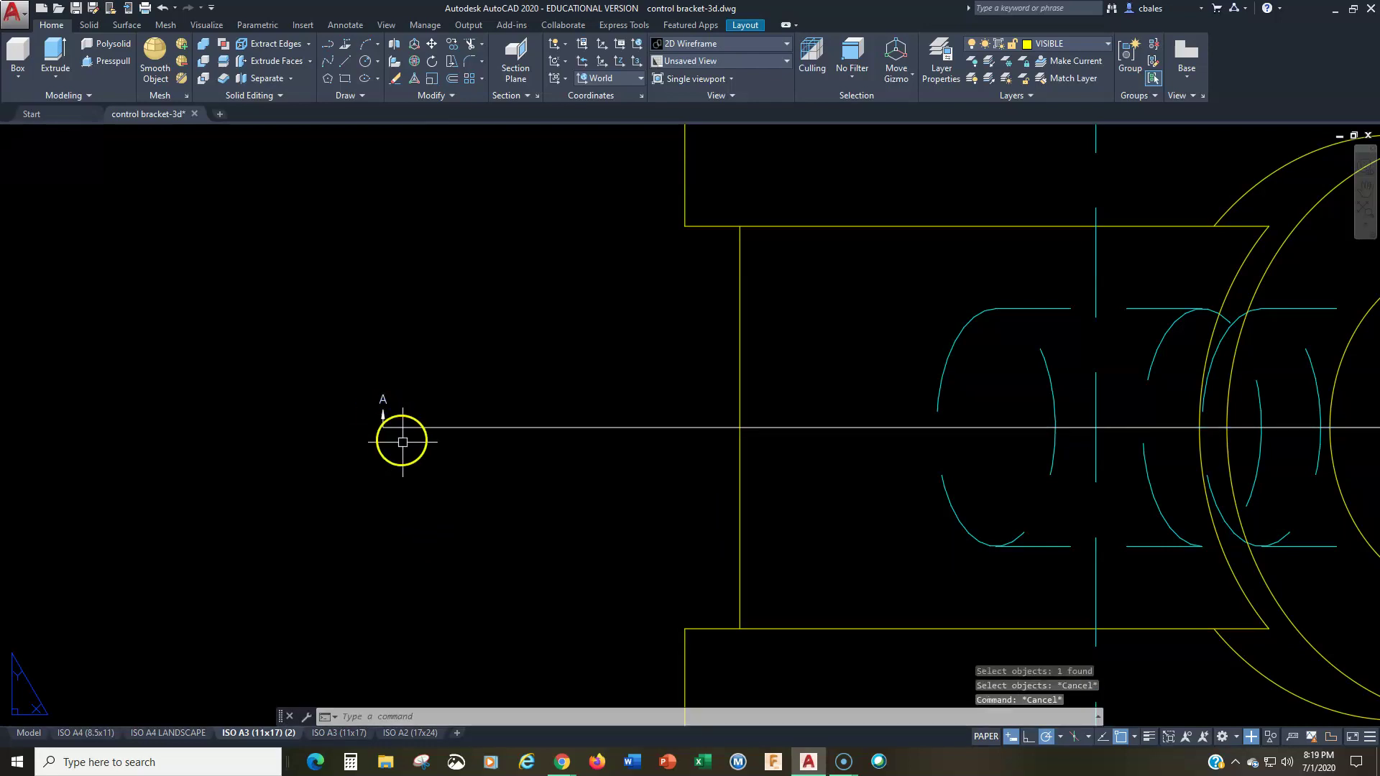
pyautogui.click(384, 418)
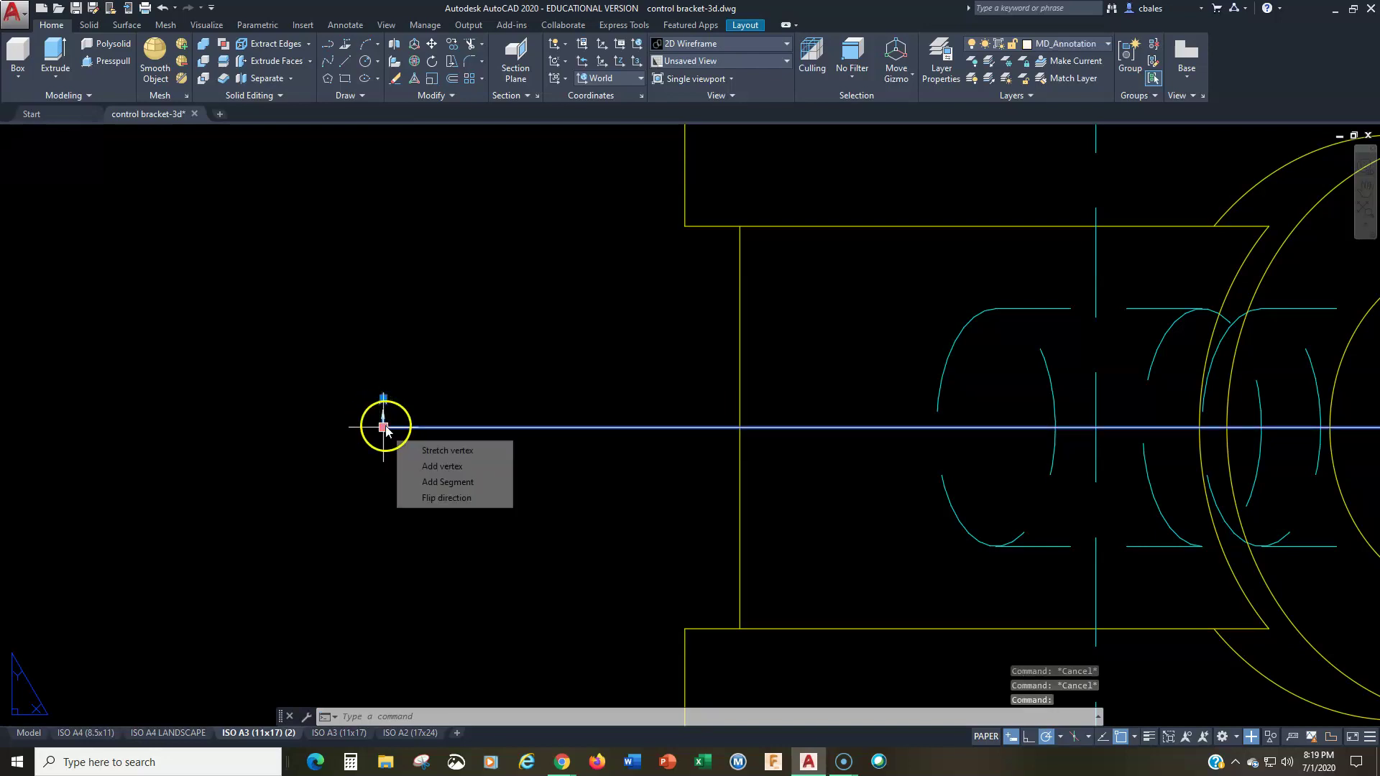
pyautogui.press('Escape')
pyautogui.press('Escape')
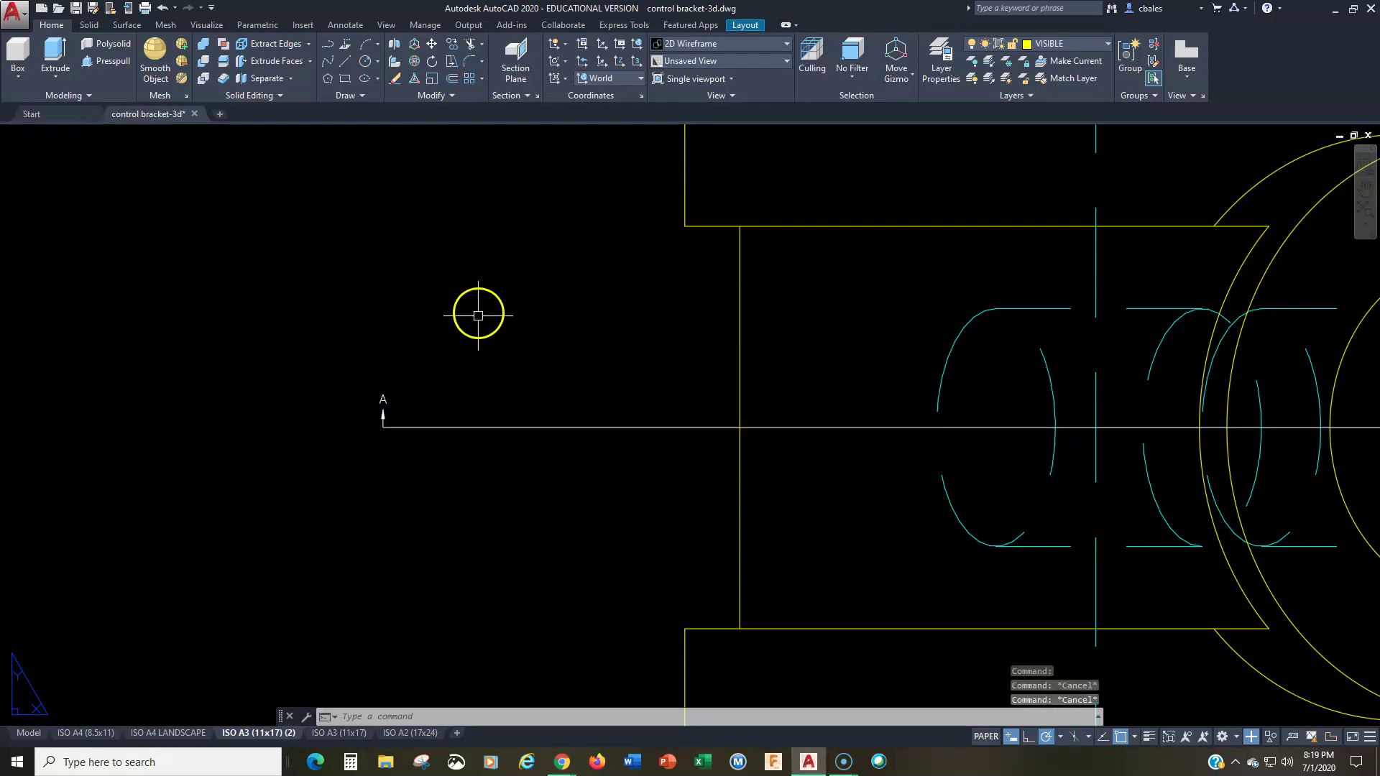
# Examine the section line's layer, linetype and section style in its properties, and clear the selection.
pyautogui.click(410, 429)
pyautogui.rightClick(403, 249)
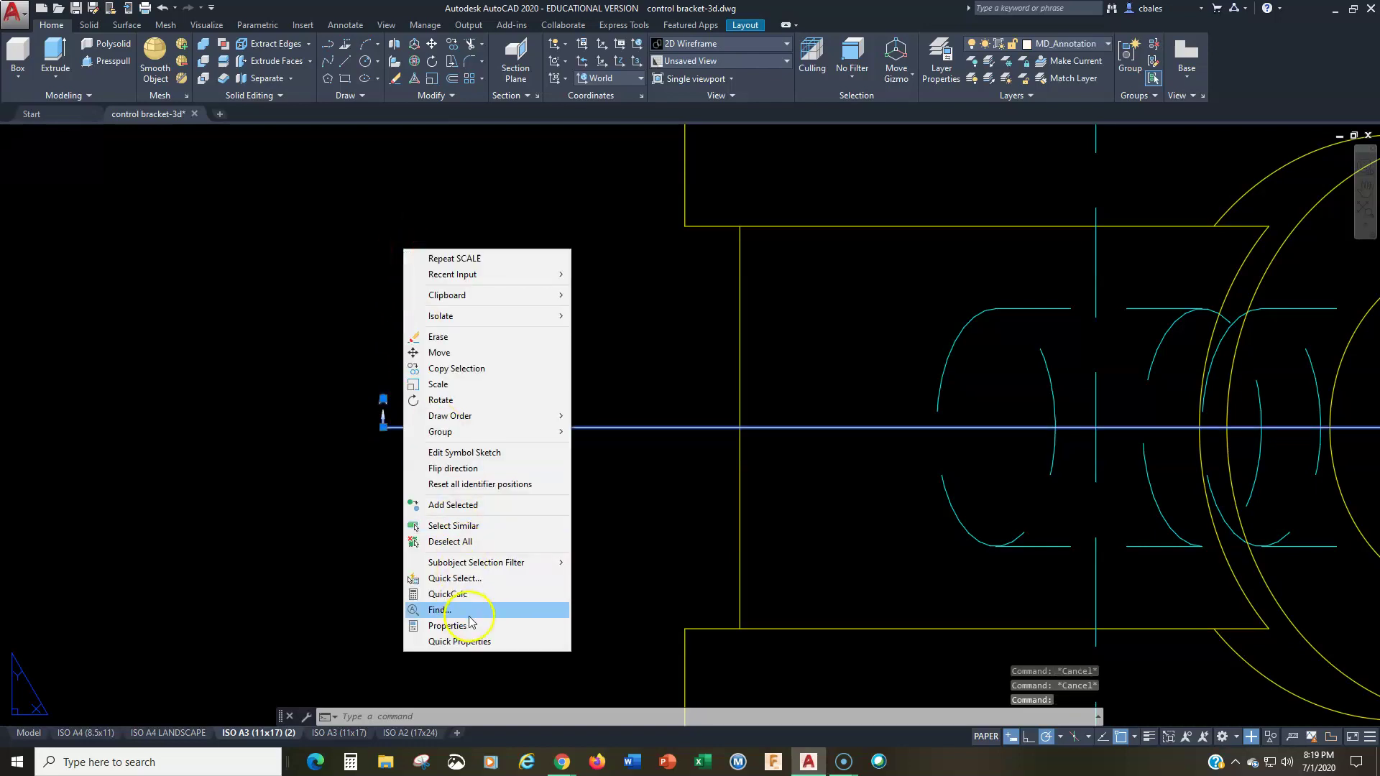
pyautogui.click(447, 626)
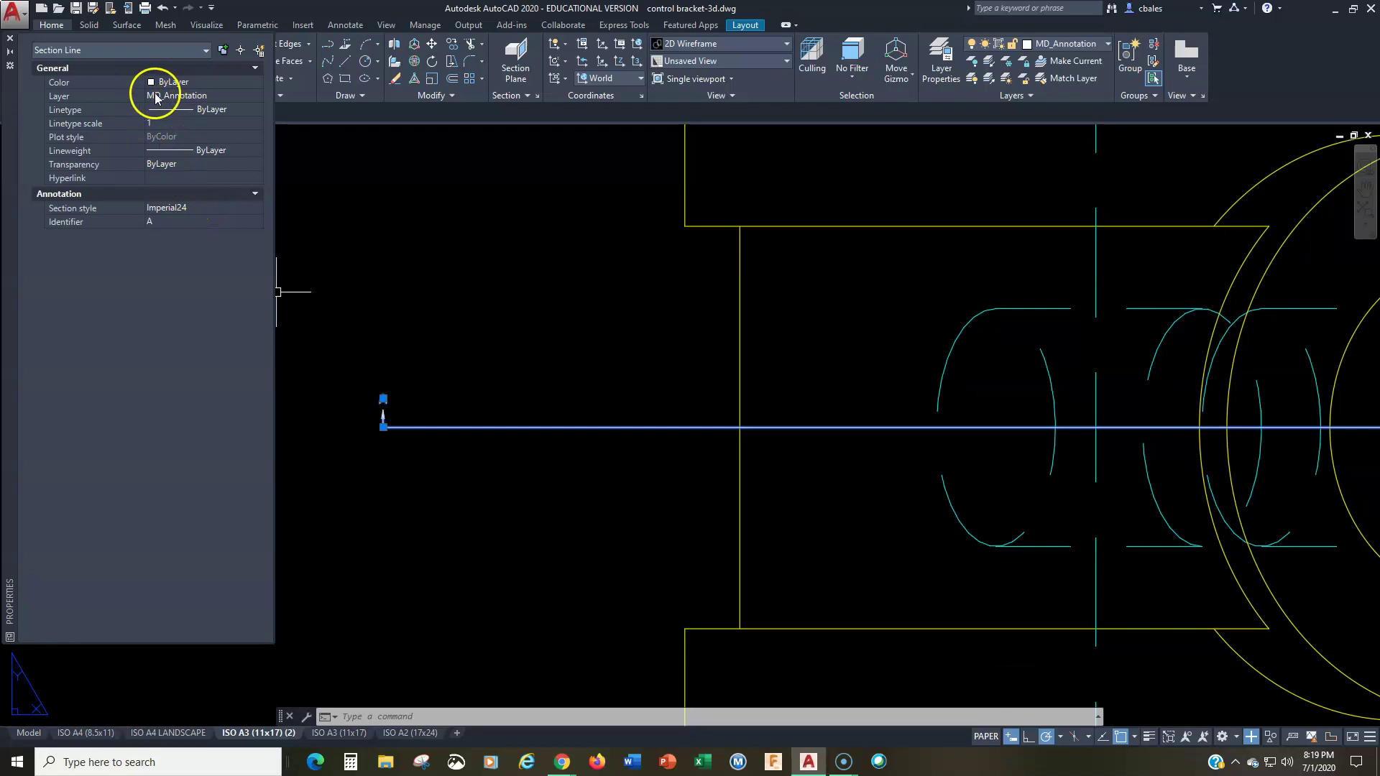
pyautogui.click(10, 41)
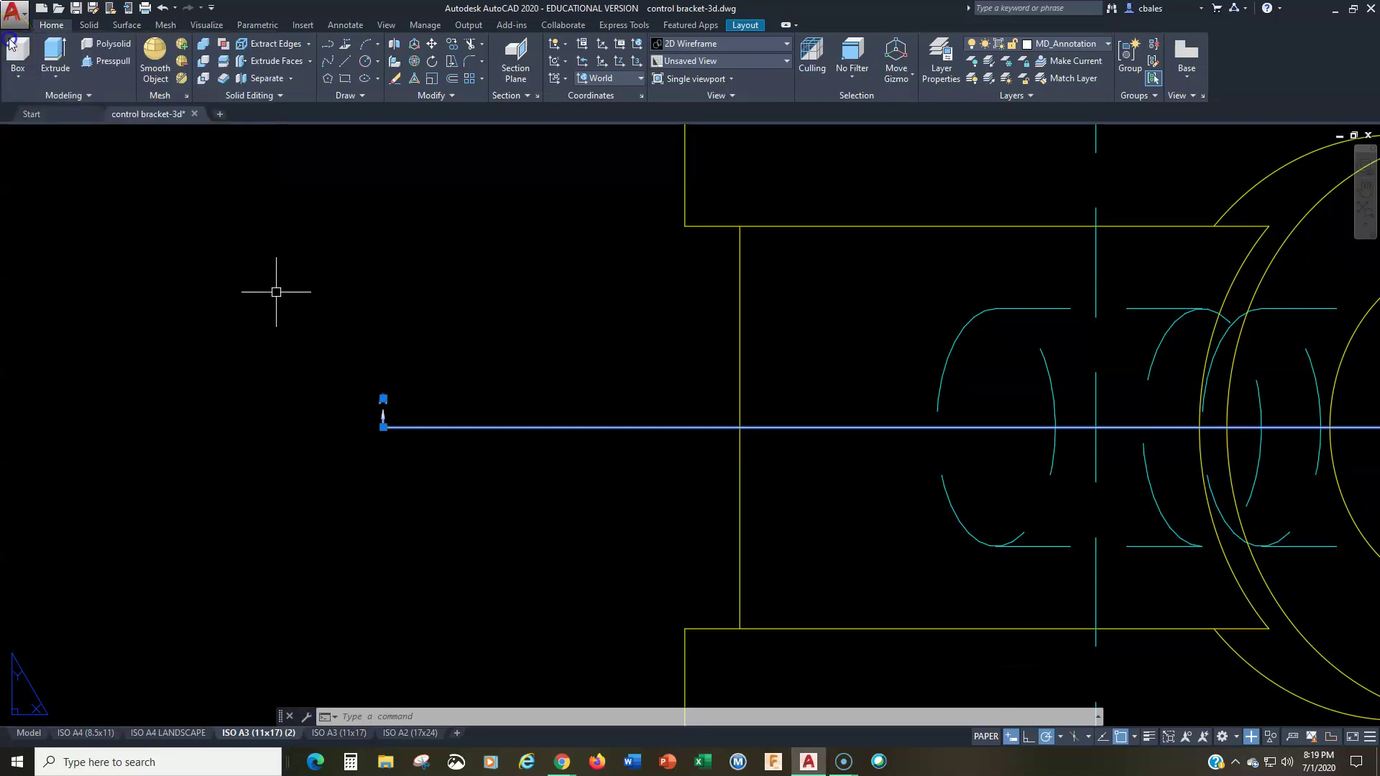
pyautogui.press('Escape')
pyautogui.press('Escape')
pyautogui.press('Escape')
# Erase the section and scale label beneath the section view.
pyautogui.scroll(-5, 595, 487)
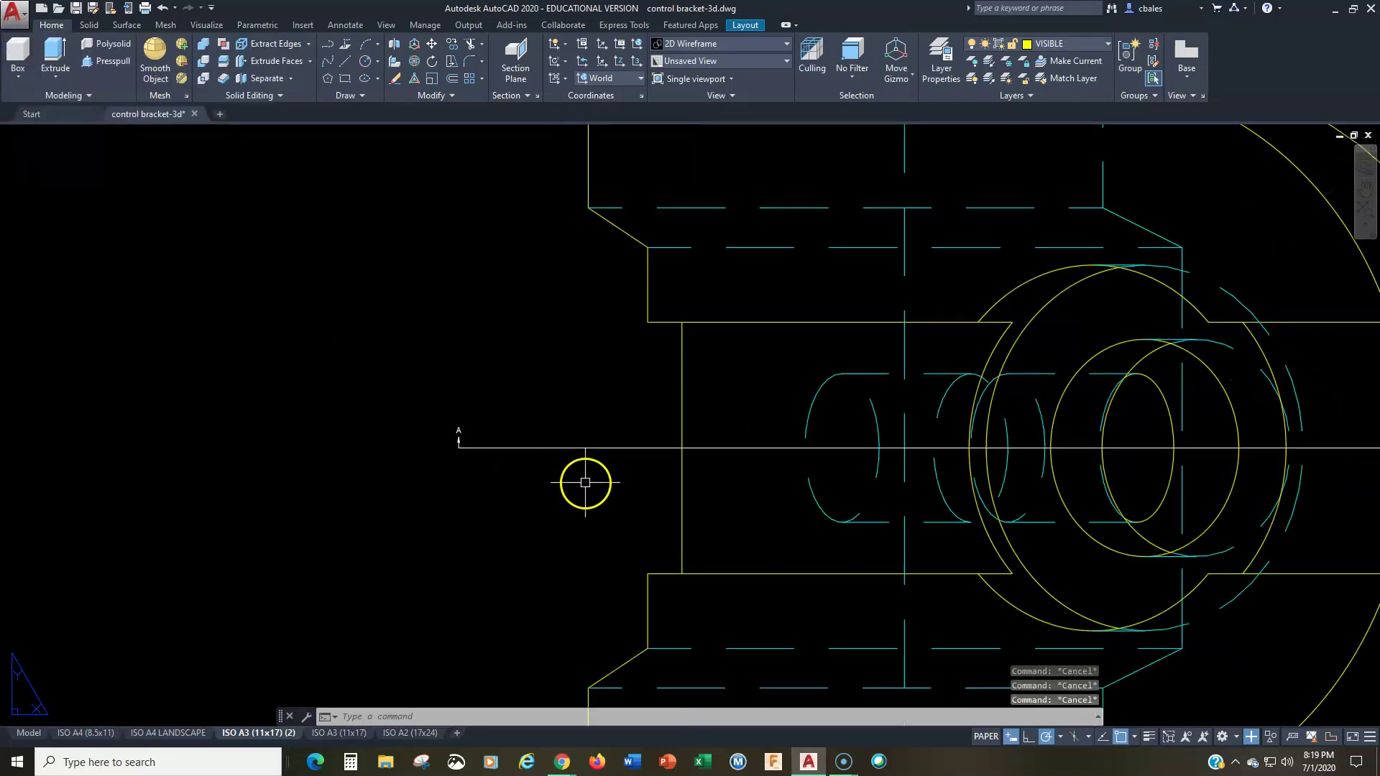
pyautogui.scroll(-2, 332, 448)
pyautogui.moveTo(600, 482); pyautogui.dragTo(468, 487, button='middle')
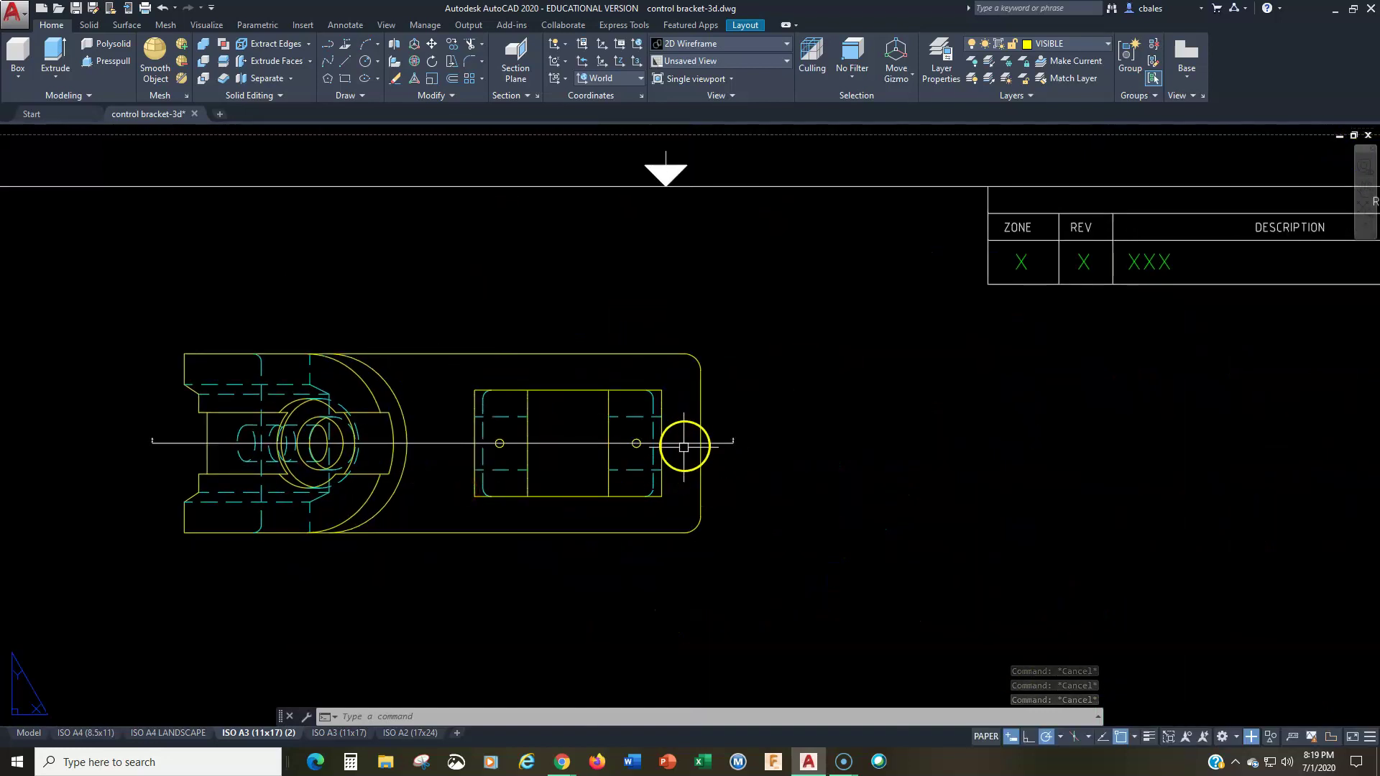
pyautogui.scroll(-3, 685, 438)
pyautogui.moveTo(685, 437); pyautogui.dragTo(659, 368, button='middle')
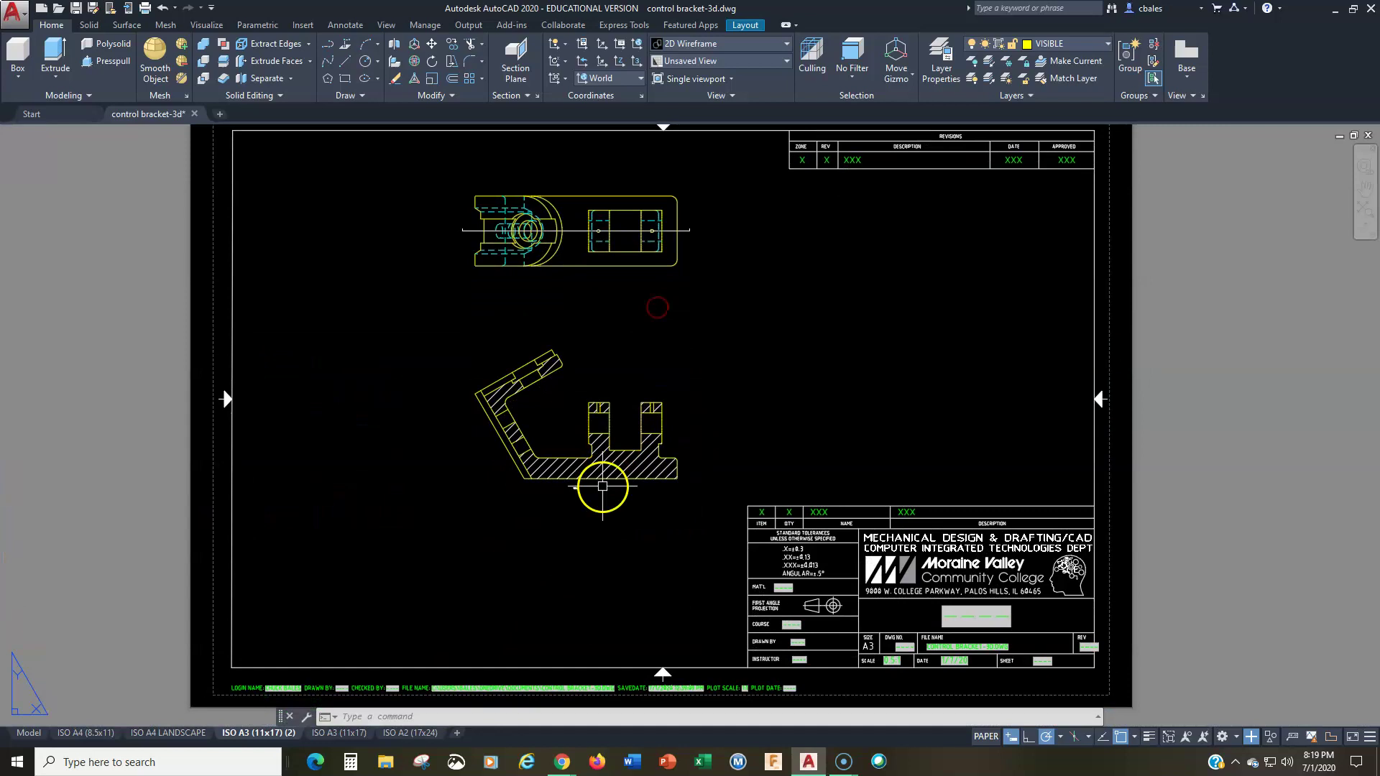
pyautogui.scroll(3, 567, 495)
pyautogui.scroll(5, 545, 504)
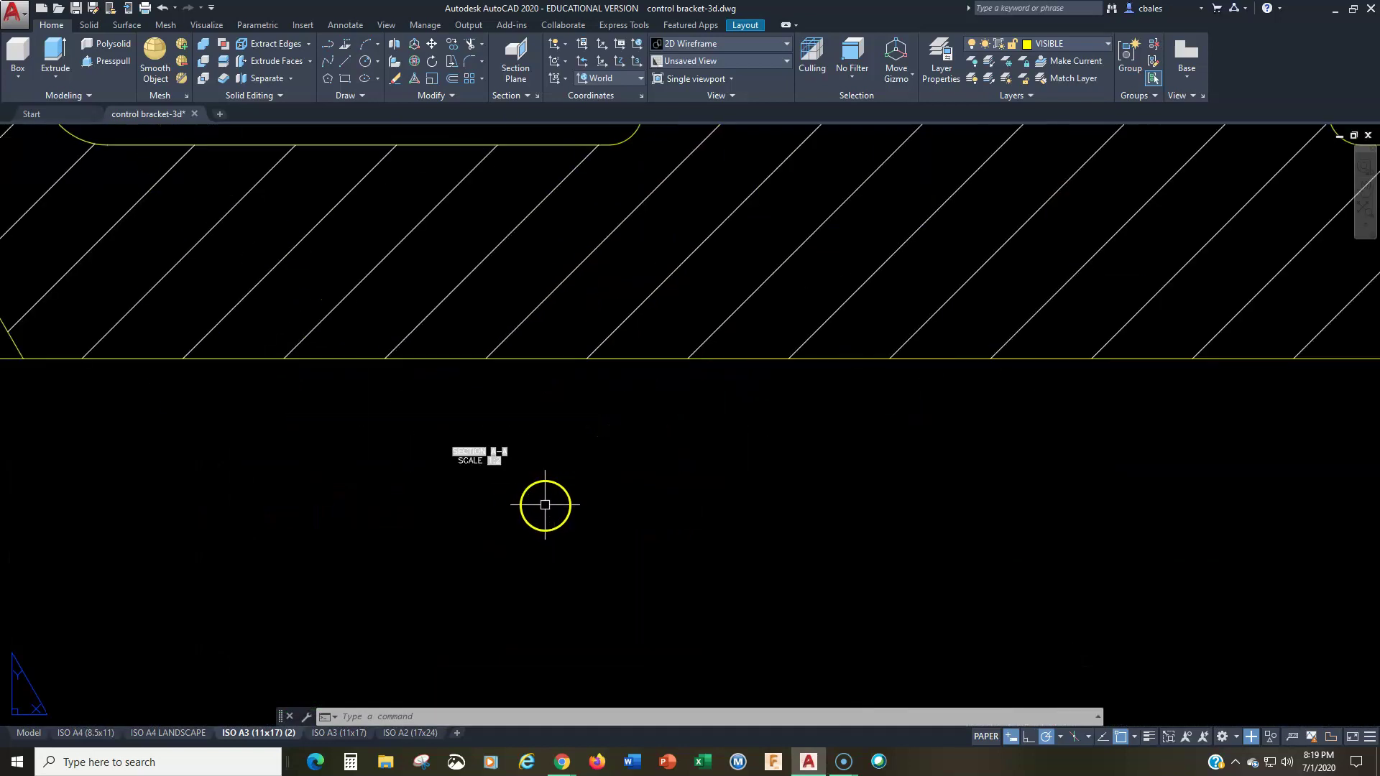
pyautogui.click(473, 457)
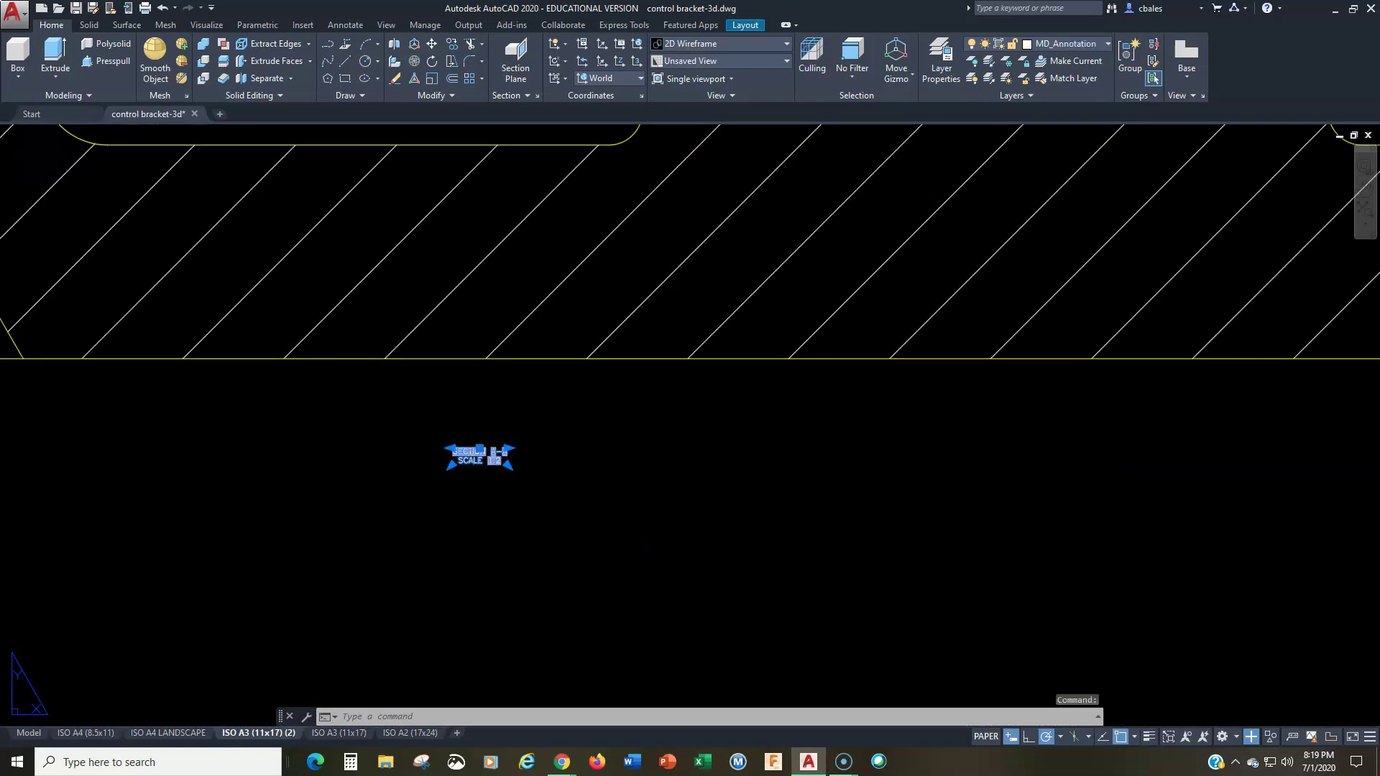
pyautogui.press('Delete')
# Change the MD_Hatching layer's color to magenta in the layer properties.
pyautogui.scroll(-6, 452, 484)
pyautogui.moveTo(453, 311)
pyautogui.mouseDown(button='middle')
pyautogui.moveTo(567, 454)
pyautogui.moveTo(547, 346)
pyautogui.mouseUp(button='middle')
pyautogui.scroll(-2, 567, 454)
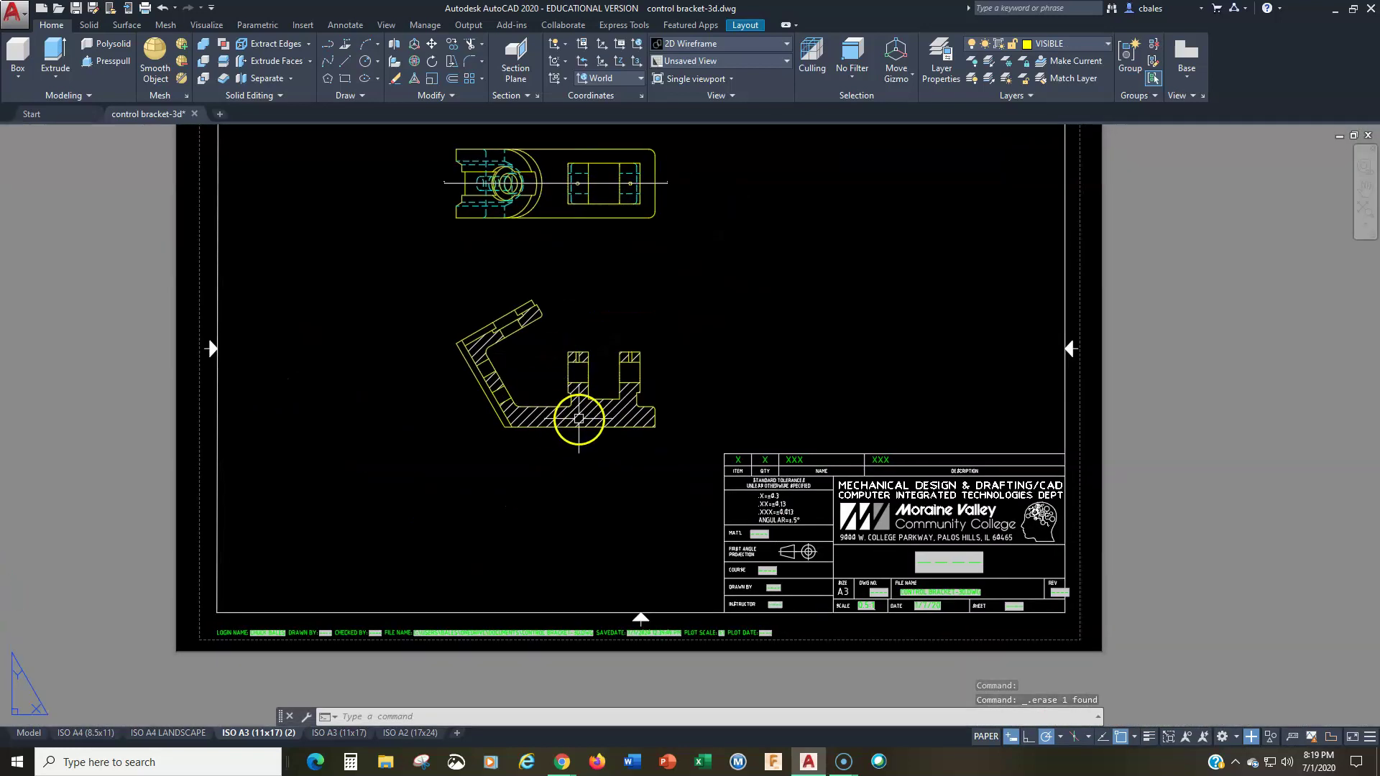
pyautogui.click(947, 74)
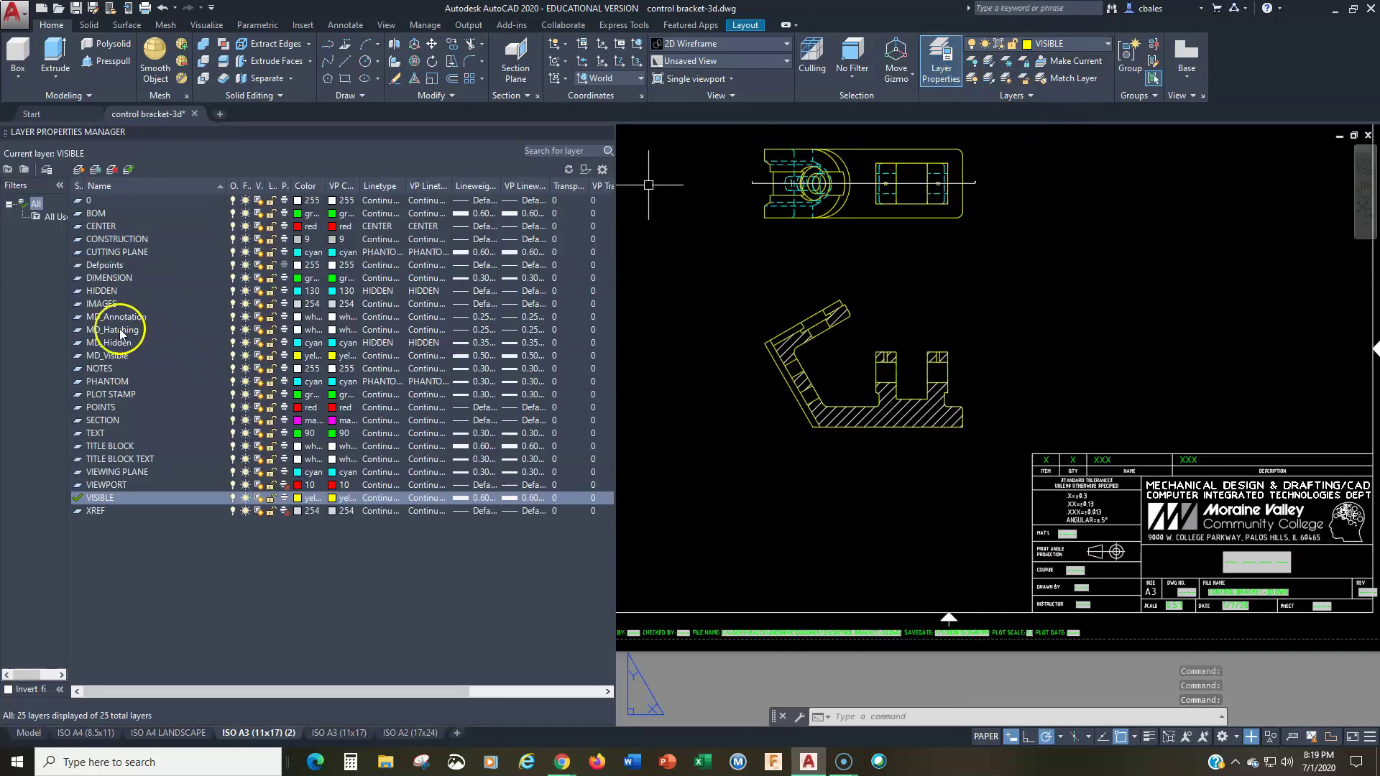
pyautogui.click(303, 331)
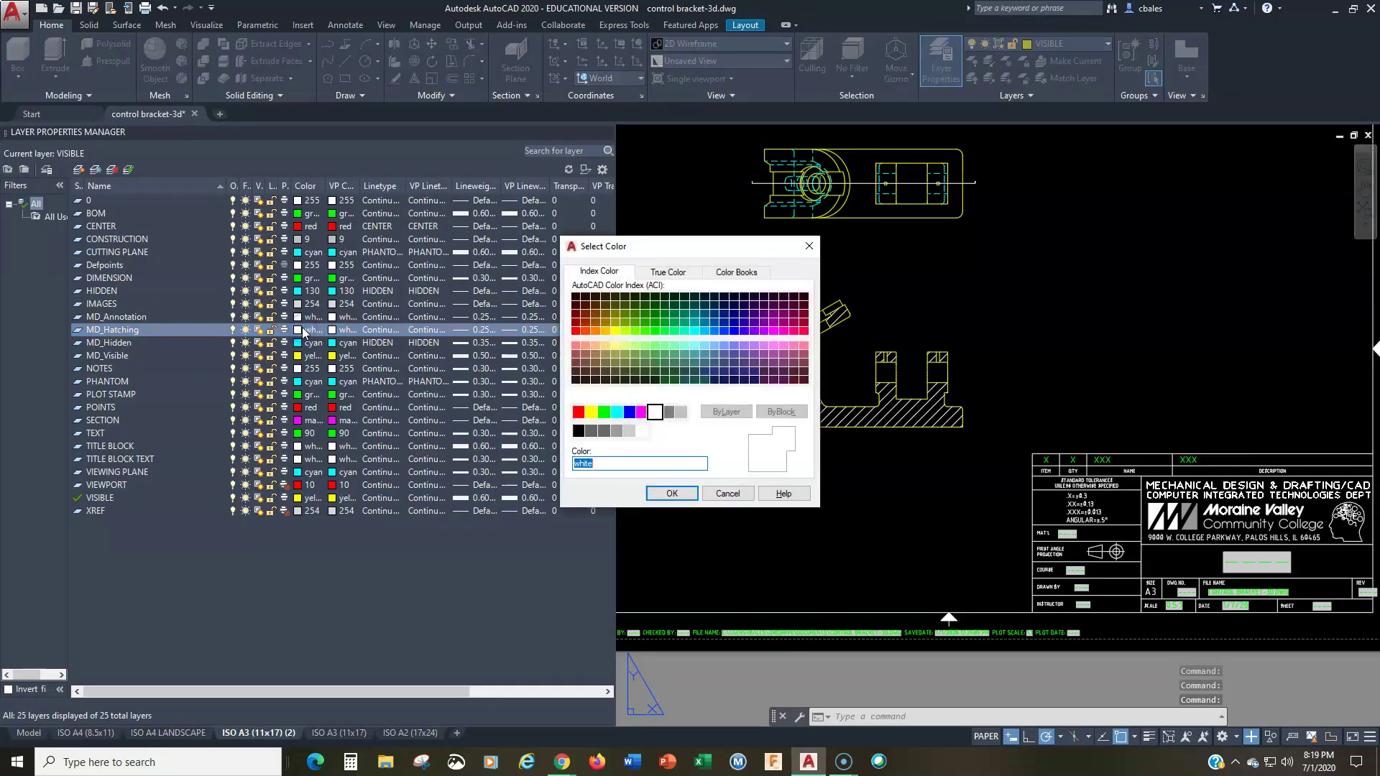
pyautogui.click(642, 413)
pyautogui.click(670, 493)
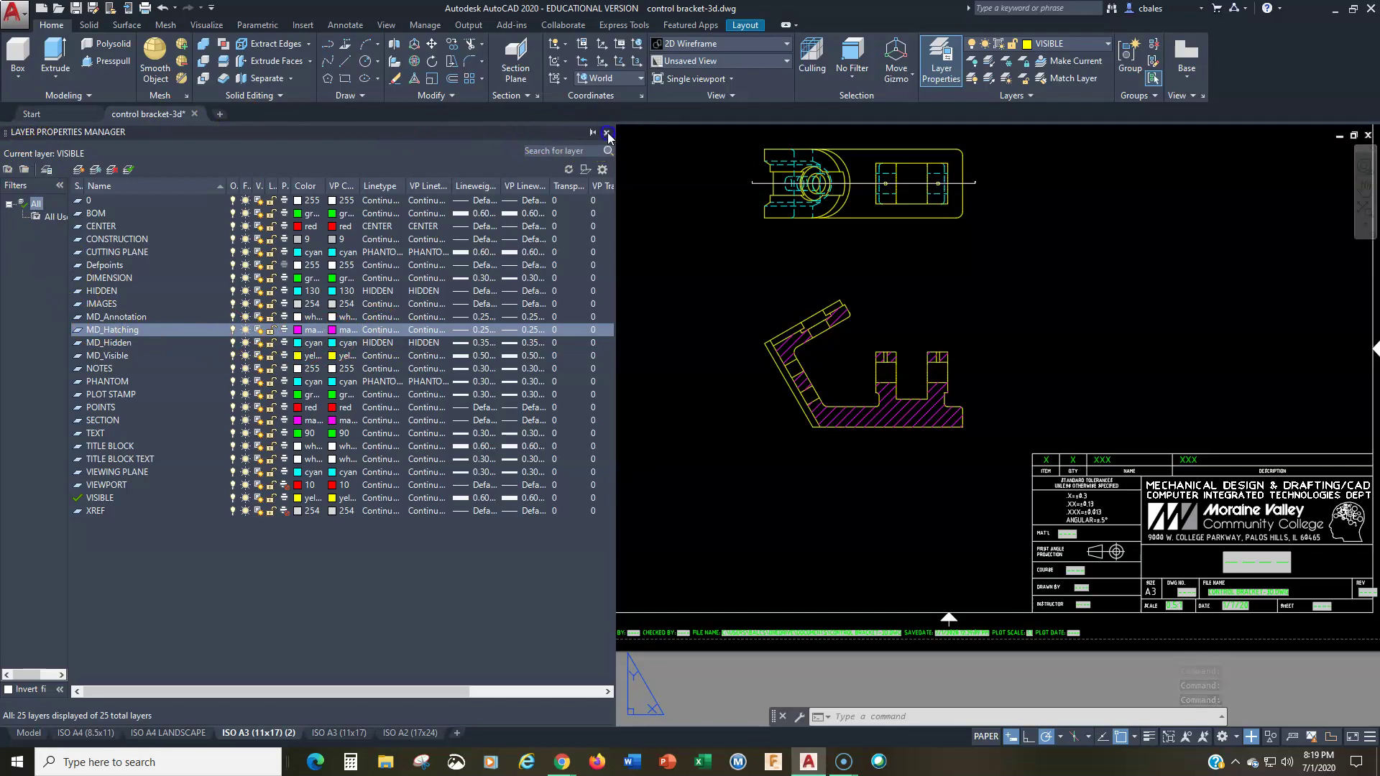
pyautogui.click(606, 133)
pyautogui.press('Escape')
pyautogui.press('Escape')
pyautogui.press('Escape')
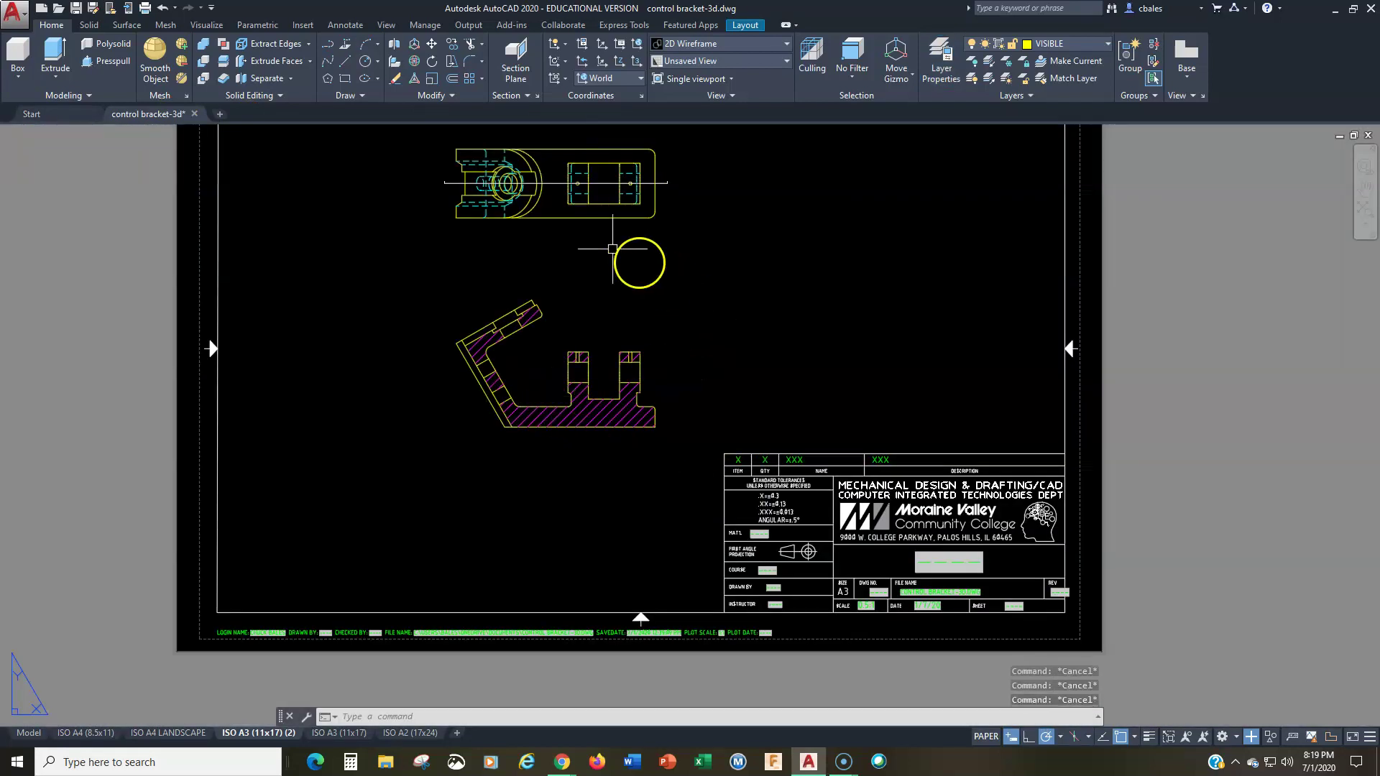
# Project a side view horizontally from the section view and place it above the title block.
pyautogui.click(615, 344)
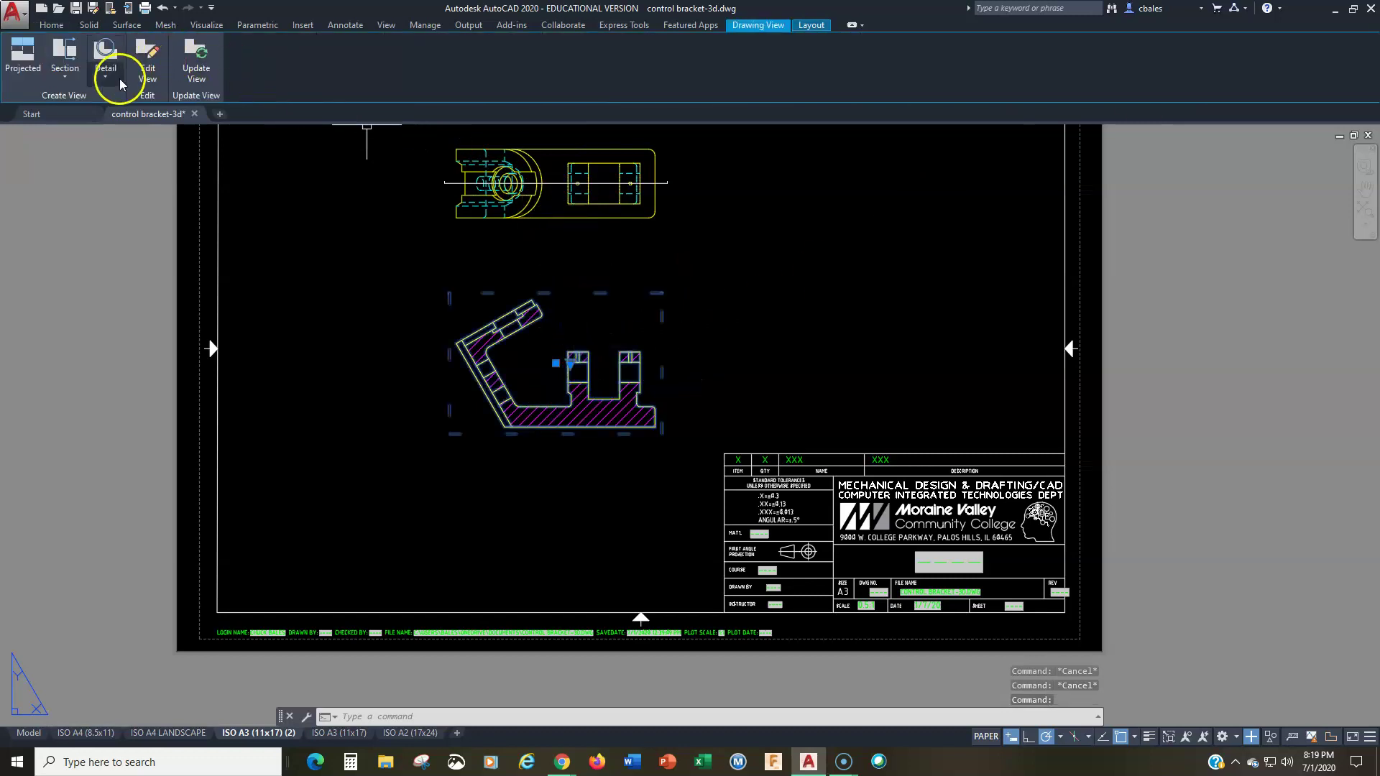
pyautogui.click(24, 71)
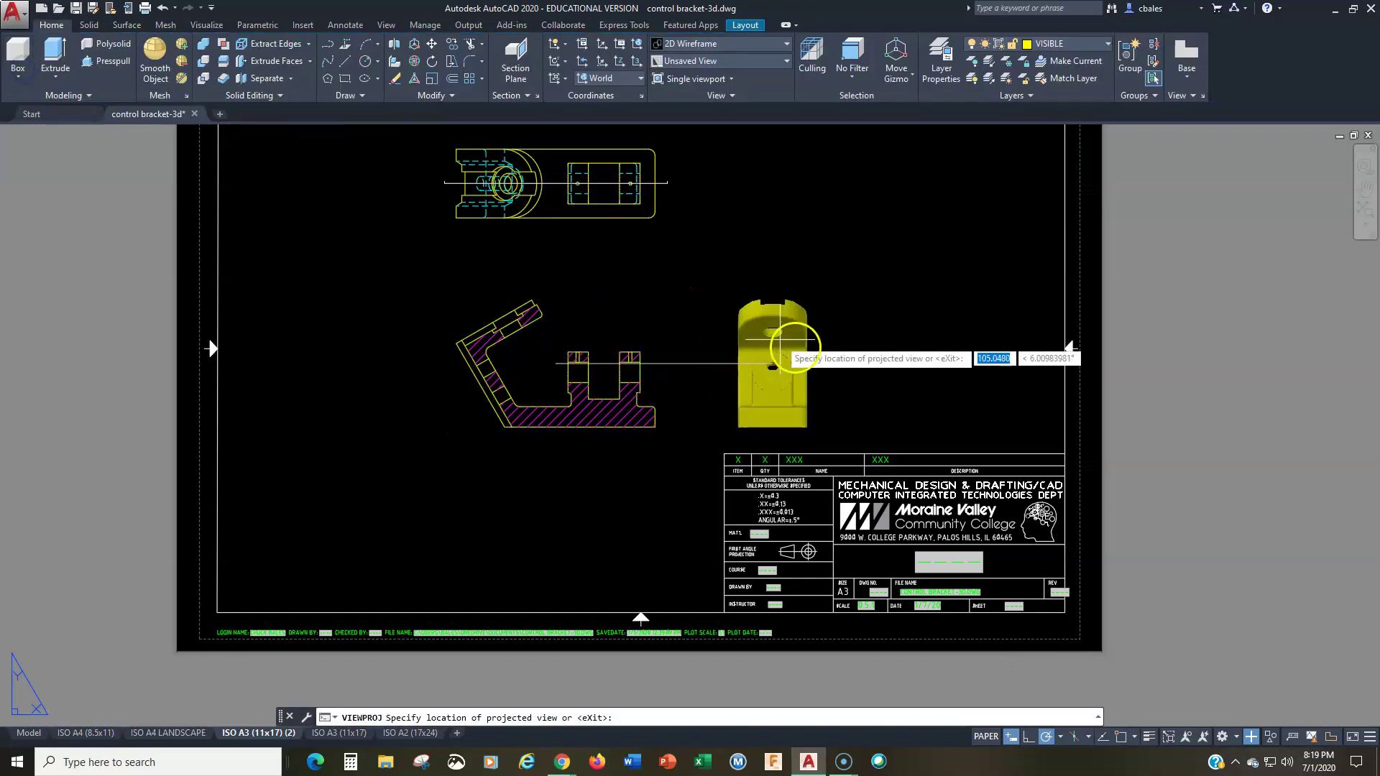
pyautogui.click(793, 348)
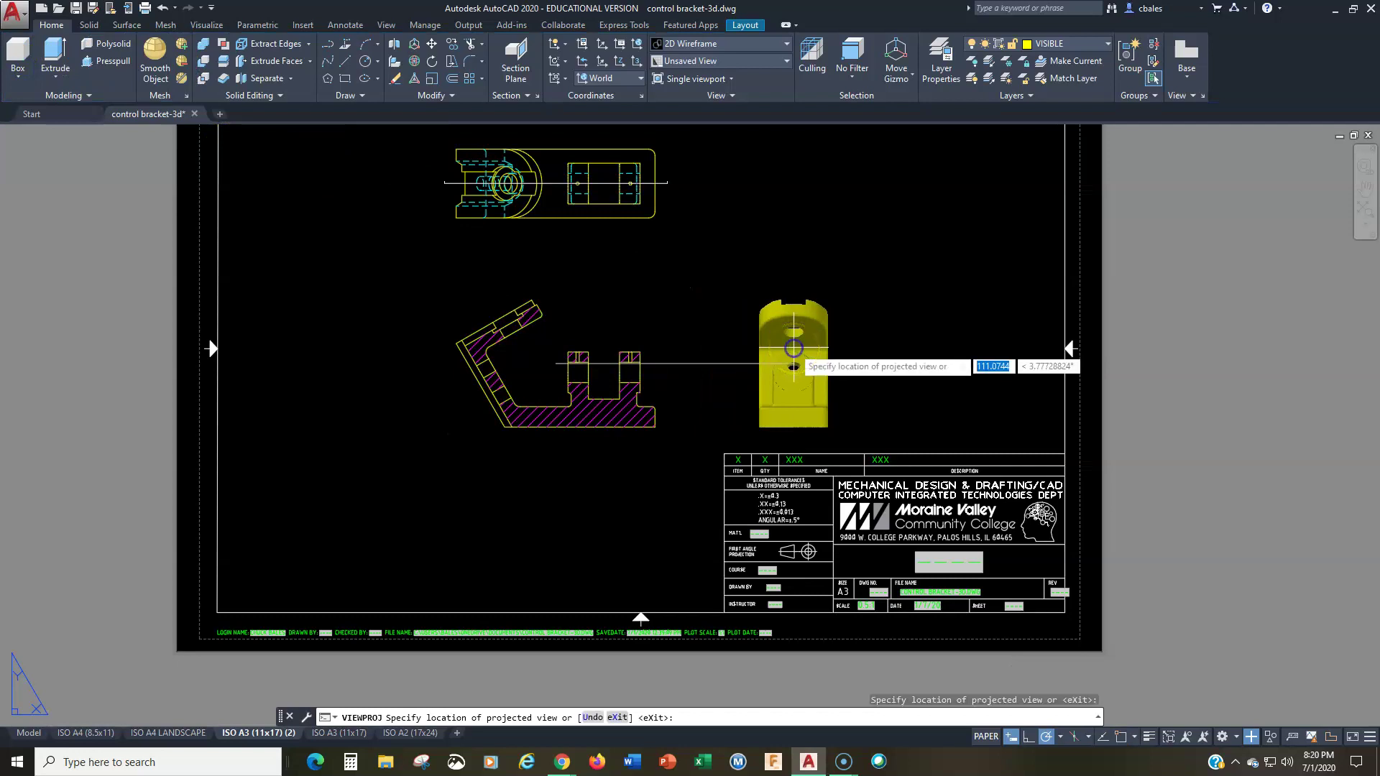
pyautogui.press('Return')
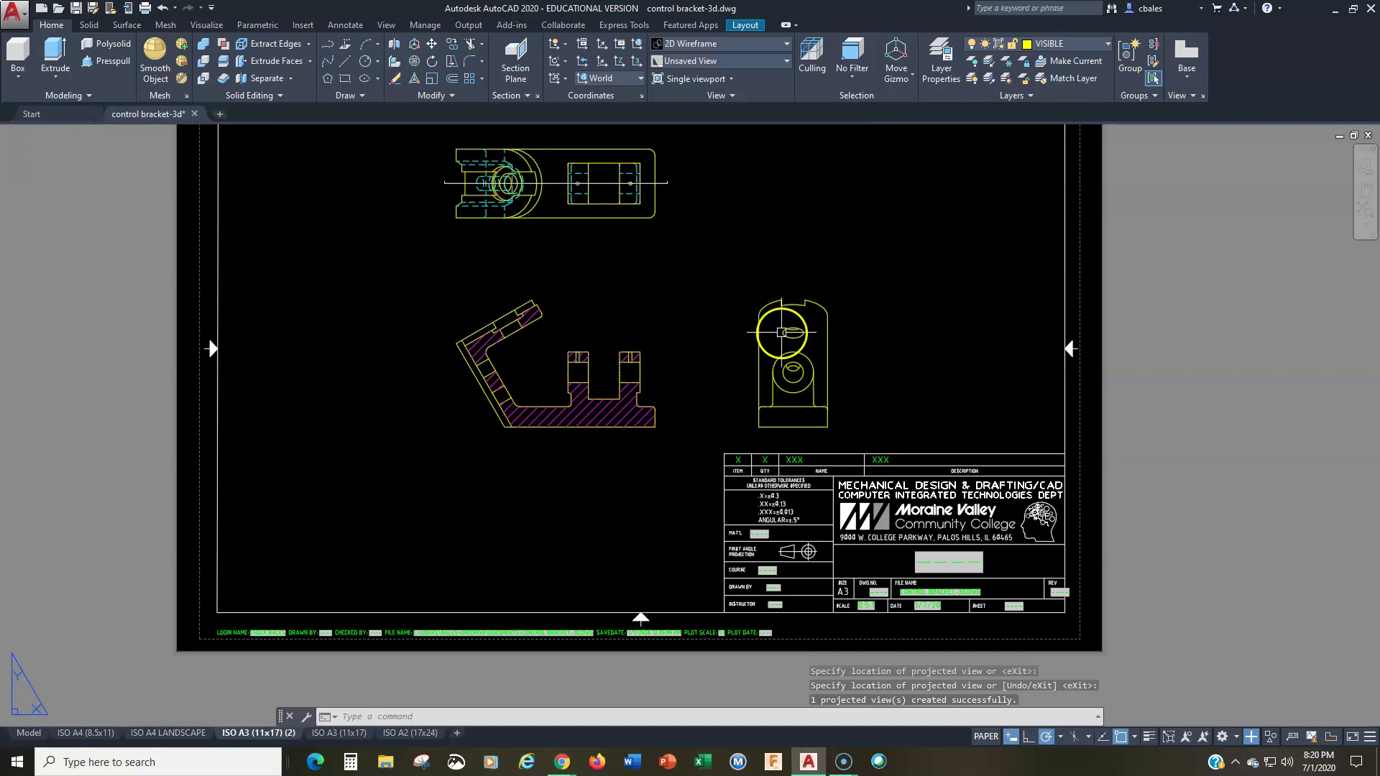
# Edit the projected side view to show visible and hidden lines.
pyautogui.click(782, 332)
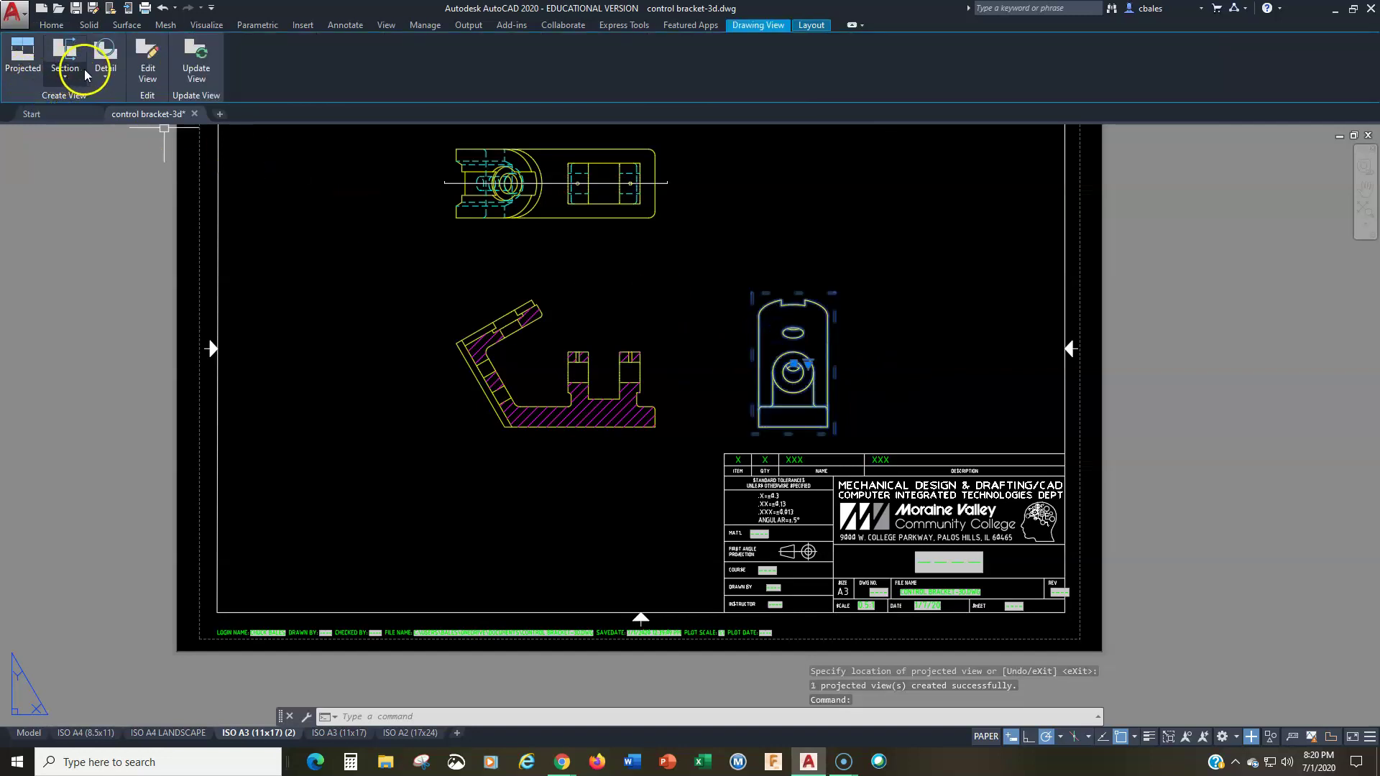
pyautogui.click(147, 64)
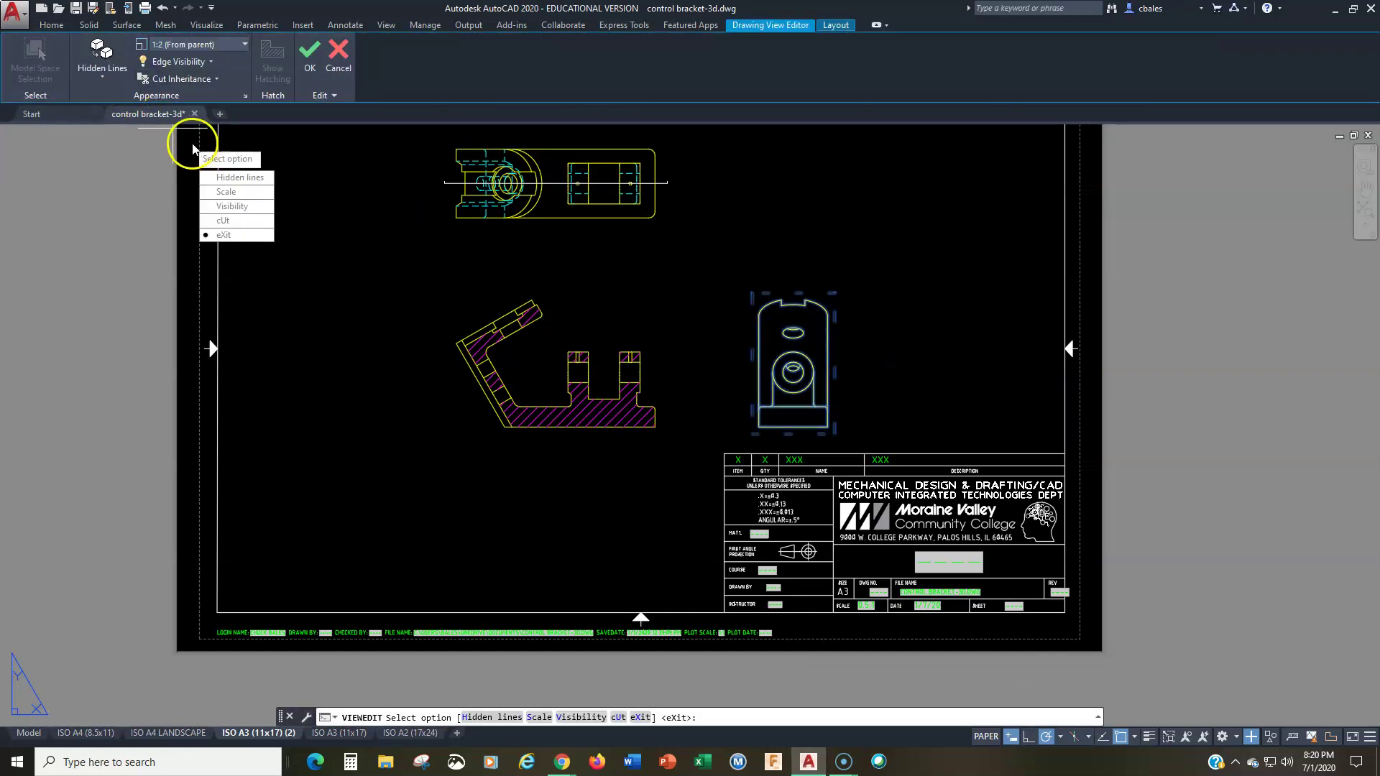
pyautogui.click(103, 69)
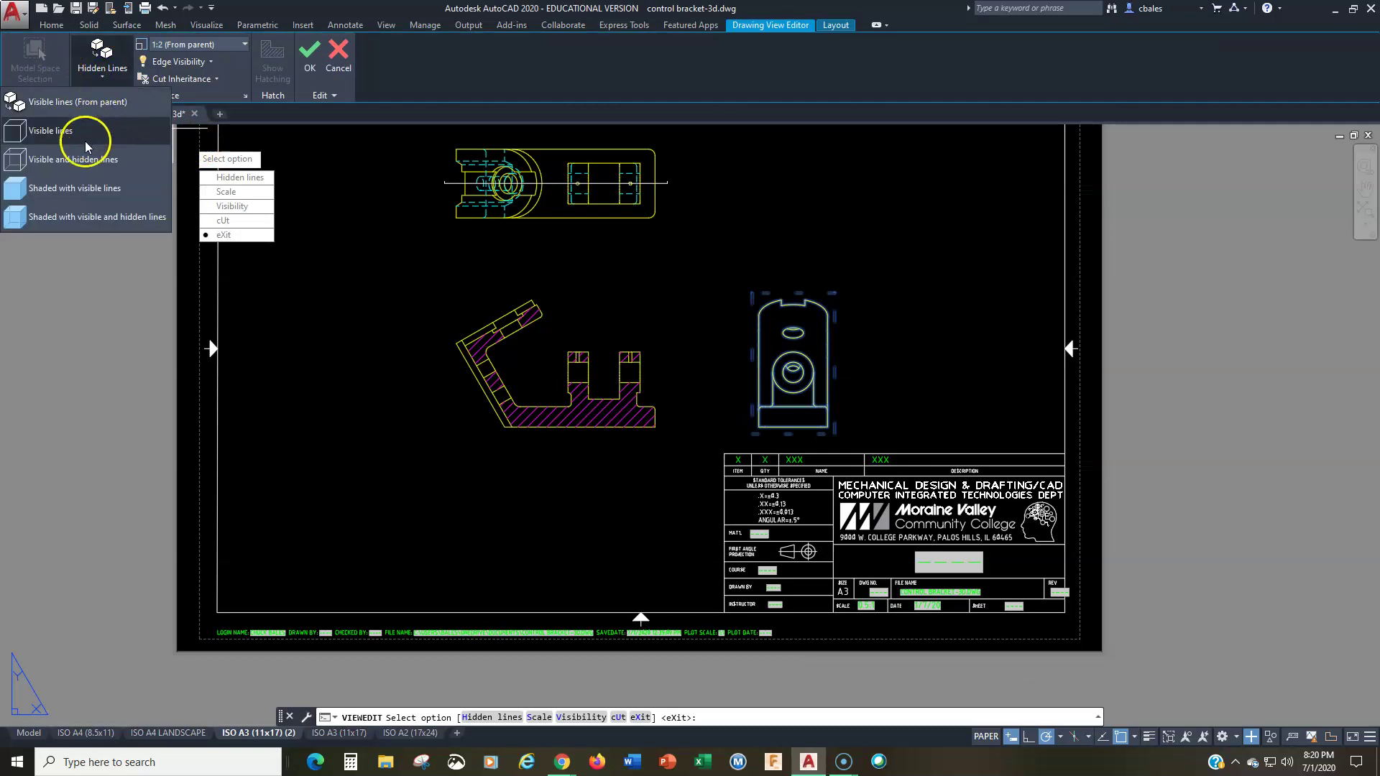
pyautogui.click(75, 158)
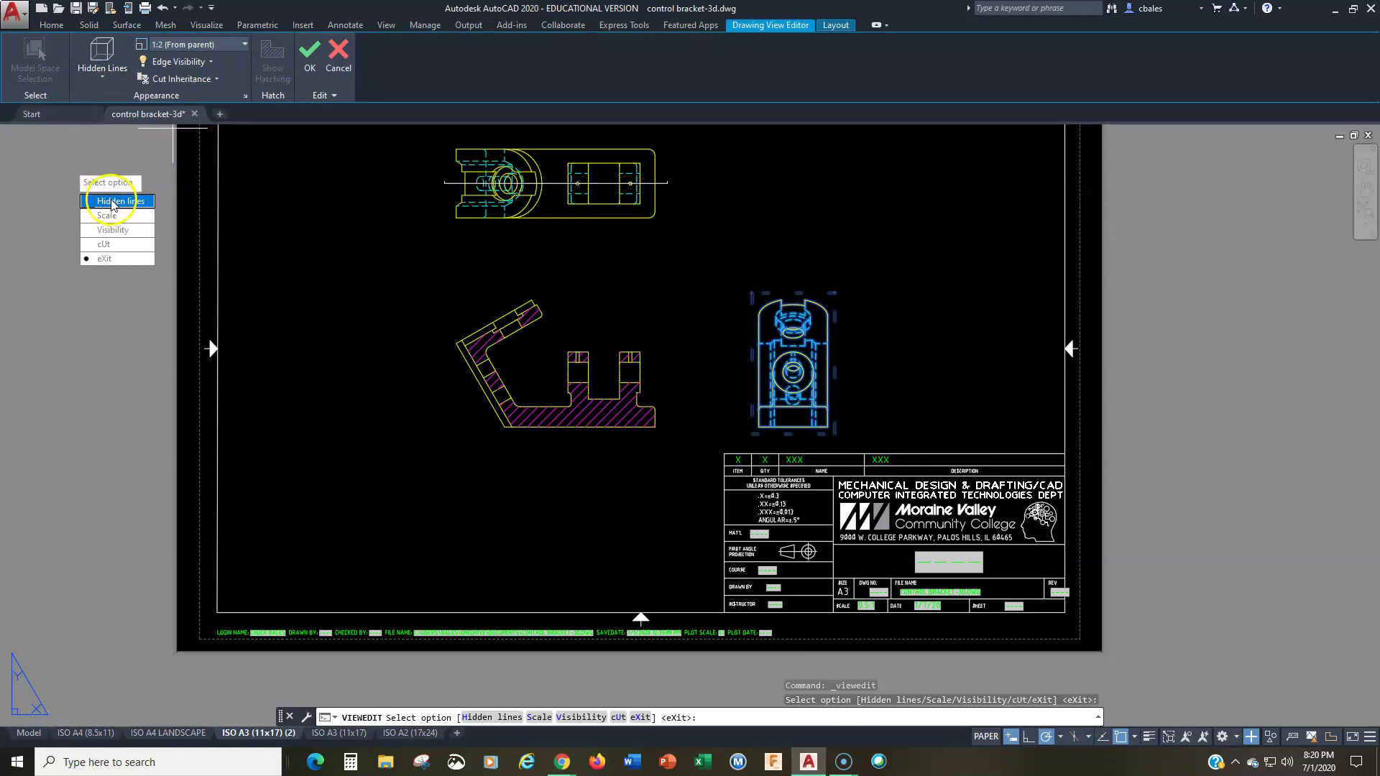
pyautogui.click(108, 260)
pyautogui.moveTo(732, 329); pyautogui.dragTo(777, 368, button='middle')
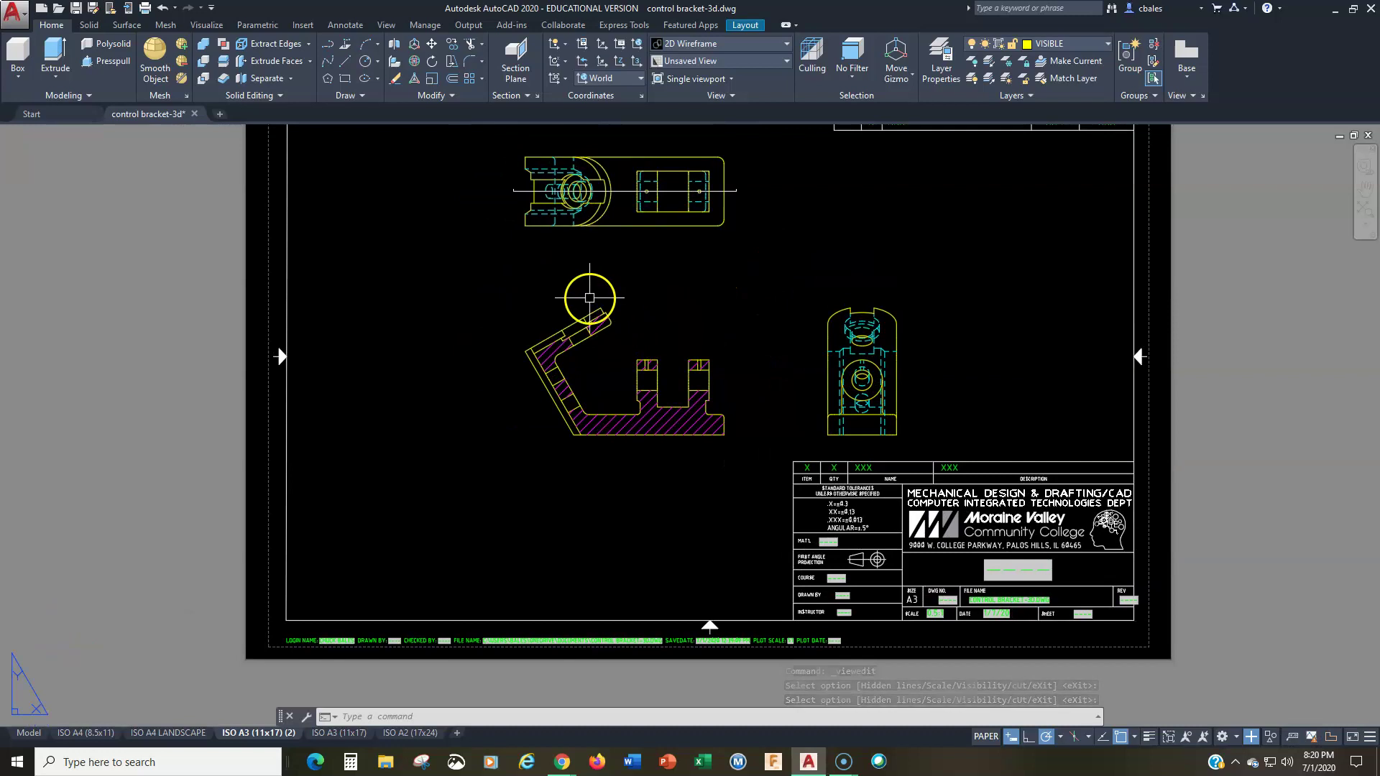
pyautogui.moveTo(590, 297); pyautogui.dragTo(615, 315, button='middle')
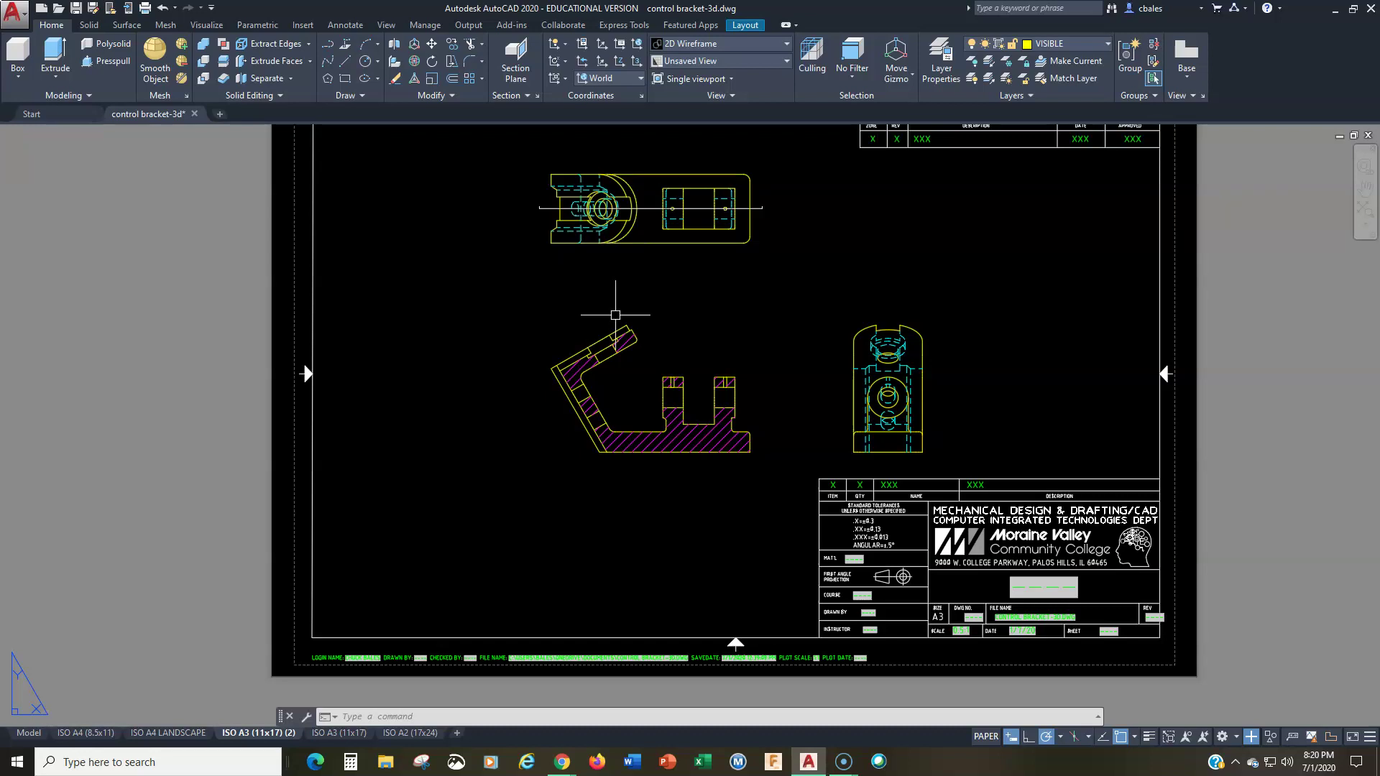
pyautogui.click(1186, 61)
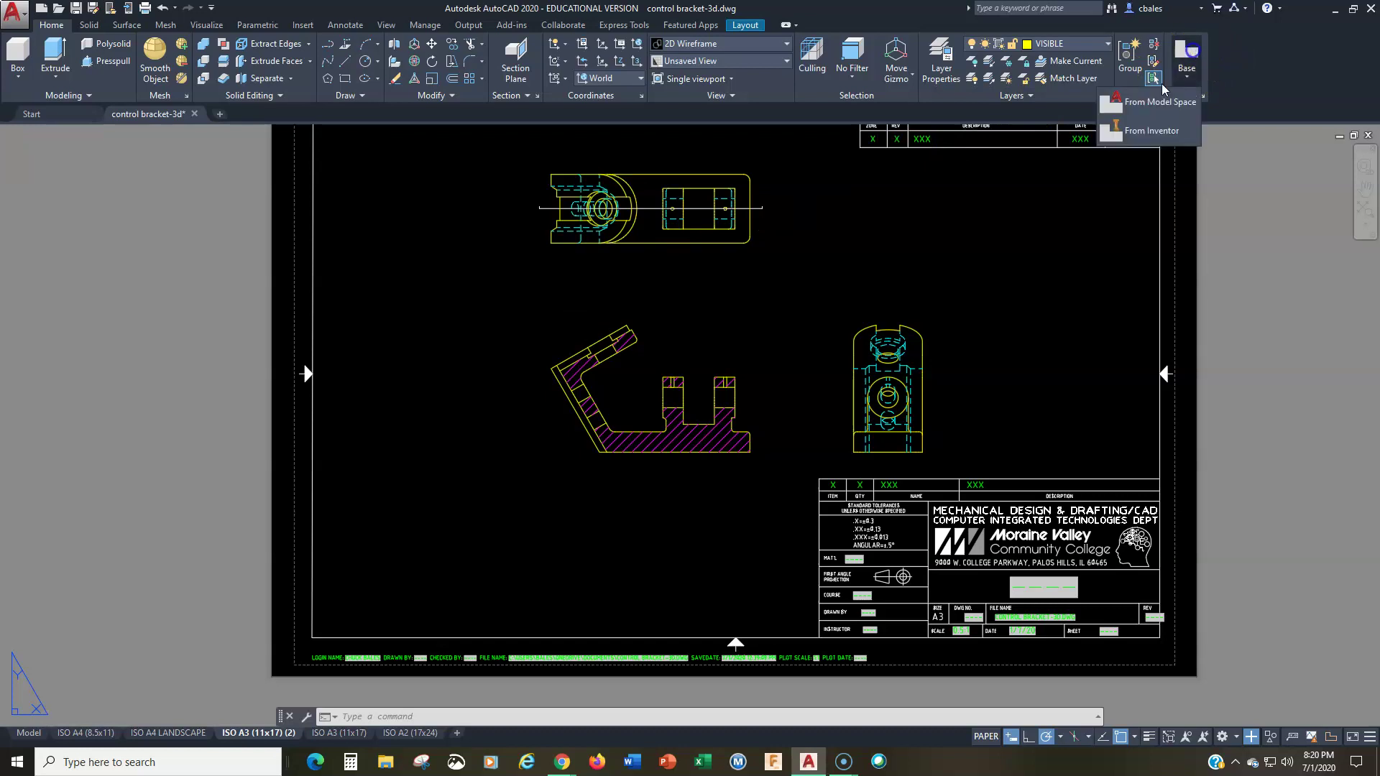
pyautogui.click(1076, 246)
pyautogui.press('Escape')
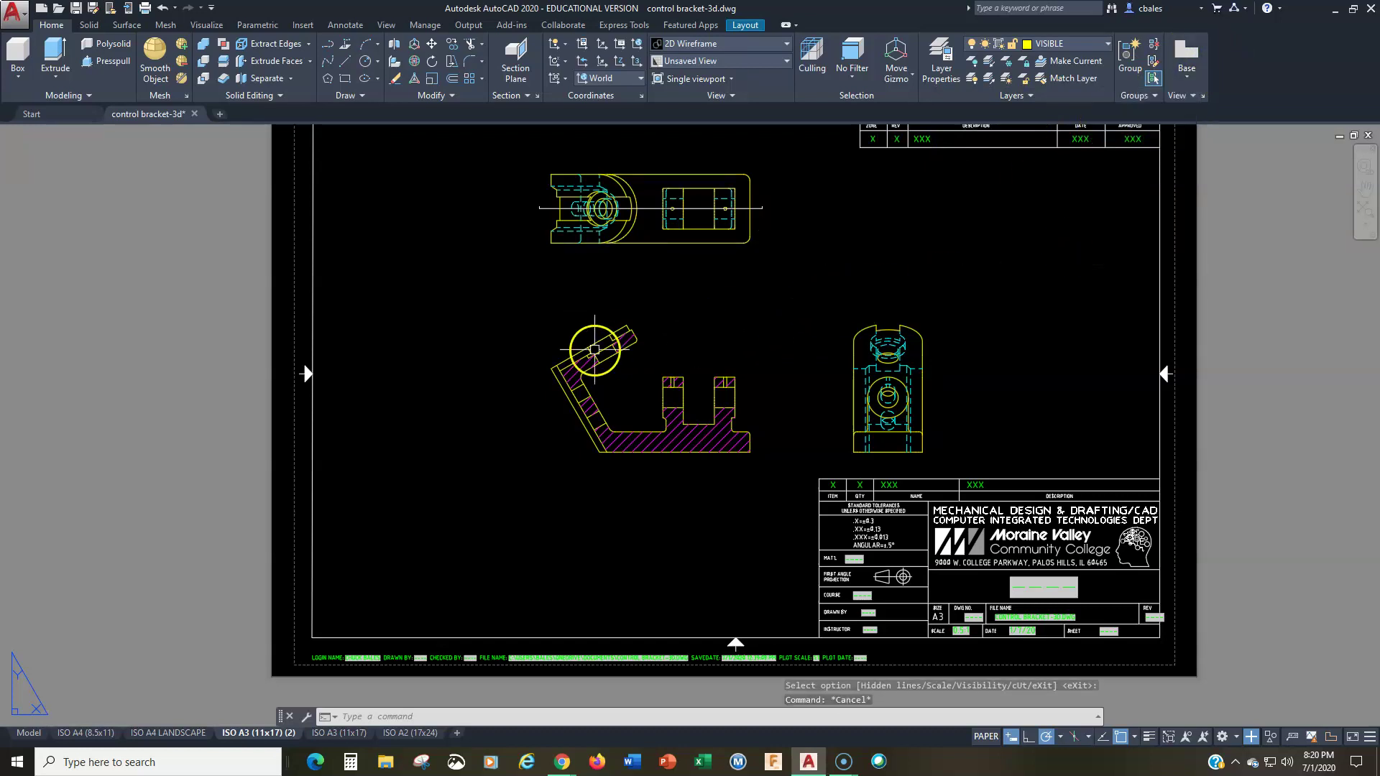
pyautogui.click(667, 355)
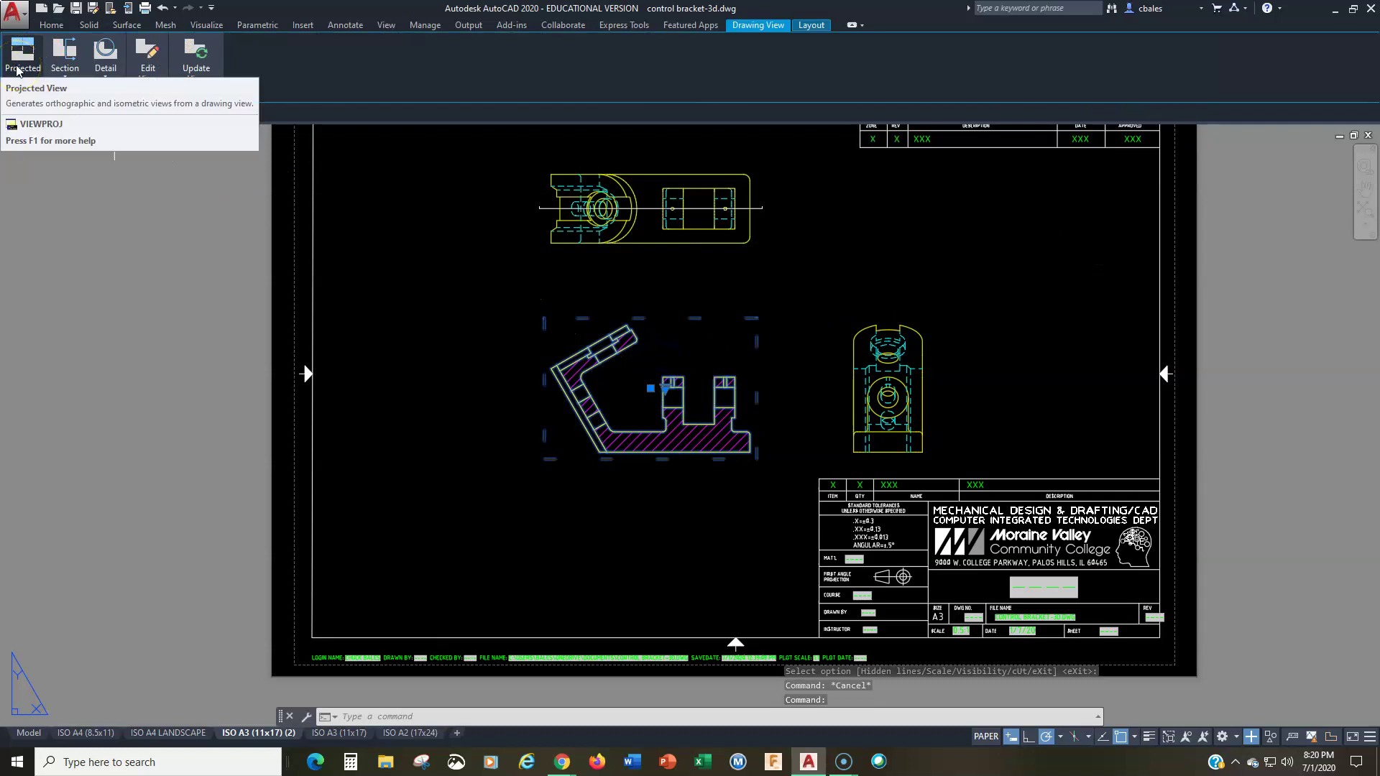
pyautogui.click(16, 69)
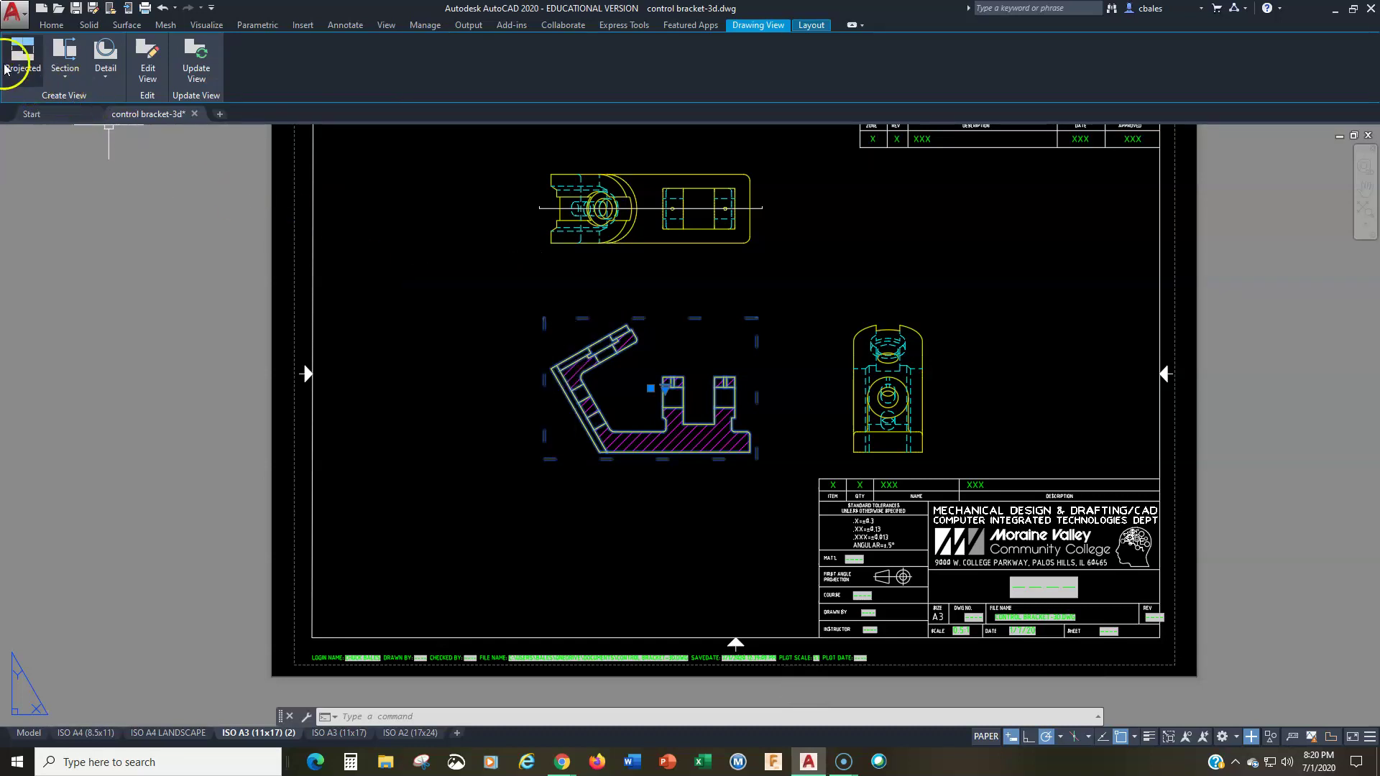
pyautogui.press('Escape')
pyautogui.press('Escape')
pyautogui.press('Escape')
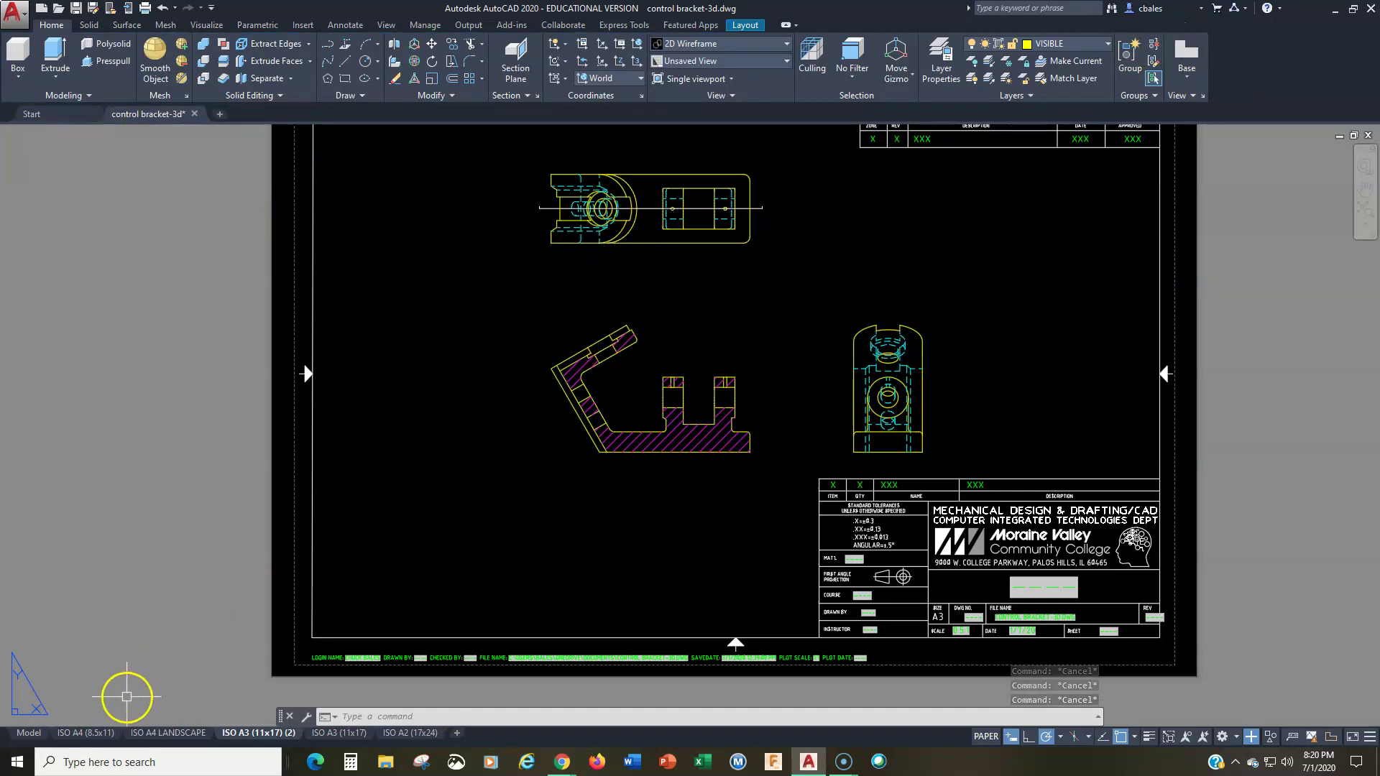
# Switch to model space and align the UCS to the flat outer face of the bracket's inclined plate using the Face option.
pyautogui.moveTo(43, 738)
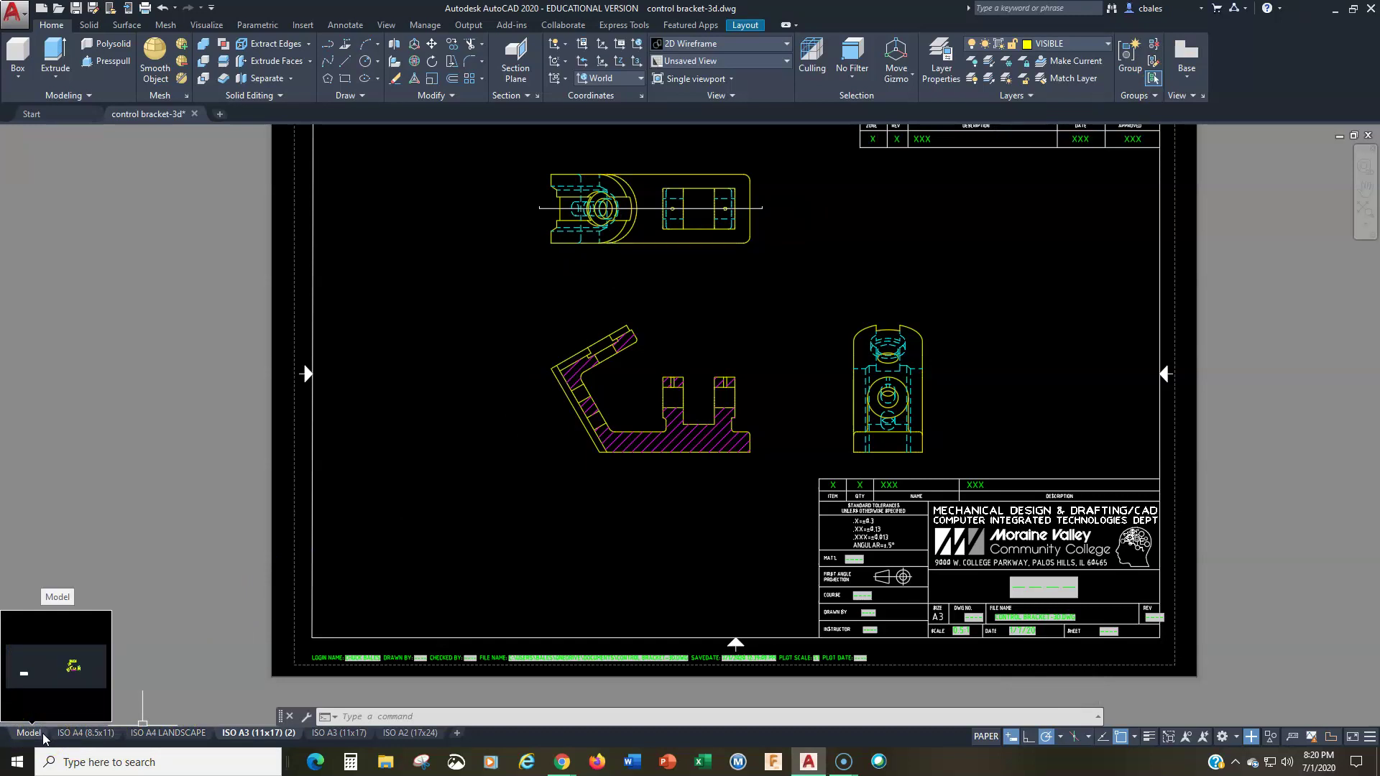
pyautogui.click(40, 734)
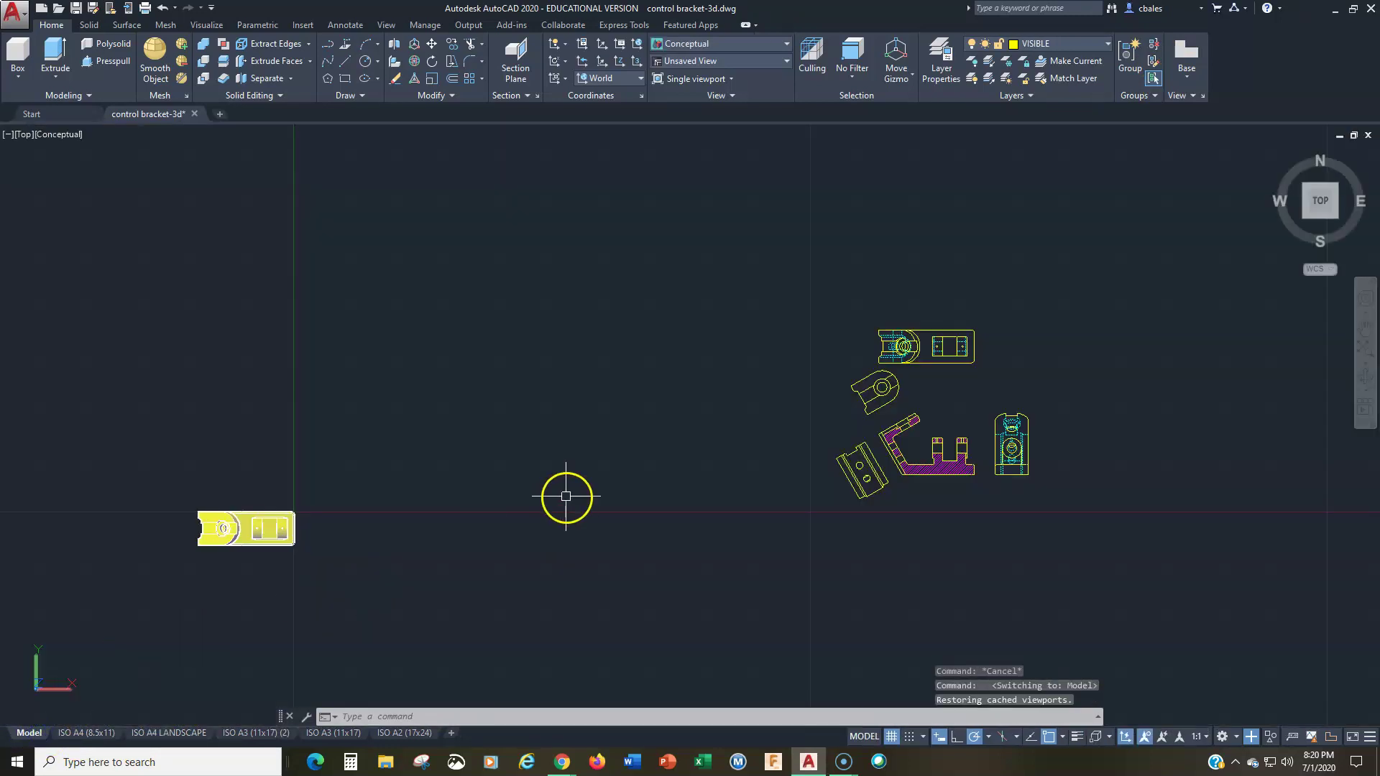
pyautogui.moveTo(606, 478); pyautogui.dragTo(998, 354, button='middle')
pyautogui.scroll(3, 847, 410)
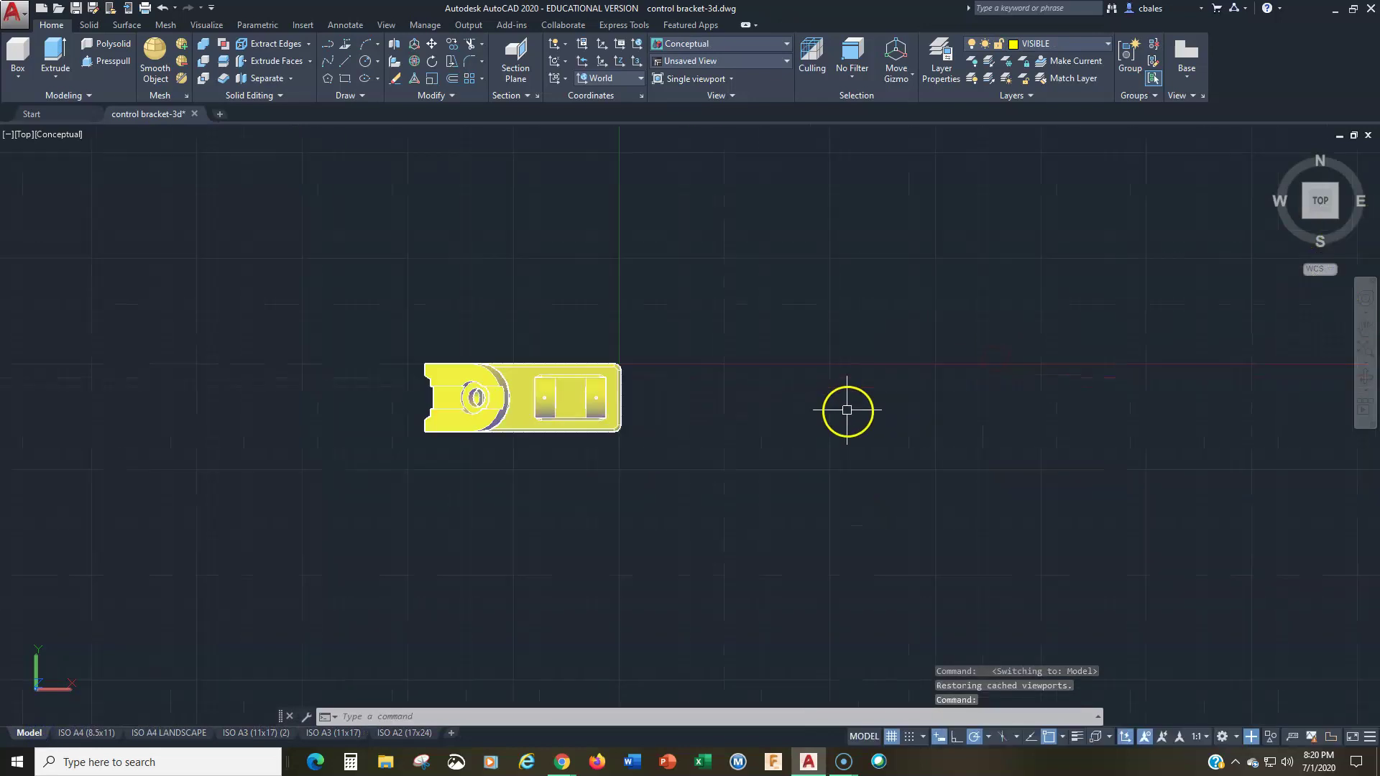
pyautogui.keyDown('shift'); pyautogui.moveTo(712, 416); pyautogui.dragTo(608, 480, button='middle'); pyautogui.keyUp('shift')
pyautogui.scroll(2, 608, 480)
pyautogui.moveTo(517, 422); pyautogui.dragTo(847, 199, button='middle')
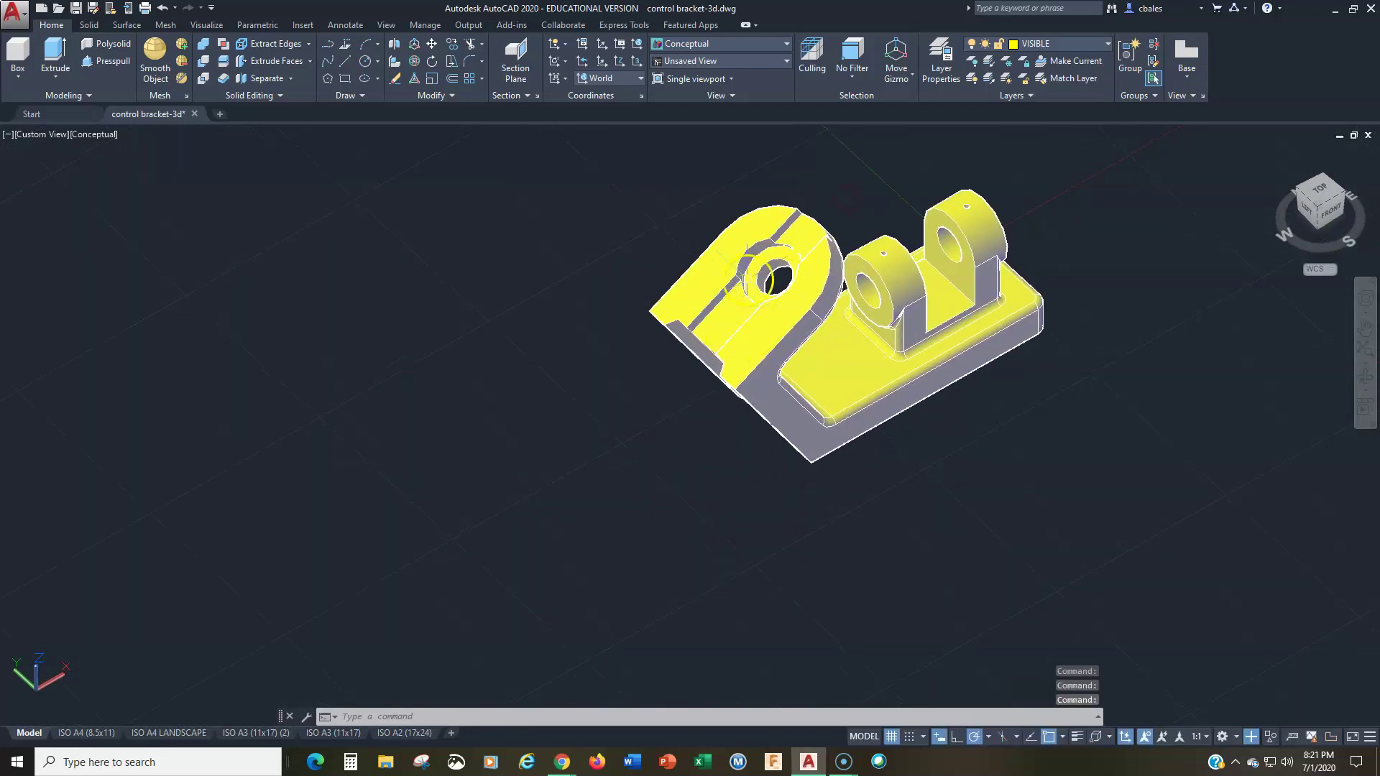
pyautogui.scroll(3, 680, 286)
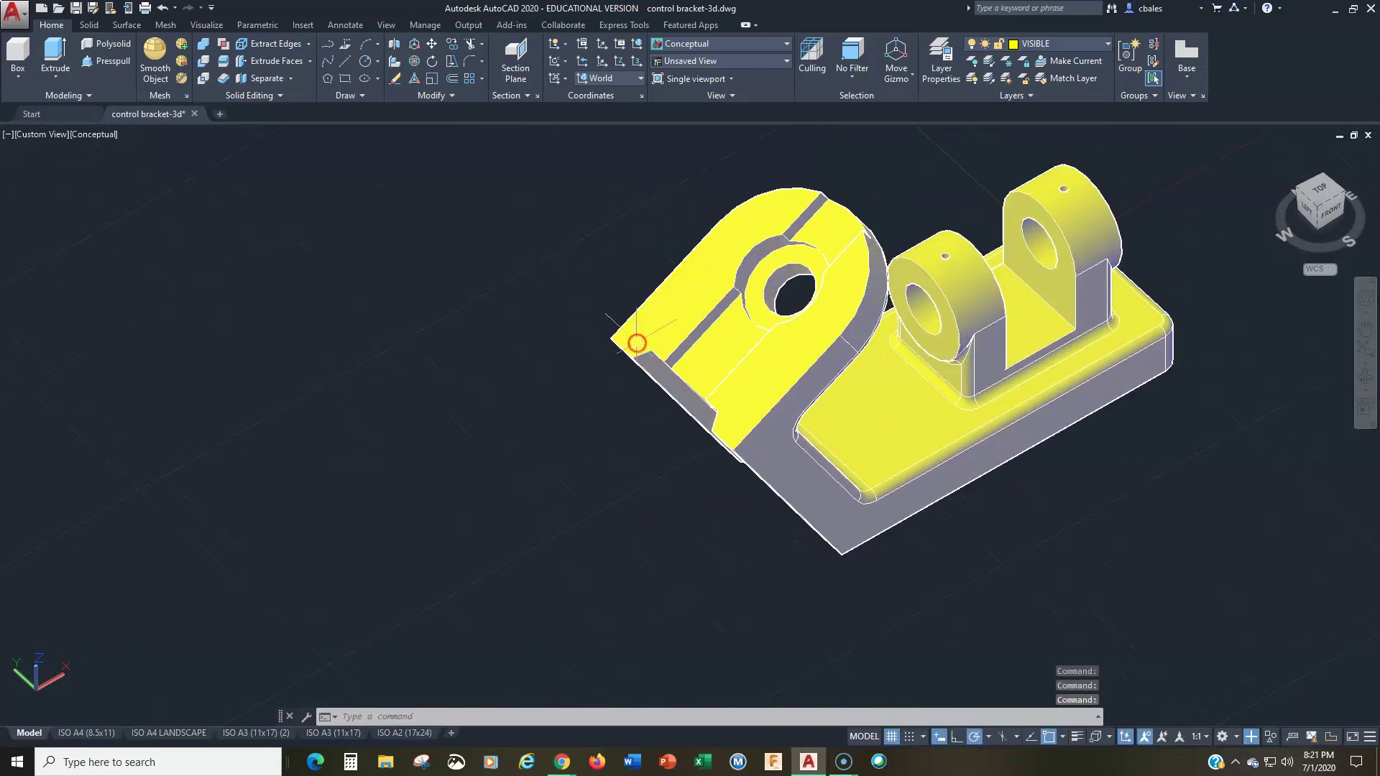
pyautogui.write('ucs')
pyautogui.press('Return')
pyautogui.write('f')
pyautogui.press('Return')
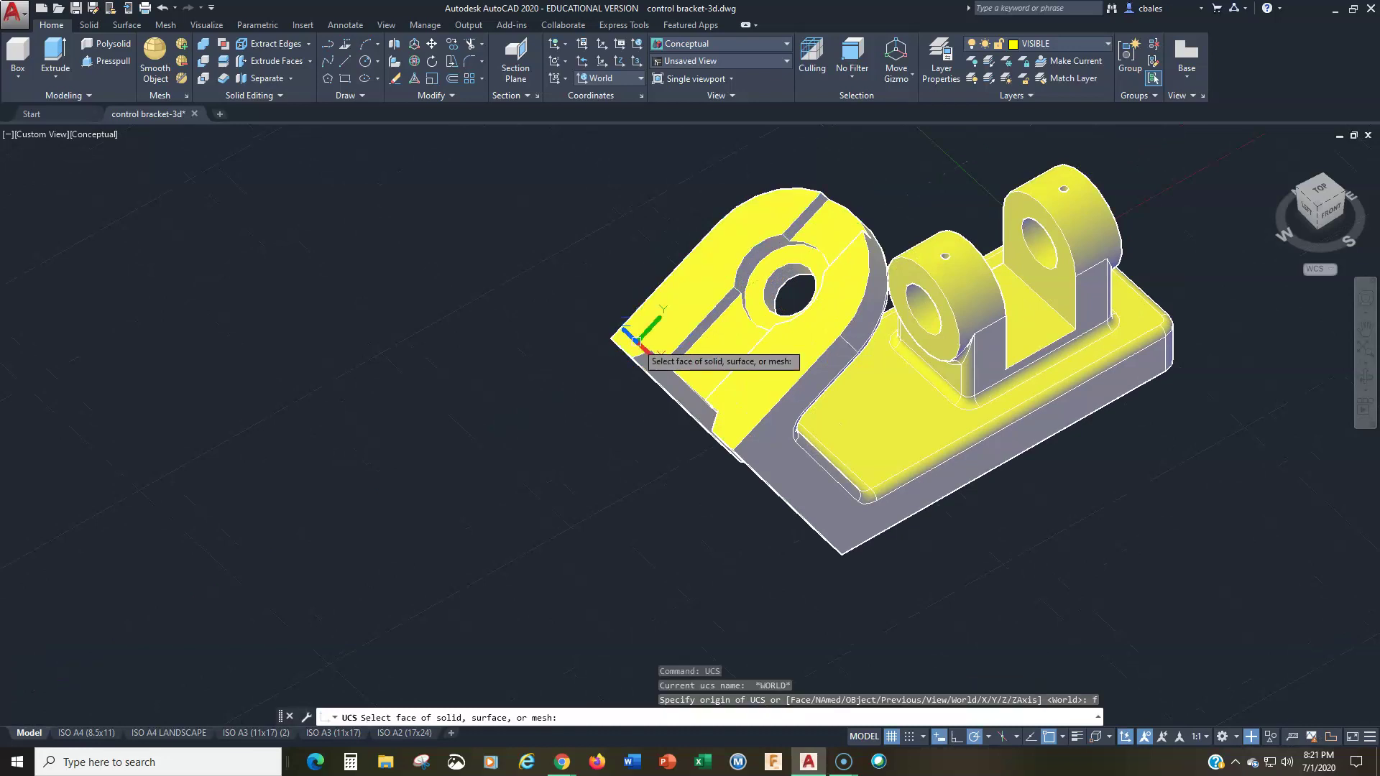
pyautogui.click(661, 321)
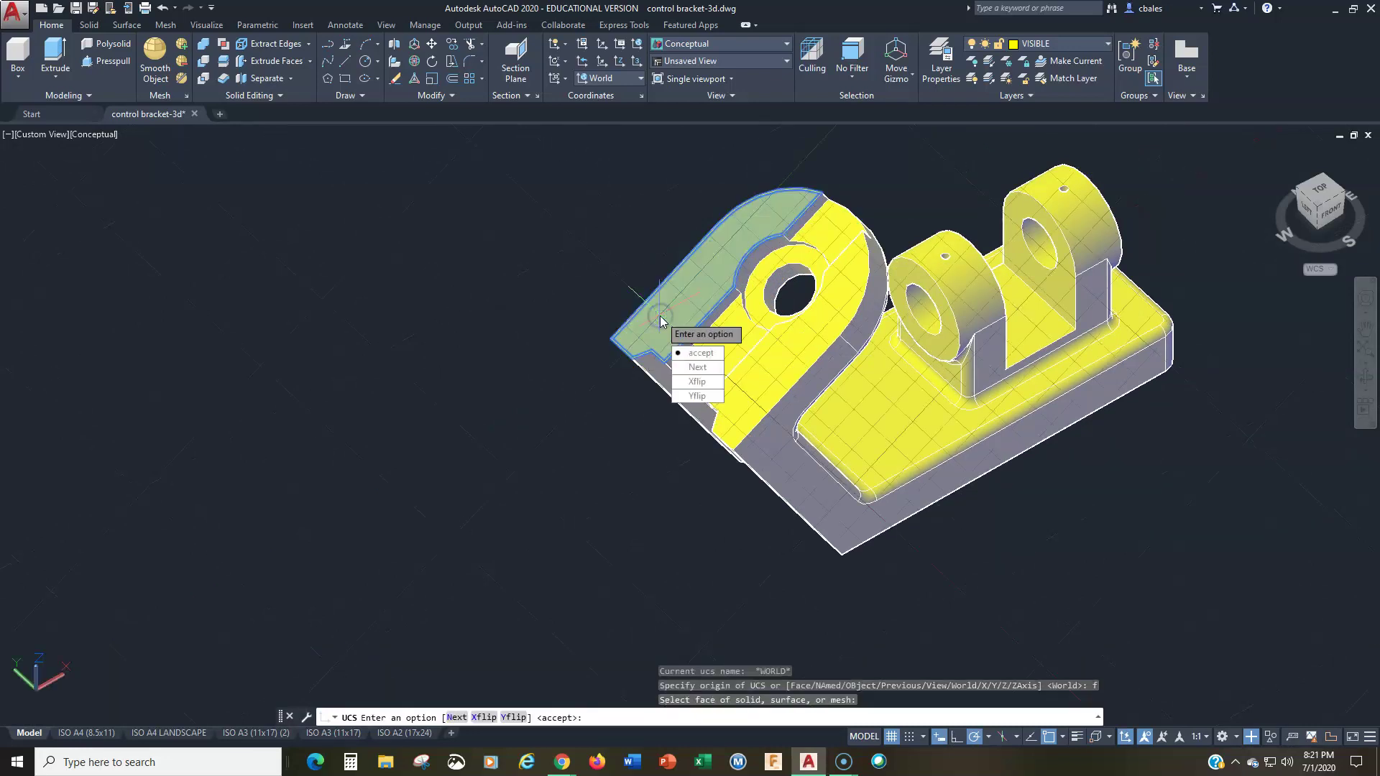
pyautogui.press('Return')
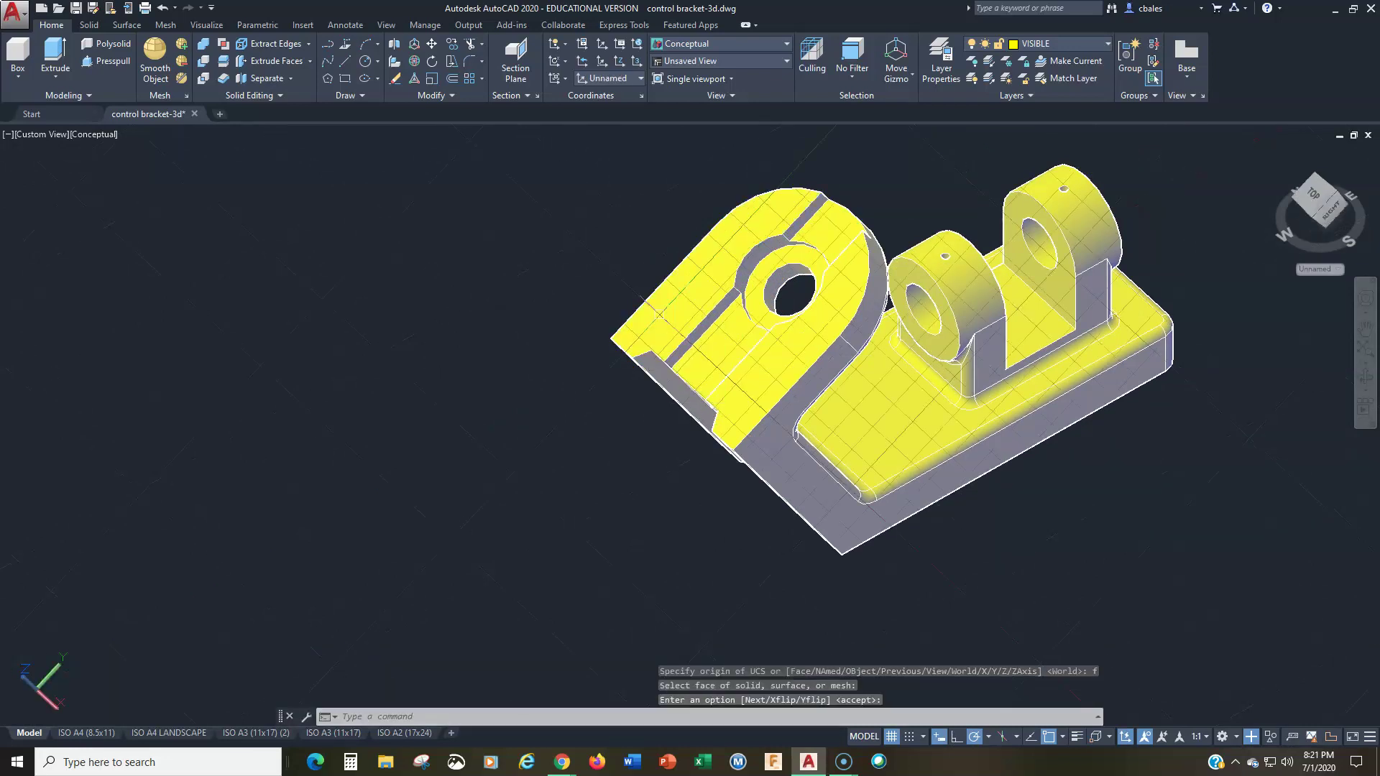
# Orient the model to the new UCS's top view, looking squarely at the inclined face, and turn off the grid.
pyautogui.click(1312, 201)
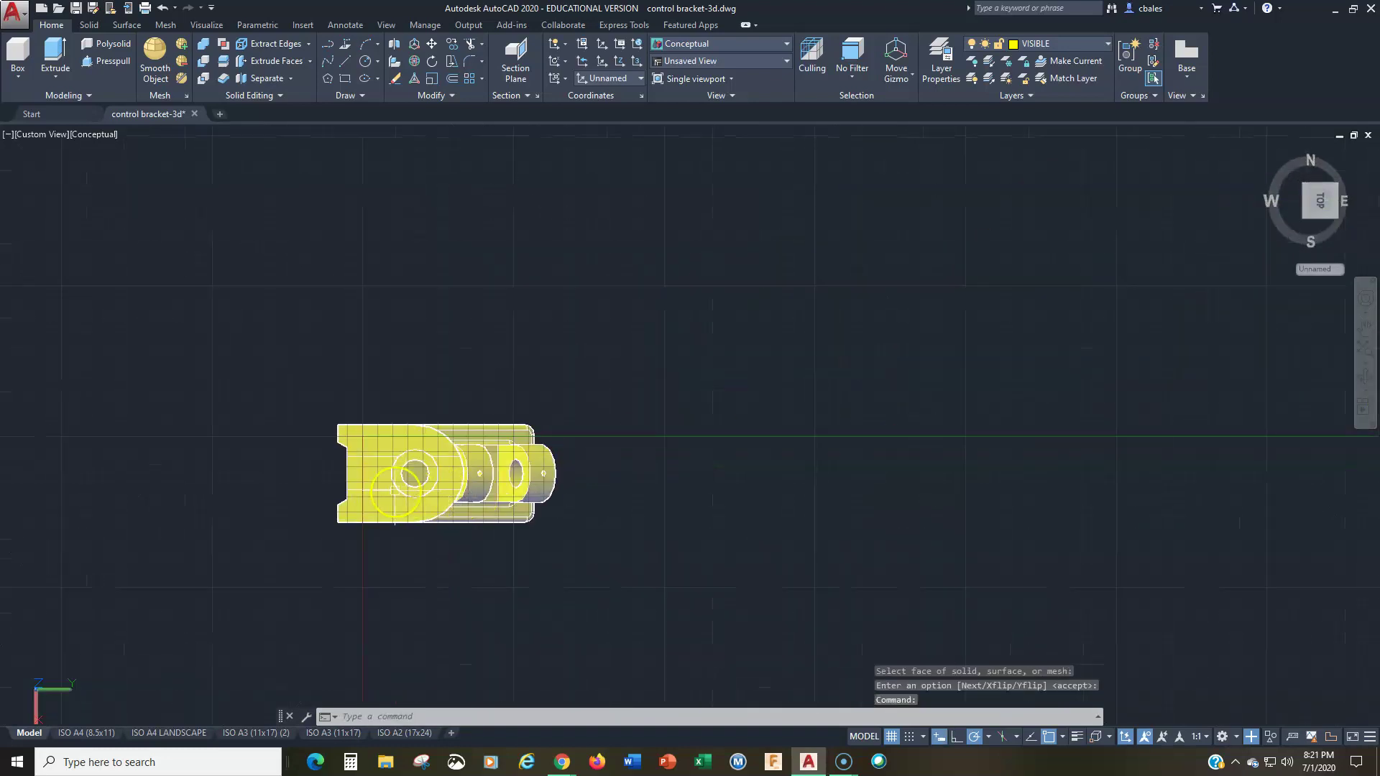
pyautogui.scroll(3, 395, 492)
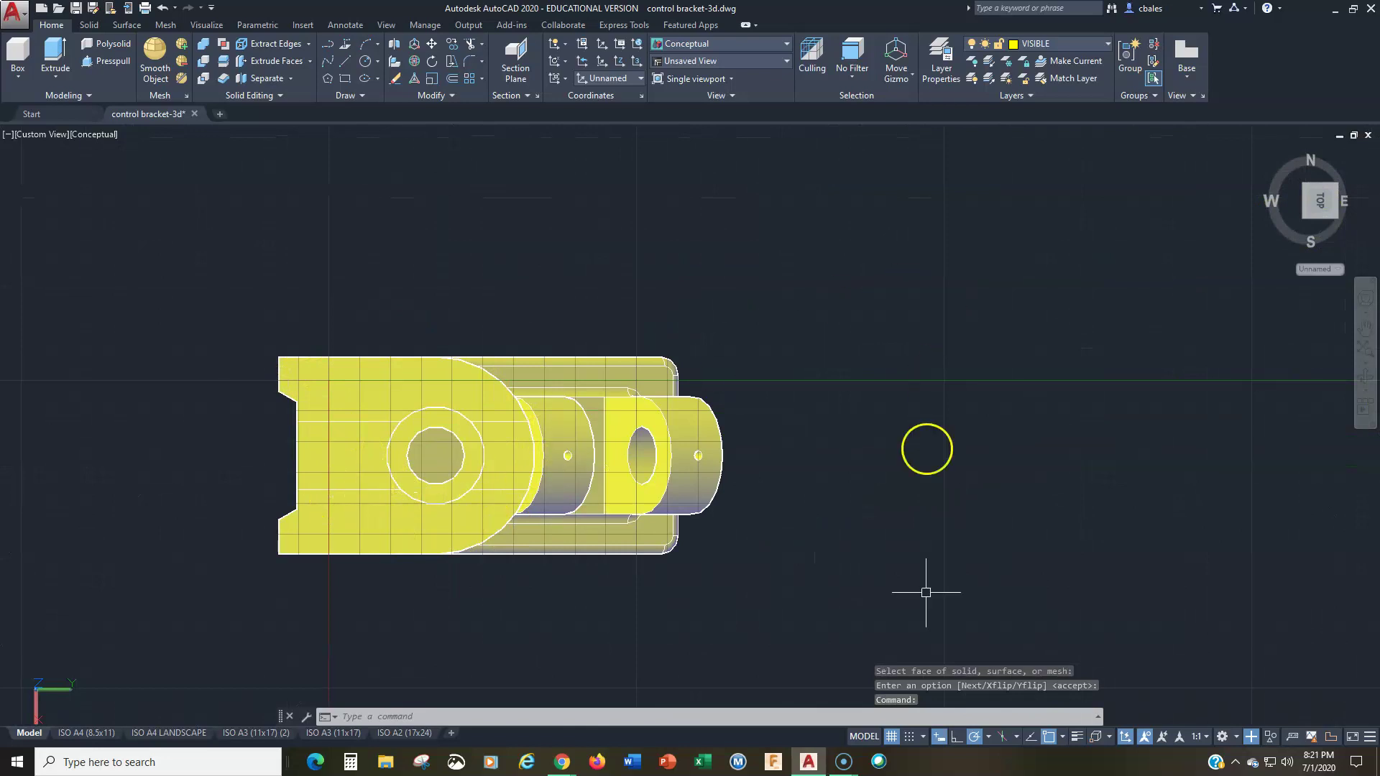
pyautogui.click(892, 737)
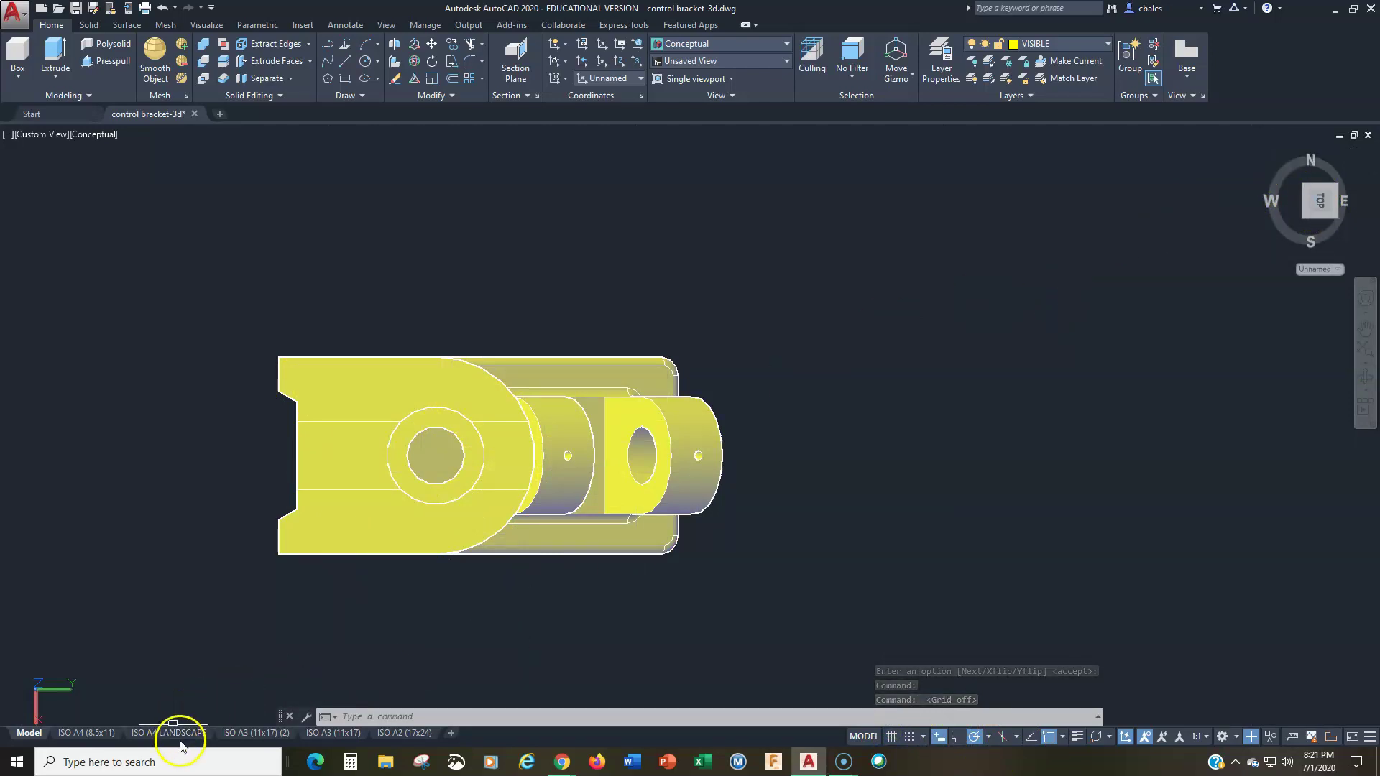
# On the ISO A3 (11x17) (2) layout, place a base view from model space in the Current orientation, beside and below the top view.
pyautogui.click(265, 734)
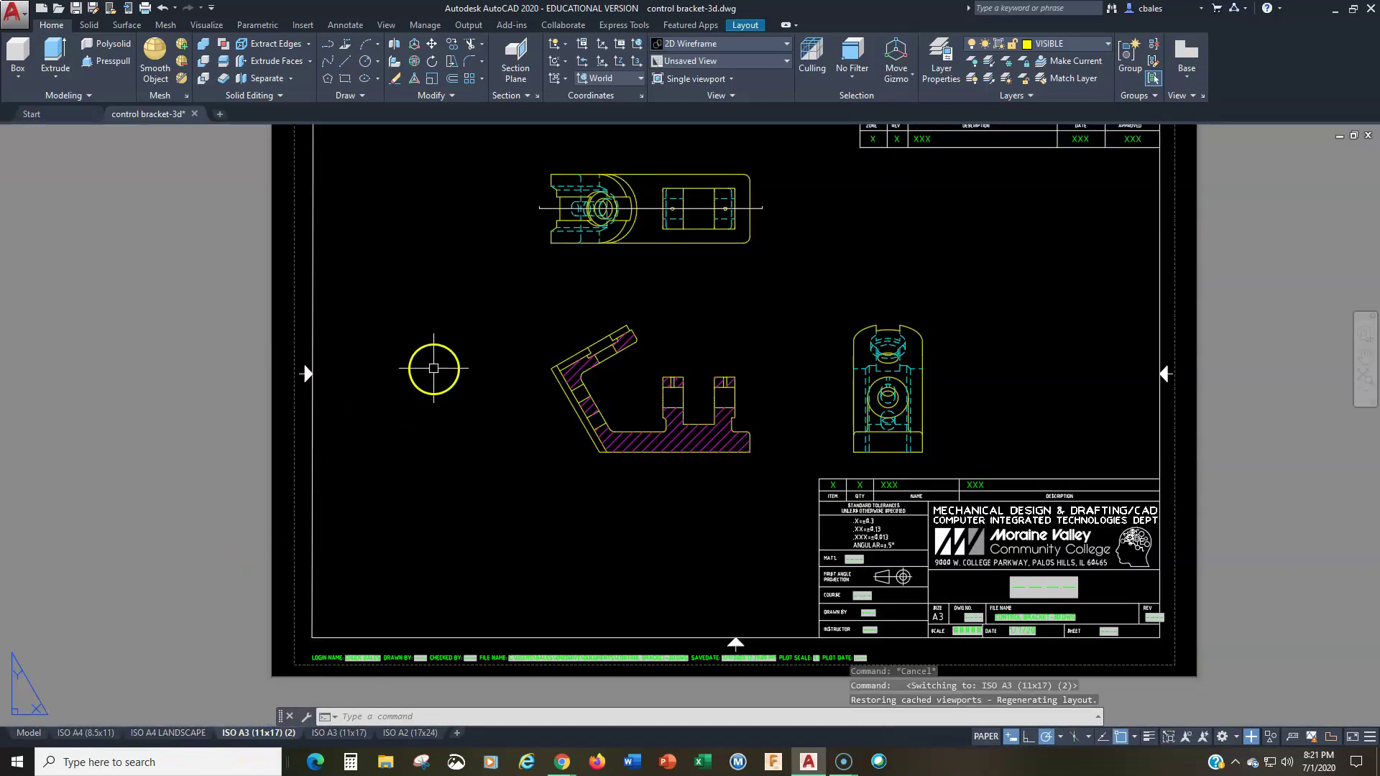
pyautogui.click(1186, 50)
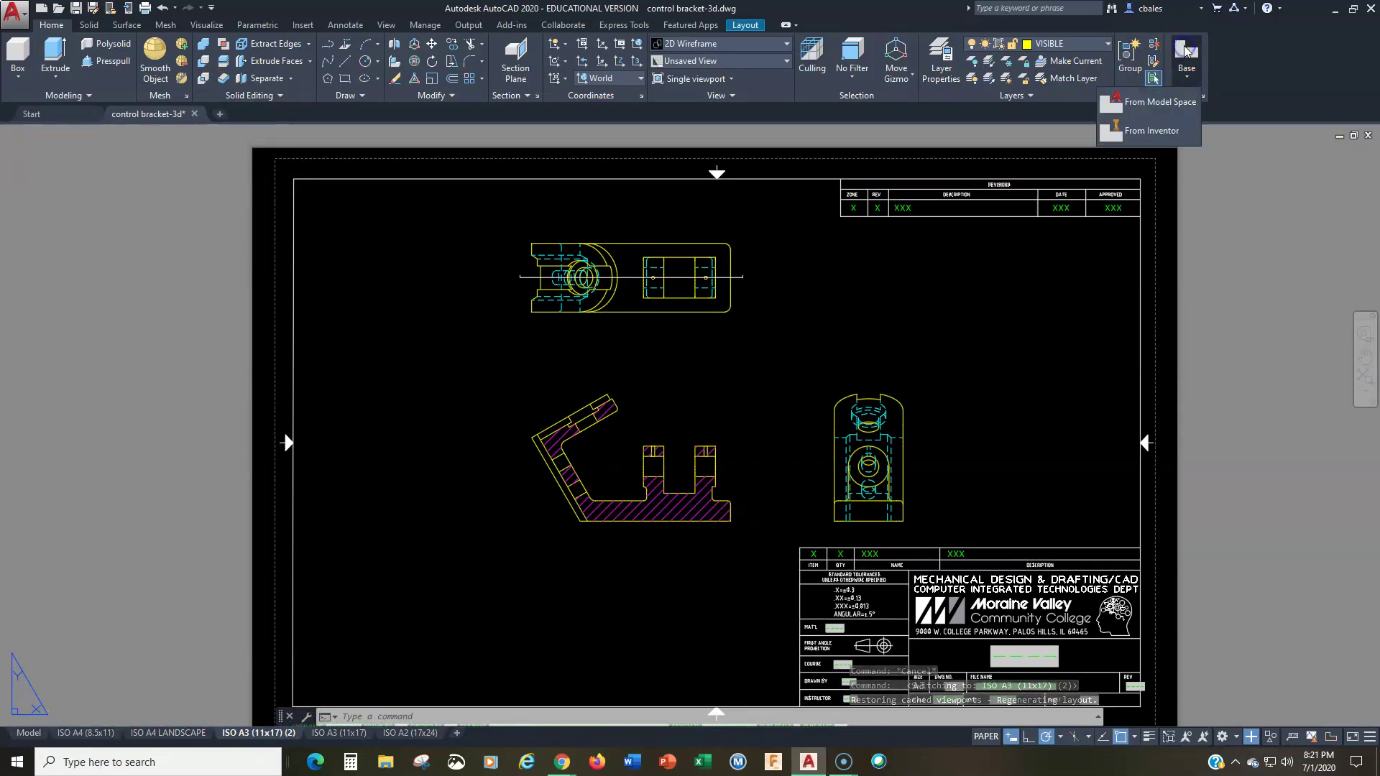
pyautogui.click(1148, 107)
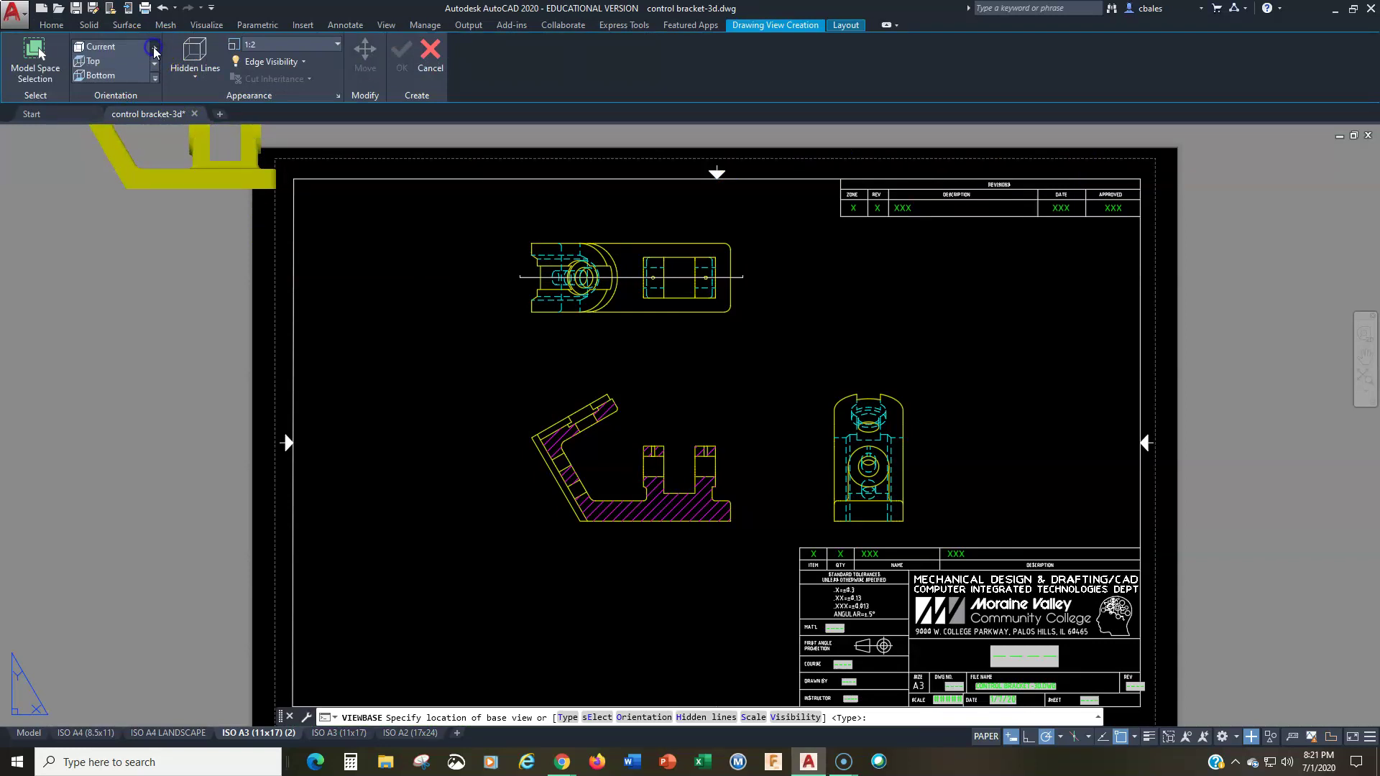
pyautogui.click(96, 62)
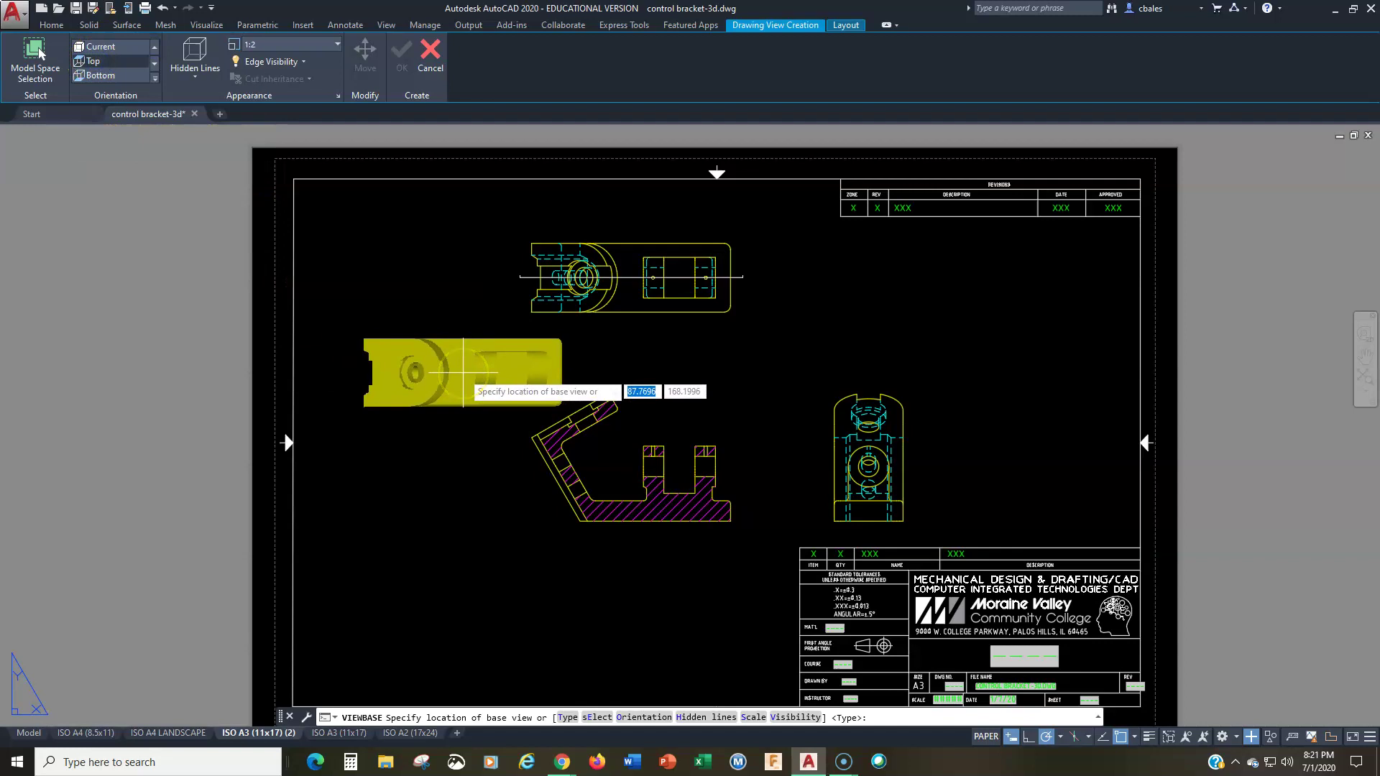
pyautogui.click(114, 47)
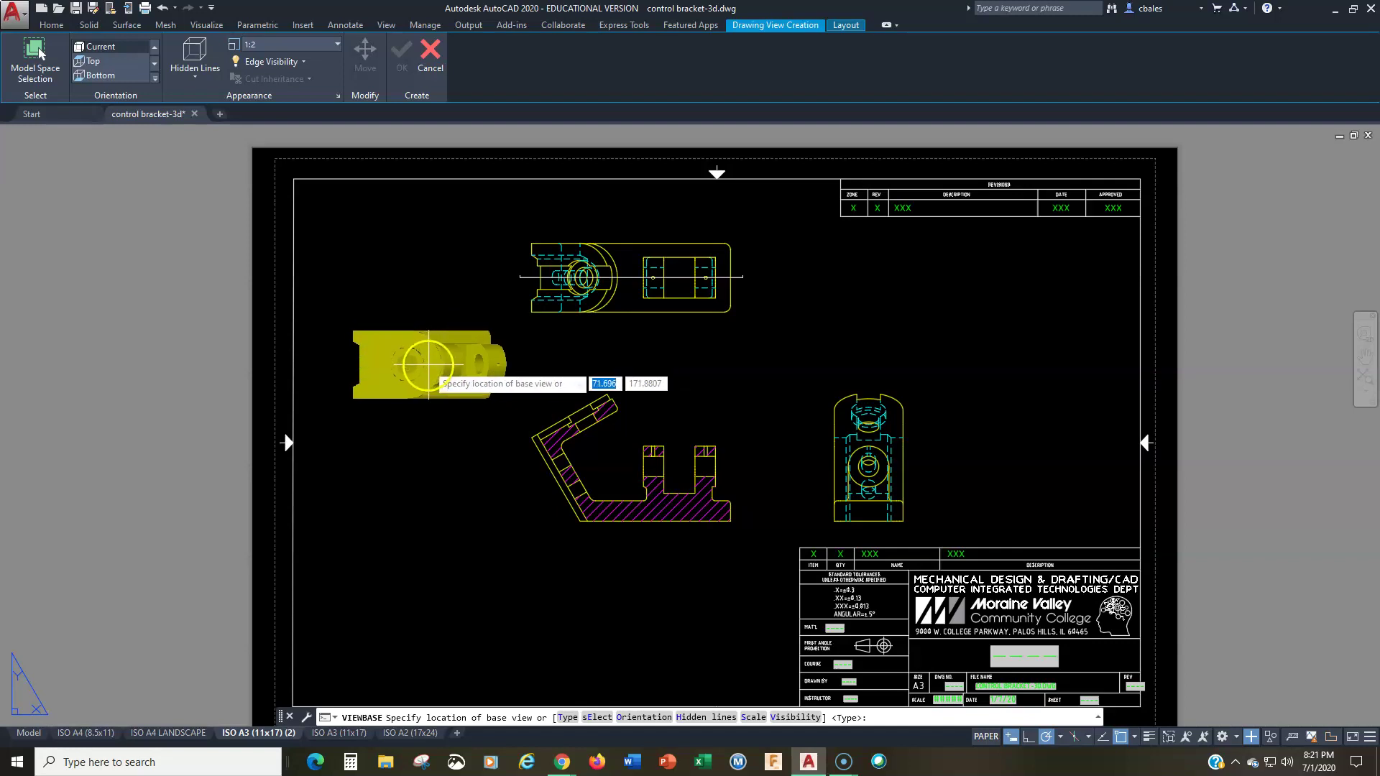
pyautogui.click(427, 366)
pyautogui.press('Return')
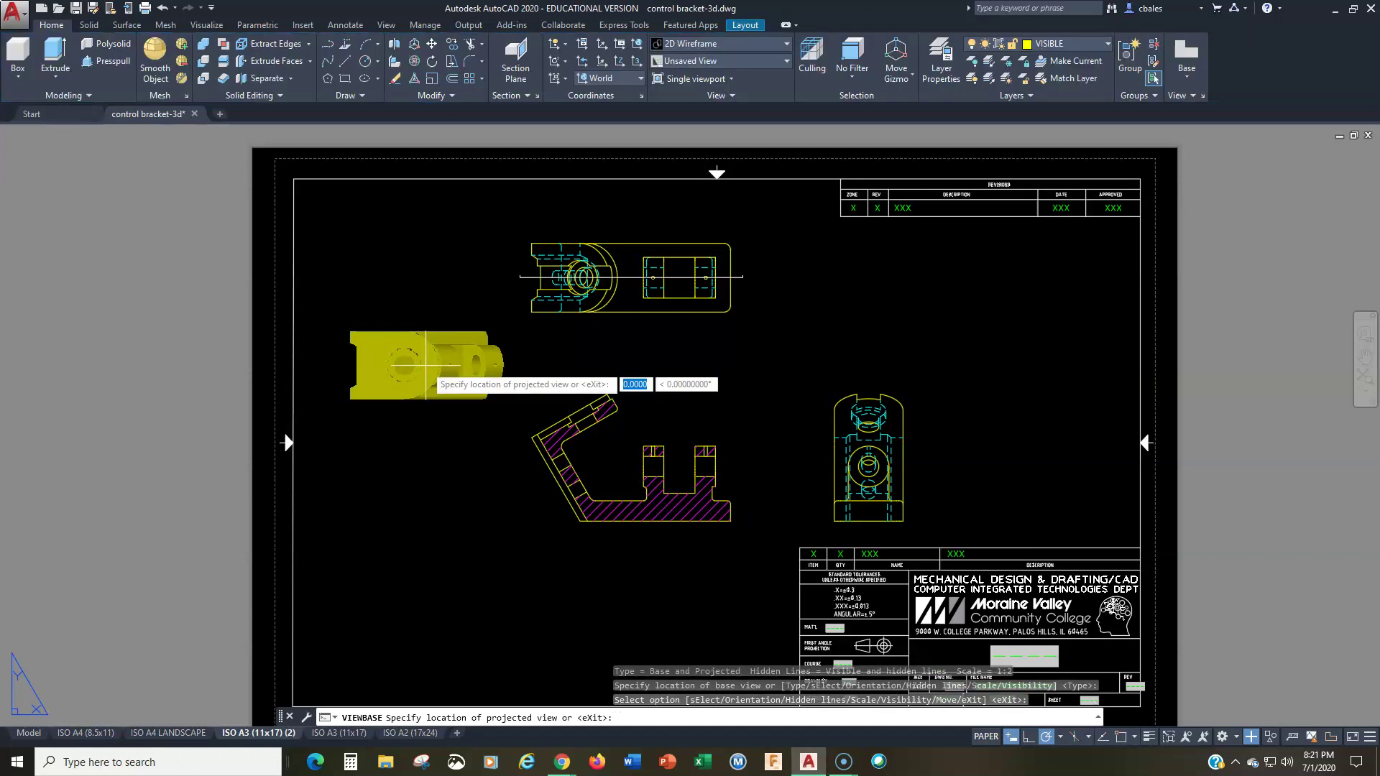
pyautogui.press('Return')
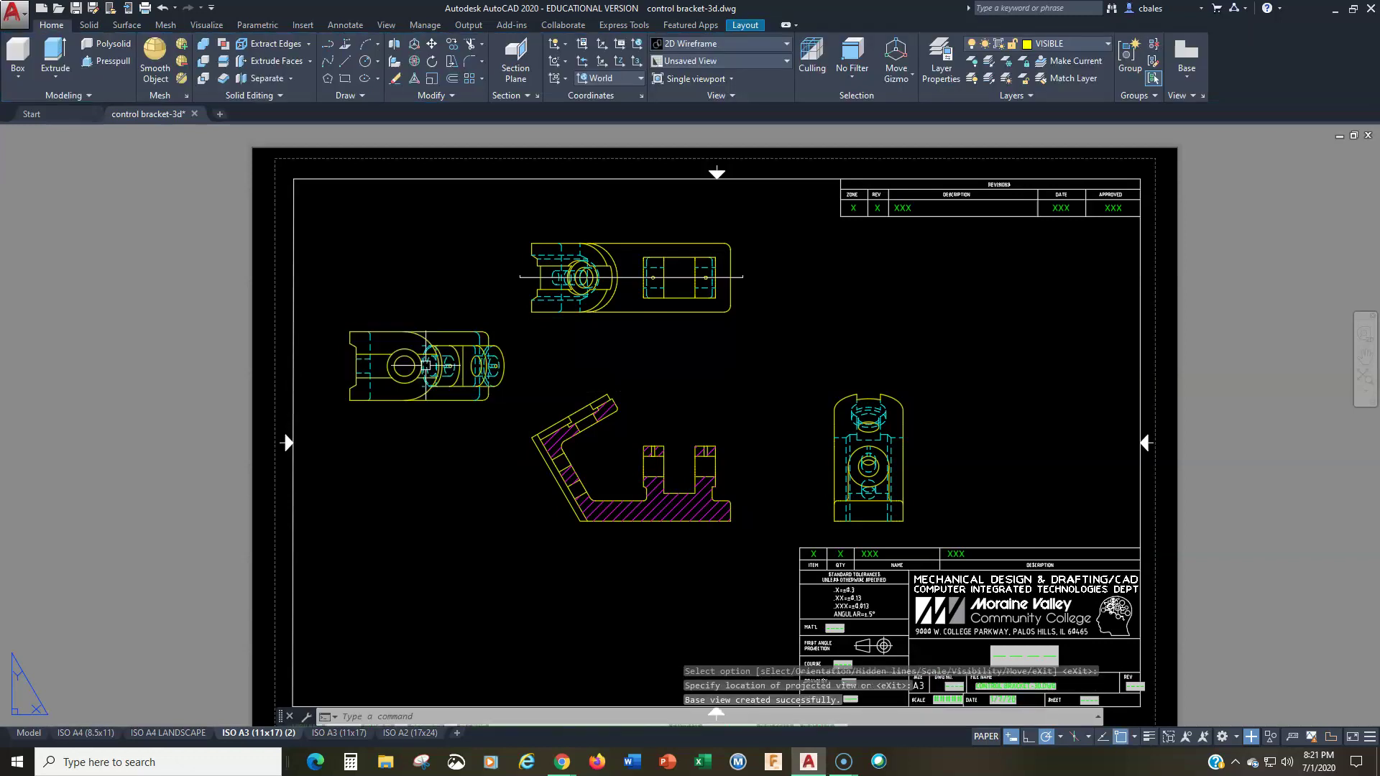
# Rotate the new base view 30 degrees counterclockwise about the centre of its large hole.
pyautogui.write('ro')
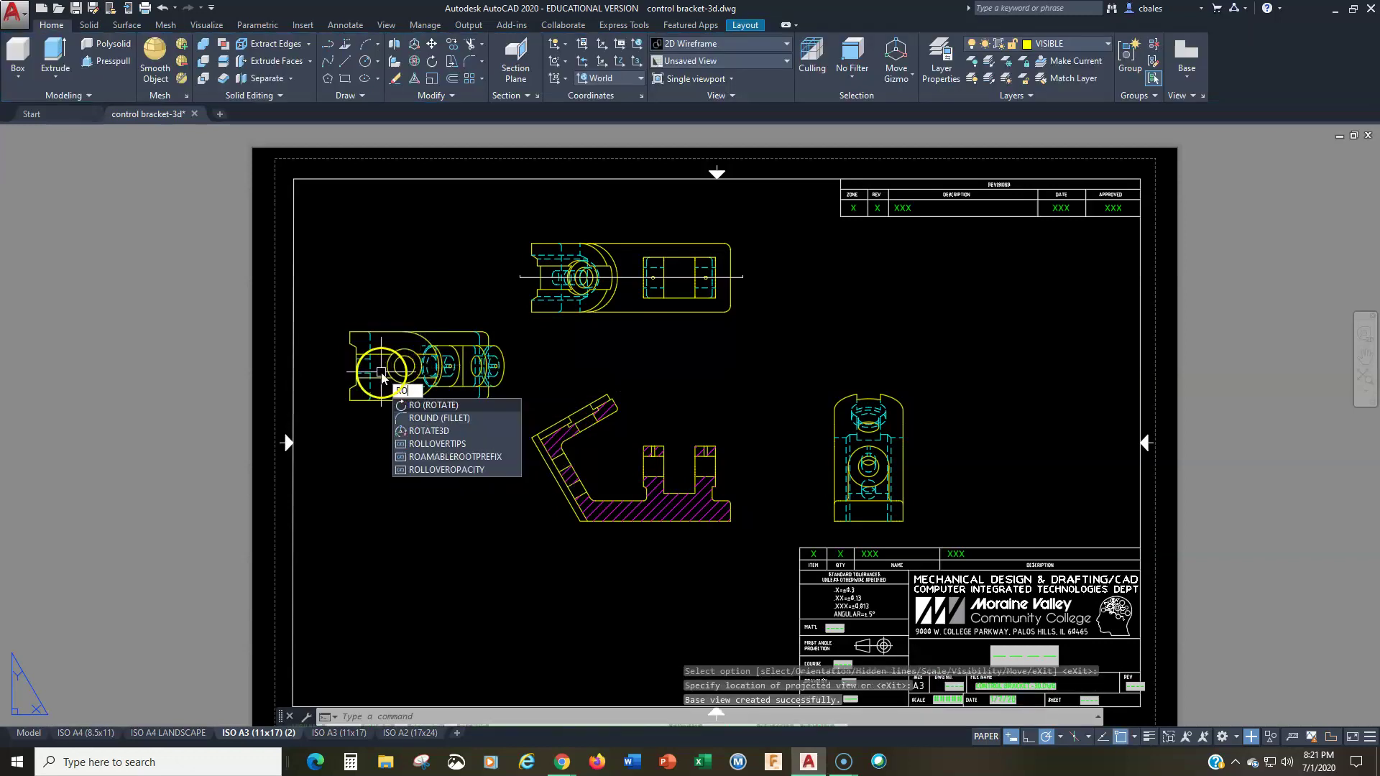
pyautogui.press('Return')
pyautogui.click(401, 377)
pyautogui.press('Return')
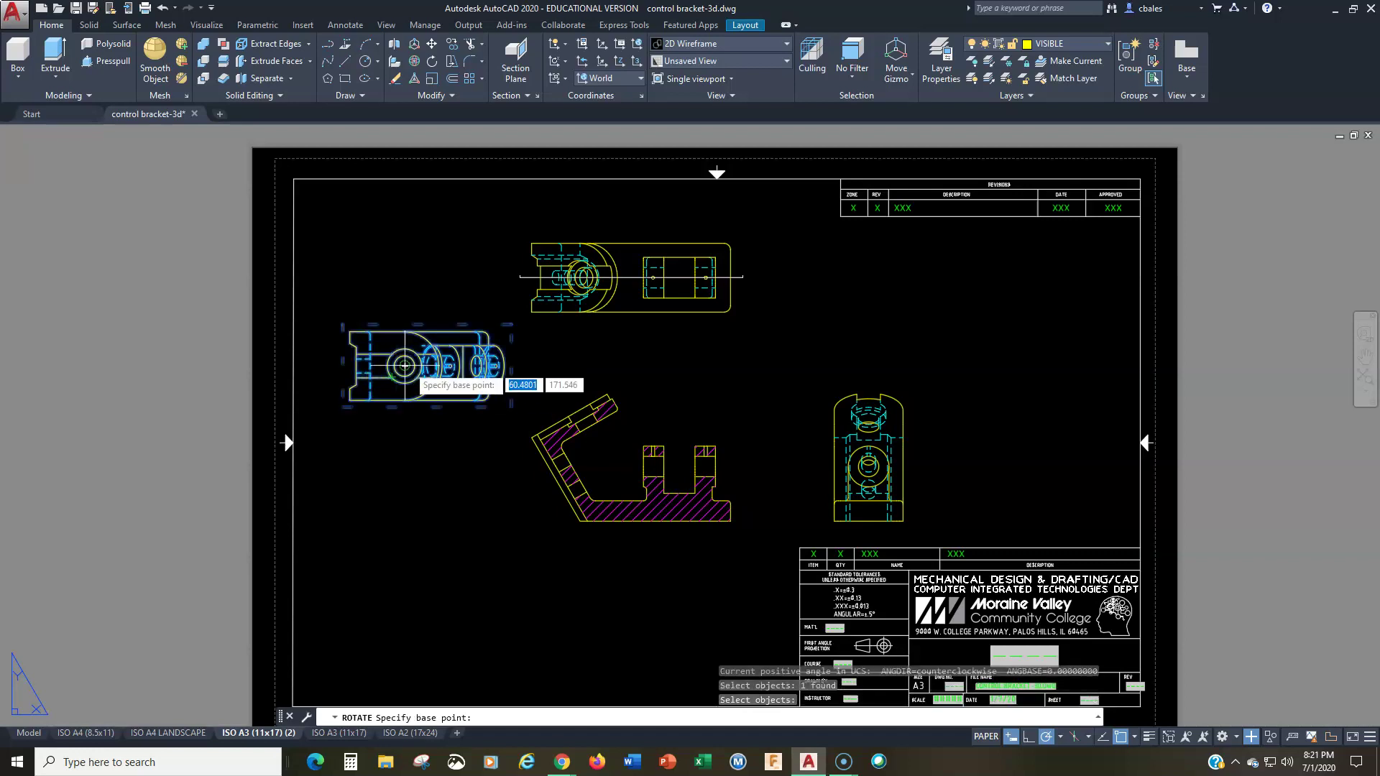
pyautogui.click(405, 366)
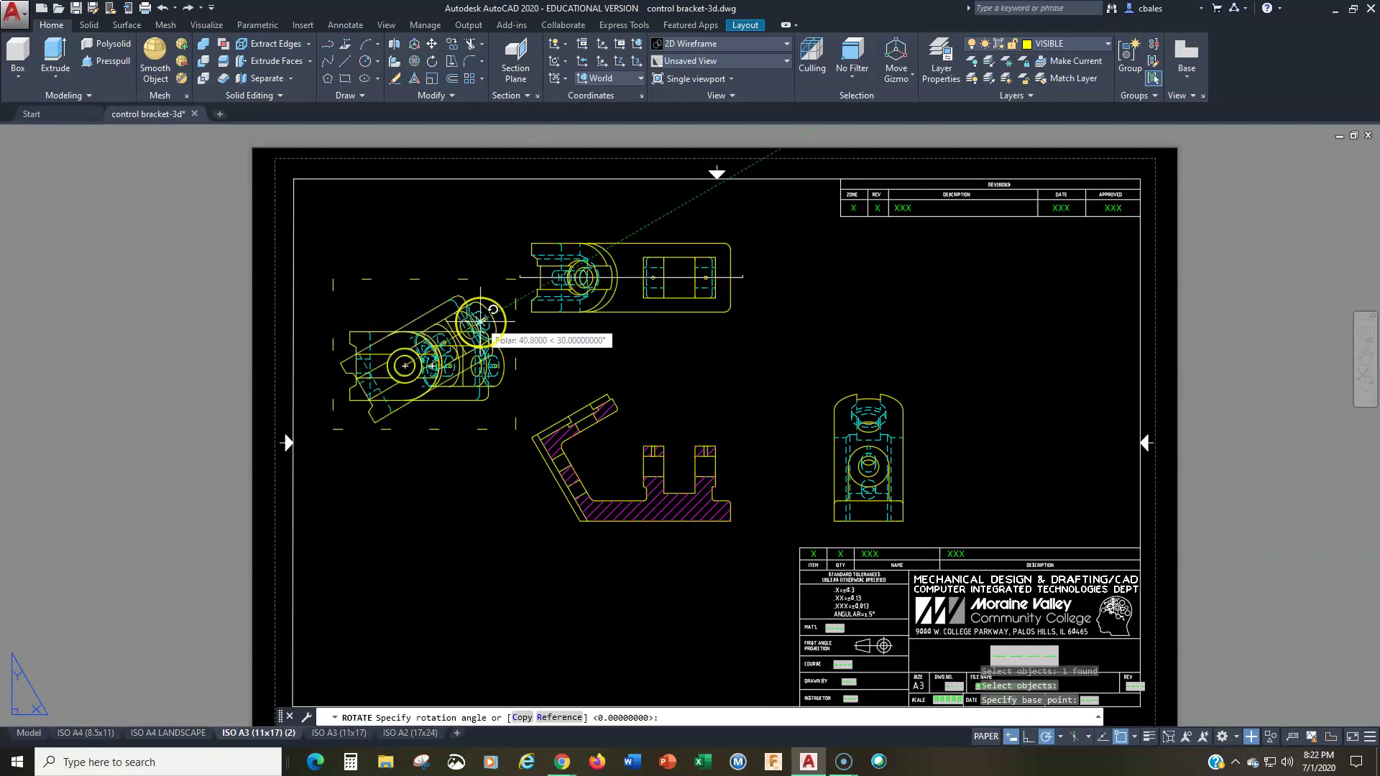
pyautogui.click(480, 322)
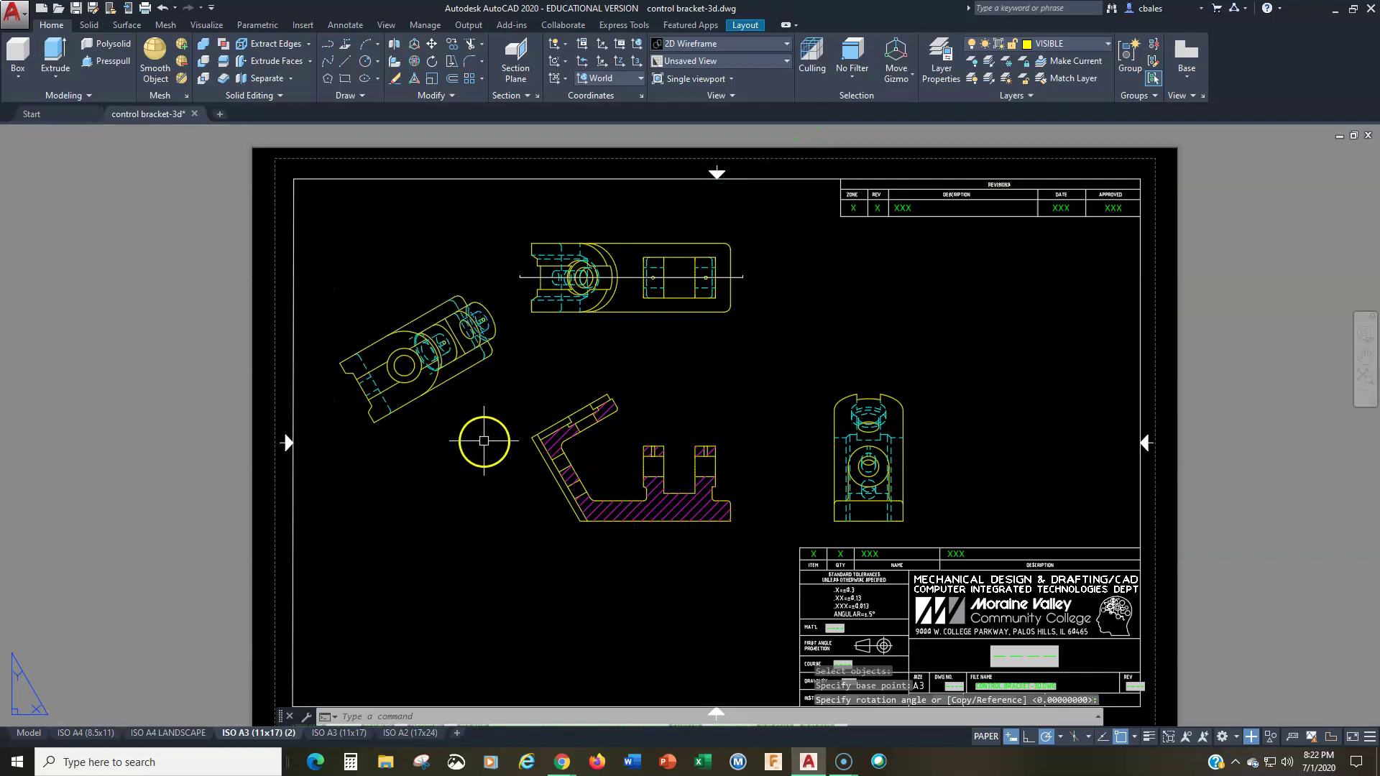
# Move the top view straight up by about 19.5 mm to make room above the section view.
pyautogui.scroll(2, 481, 435)
pyautogui.scroll(-5, 501, 423)
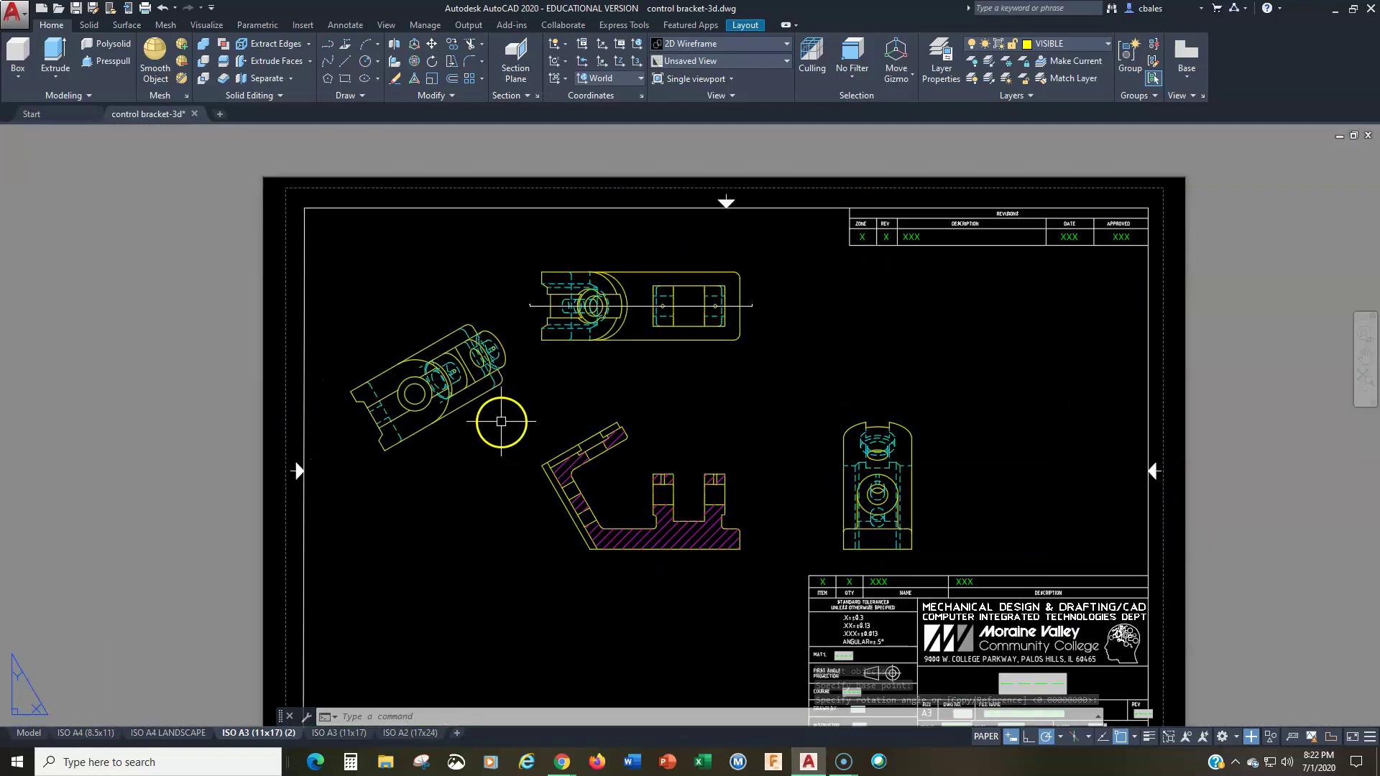
pyautogui.write('m')
pyautogui.press('Return')
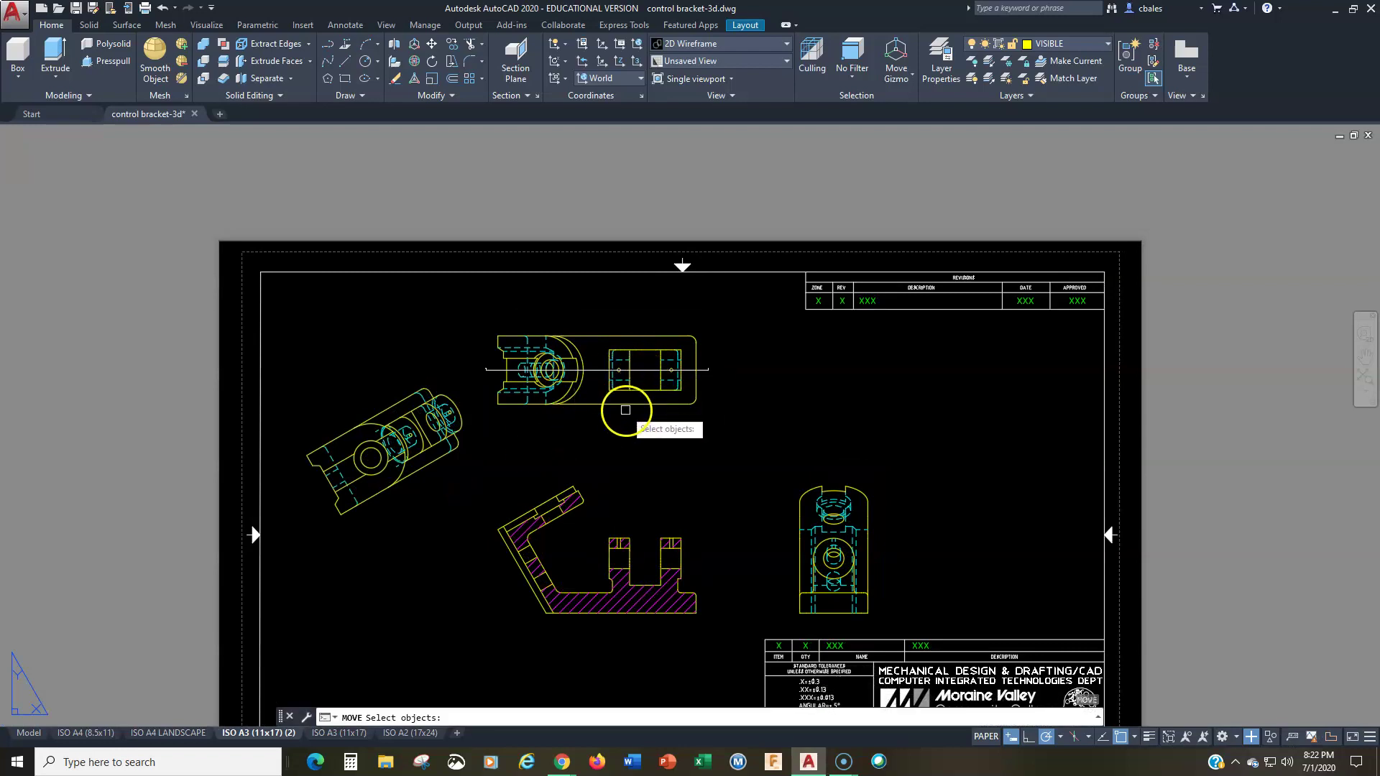
pyautogui.click(614, 406)
pyautogui.press('Return')
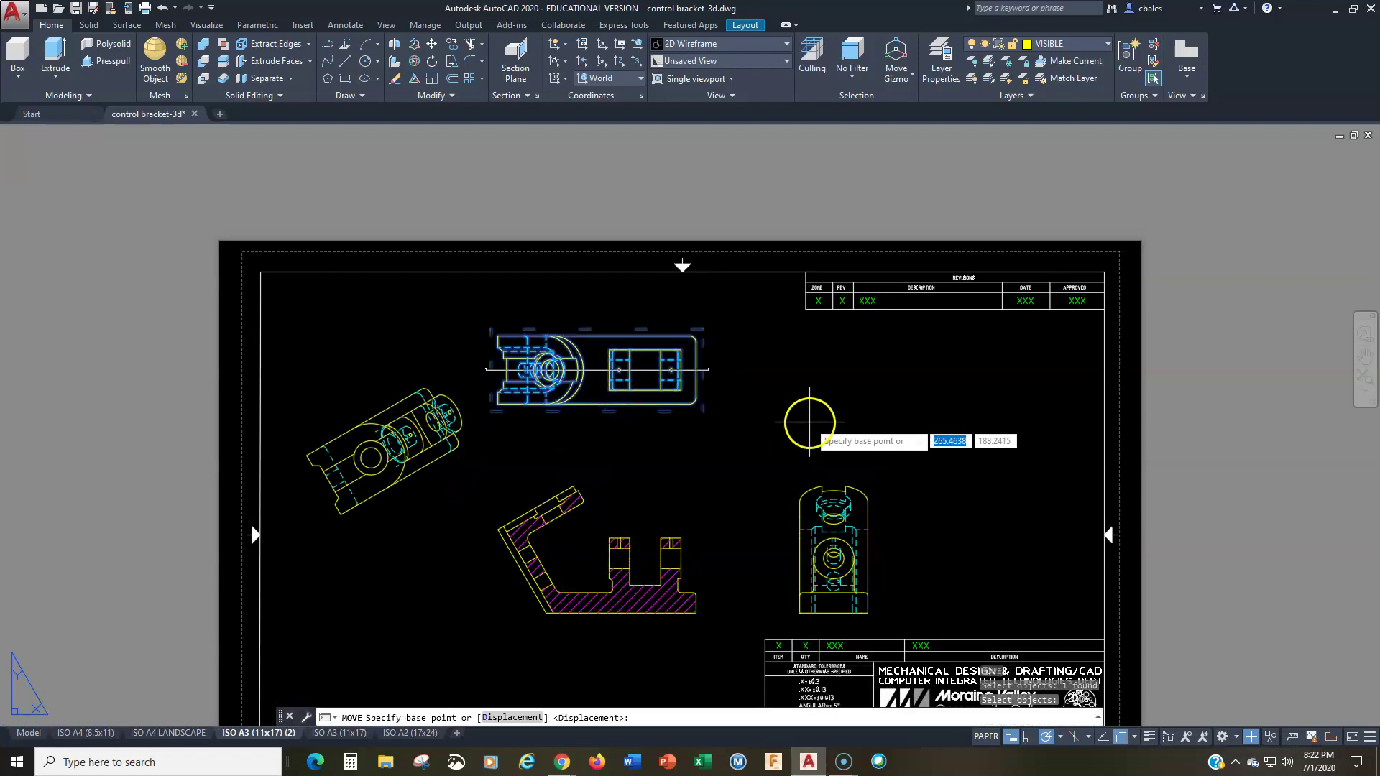
pyautogui.click(809, 421)
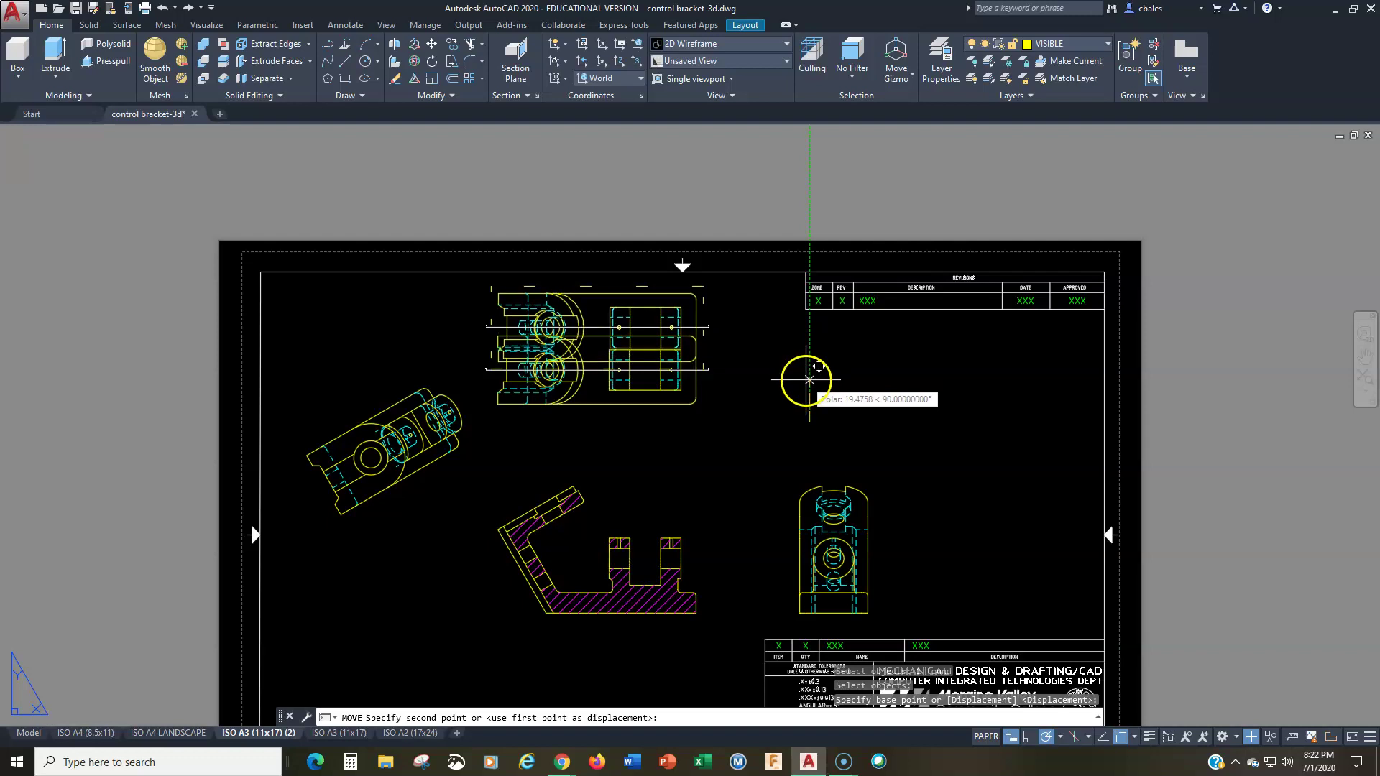
pyautogui.click(807, 381)
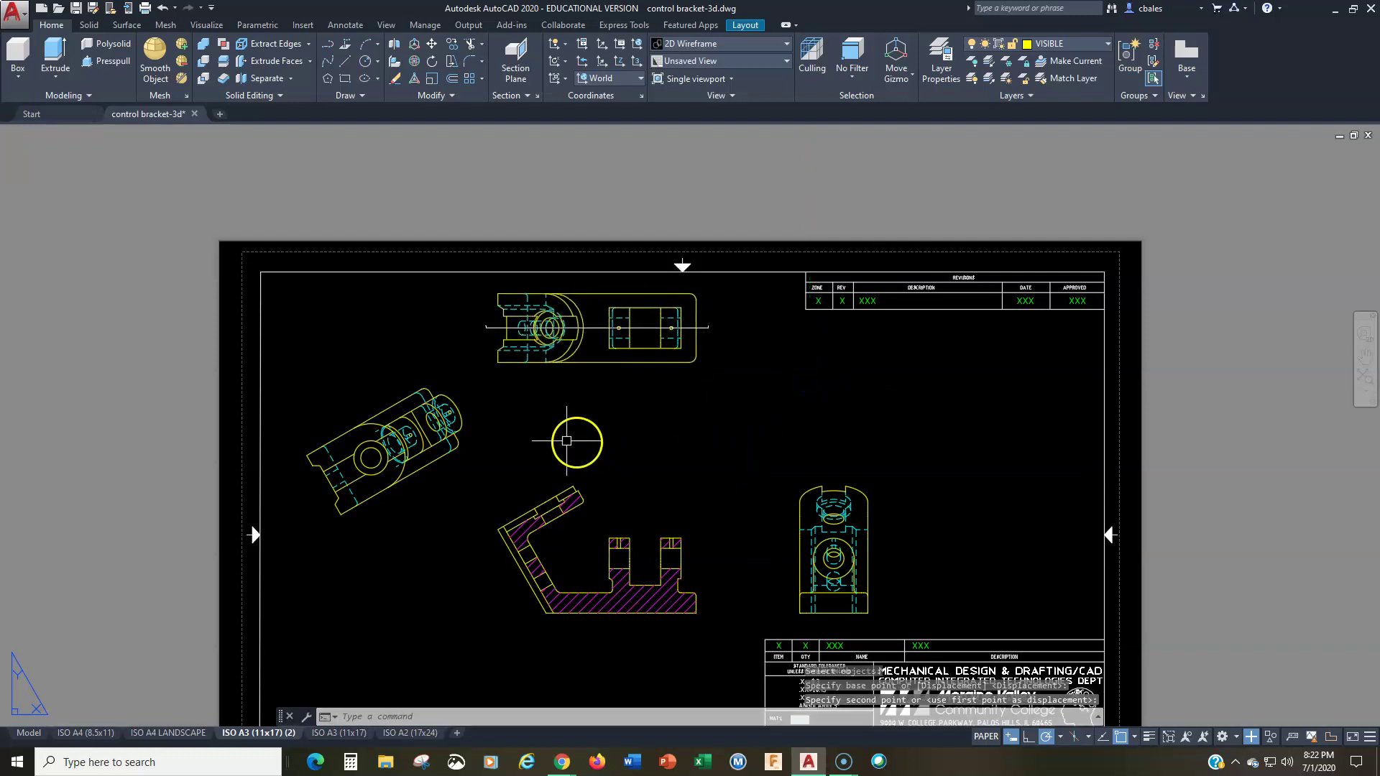
# Move the rotated view by its lowest corner onto the outer corner of the section view's inclined plate.
pyautogui.moveTo(444, 522); pyautogui.dragTo(477, 527, button='middle')
pyautogui.press('Return')
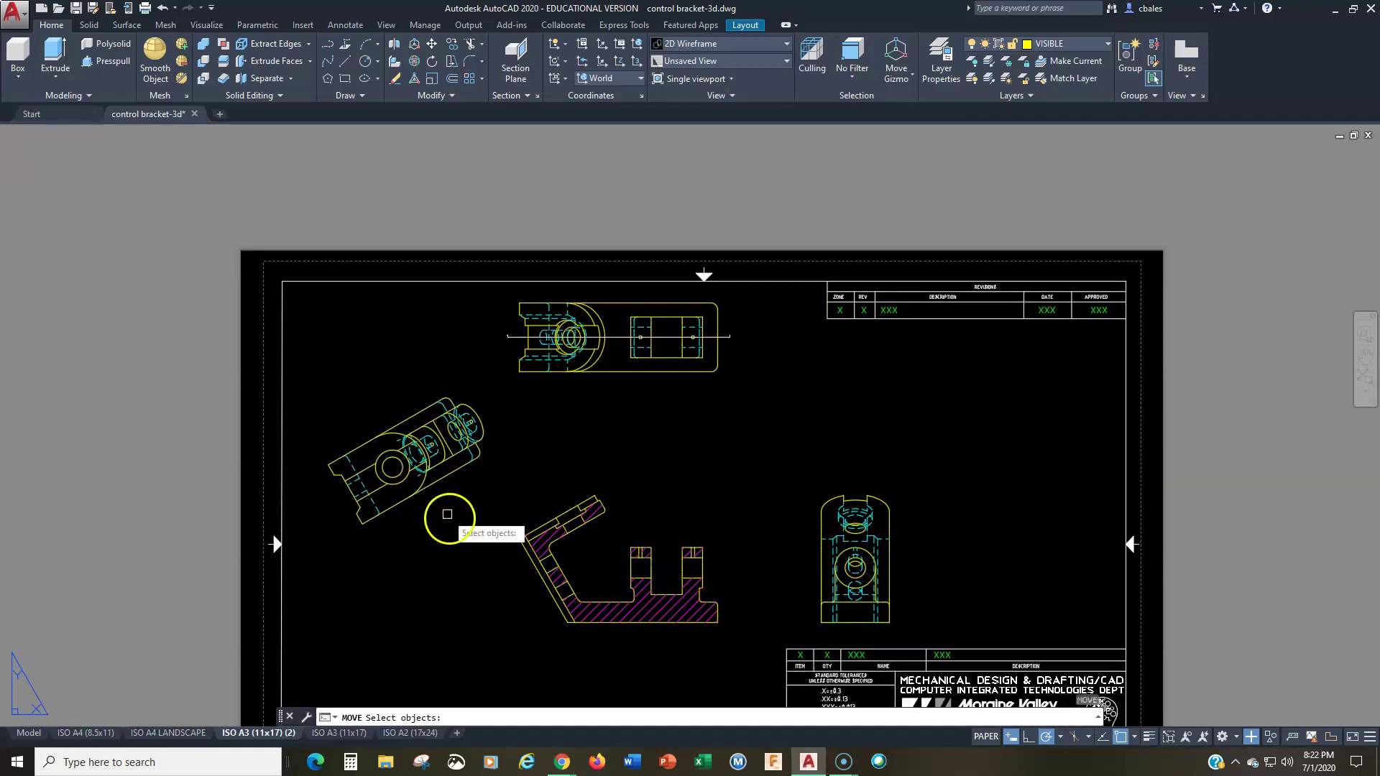
pyautogui.click(431, 477)
pyautogui.press('Return')
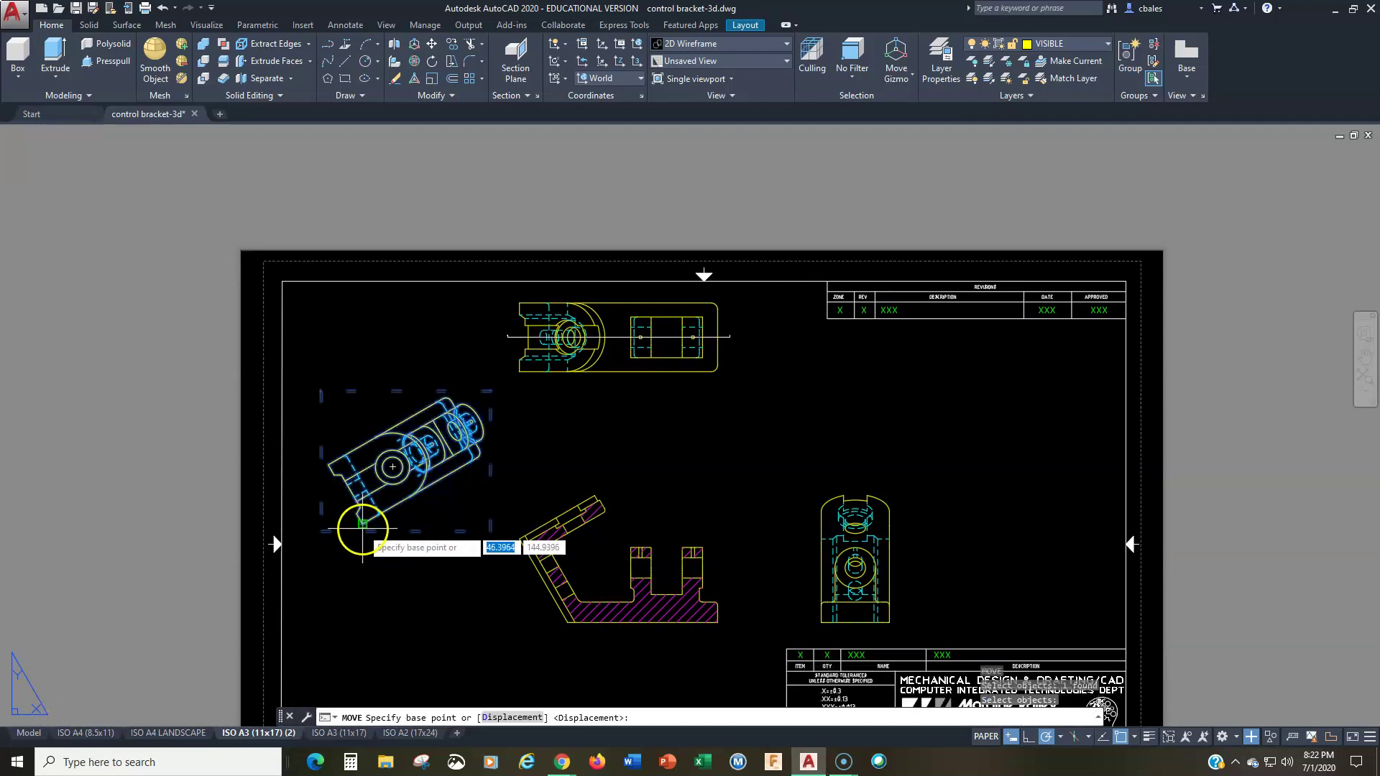
pyautogui.click(362, 524)
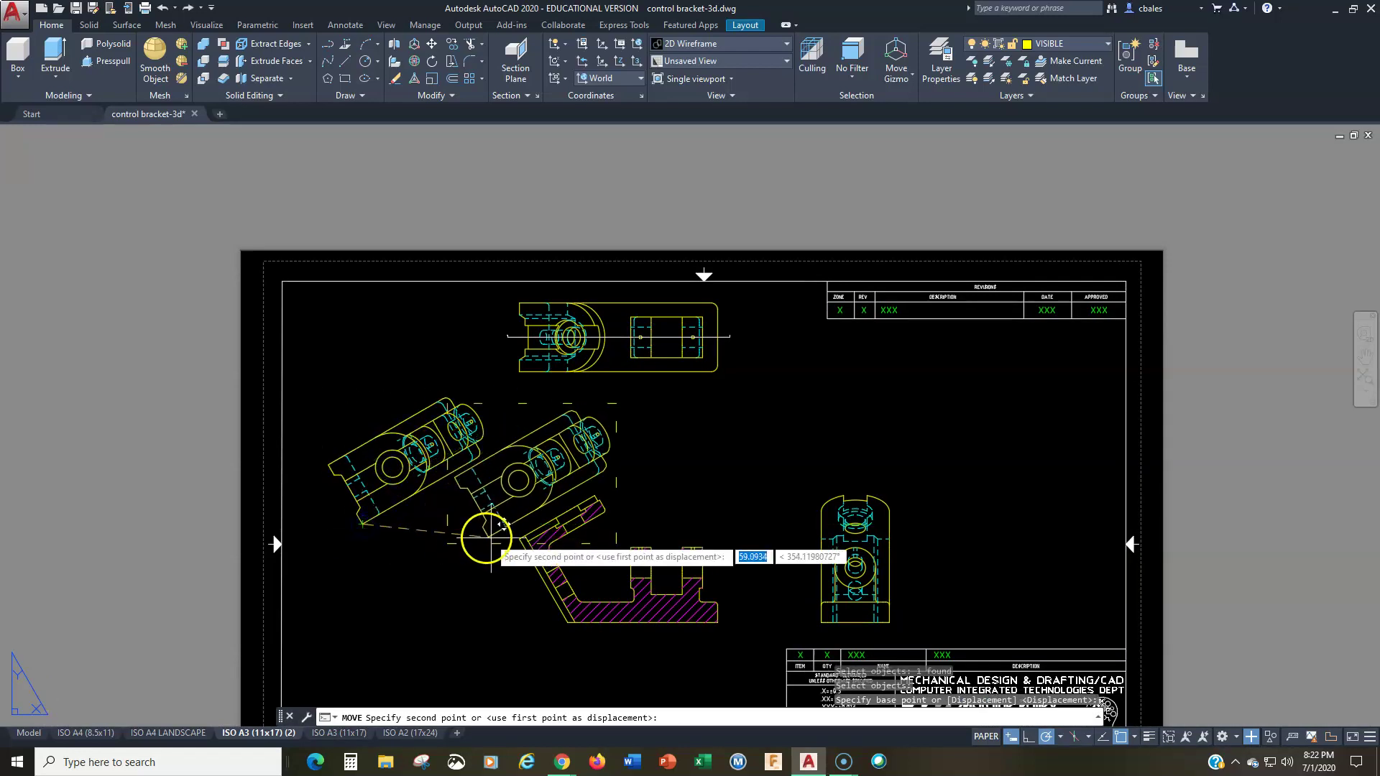
pyautogui.click(513, 537)
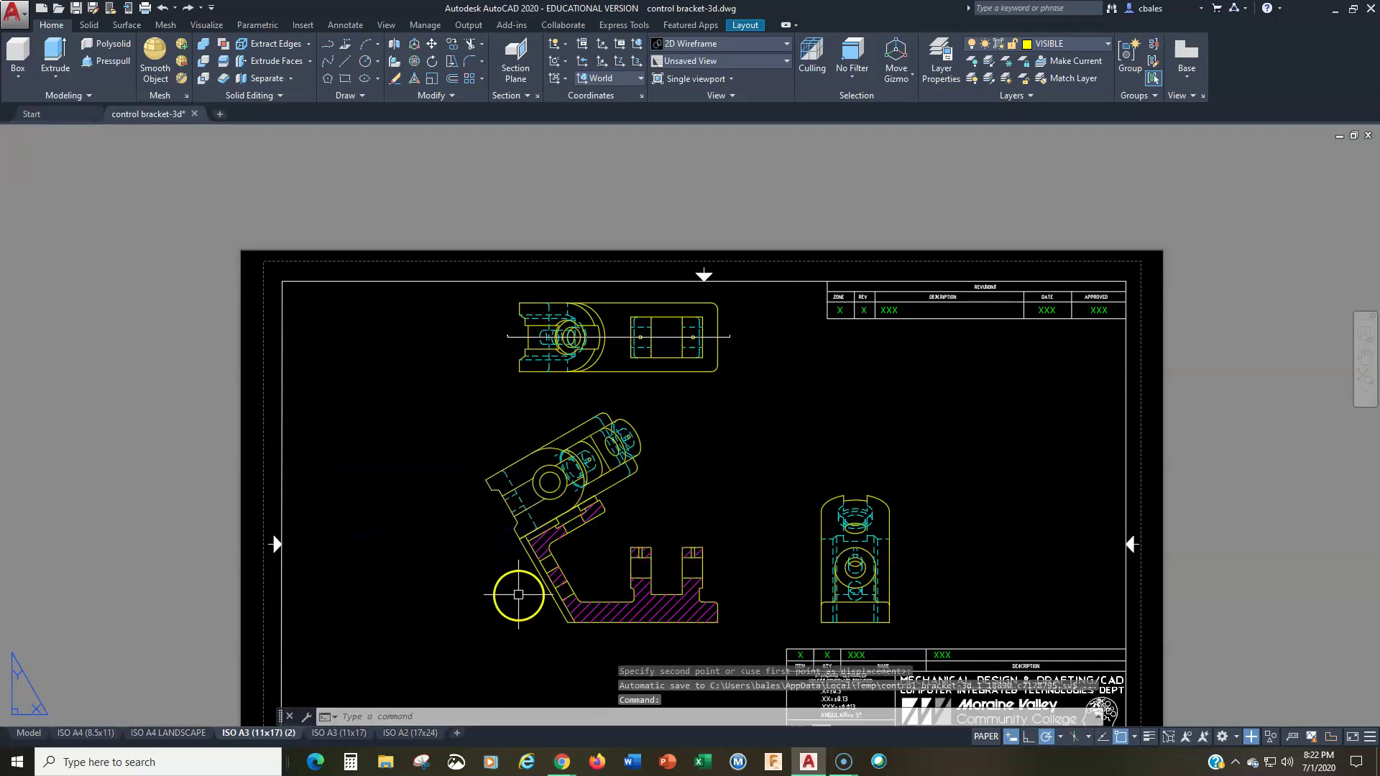
# Move the rotated view about 11 mm at 120 degrees, perpendicularly away from the section view's inclined plate.
pyautogui.click(530, 508)
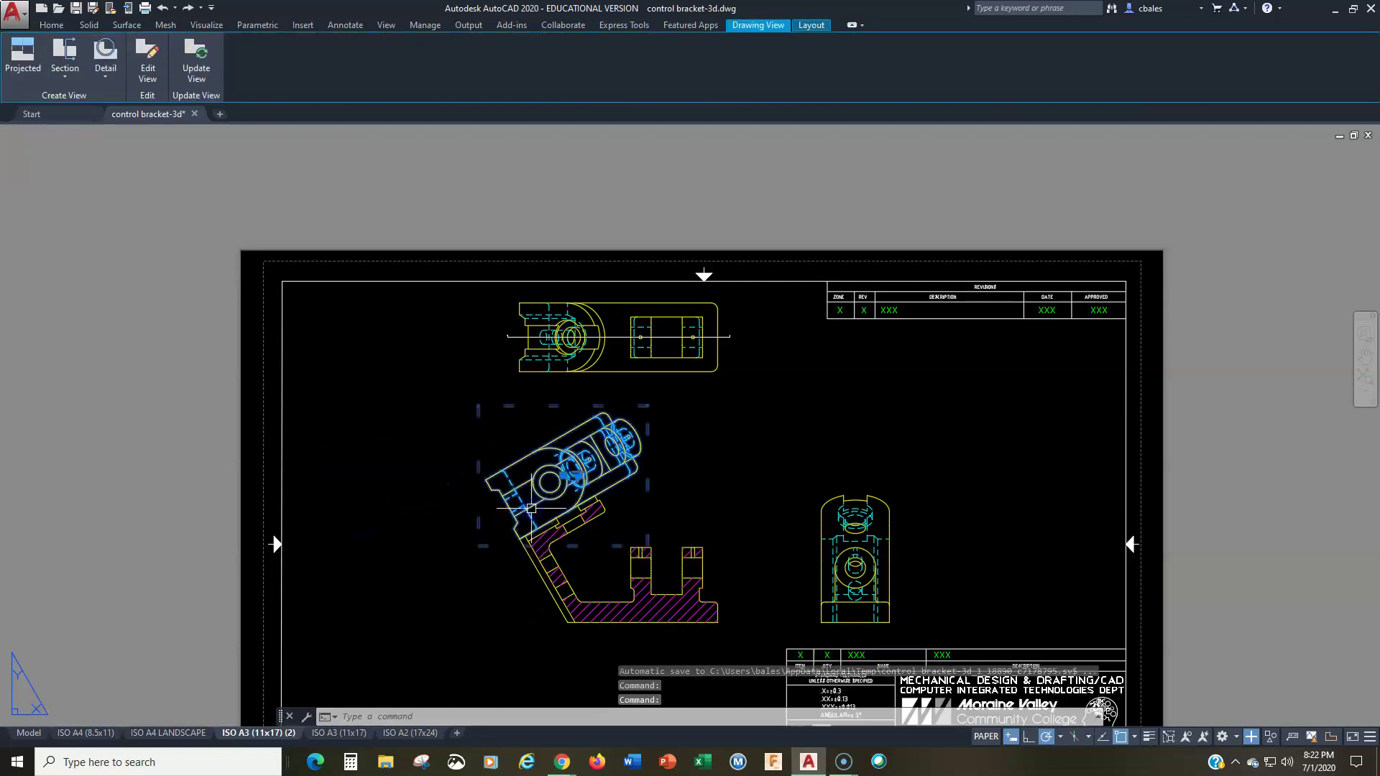
pyautogui.write('m')
pyautogui.press('Return')
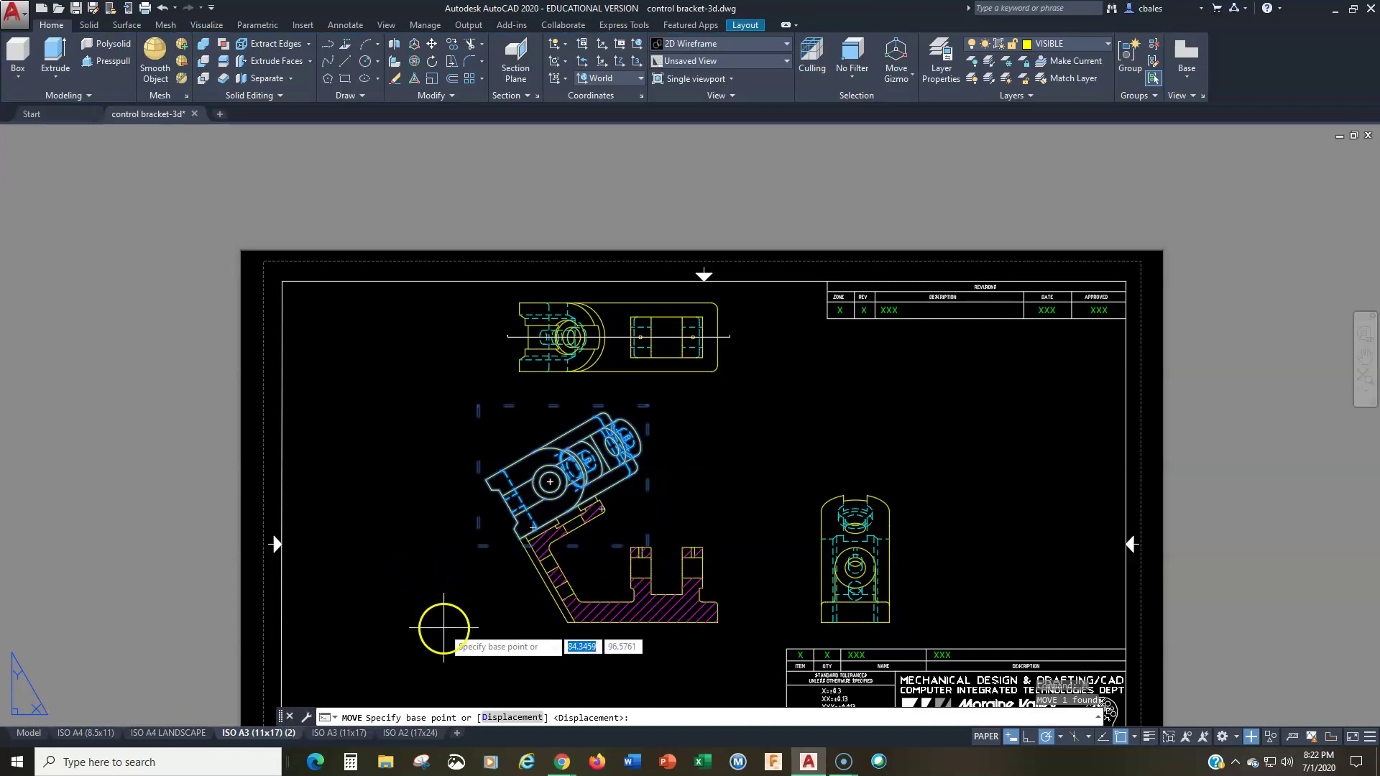
pyautogui.click(442, 628)
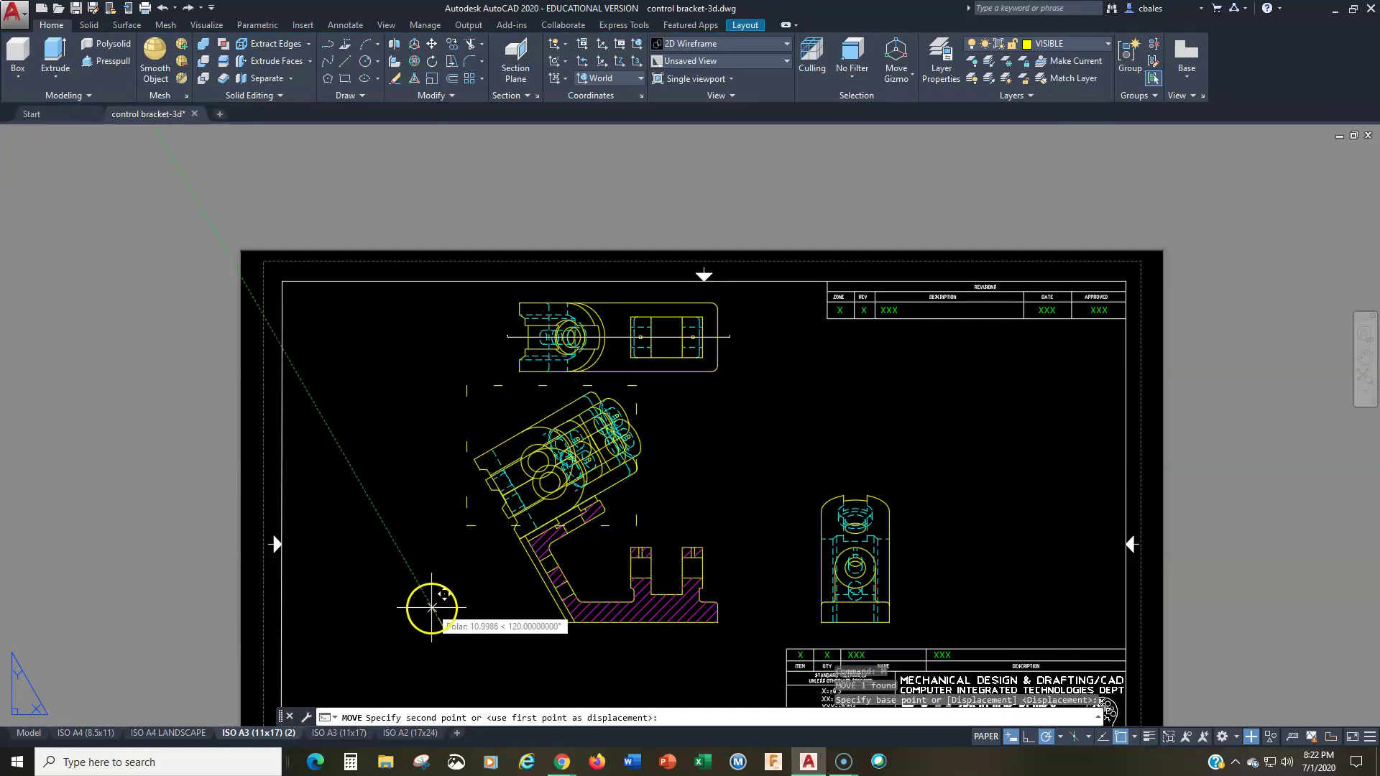
pyautogui.click(432, 608)
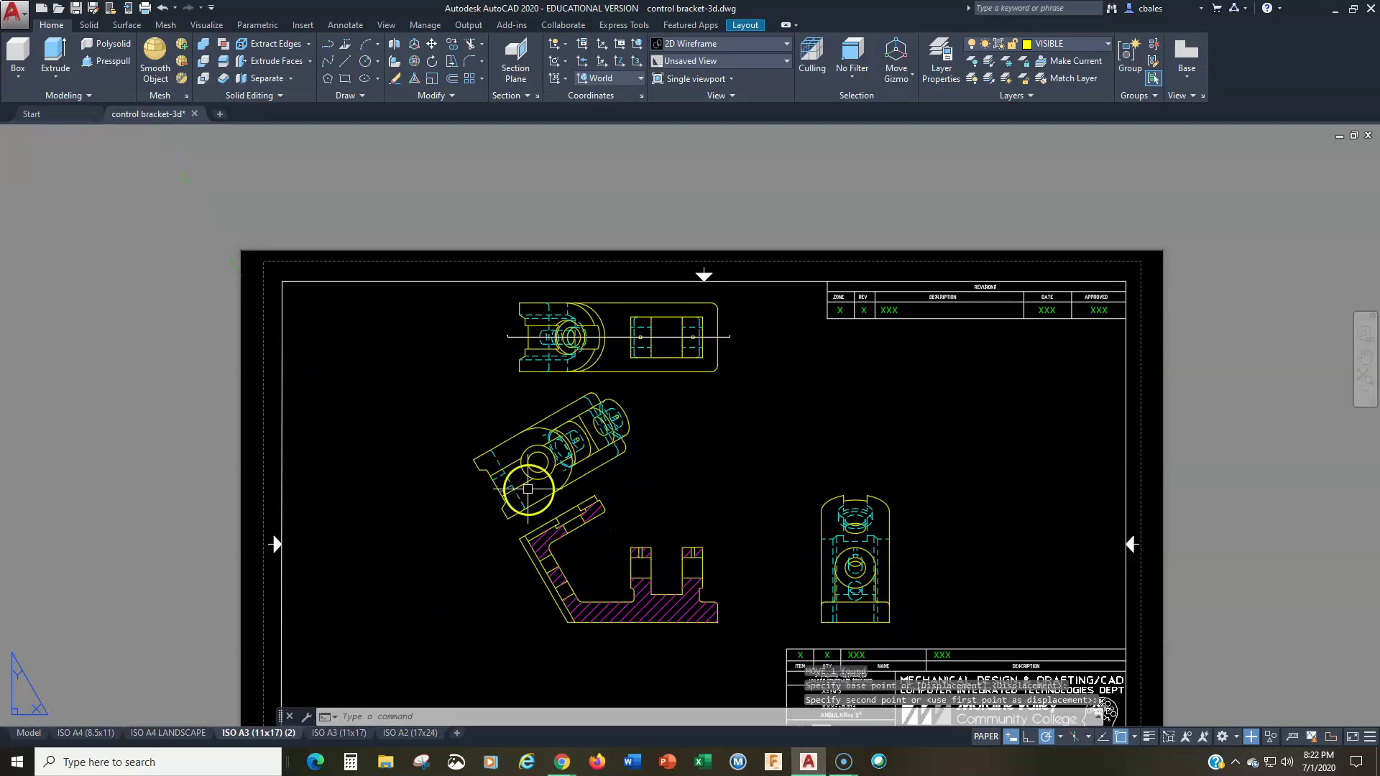
# Edit the rotated inclined-face view to show visible lines only.
pyautogui.scroll(2, 536, 493)
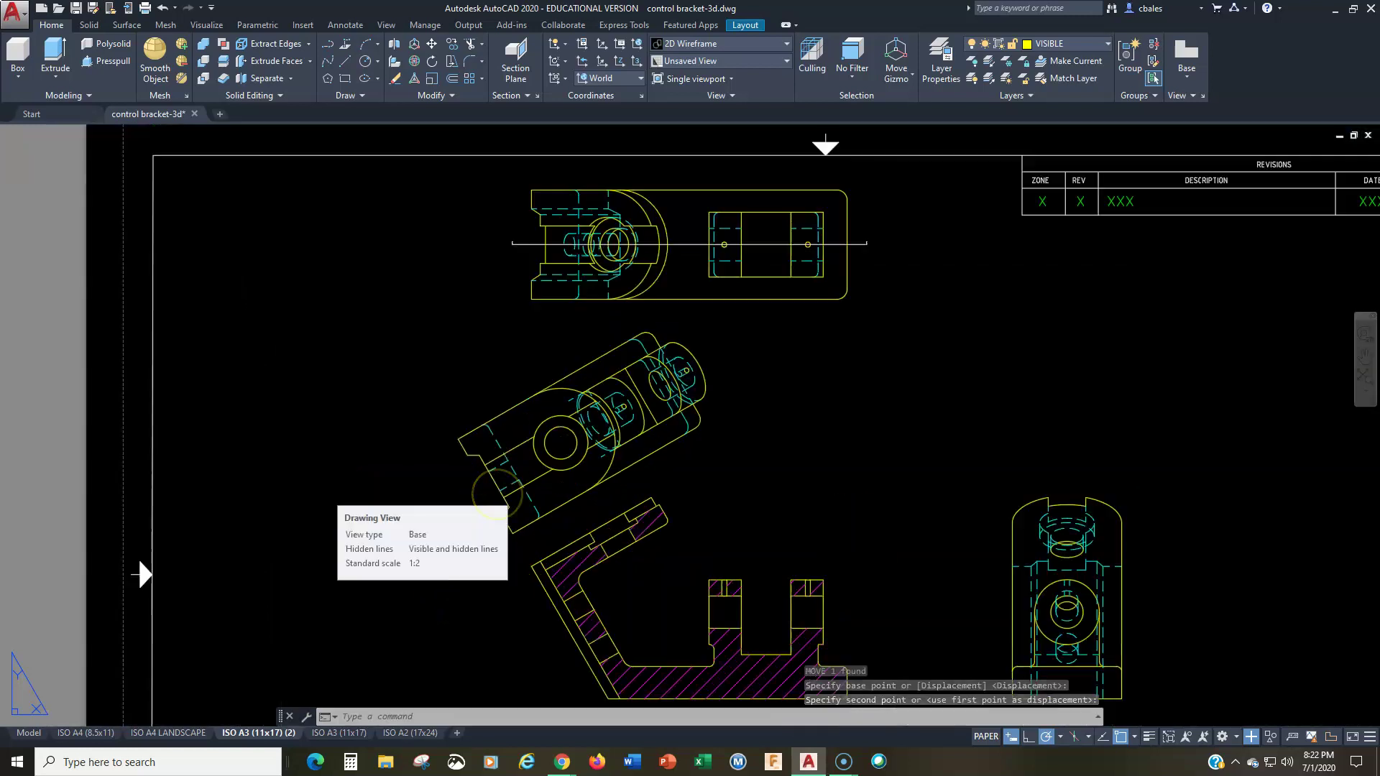
pyautogui.moveTo(538, 455); pyautogui.dragTo(469, 502, button='middle')
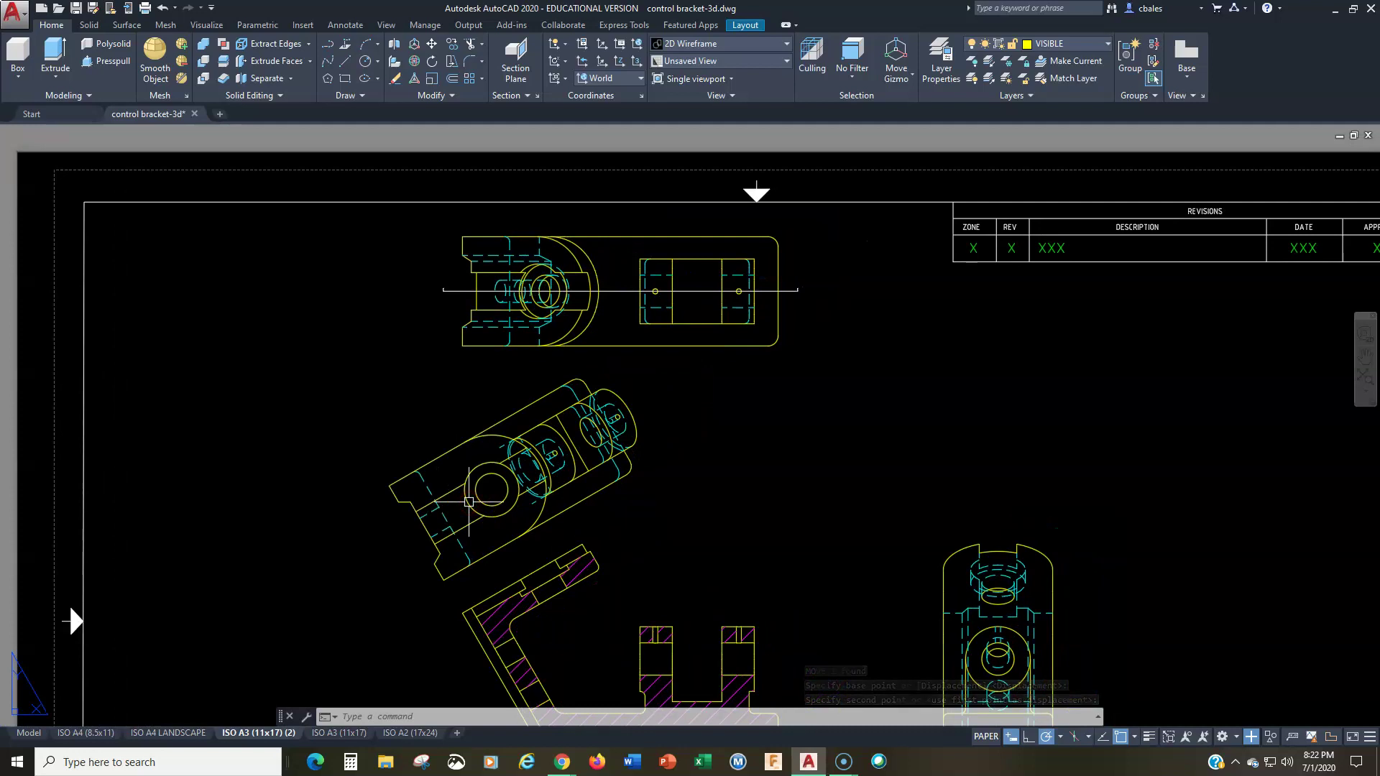
pyautogui.scroll(2, 469, 502)
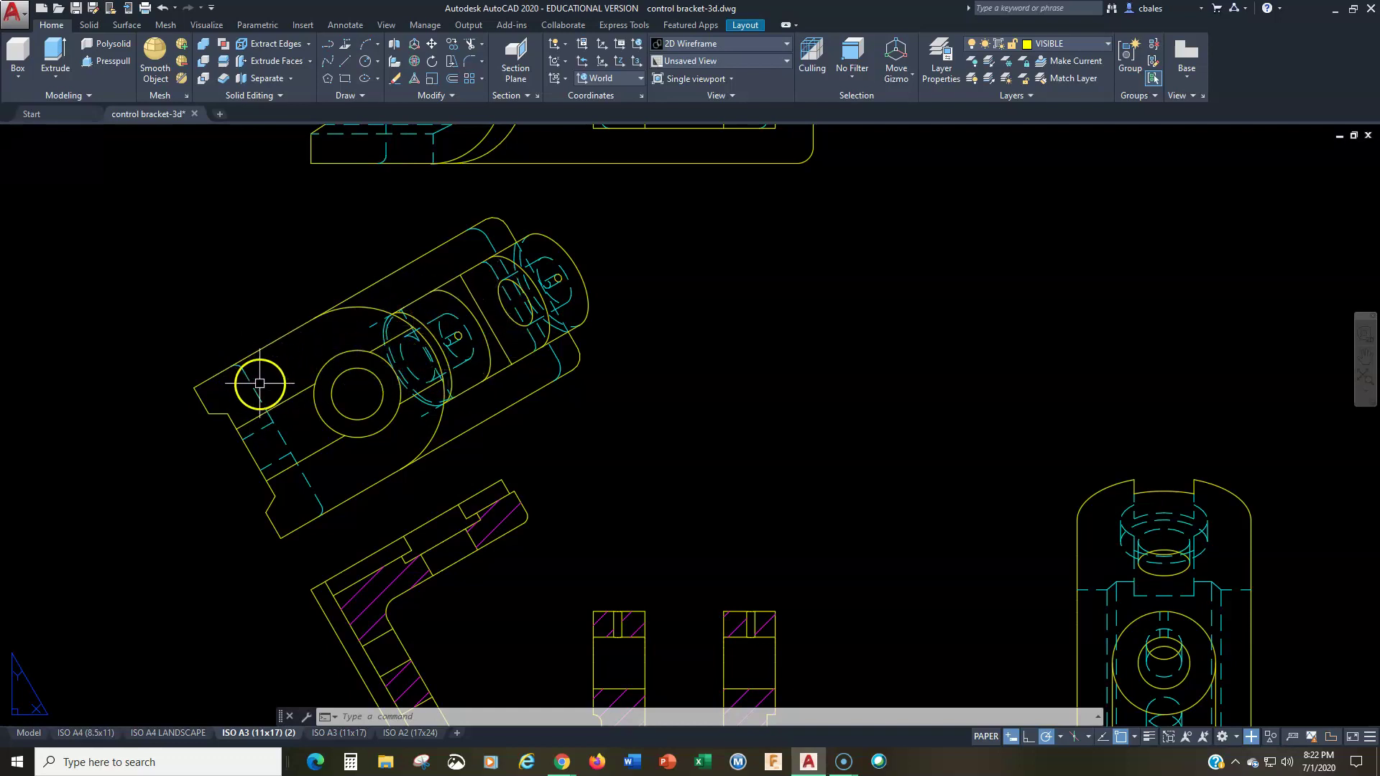
pyautogui.click(316, 339)
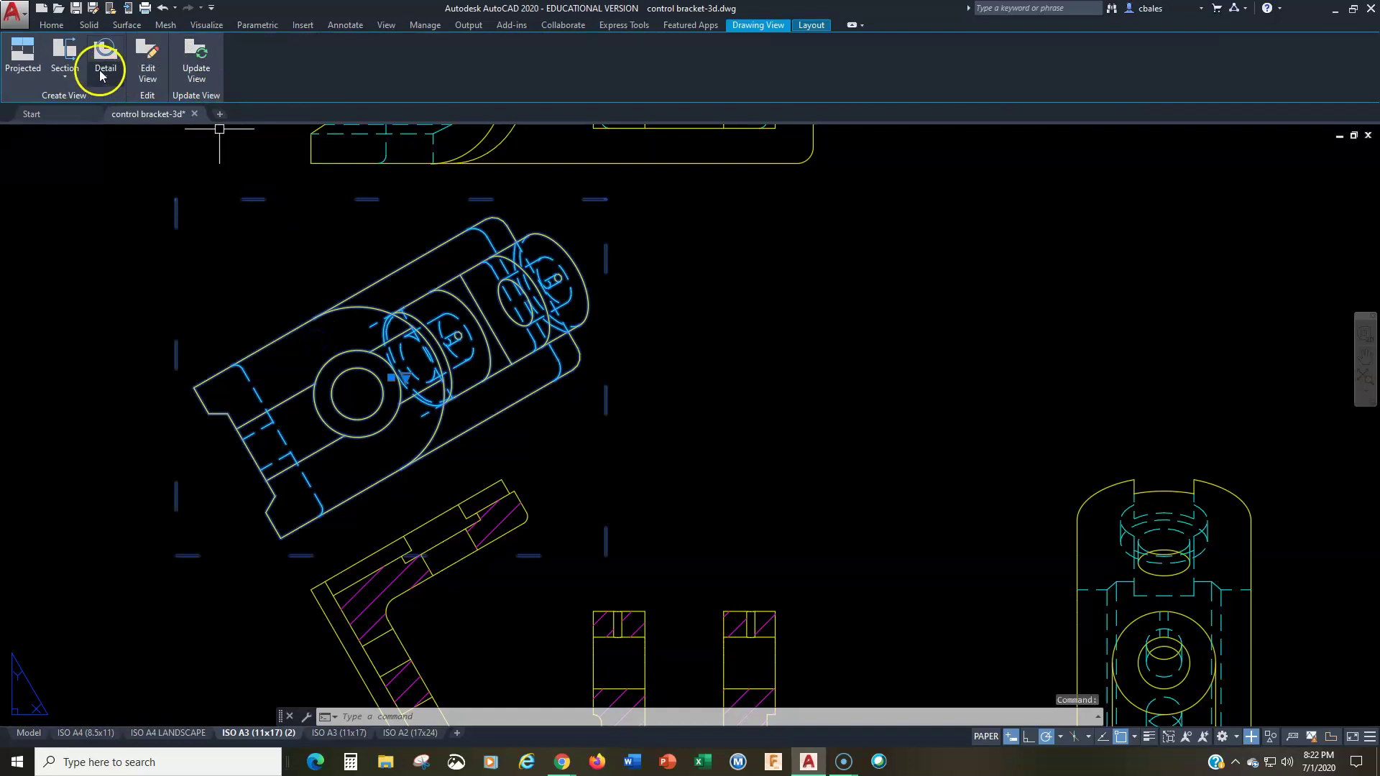
pyautogui.click(159, 79)
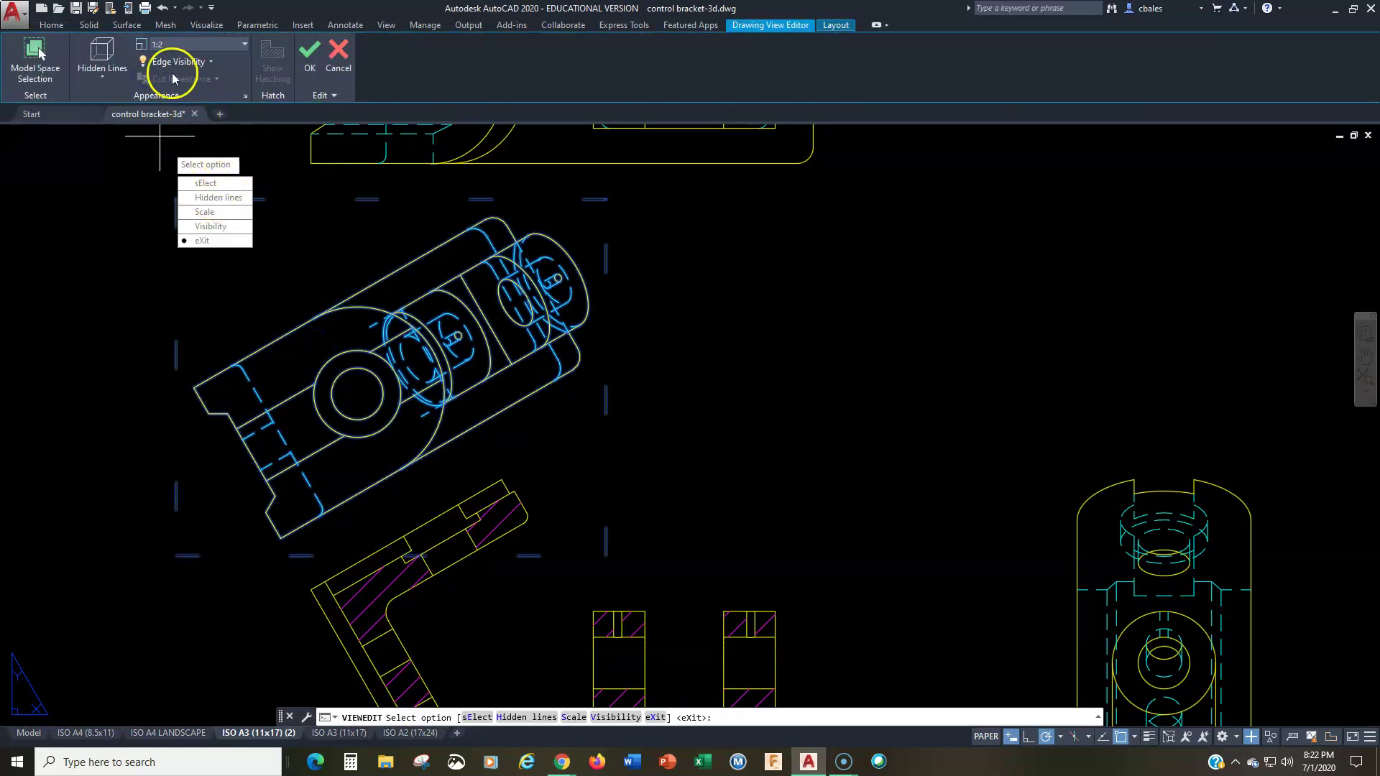
pyautogui.click(119, 76)
pyautogui.click(74, 107)
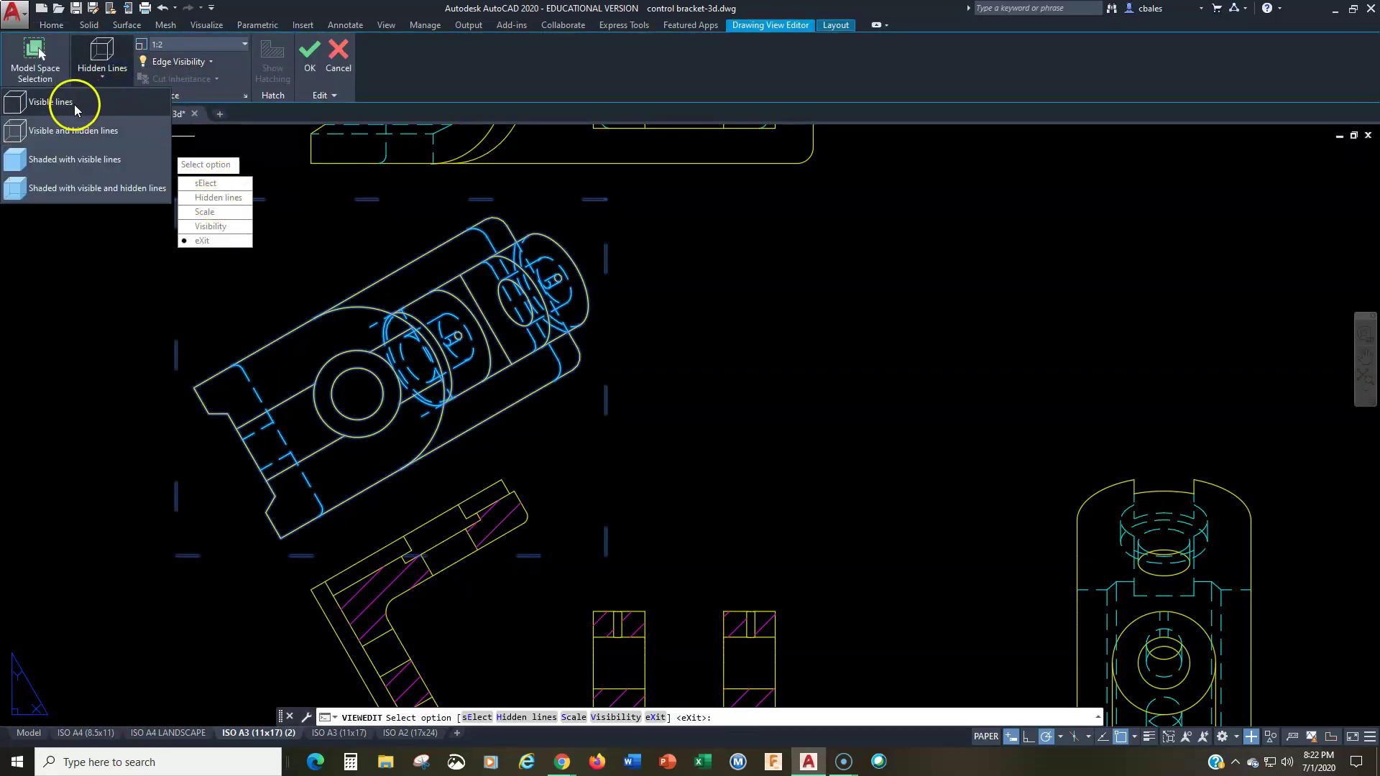
pyautogui.click(309, 64)
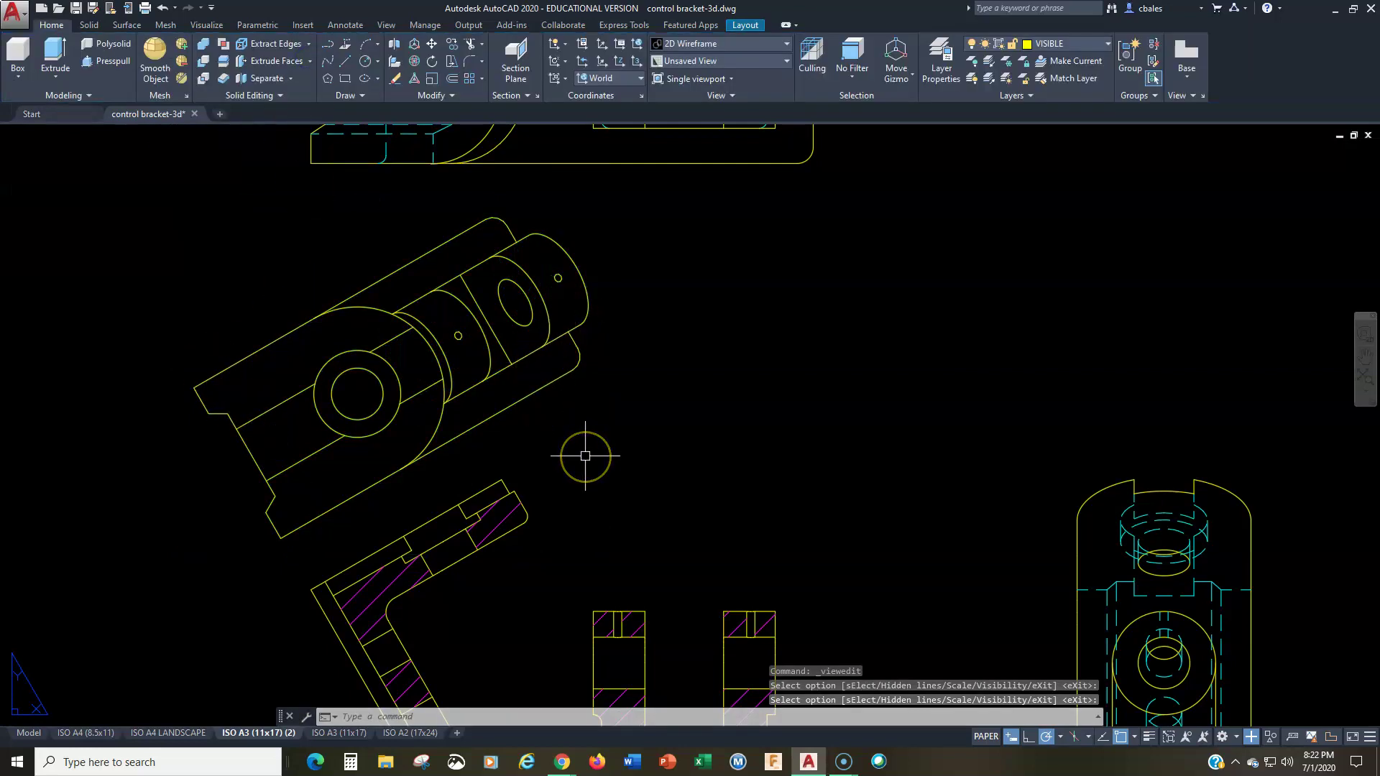
# Switch to model space and return the model to its home view.
pyautogui.scroll(-2, 585, 455)
pyautogui.moveTo(585, 456); pyautogui.dragTo(552, 271, button='middle')
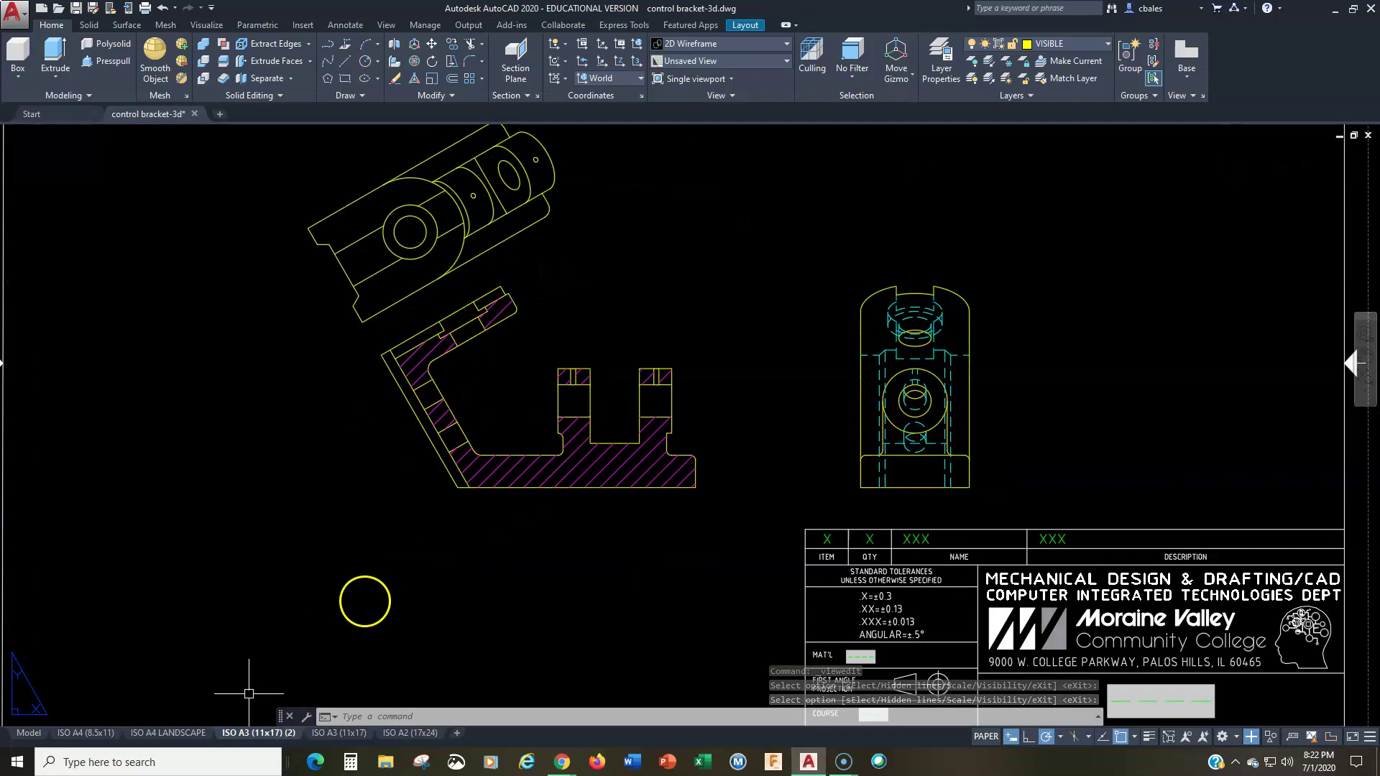
pyautogui.click(29, 733)
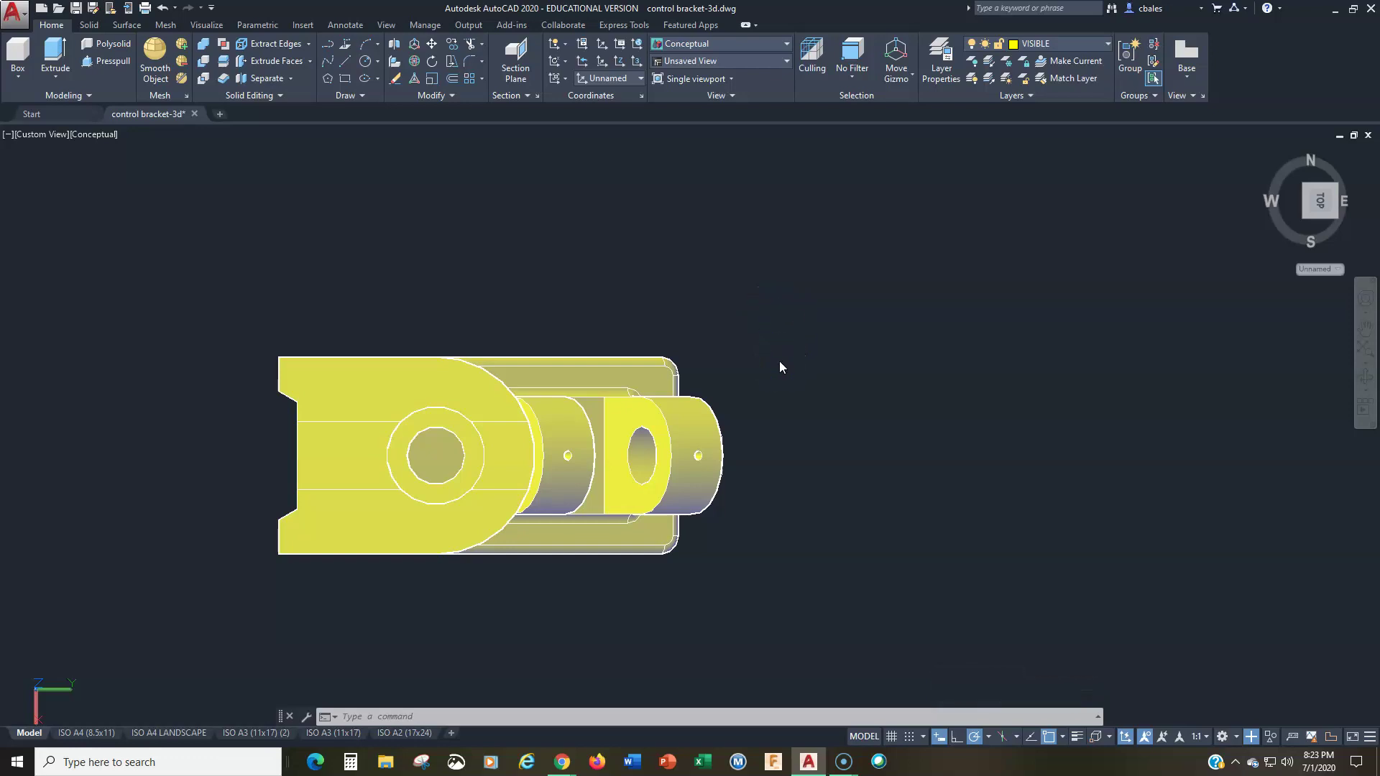
pyautogui.moveTo(1322, 152)
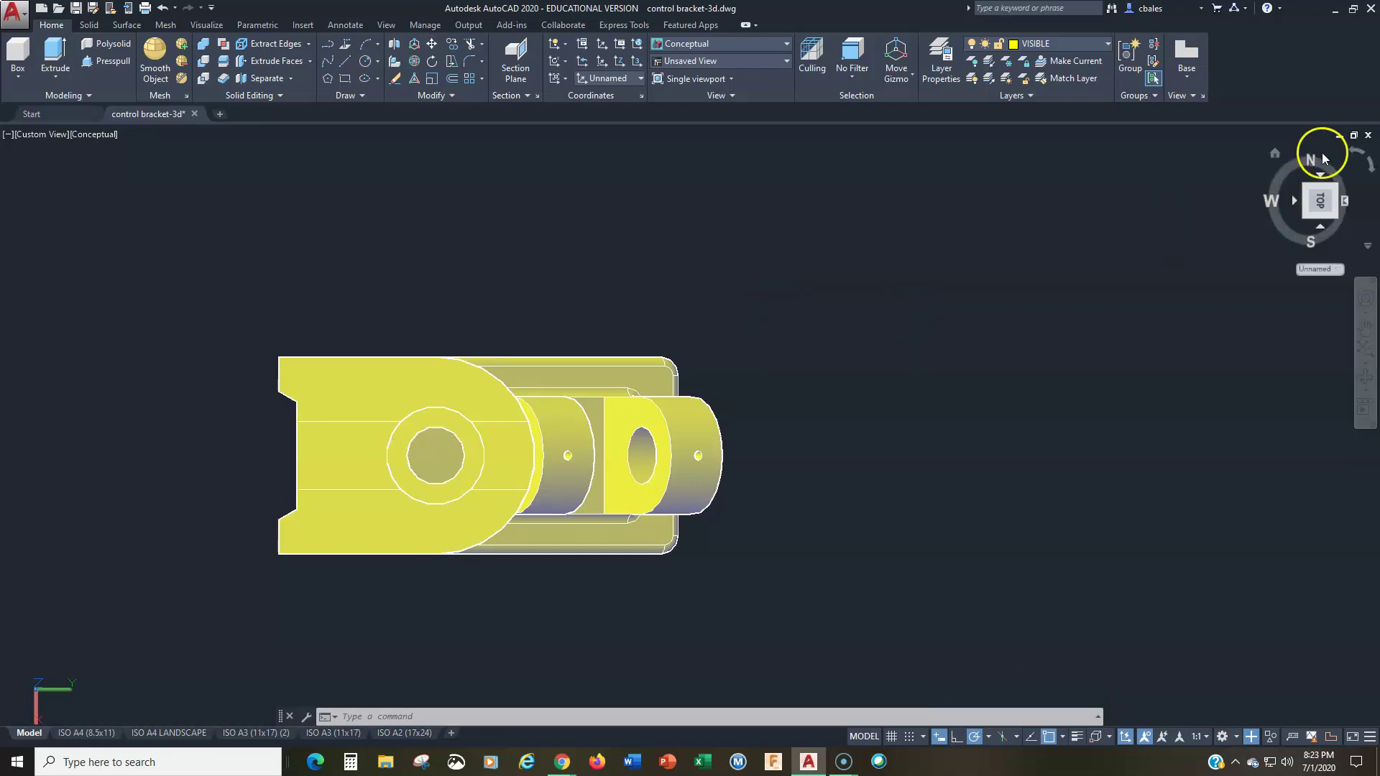
pyautogui.click(1273, 154)
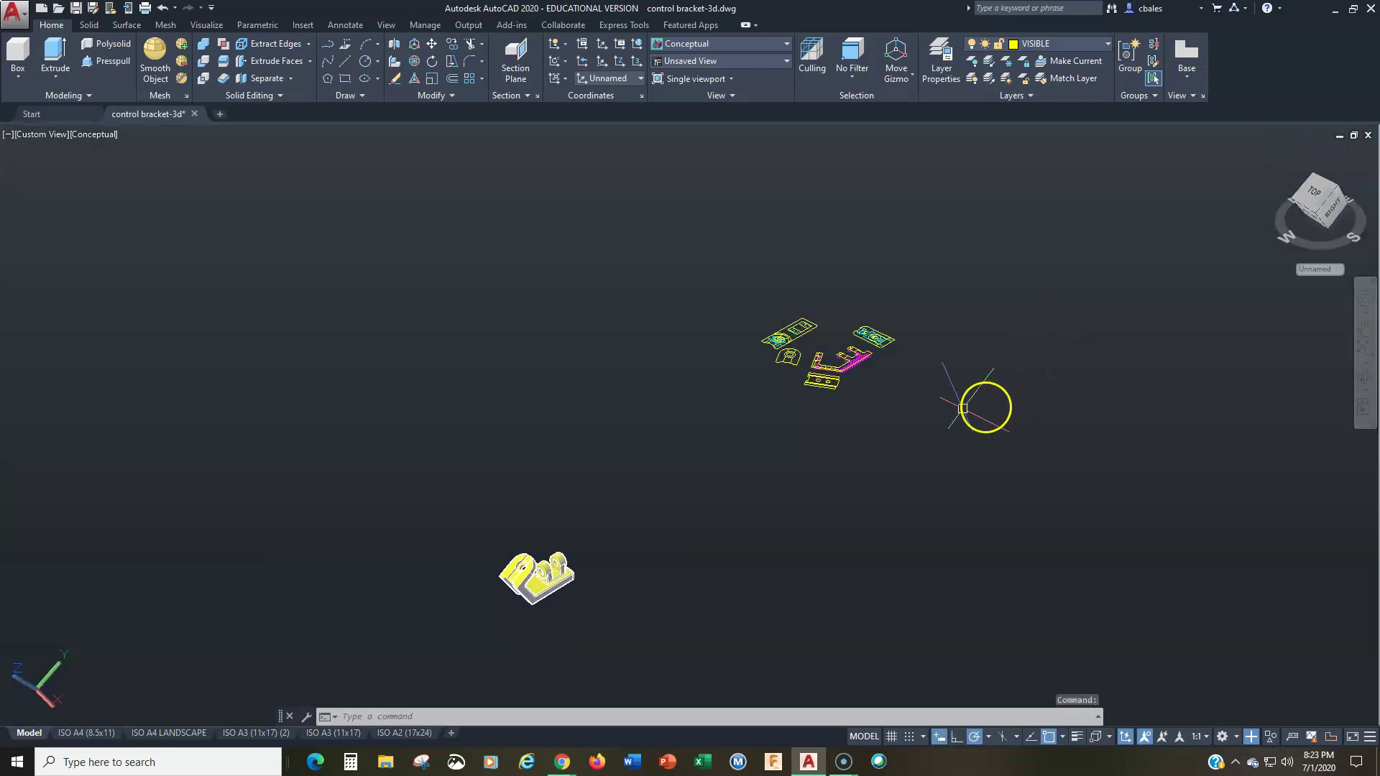
# Reset the user coordinate system to World.
pyautogui.write('ucs')
pyautogui.press('Return')
pyautogui.press('Return')
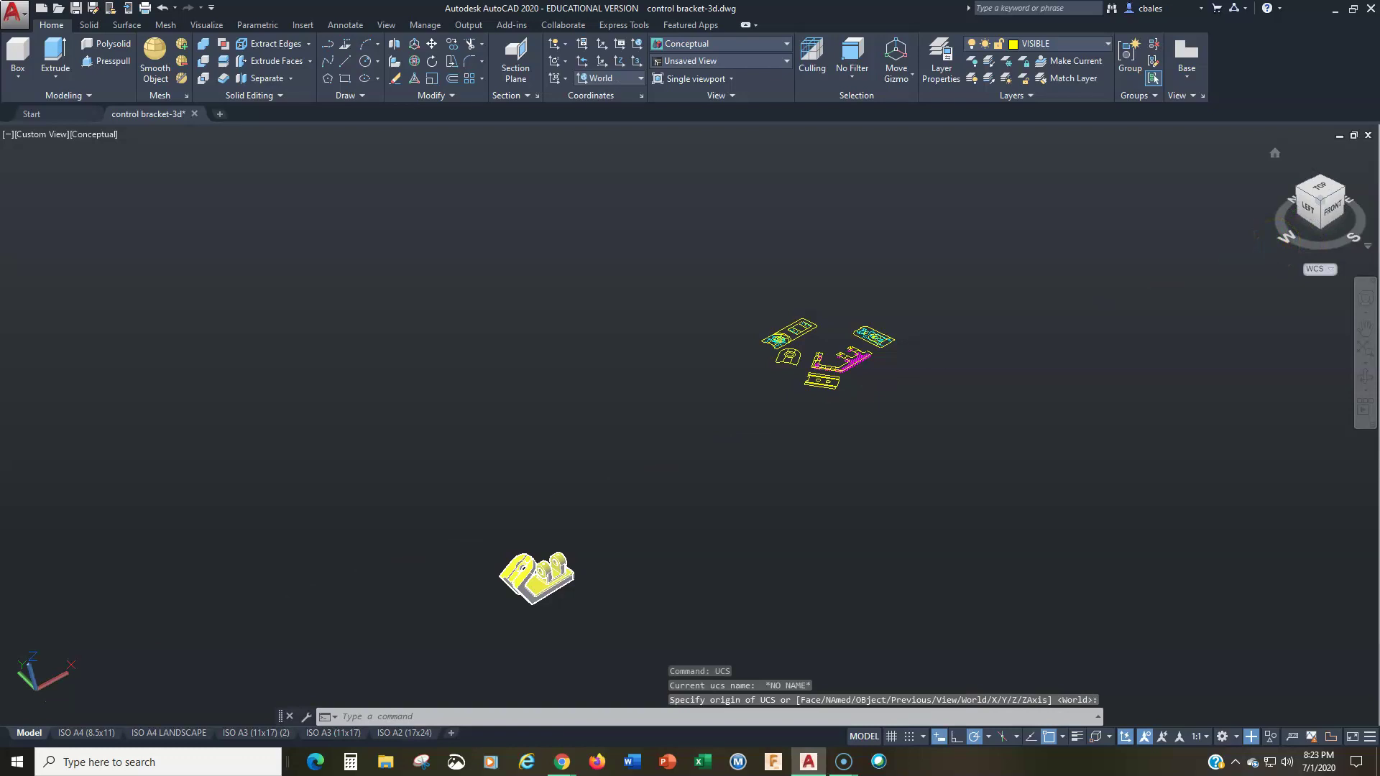
# Define a three-point UCS on the bracket's two-hole inclined face, with origin at a lower corner, X along the lower edge and Y up the slope.
pyautogui.moveTo(661, 540); pyautogui.dragTo(749, 295, button='middle')
pyautogui.keyDown('shift'); pyautogui.moveTo(651, 411); pyautogui.dragTo(683, 358, button='middle'); pyautogui.keyUp('shift')
pyautogui.moveTo(702, 277); pyautogui.dragTo(701, 423, button='middle')
pyautogui.scroll(3, 717, 370)
pyautogui.scroll(4, 717, 370)
pyautogui.moveTo(718, 370); pyautogui.dragTo(561, 589, button='middle')
pyautogui.write('uc')
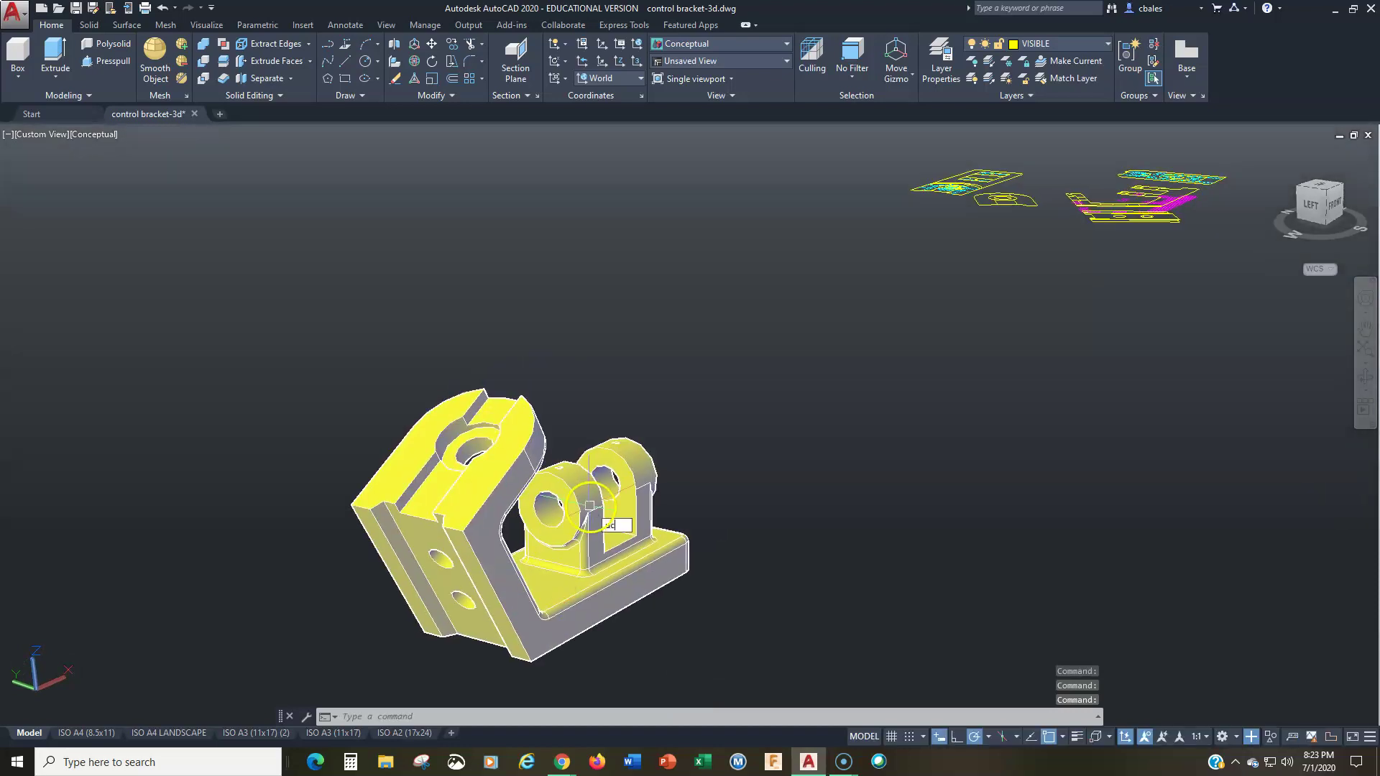
pyautogui.write('s')
pyautogui.press('Return')
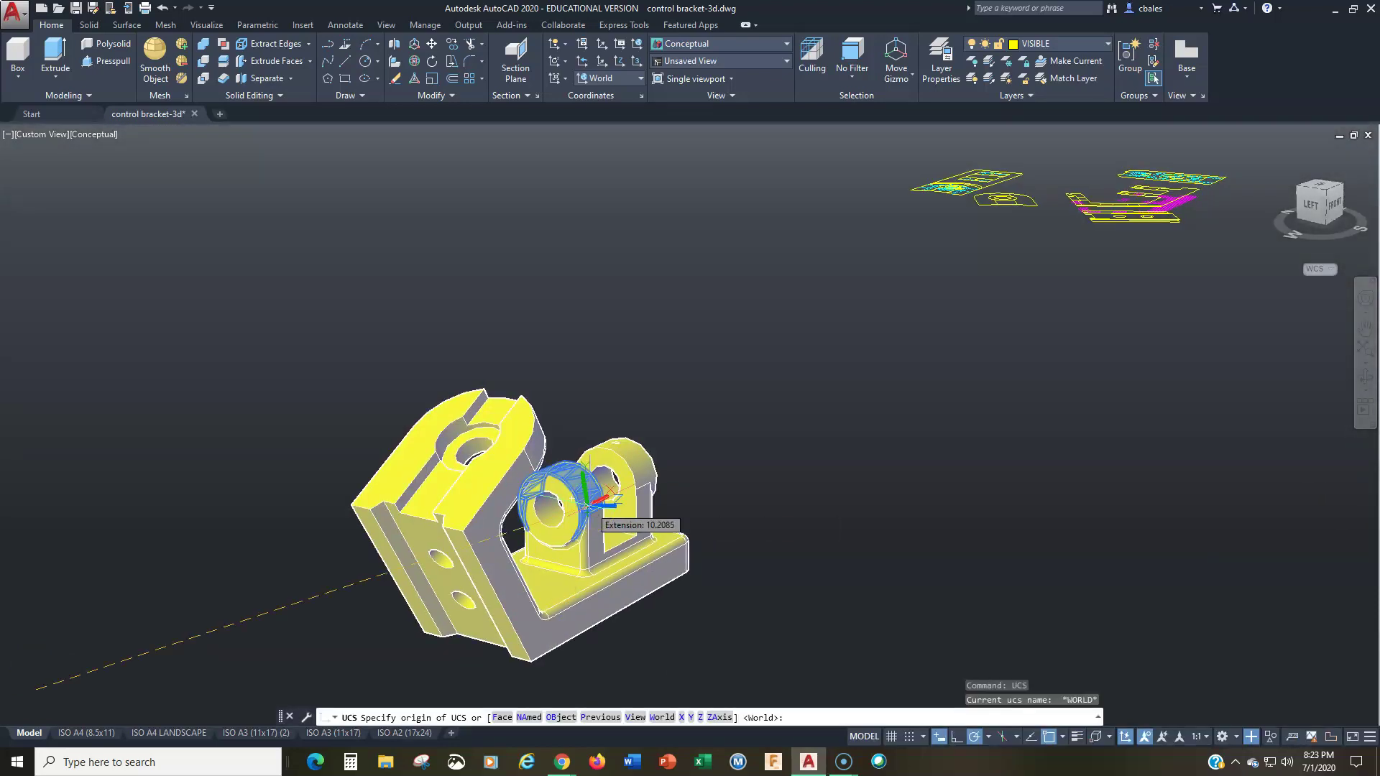
pyautogui.moveTo(561, 553); pyautogui.dragTo(653, 452, button='middle')
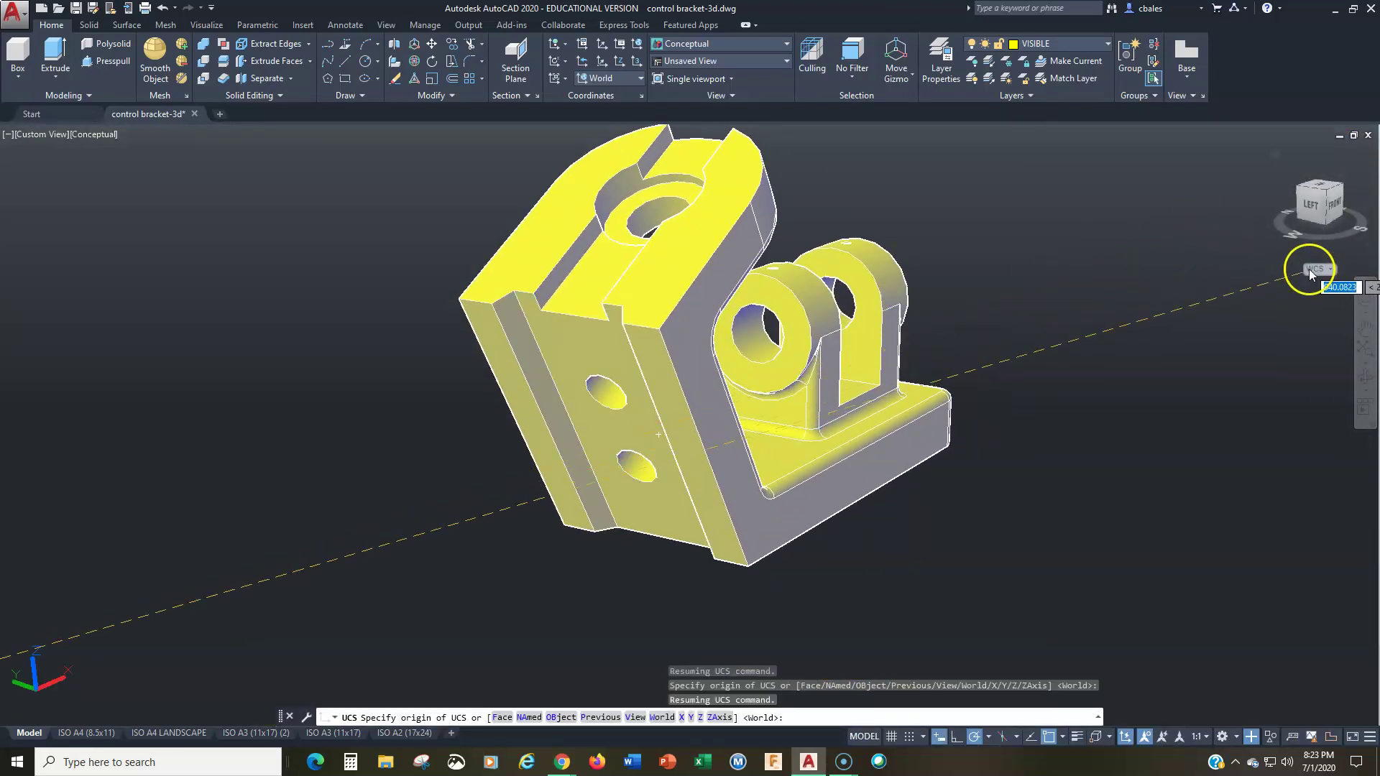
pyautogui.write('3')
pyautogui.press('Return')
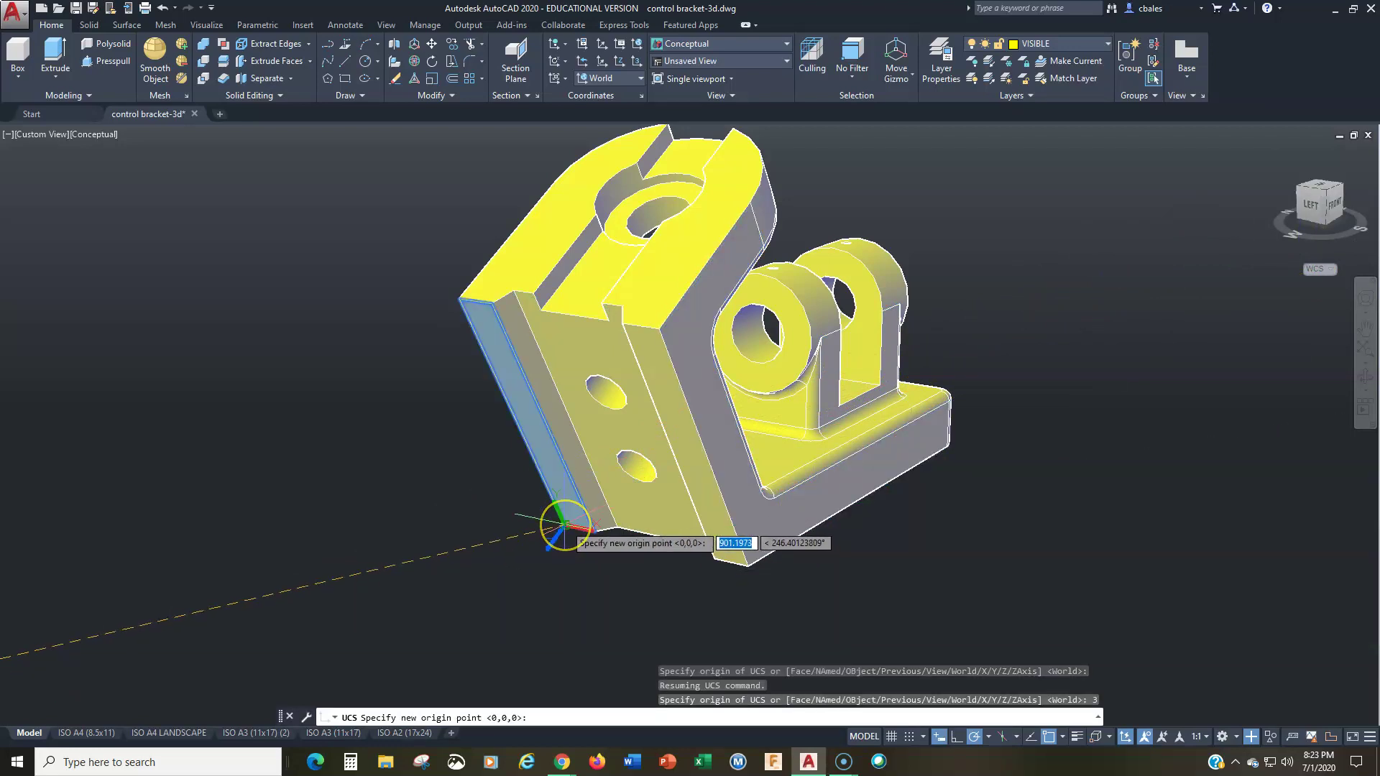
pyautogui.click(565, 525)
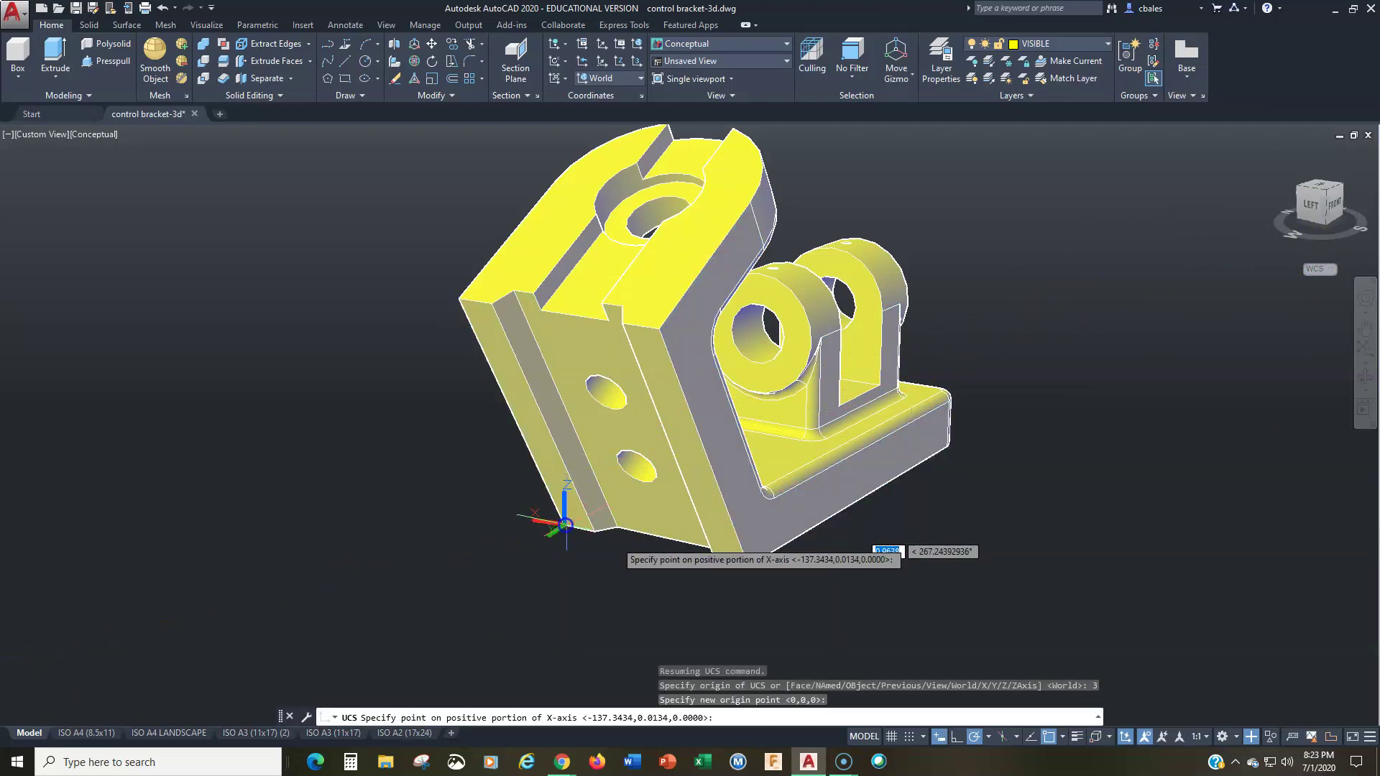
pyautogui.click(748, 566)
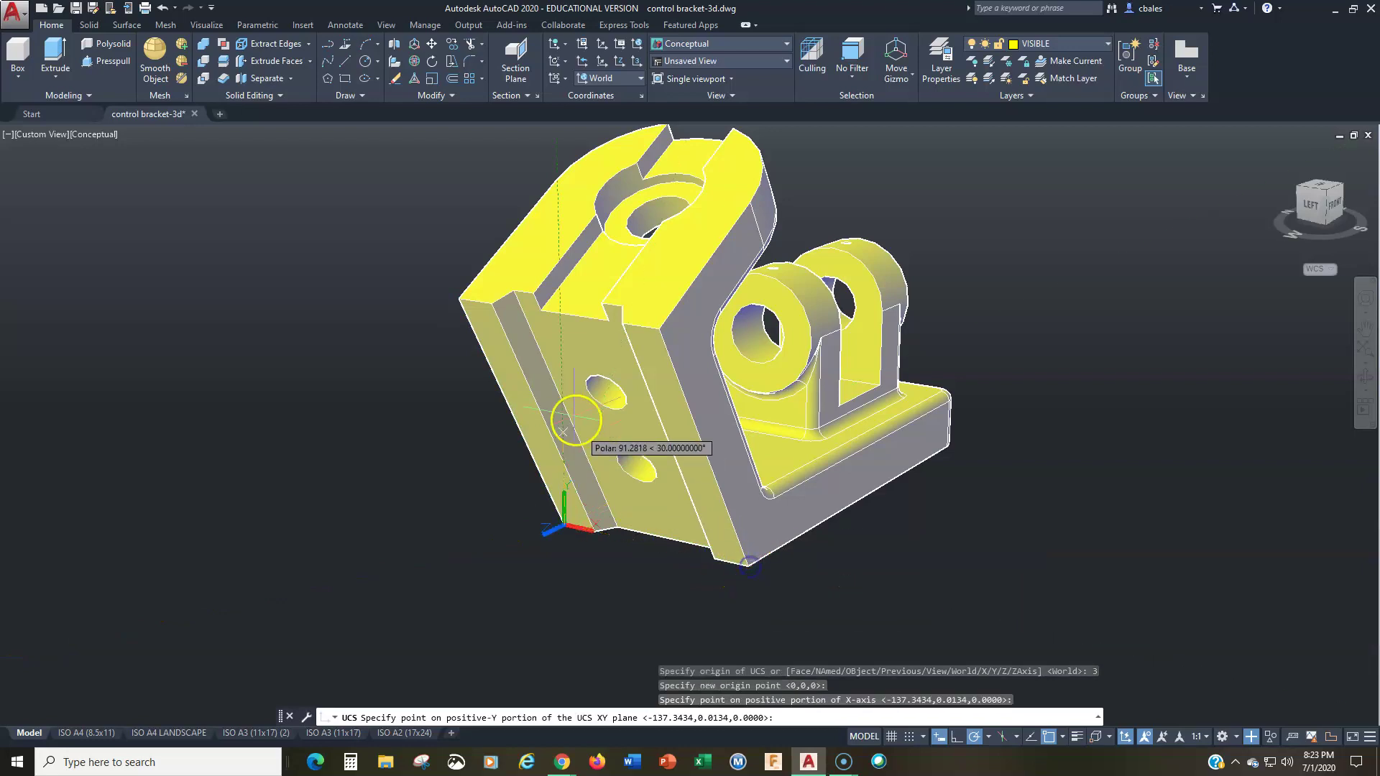
pyautogui.click(461, 298)
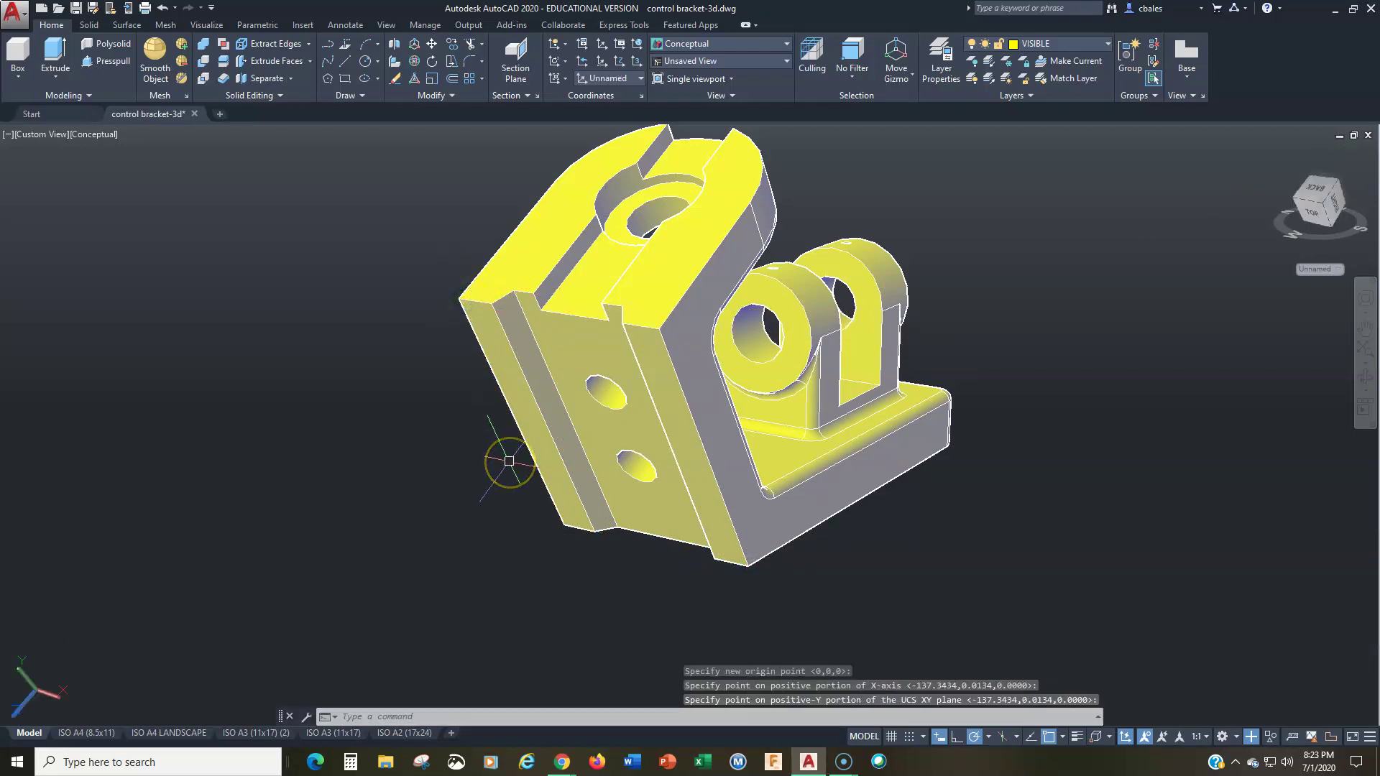
# View the model perpendicular to the two-hole inclined face and switch the projection from perspective to parallel.
pyautogui.click(1312, 215)
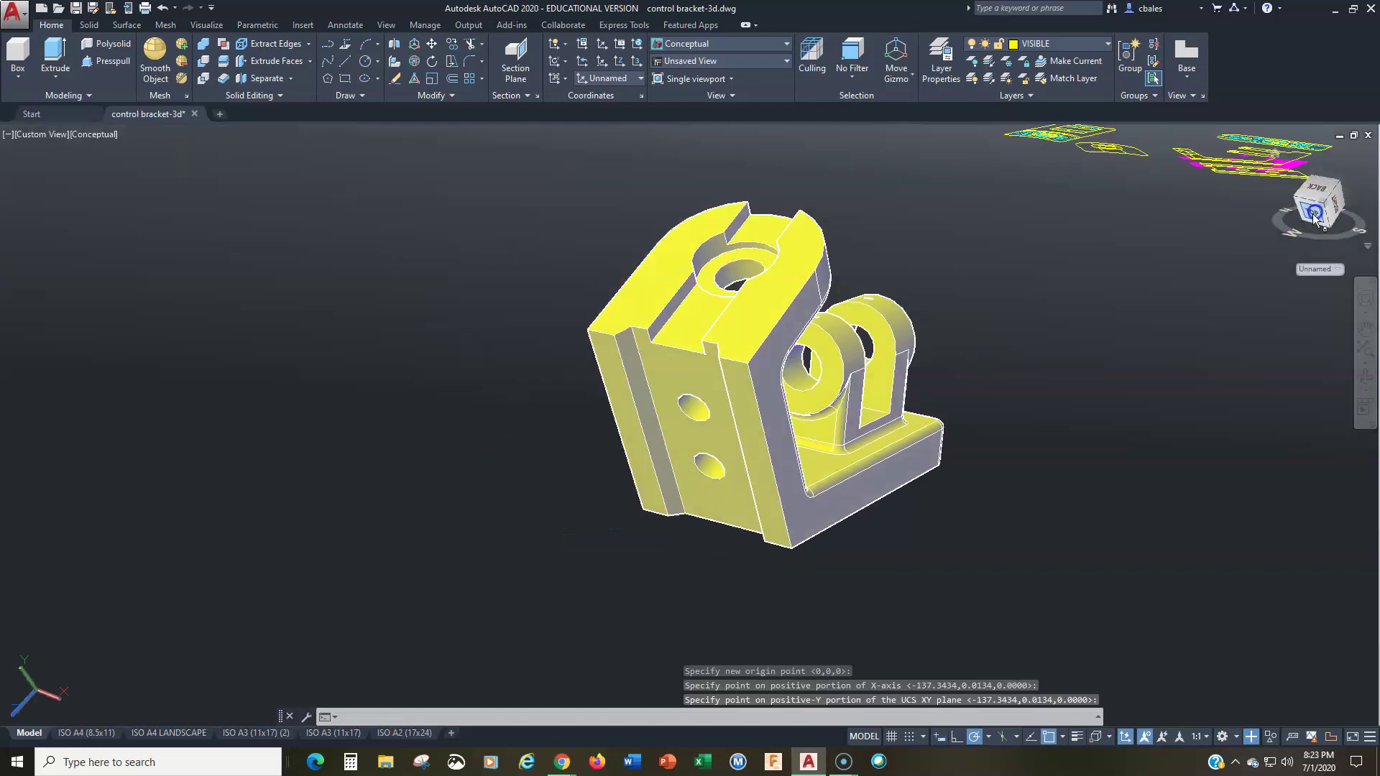
pyautogui.moveTo(870, 511); pyautogui.dragTo(604, 388, button='middle')
pyautogui.click(1324, 271)
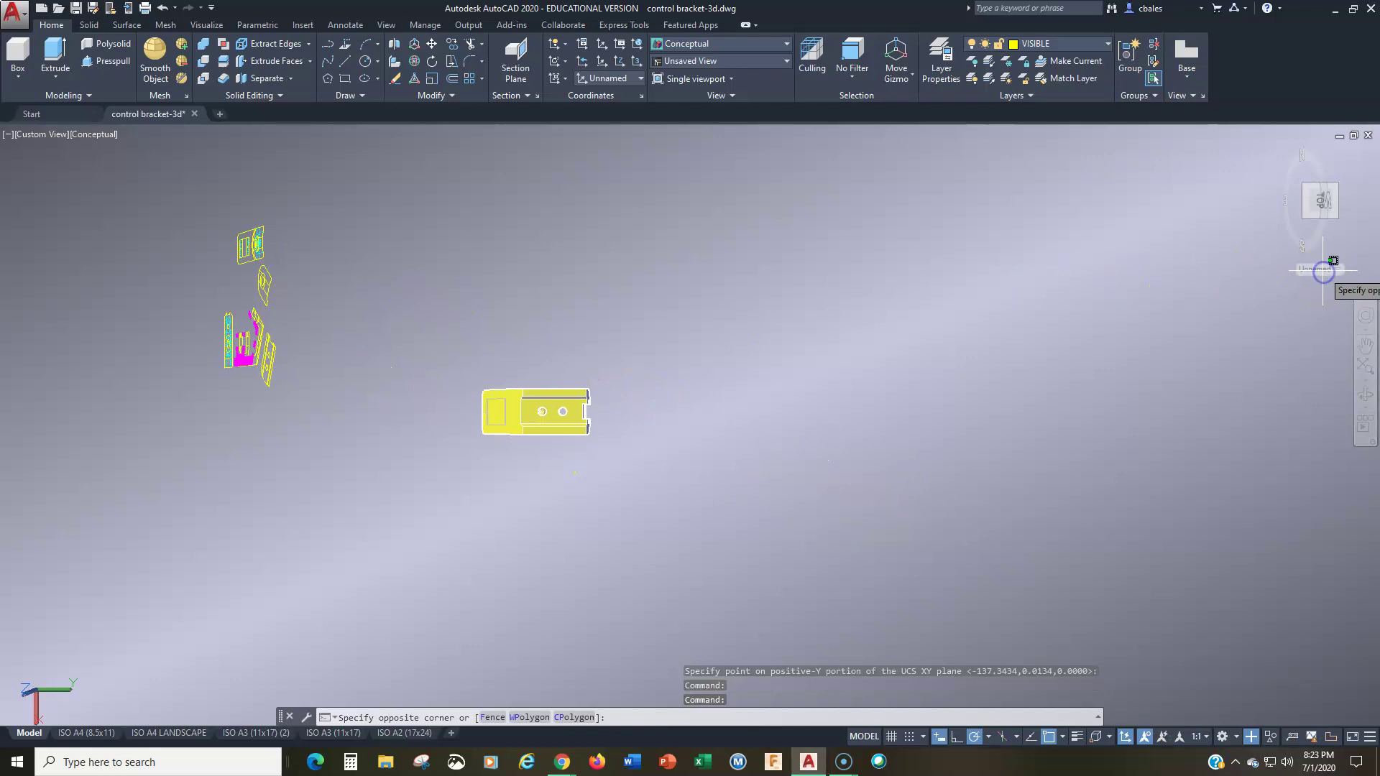
pyautogui.press('Escape')
pyautogui.press('Escape')
pyautogui.press('Escape')
pyautogui.rightClick(1324, 271)
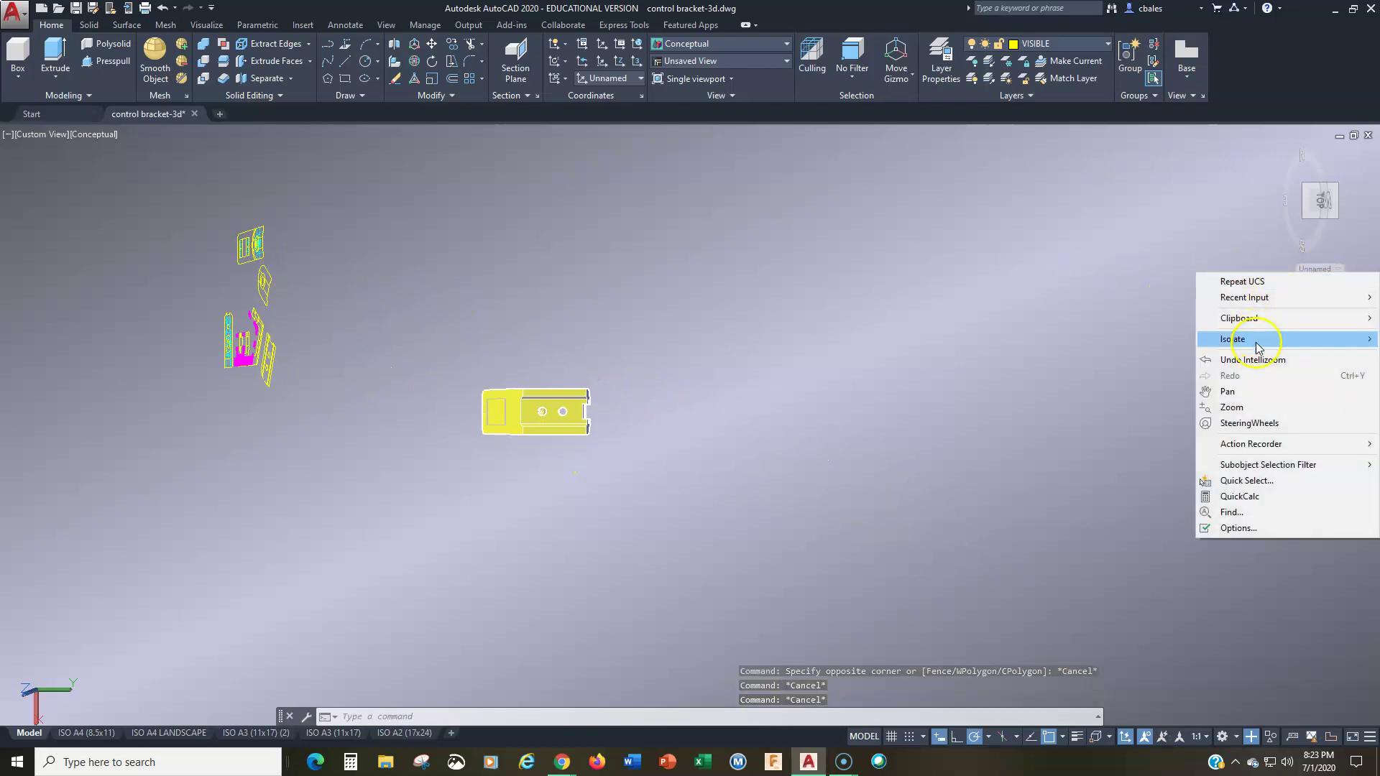
pyautogui.press('Escape')
pyautogui.click(1320, 273)
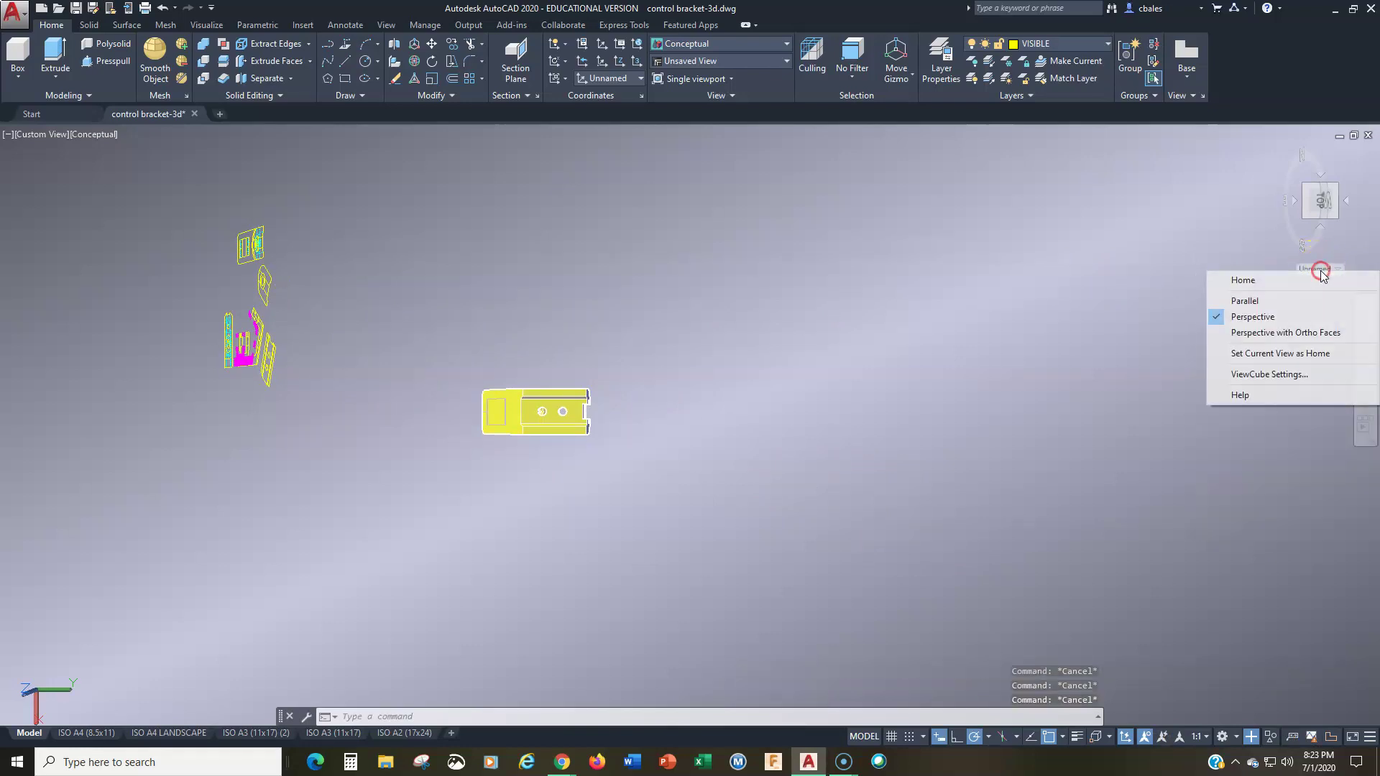
pyautogui.click(1256, 298)
pyautogui.click(535, 414)
pyautogui.scroll(5, 536, 413)
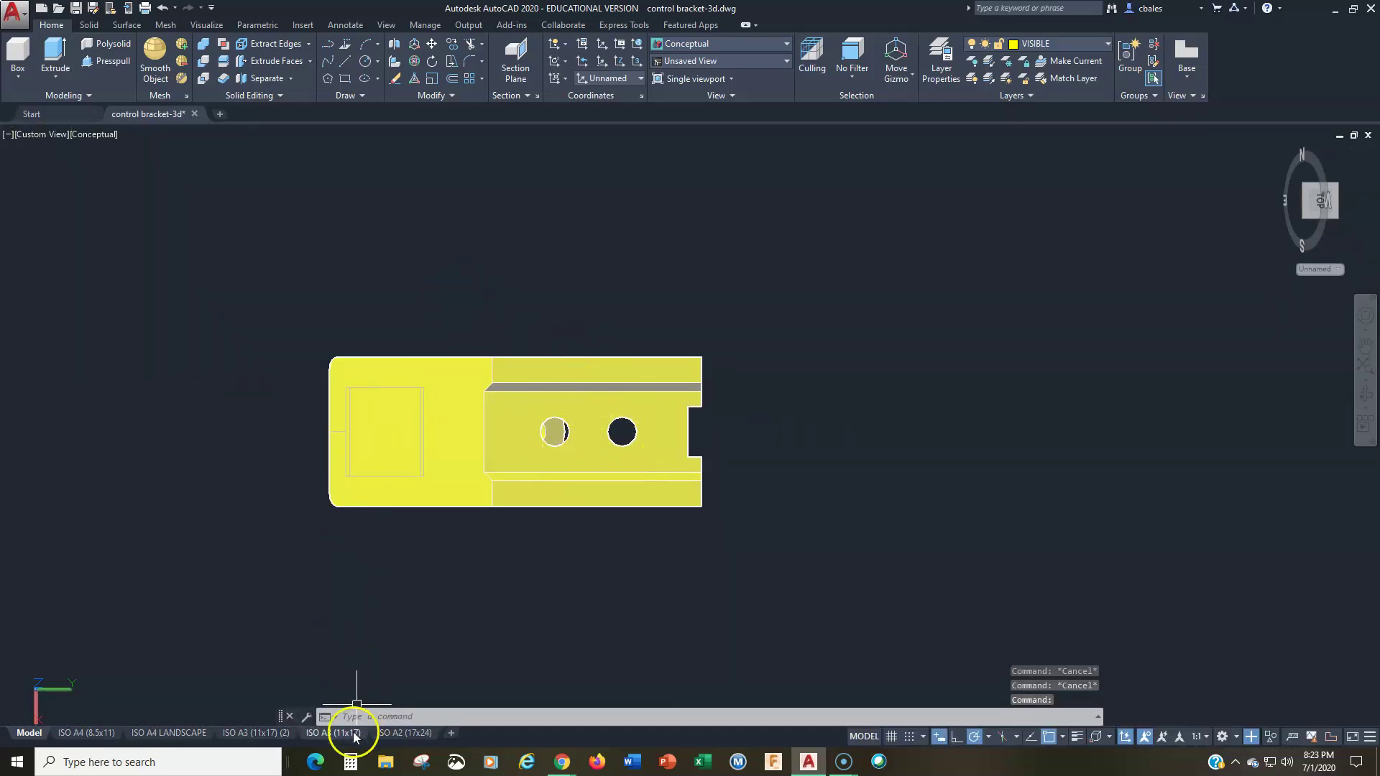
# On the ISO A3 (11x17) (2) layout, place a 1:2 base view from model space in the current orientation, below the section view's inclined plate.
pyautogui.click(271, 733)
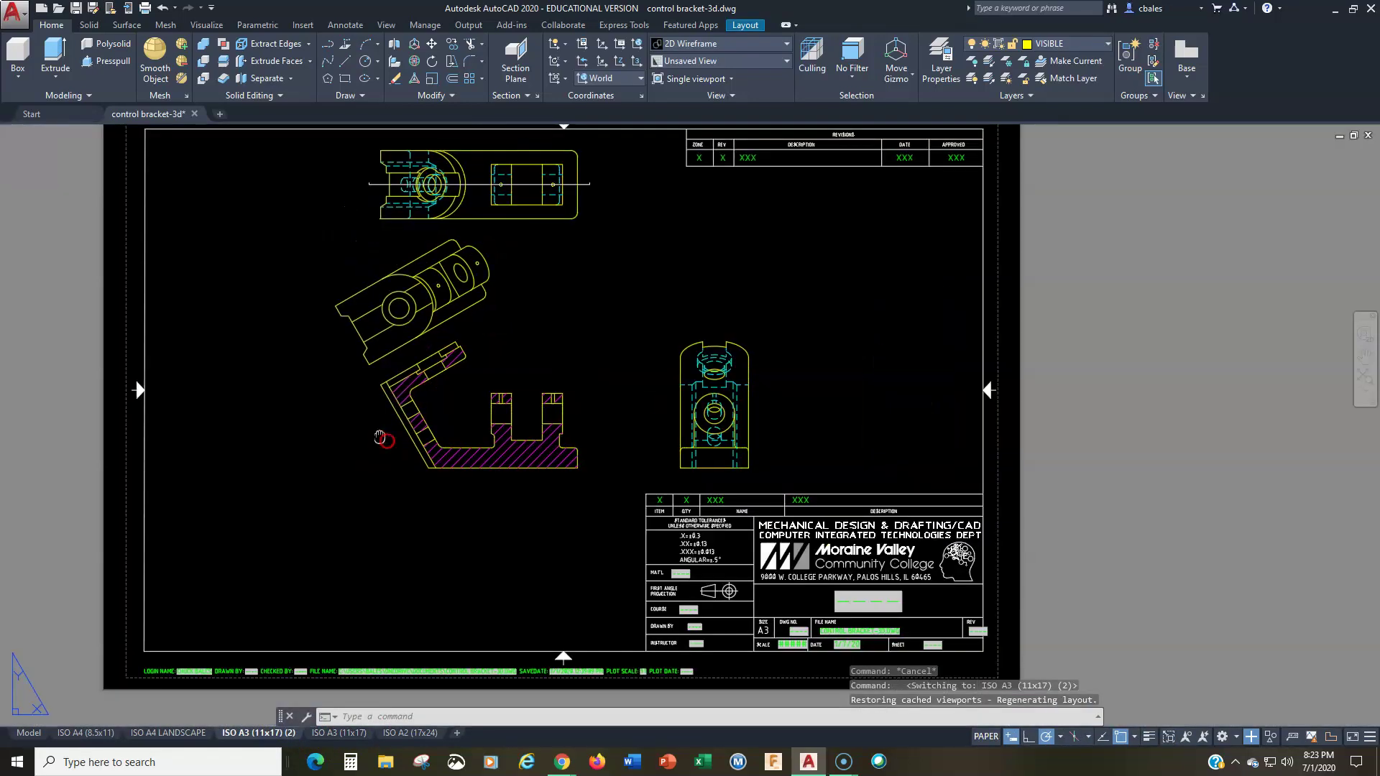
pyautogui.moveTo(379, 437); pyautogui.dragTo(409, 458, button='middle')
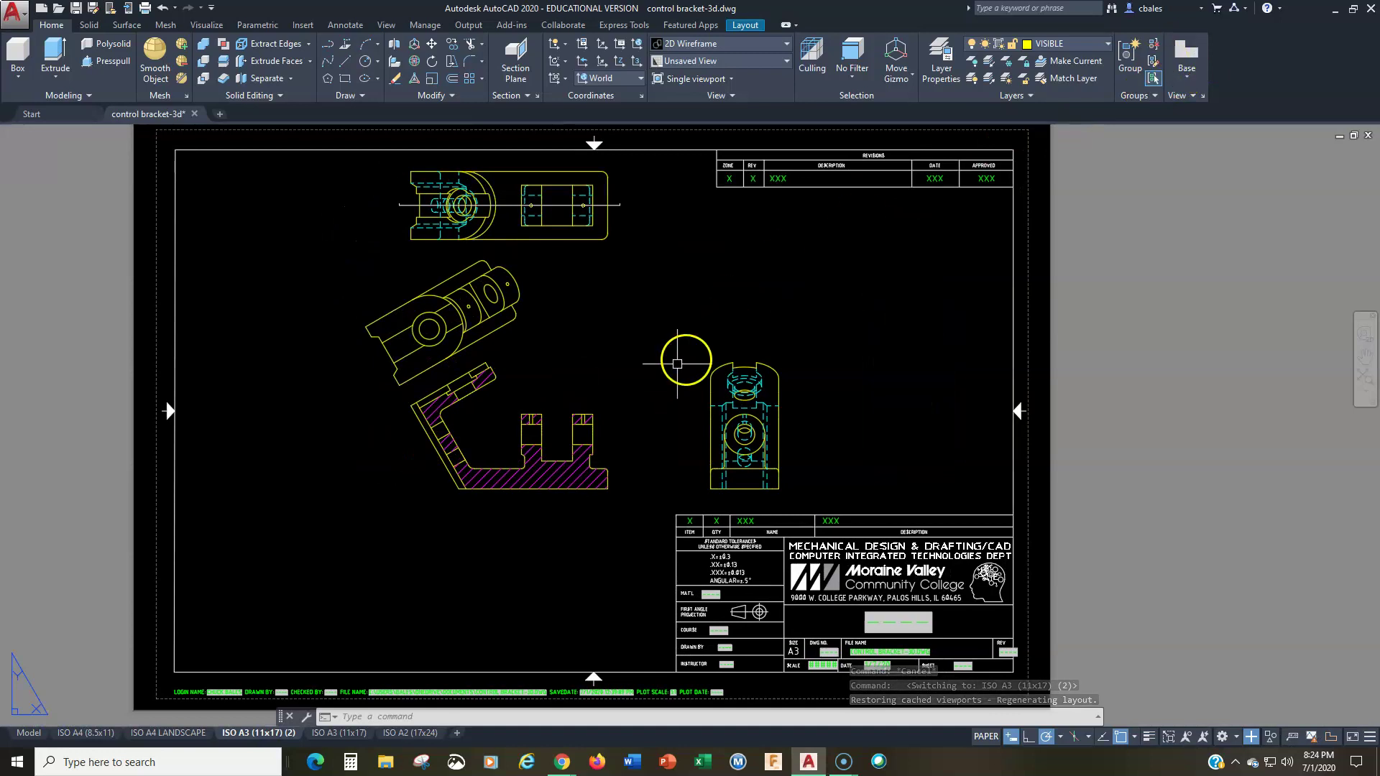
pyautogui.click(1186, 72)
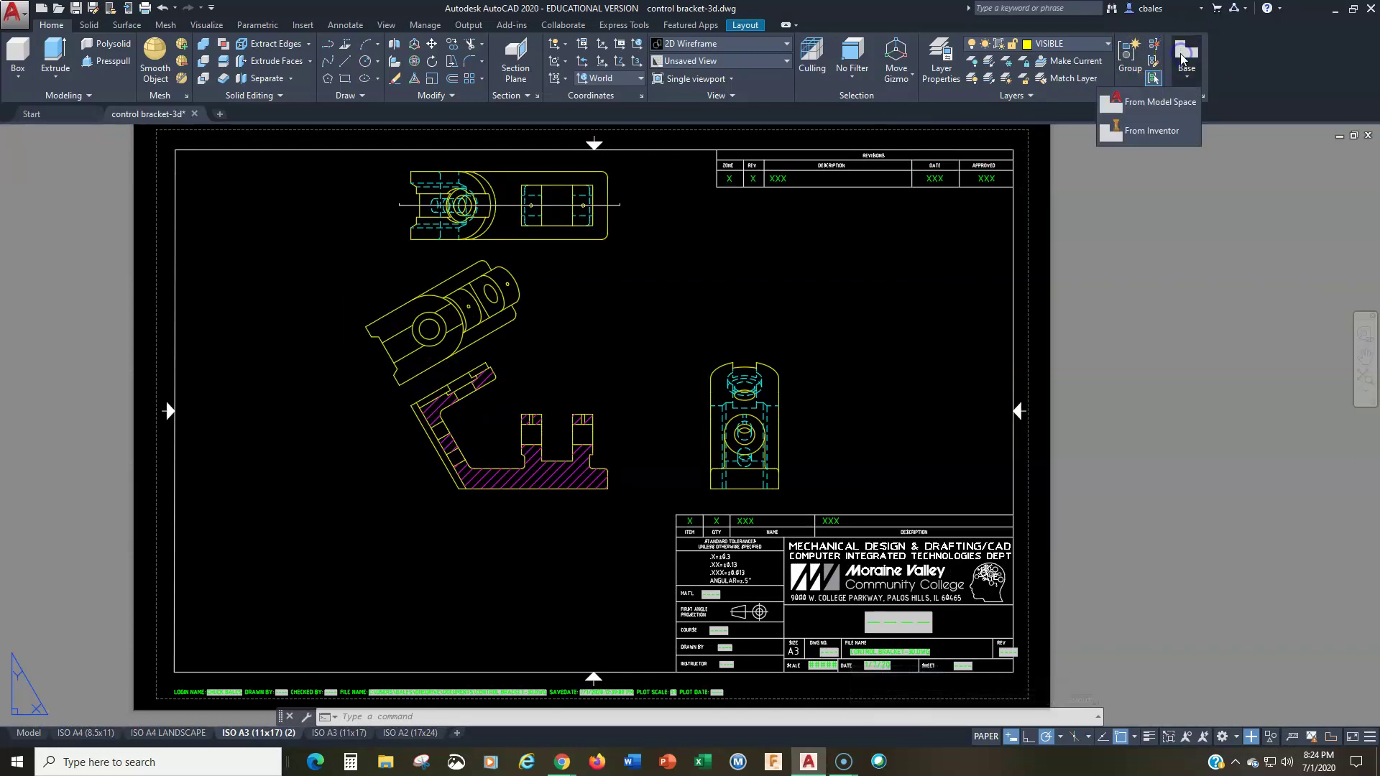
pyautogui.click(1148, 115)
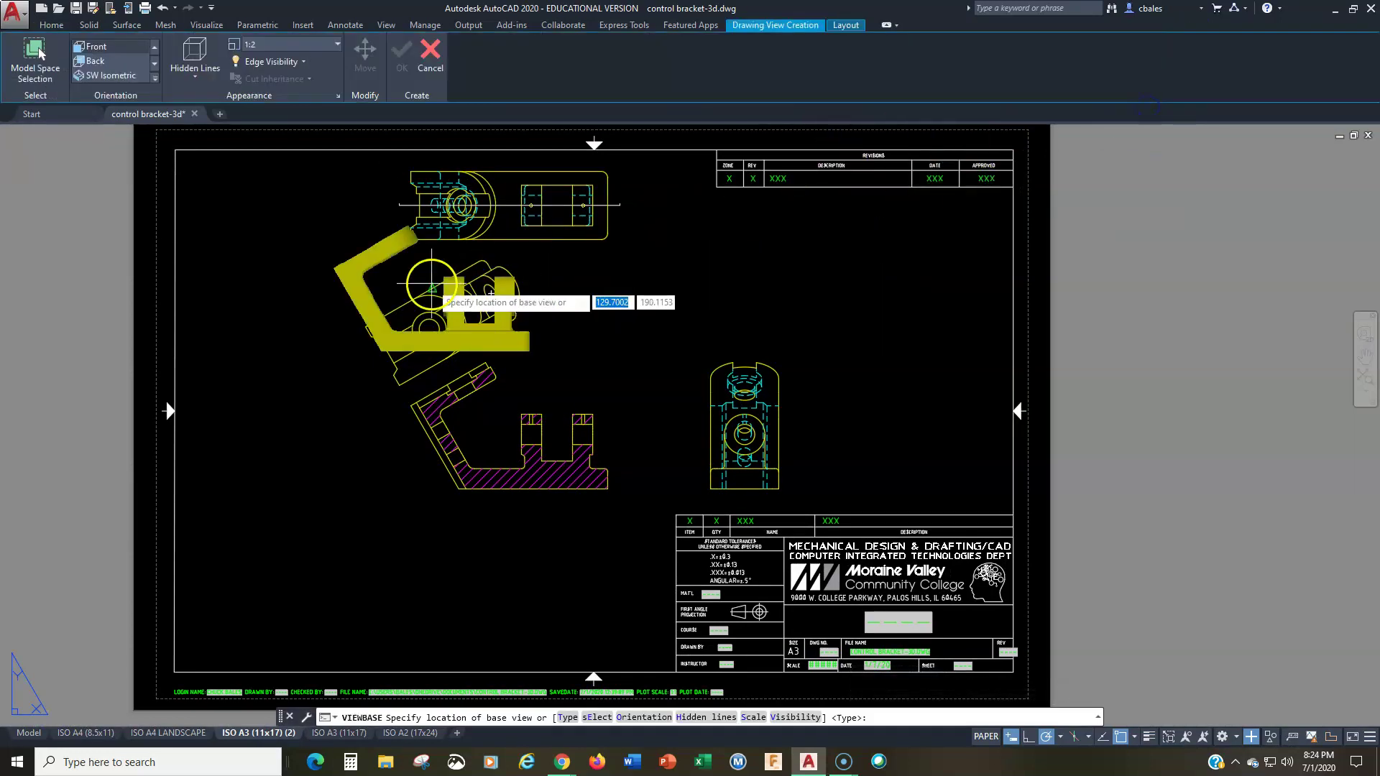
pyautogui.click(154, 46)
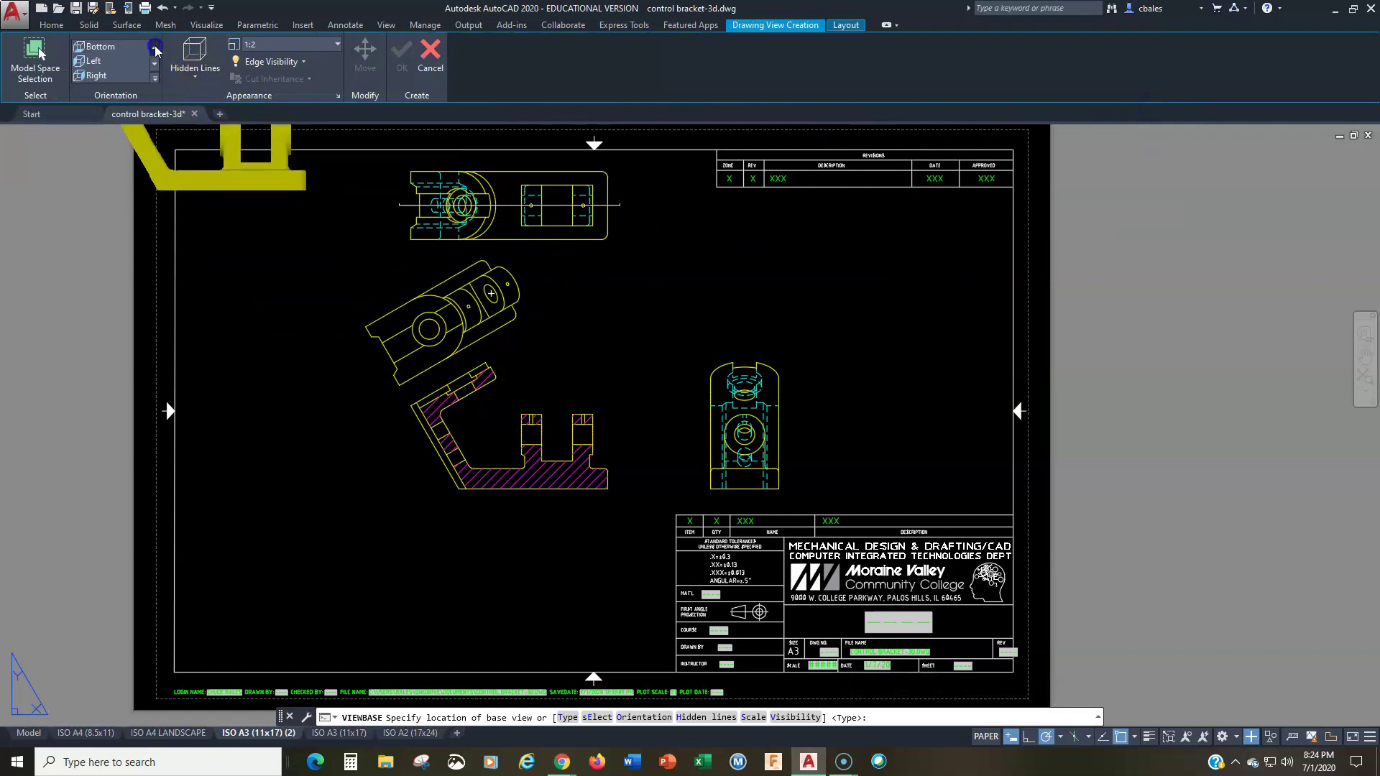
pyautogui.click(131, 52)
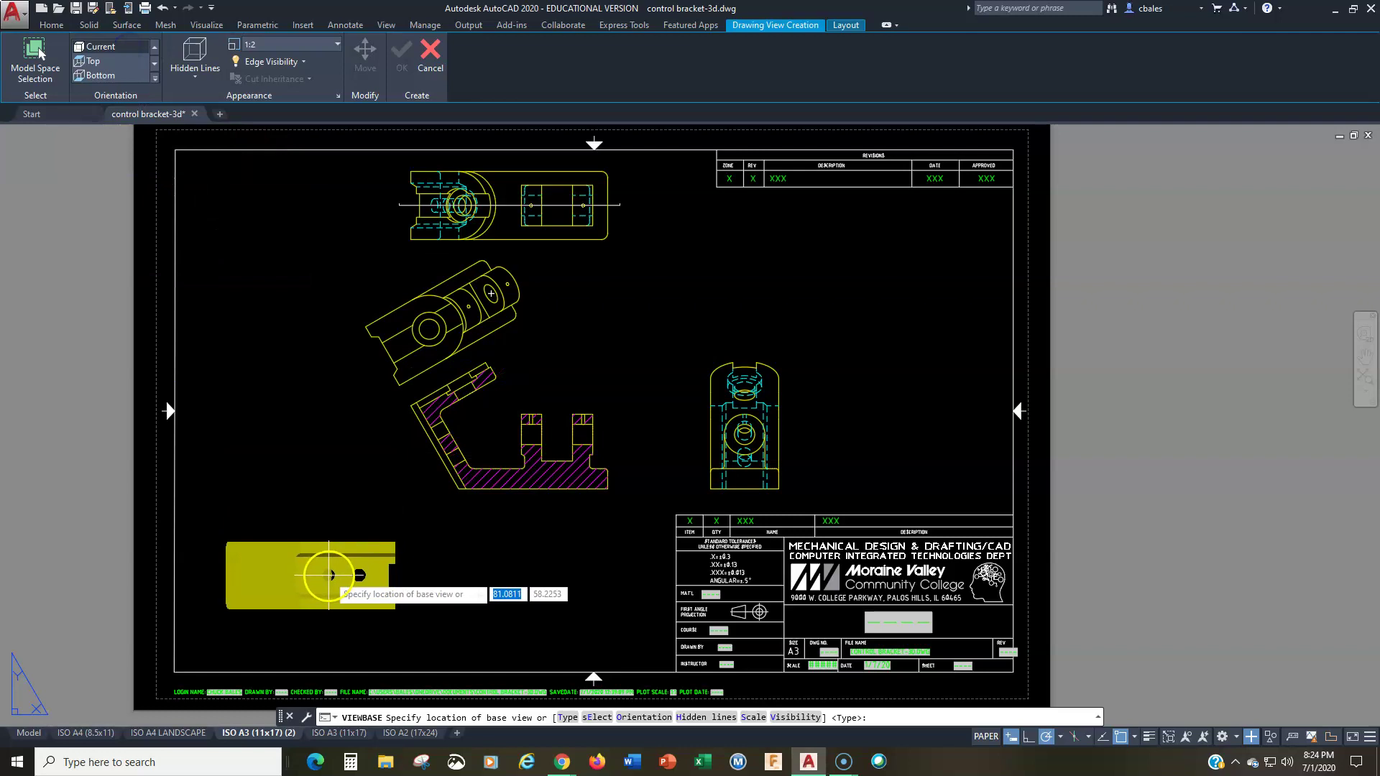
pyautogui.click(328, 575)
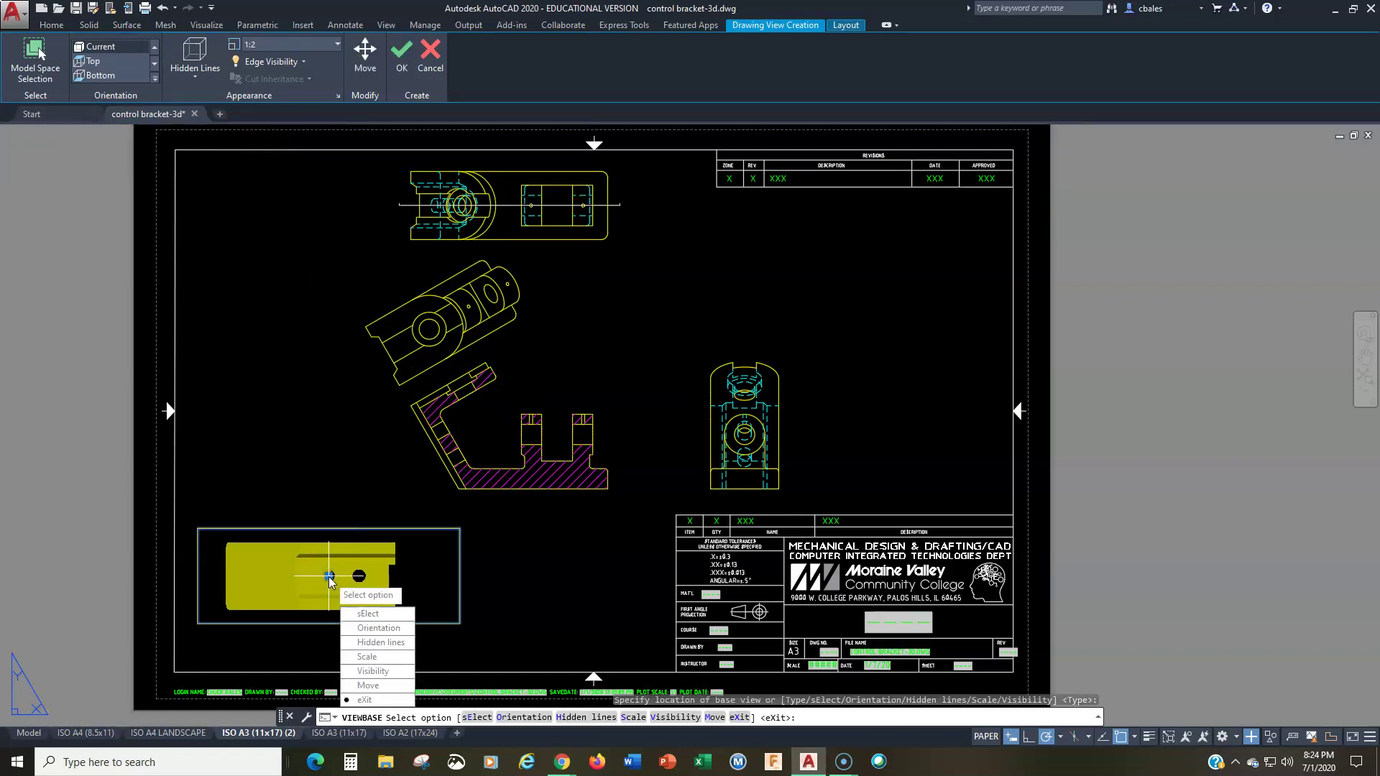
pyautogui.press('Return')
pyautogui.press('Return')
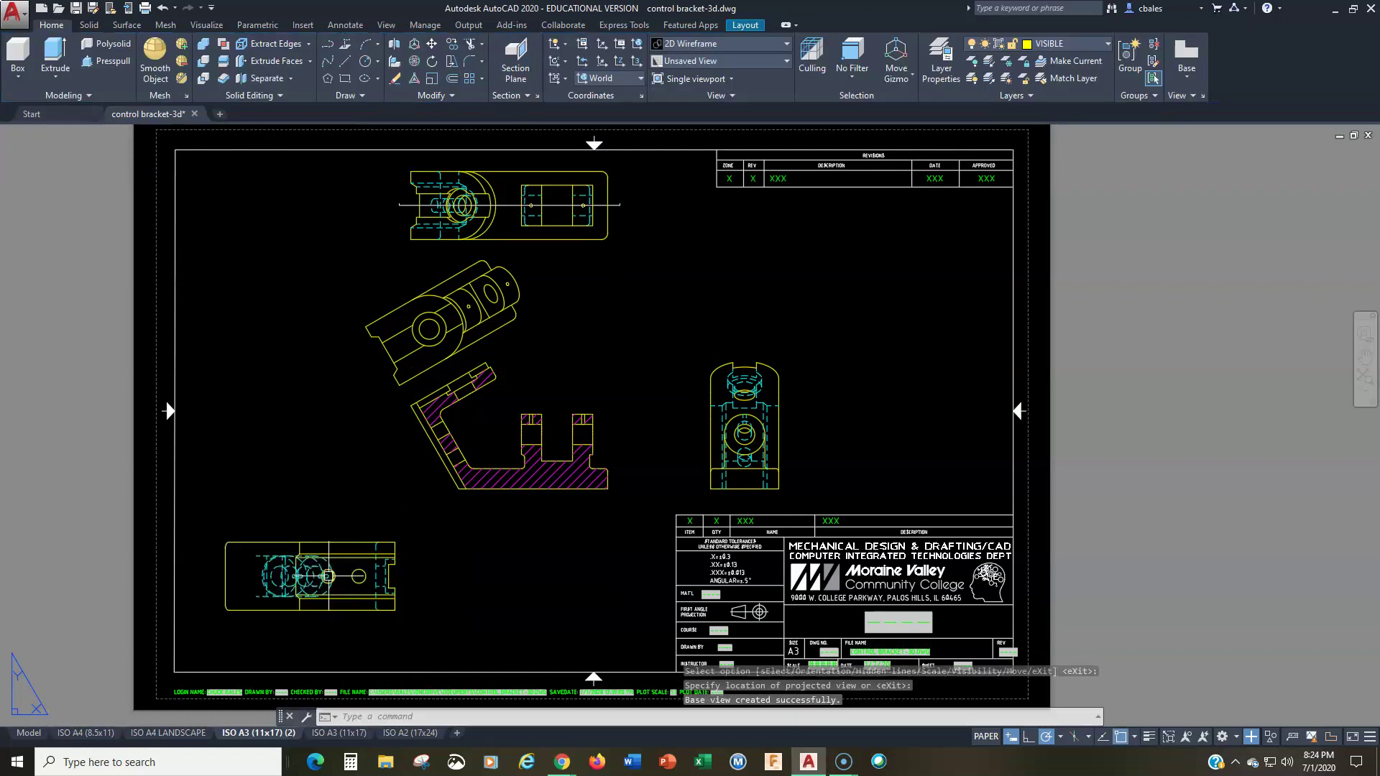
# Rotate the new base view to 300 degrees about the centre of its outer plate hole, parallel to the section view's two-hole plate.
pyautogui.write('ro')
pyautogui.press('Return')
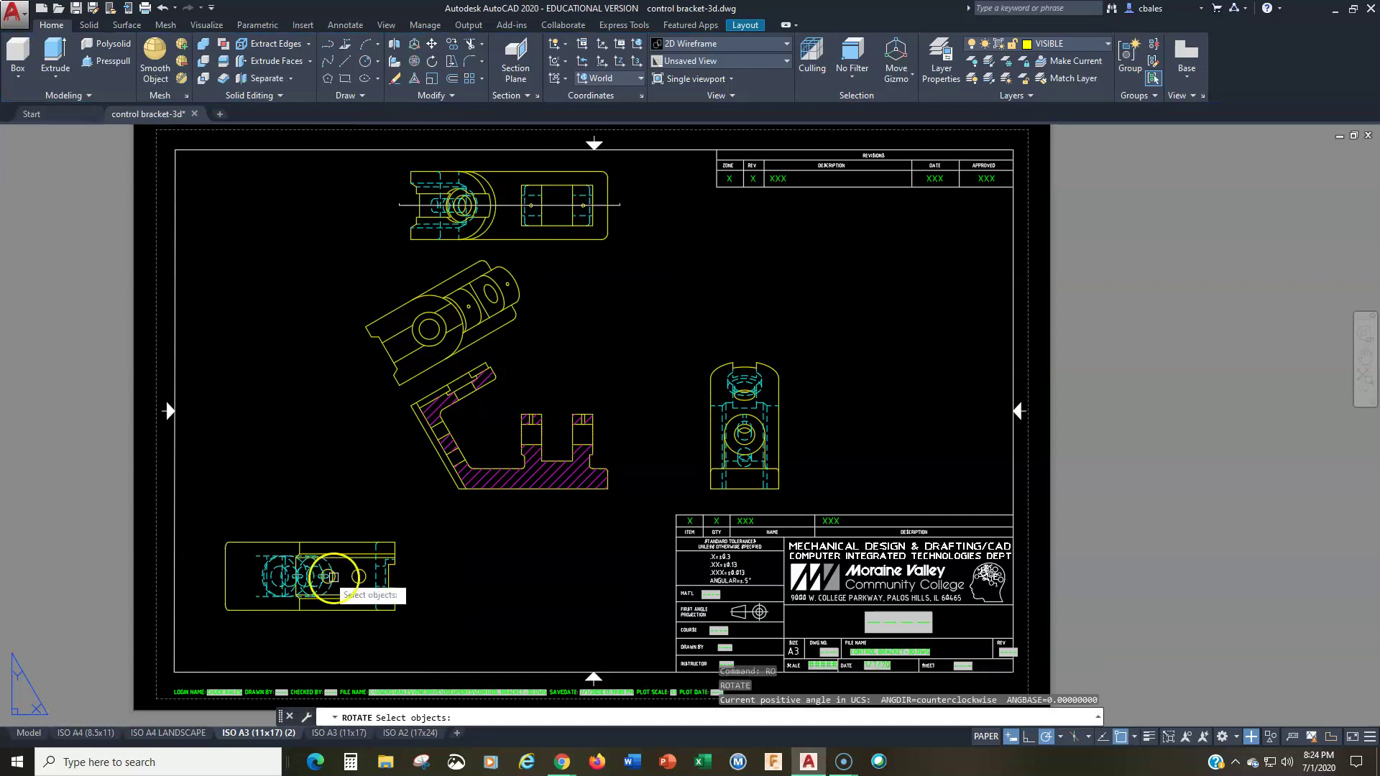
pyautogui.click(352, 578)
pyautogui.press('Return')
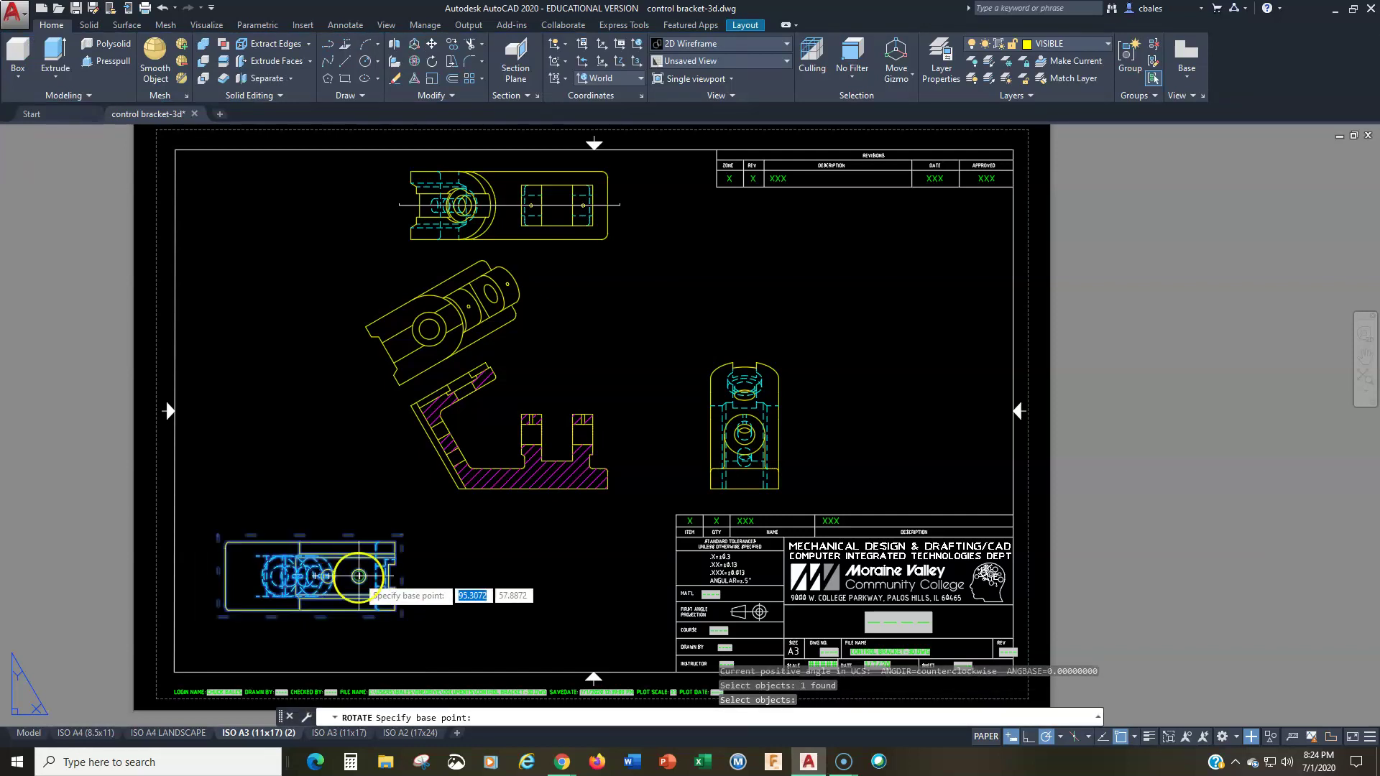
pyautogui.click(359, 576)
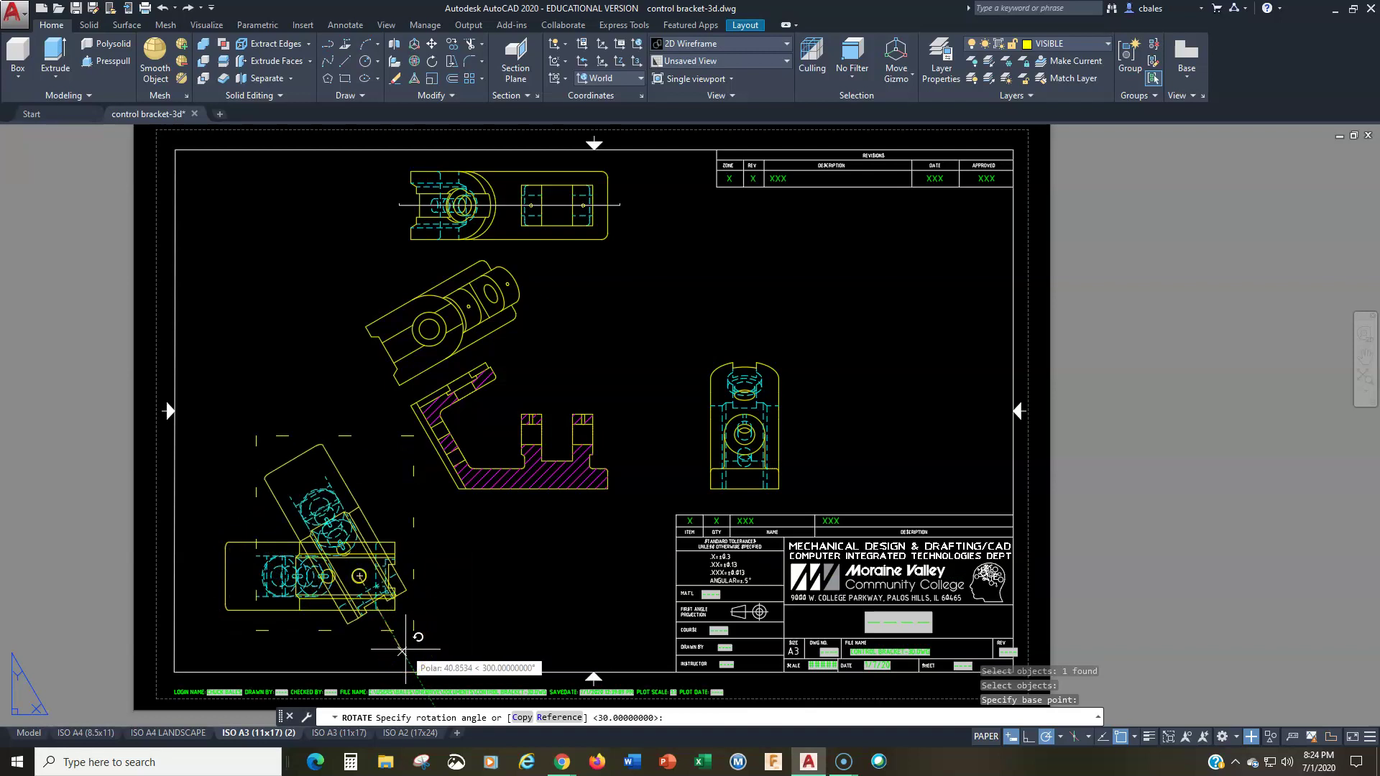
pyautogui.click(402, 651)
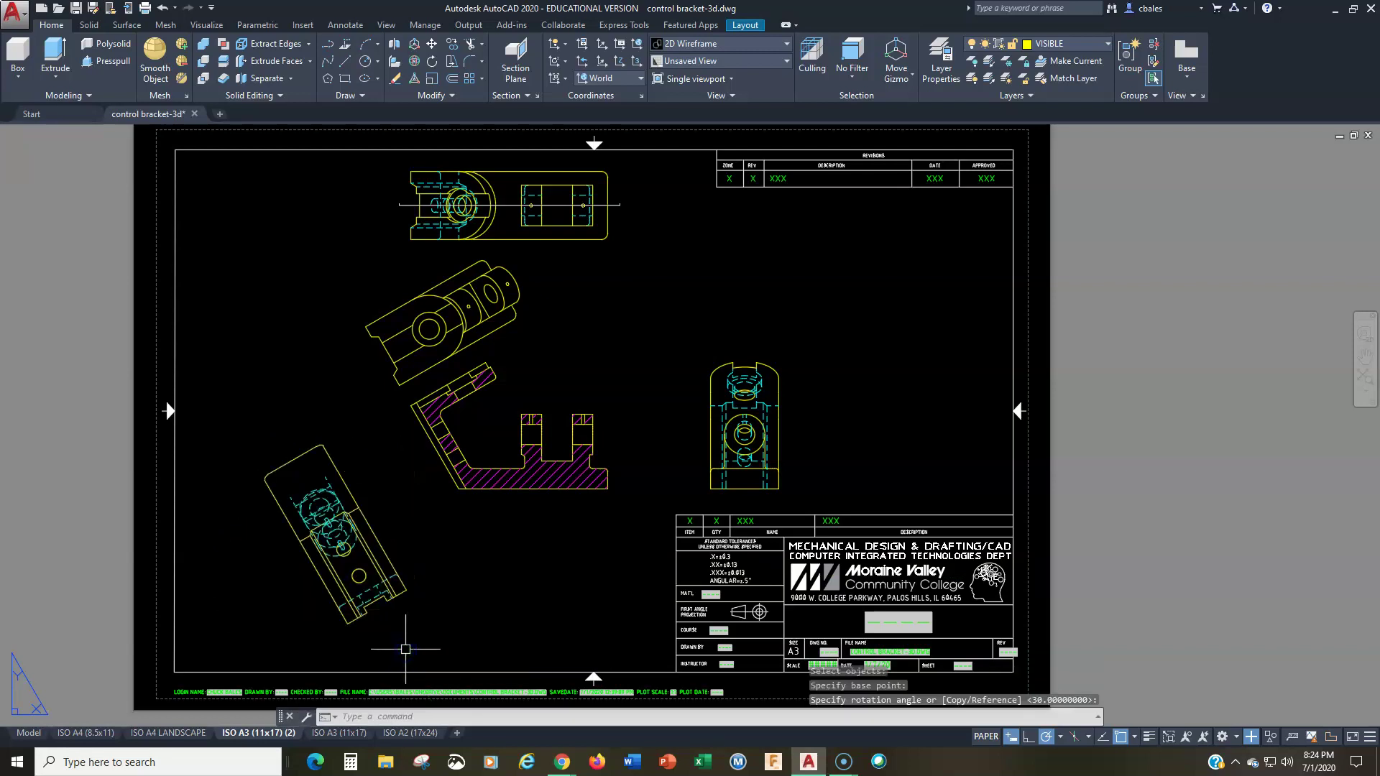
# Move the rotated view by its notched end's corner nearest the section view onto the lower outer corner where the section's inclined plate meets the base.
pyautogui.write('m')
pyautogui.press('Return')
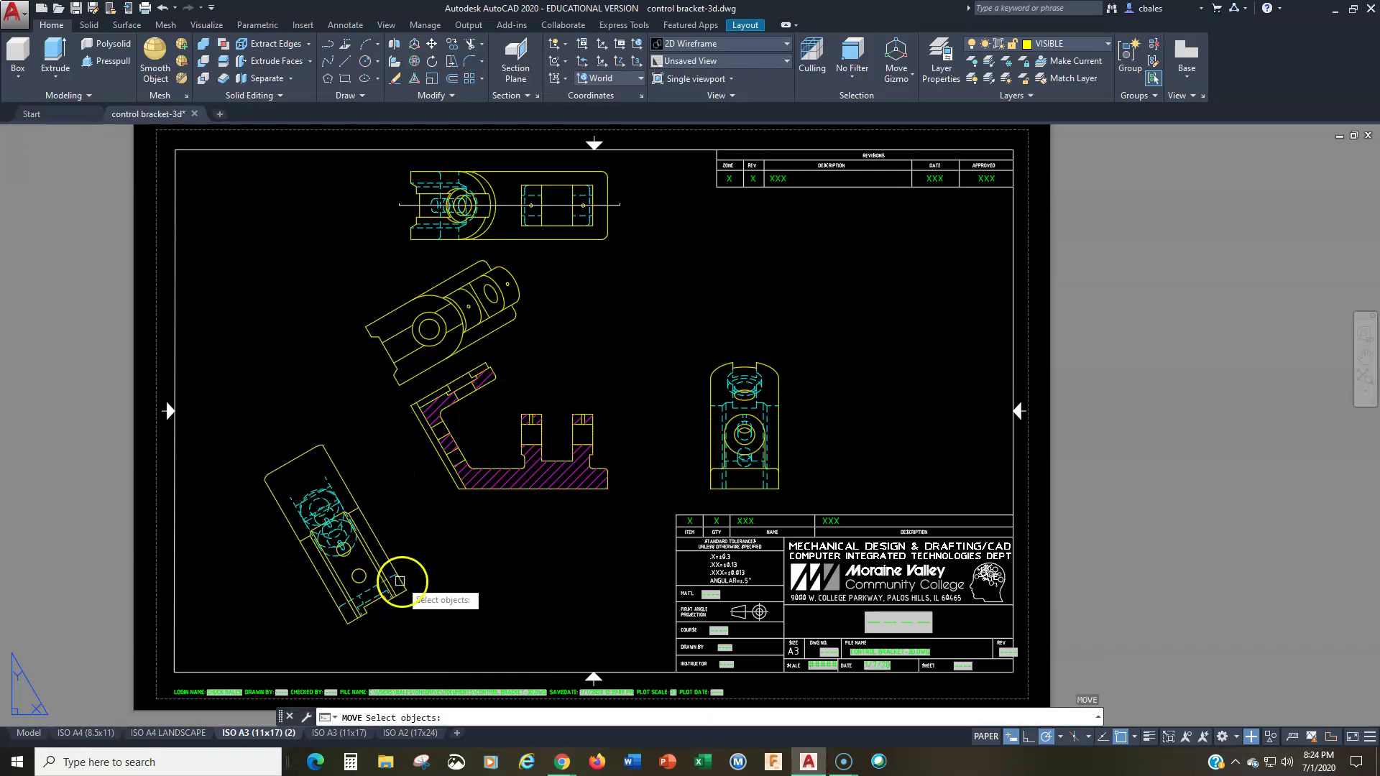
pyautogui.click(413, 583)
pyautogui.press('Return')
pyautogui.click(407, 588)
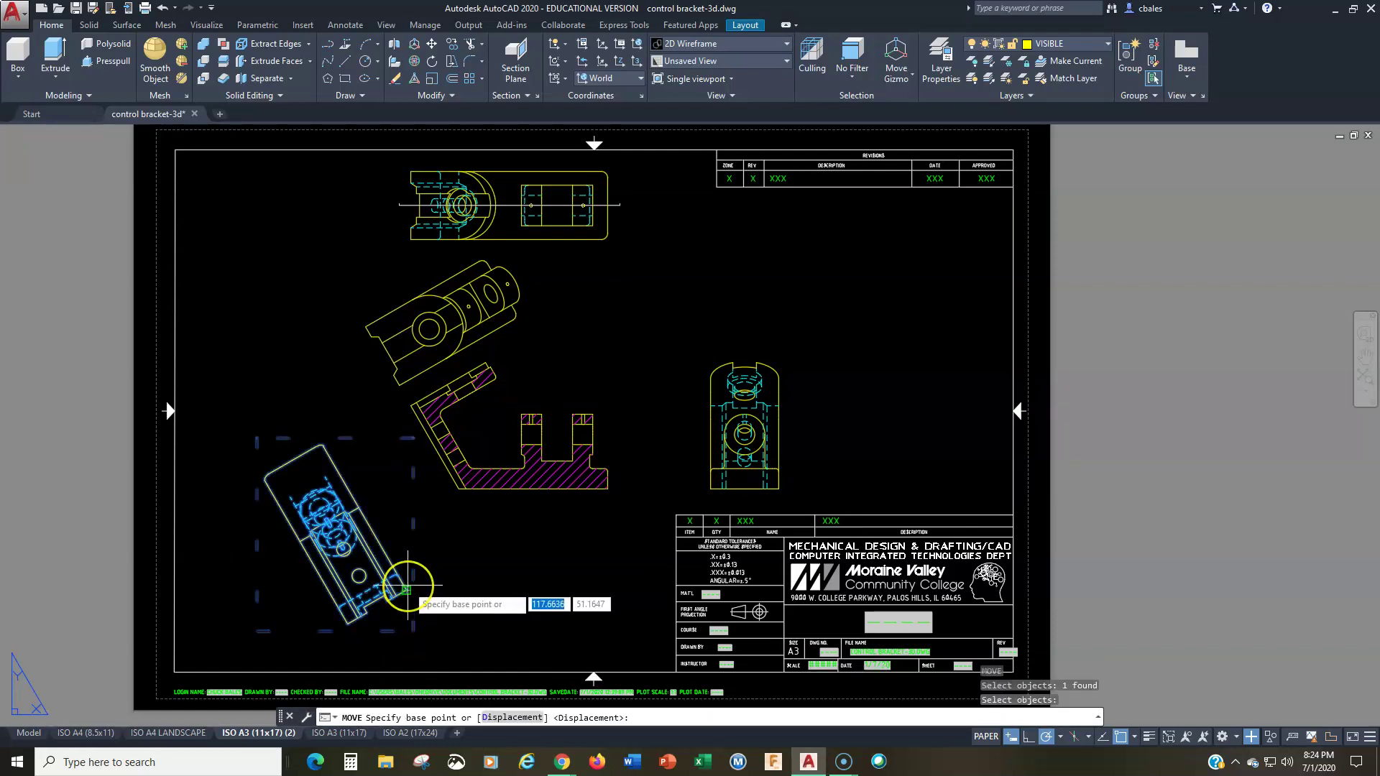
pyautogui.click(406, 590)
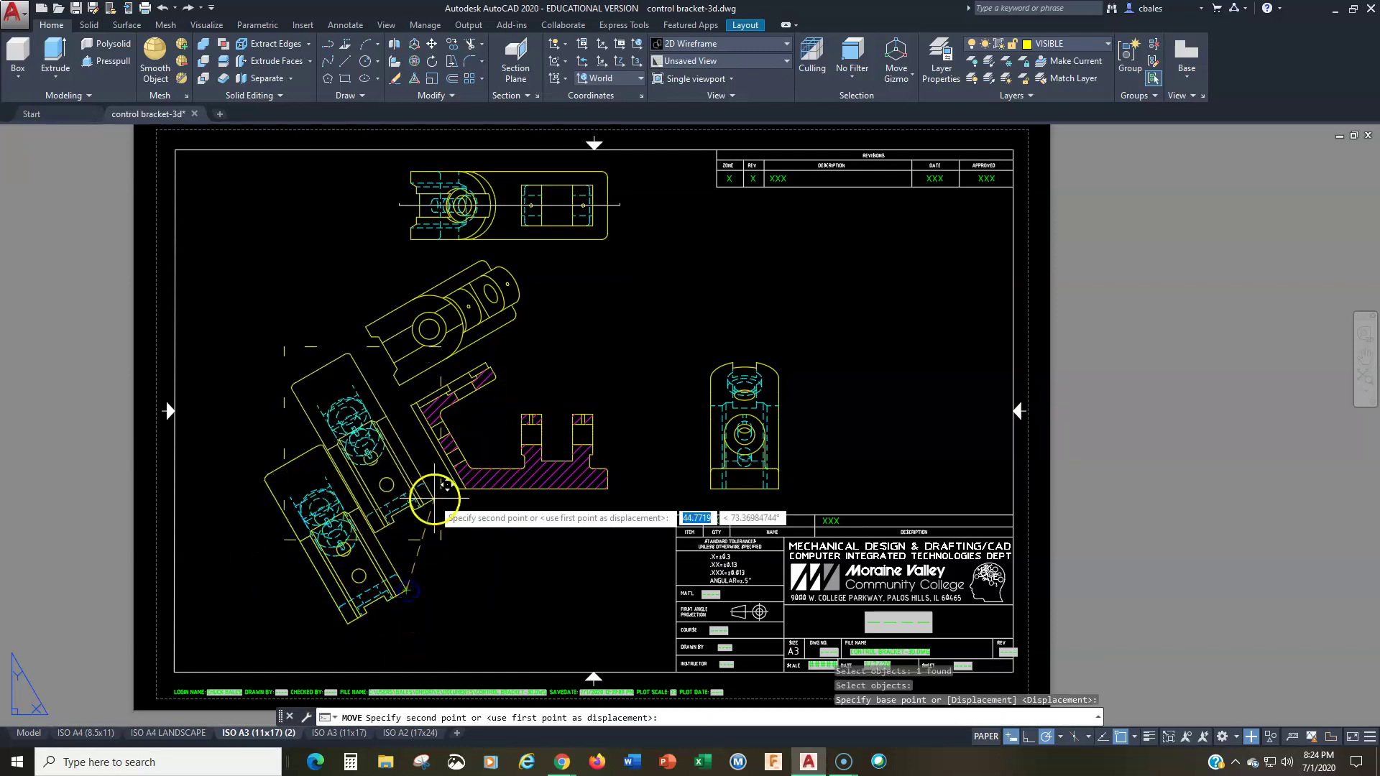
pyautogui.click(459, 488)
# Move the rotated view about 17 mm at 210 degrees, perpendicularly away from the section view's two-hole plate.
pyautogui.press('Return')
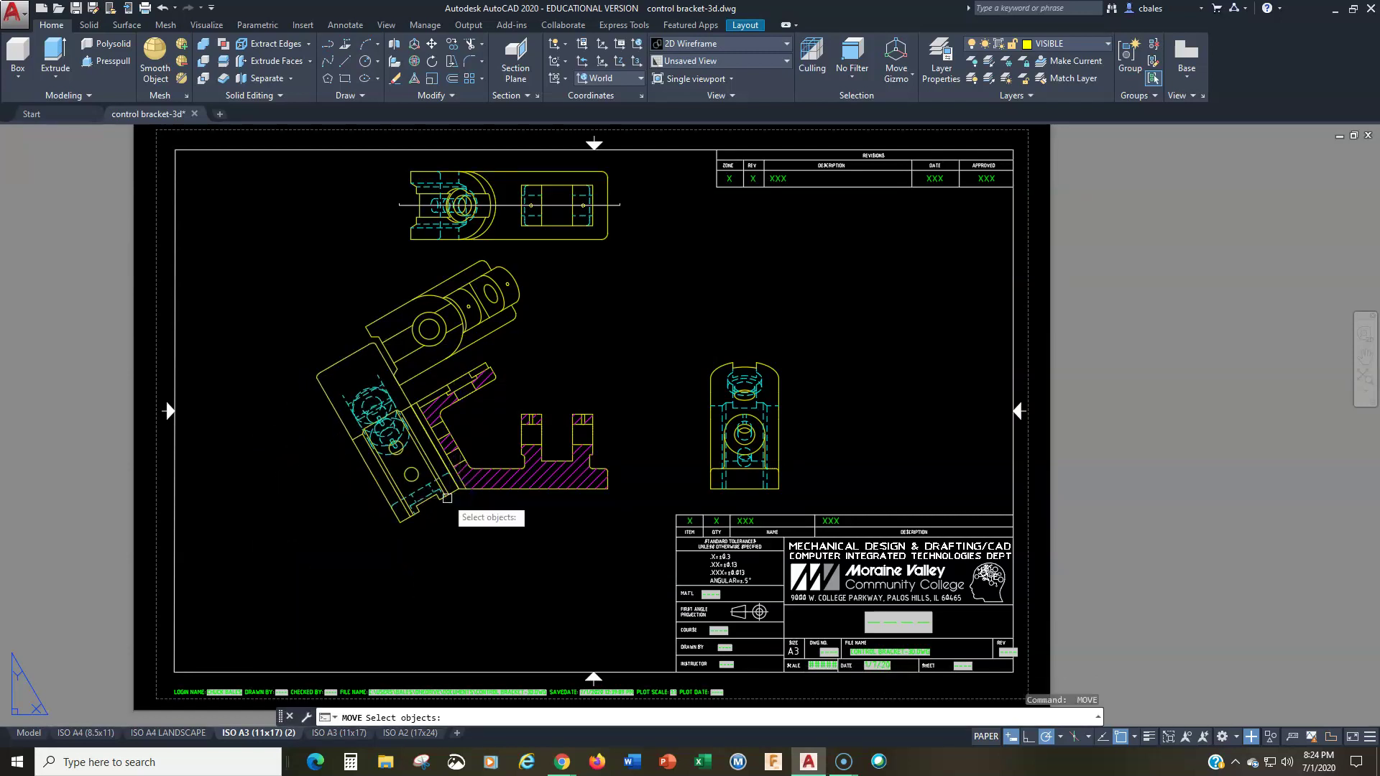
pyautogui.click(453, 520)
pyautogui.rightClick(539, 585)
pyautogui.click(545, 590)
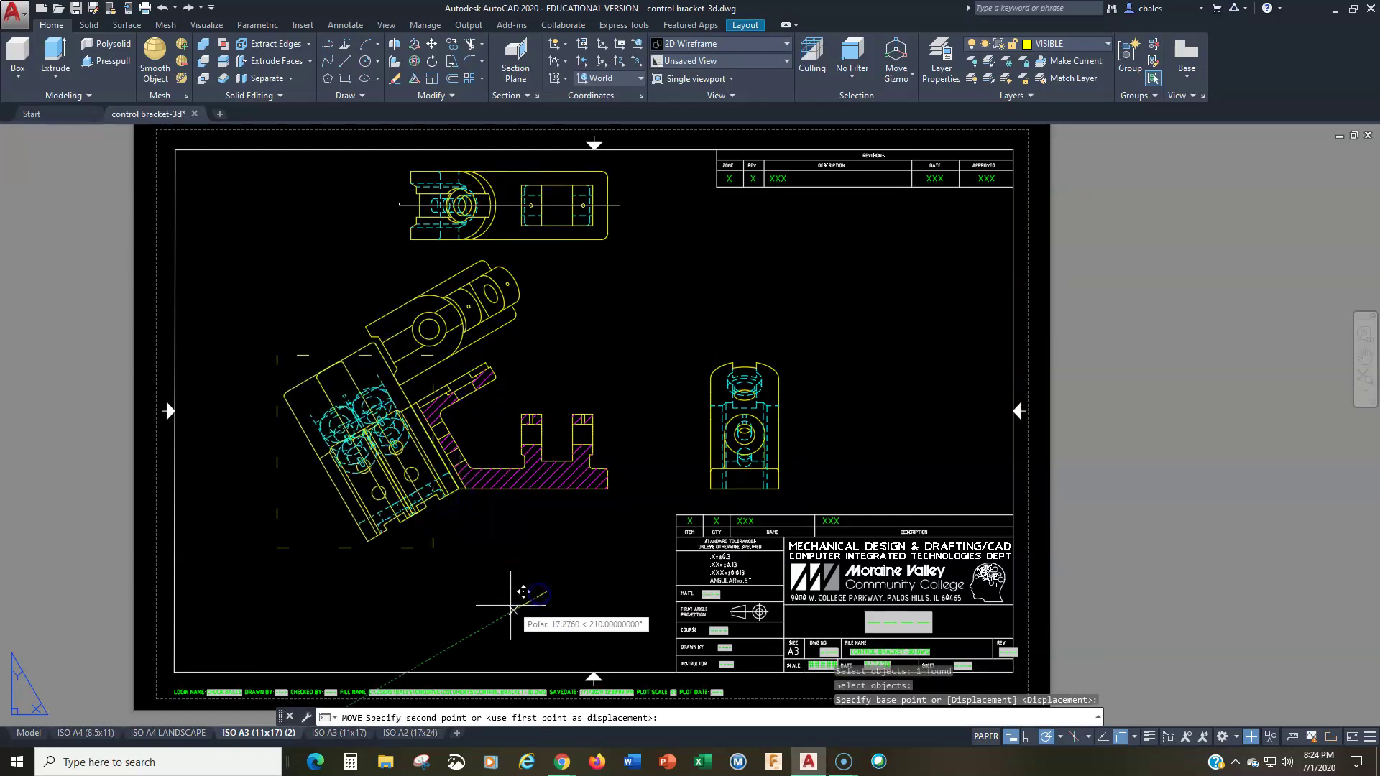
pyautogui.click(508, 606)
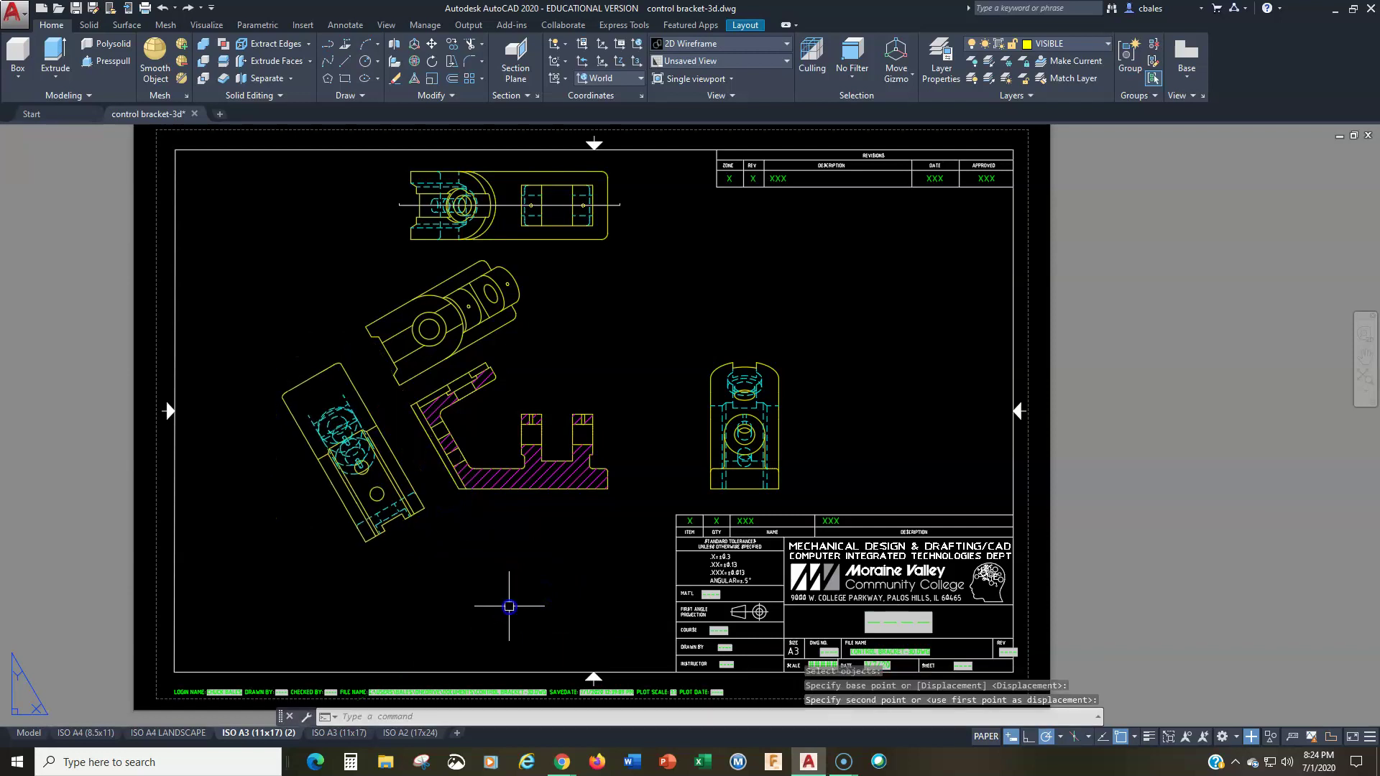
pyautogui.press('Escape')
pyautogui.press('Escape')
# Edit the two-hole face's auxiliary view to show visible lines only.
pyautogui.click(359, 453)
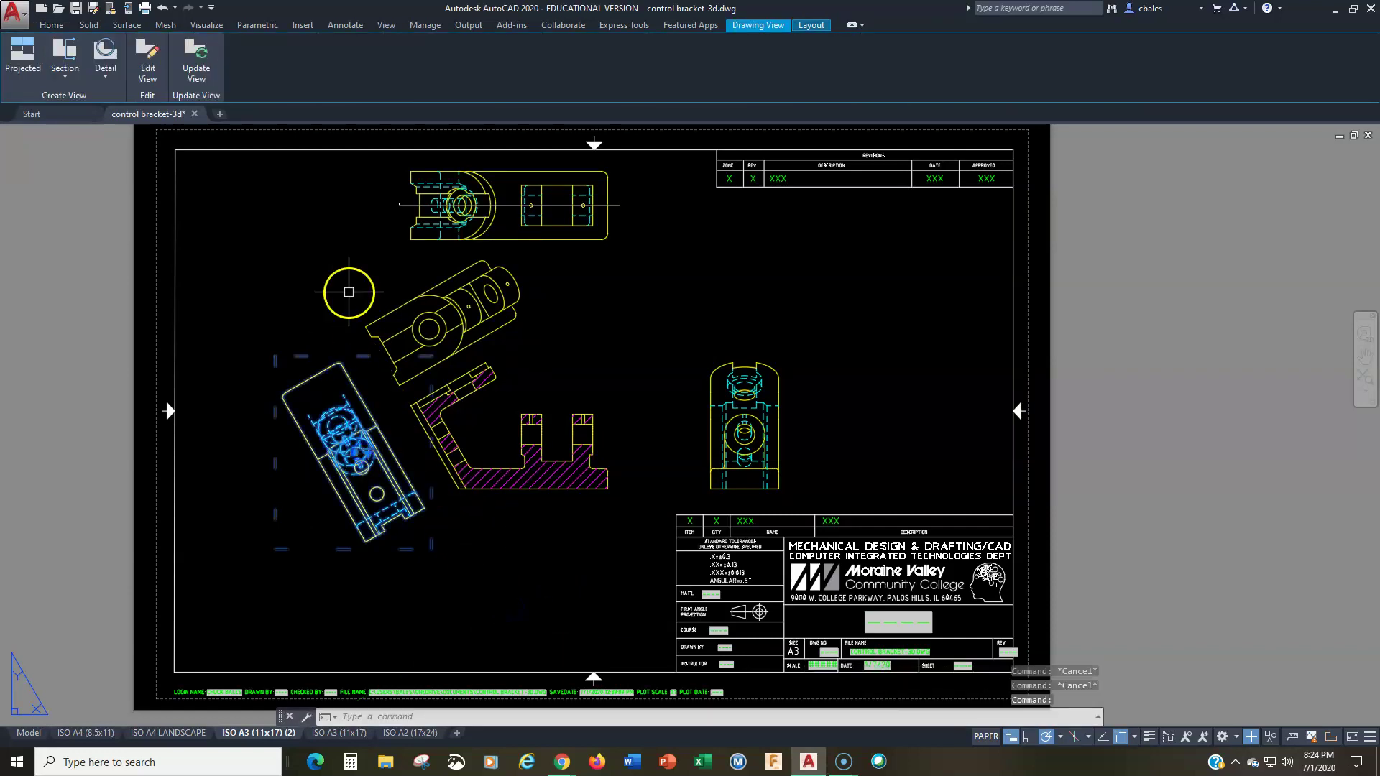
pyautogui.click(149, 82)
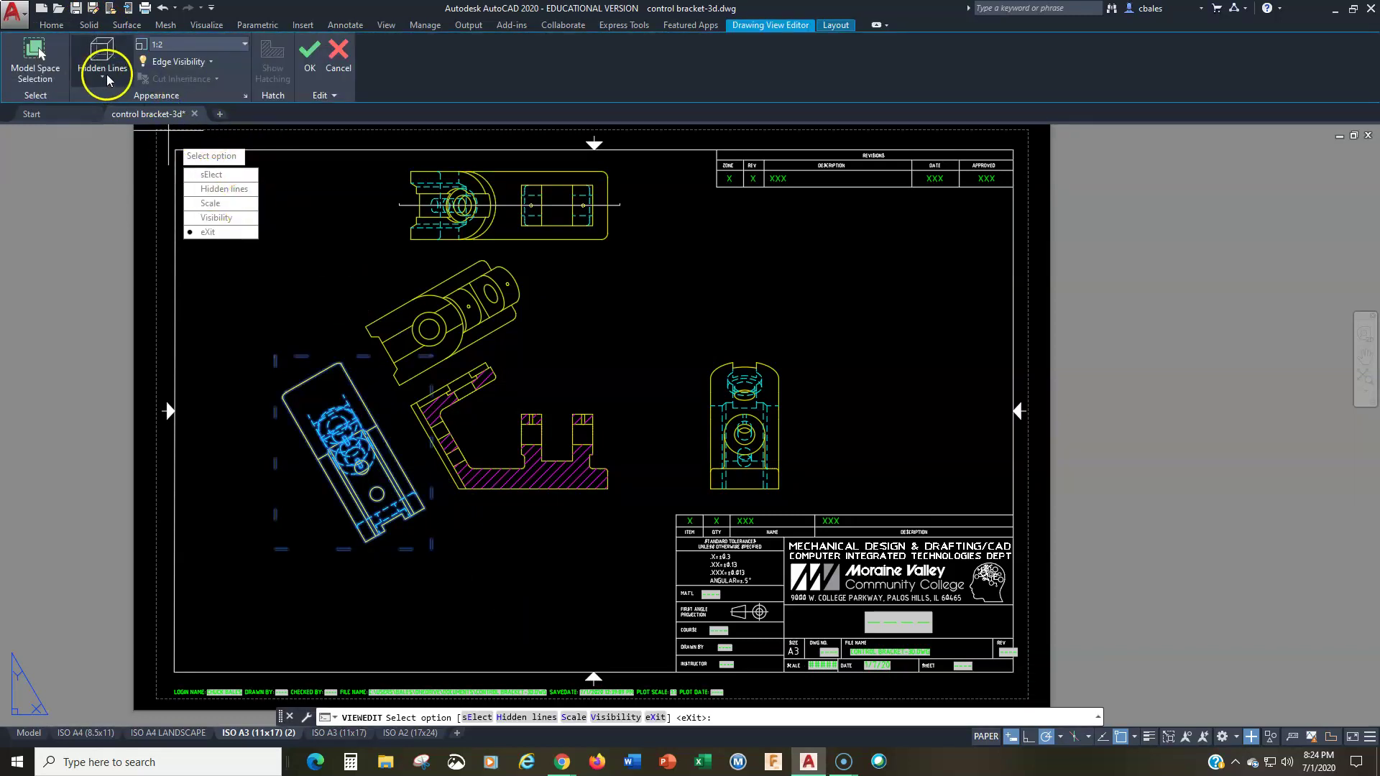
pyautogui.click(101, 79)
pyautogui.click(68, 92)
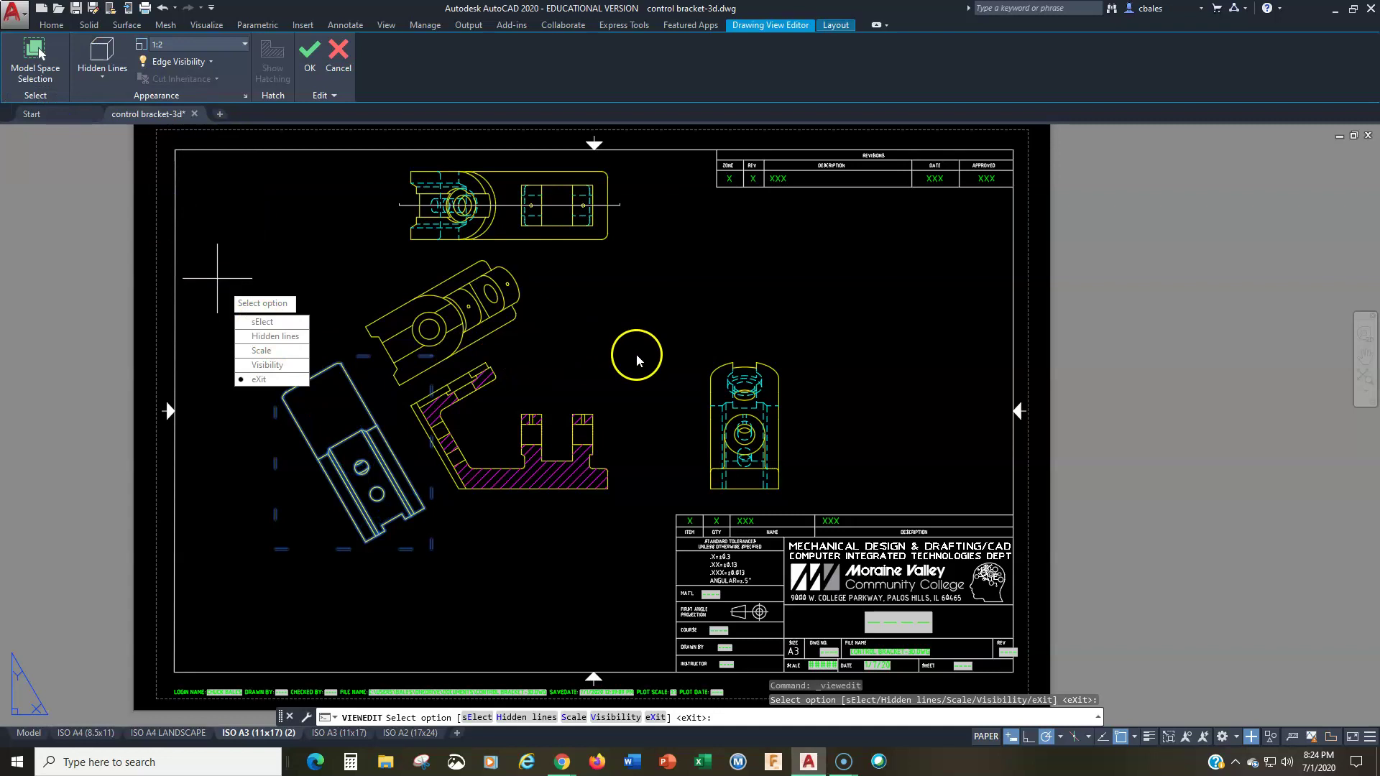
pyautogui.press('Escape')
pyautogui.press('Escape')
pyautogui.press('Escape')
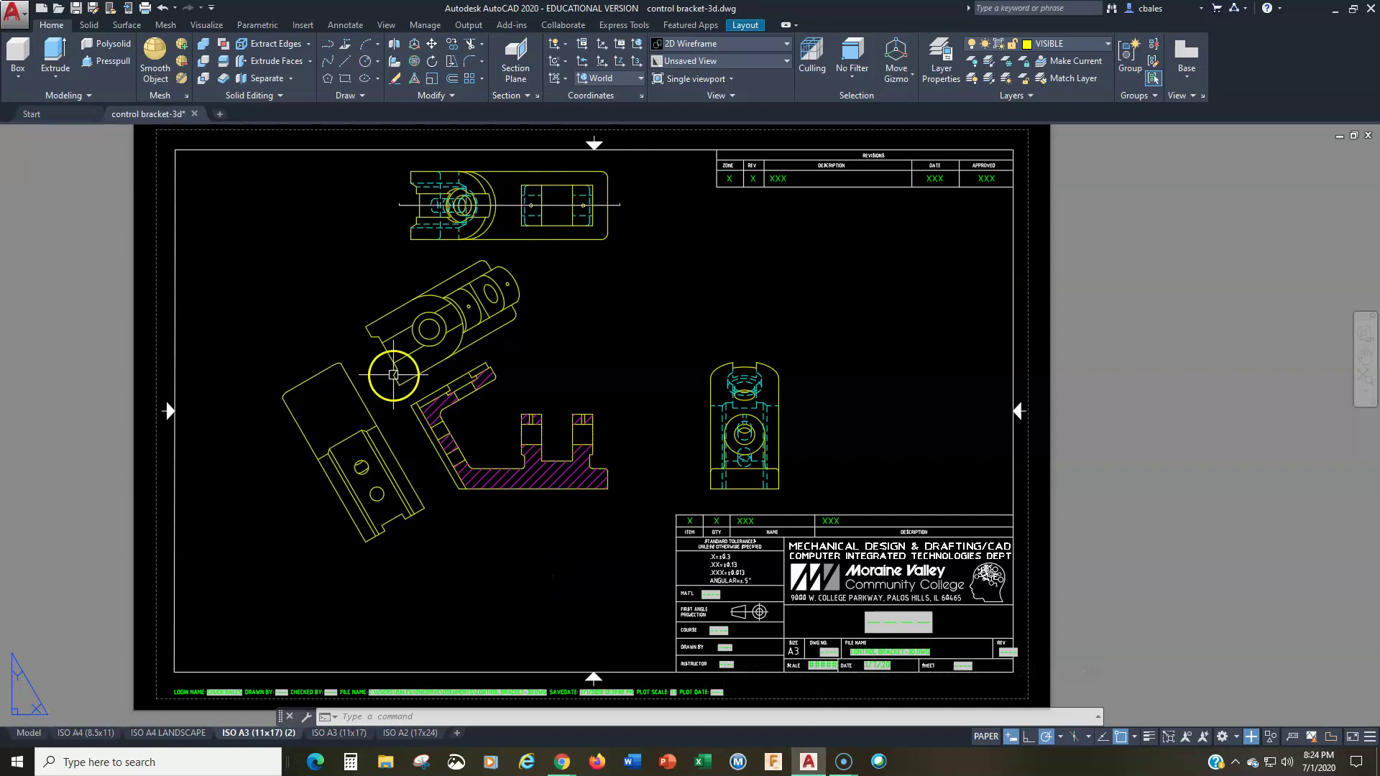
# Freeze the MD_Annotation layer to hide the automatic section line across the top view.
pyautogui.scroll(2, 435, 416)
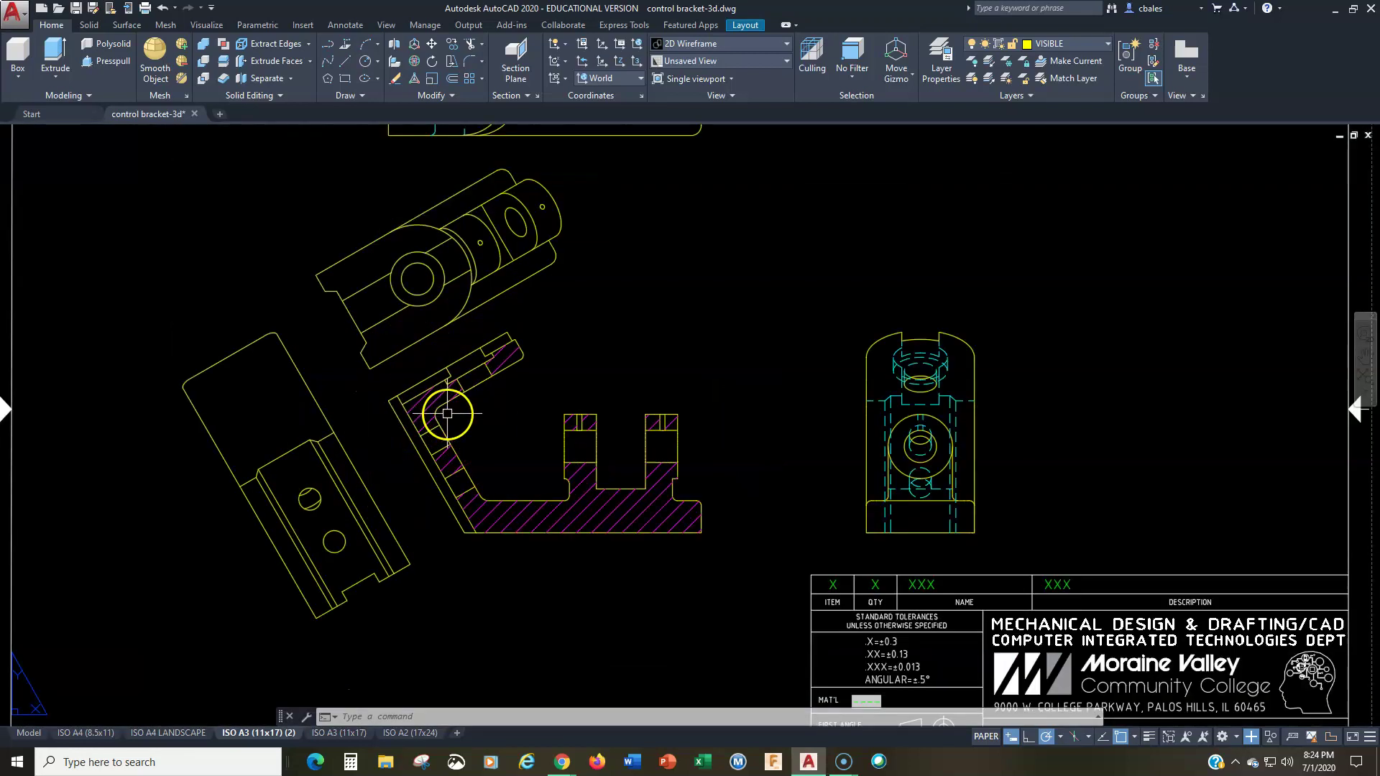
pyautogui.moveTo(487, 456); pyautogui.dragTo(491, 497, button='middle')
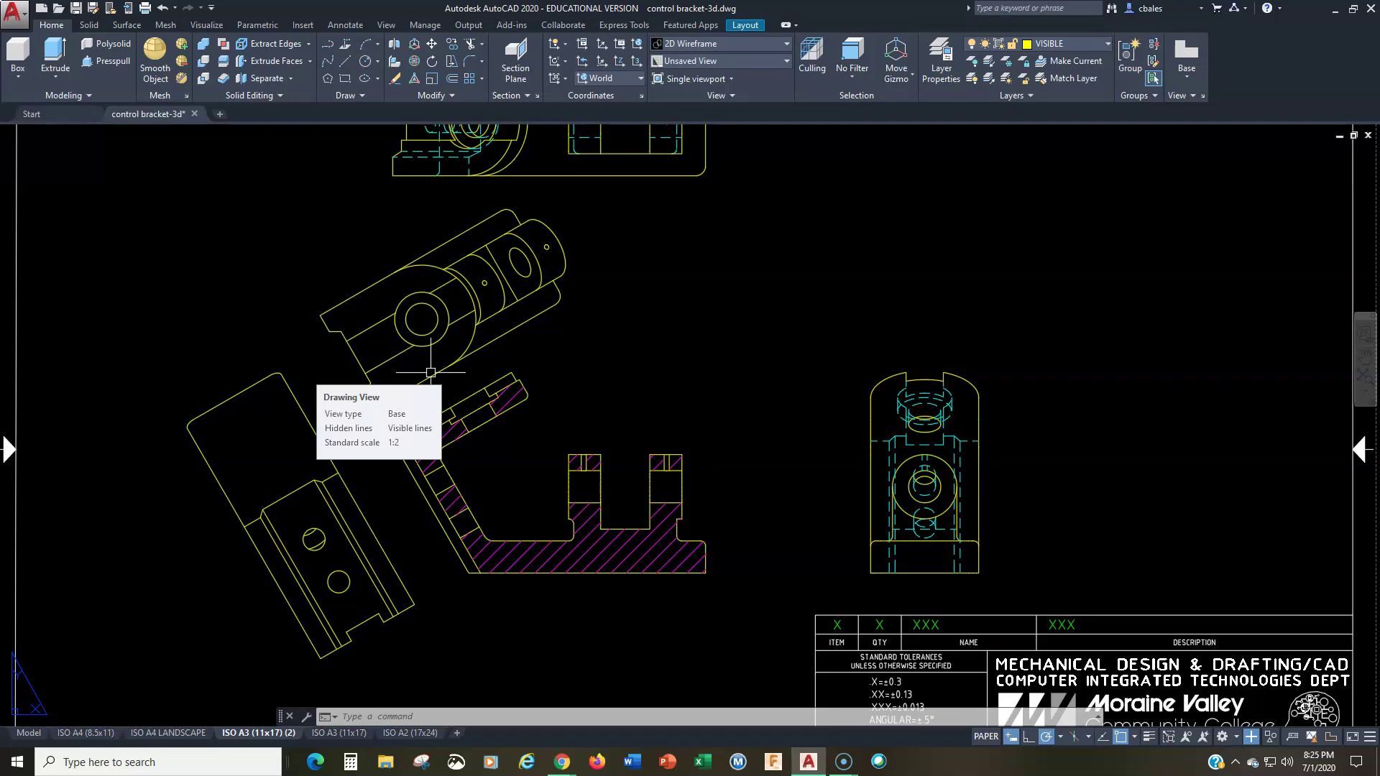
pyautogui.moveTo(604, 307); pyautogui.dragTo(594, 452, button='middle')
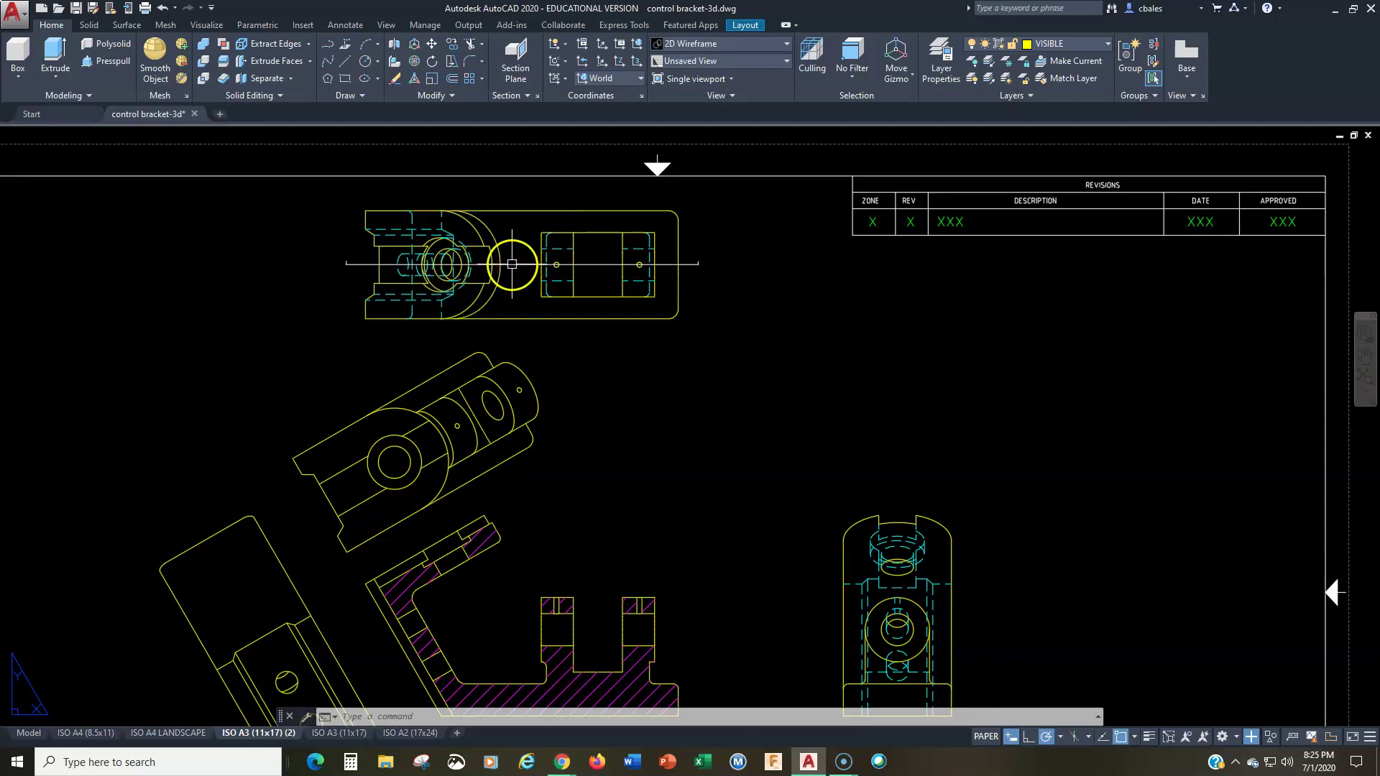
pyautogui.click(941, 59)
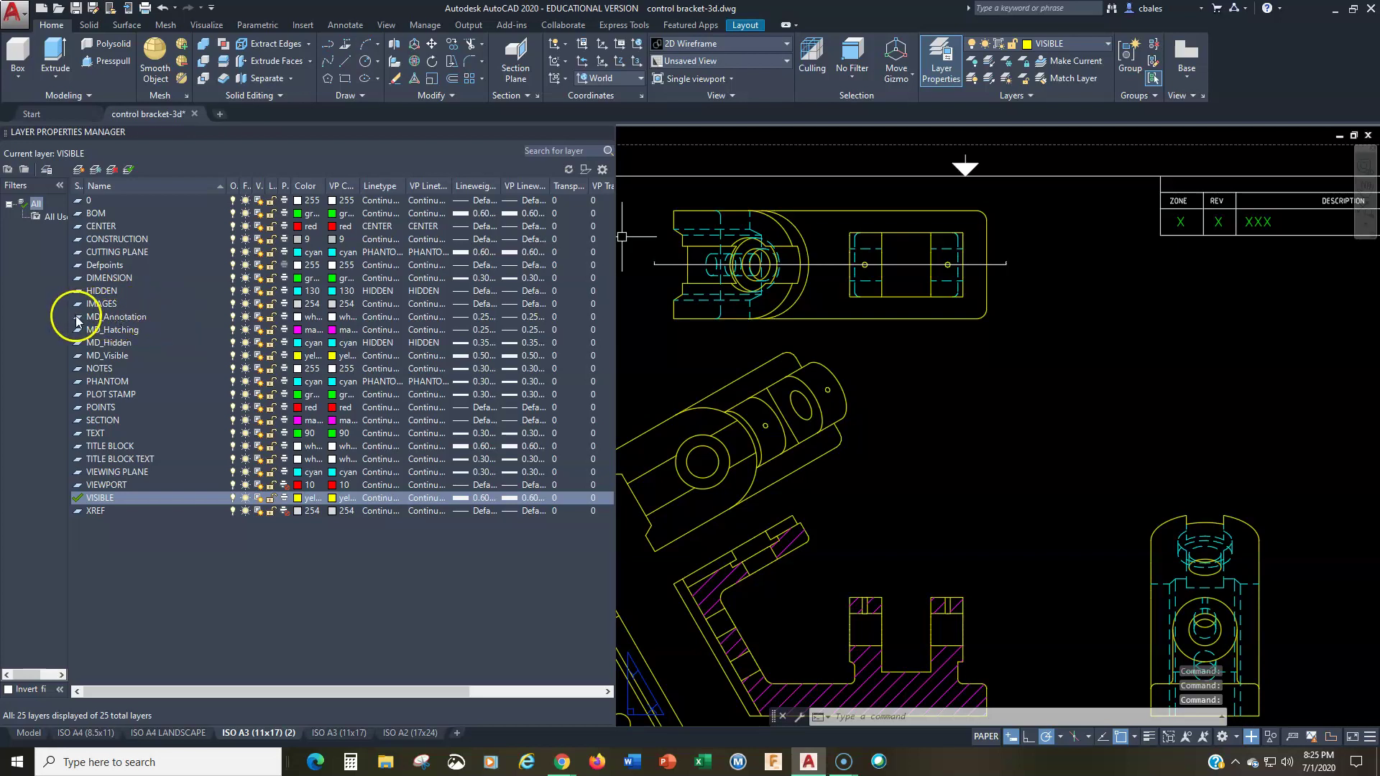
pyautogui.click(245, 318)
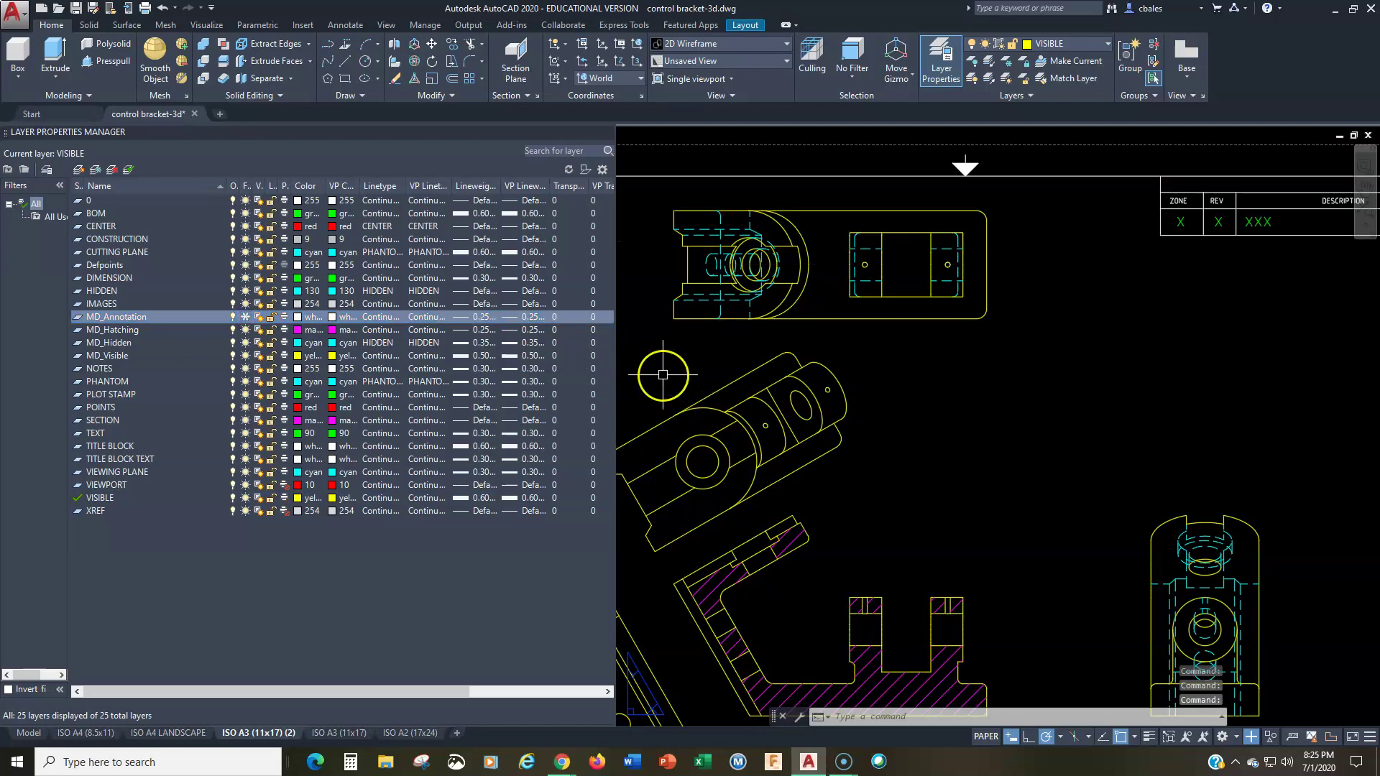
pyautogui.rightClick(662, 374)
pyautogui.press('Escape')
pyautogui.press('Escape')
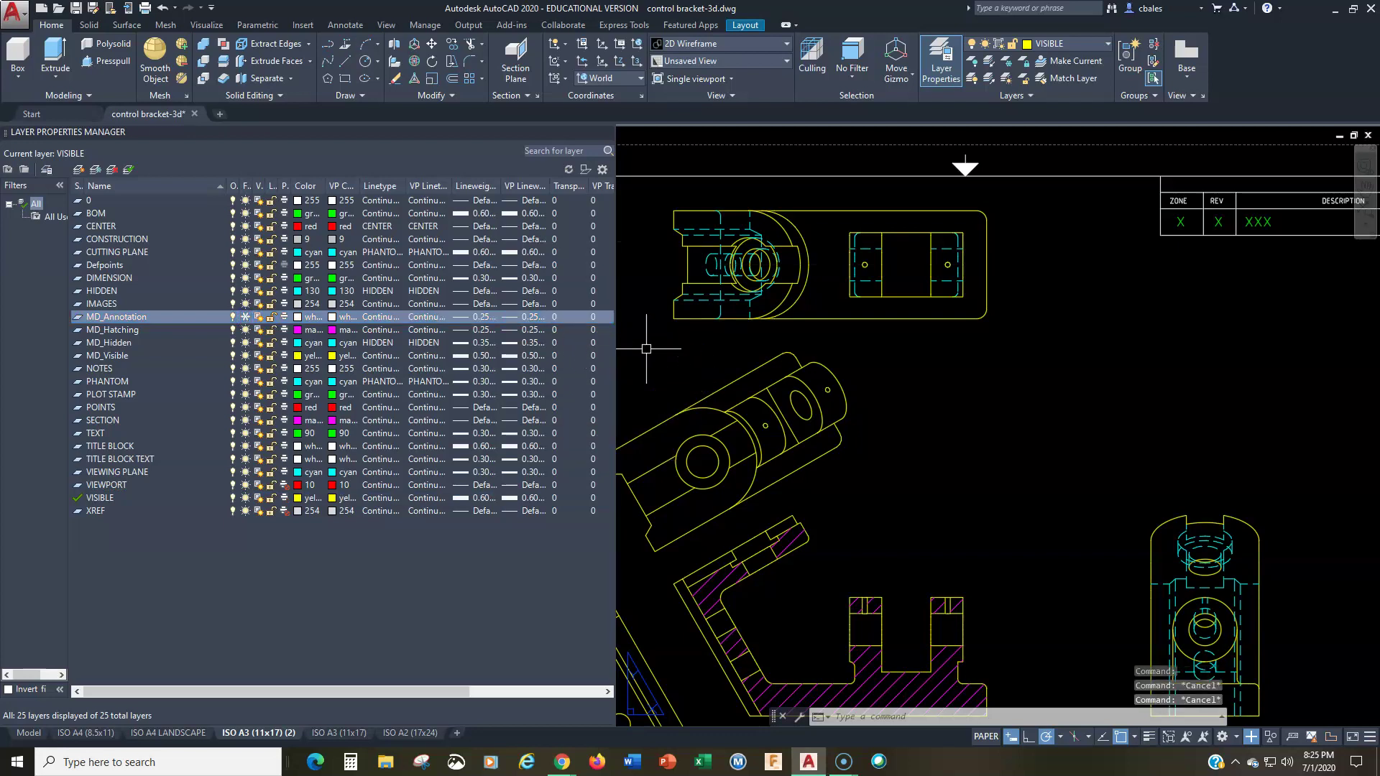
pyautogui.click(606, 134)
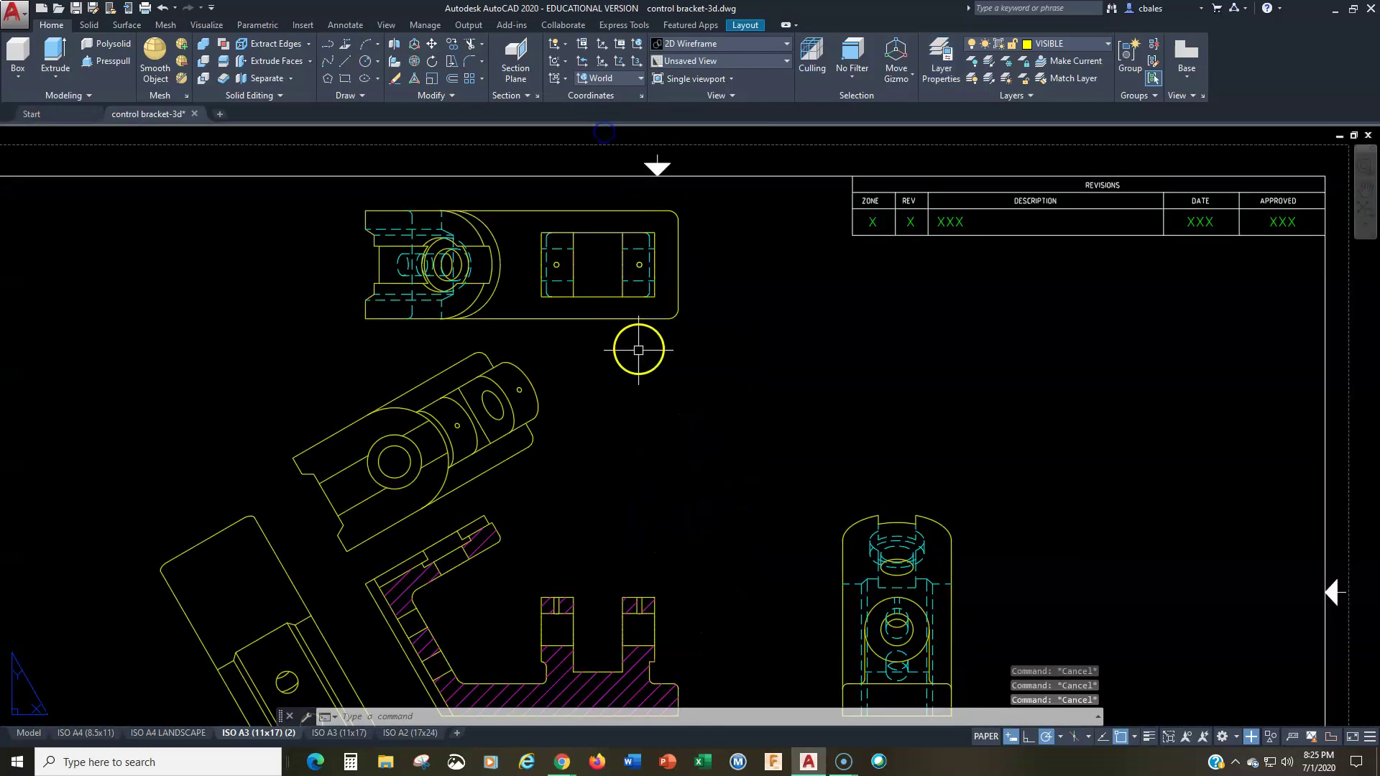
# Draw a line on the CUTTING PLANE layer along the top view's horizontal centreline, from the notched end's inner edge past the rounded-corner end.
pyautogui.scroll(2, 624, 313)
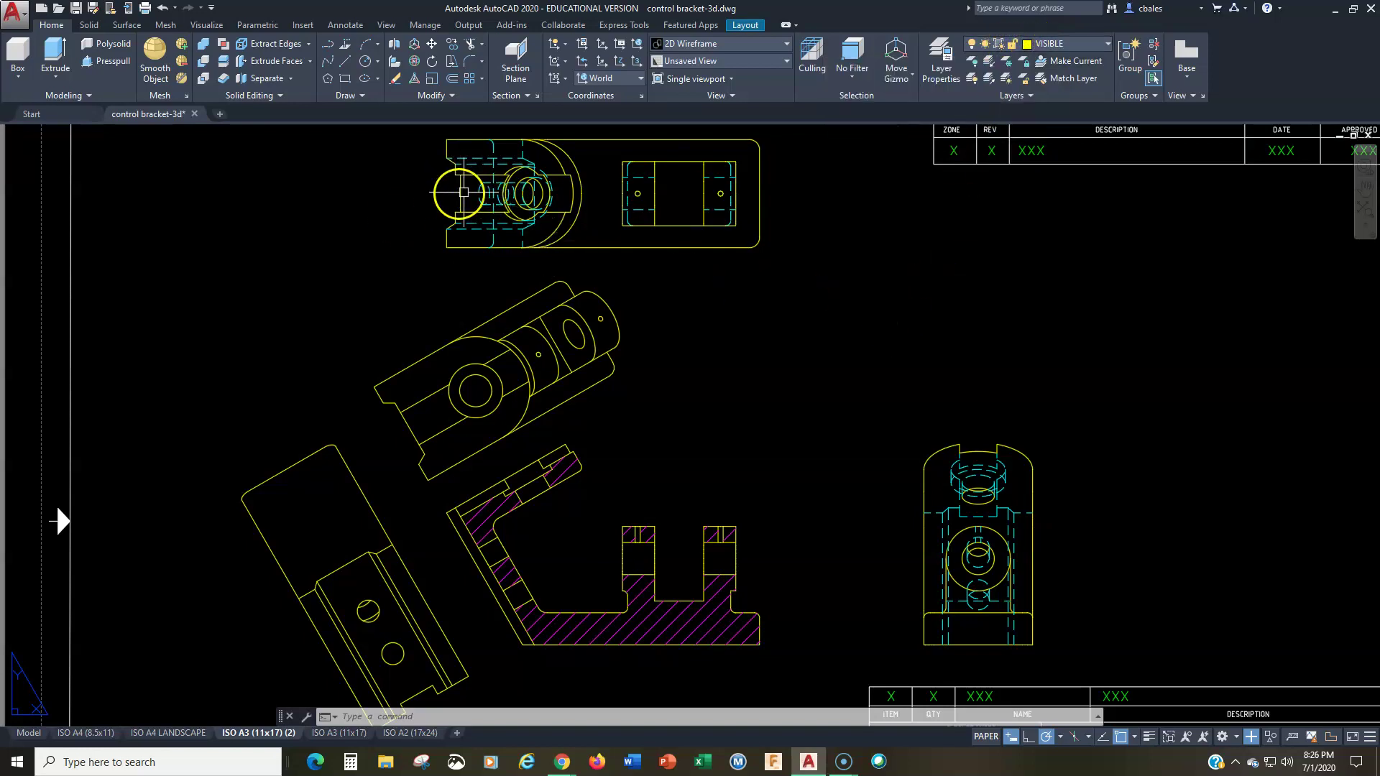
pyautogui.click(1080, 49)
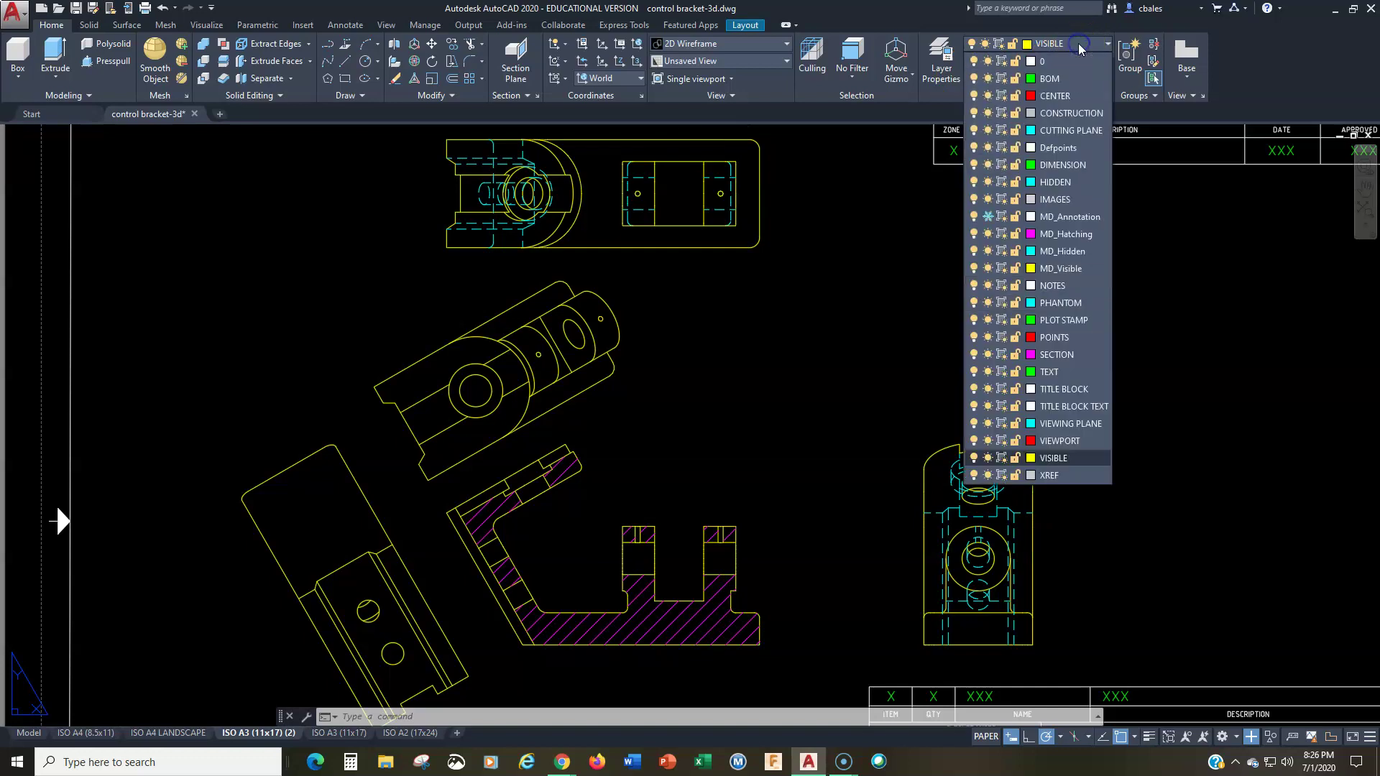
pyautogui.click(1059, 132)
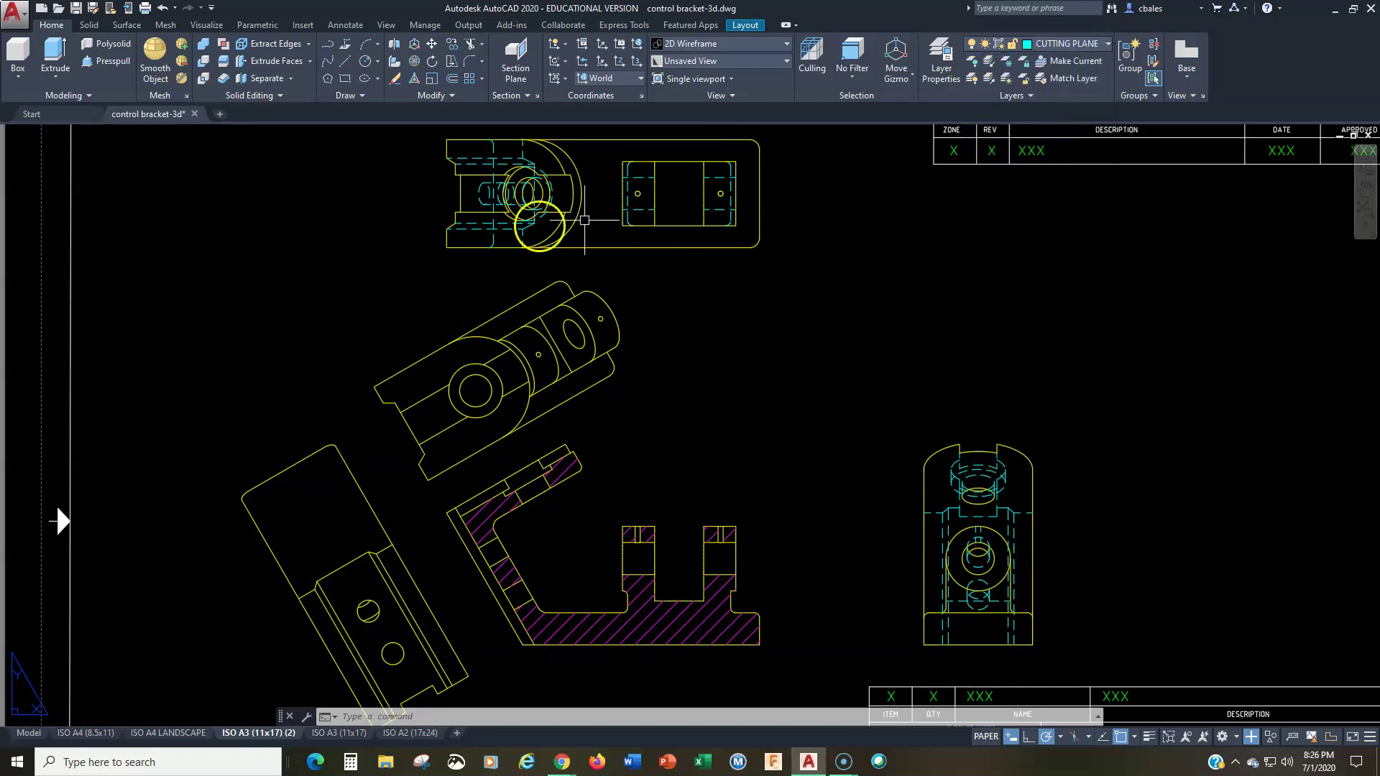
pyautogui.scroll(4, 366, 331)
pyautogui.moveTo(365, 333); pyautogui.dragTo(264, 392, button='middle')
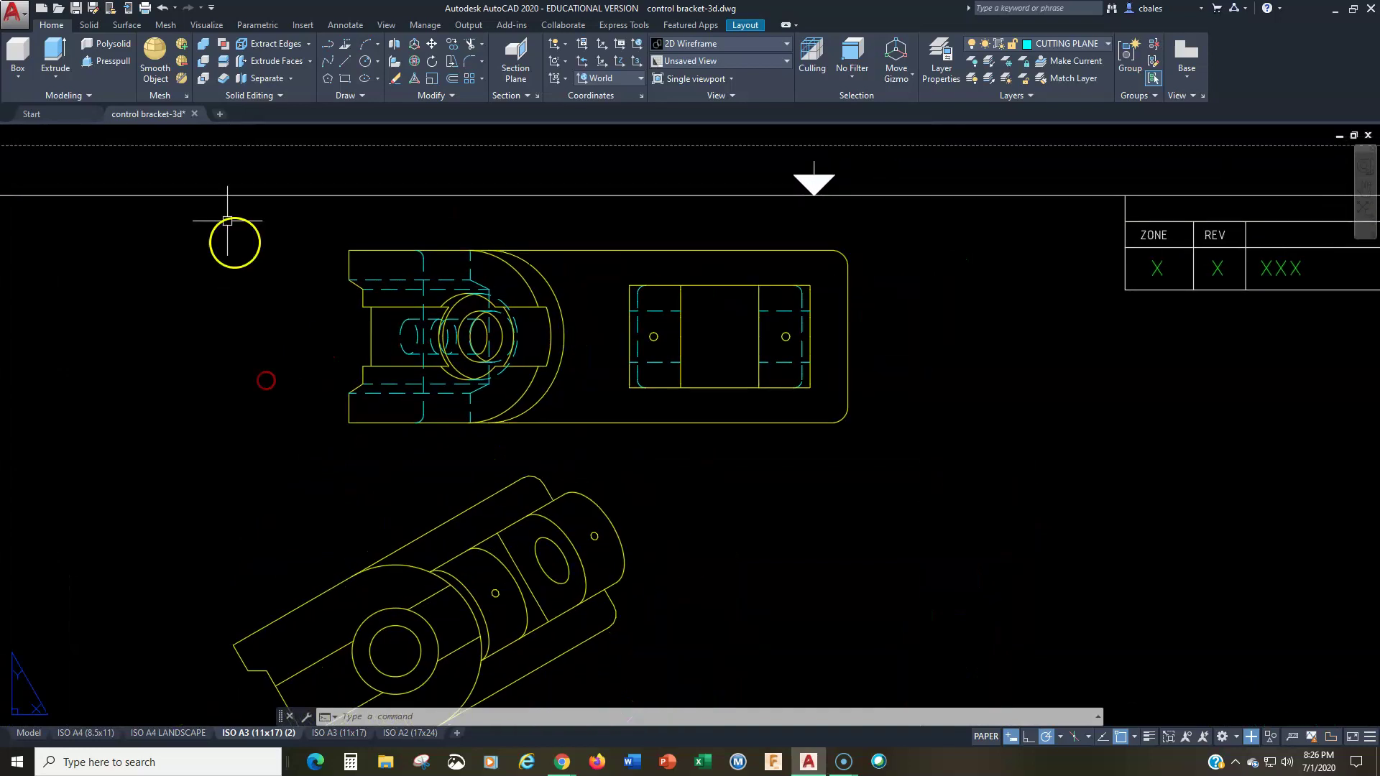
pyautogui.click(344, 69)
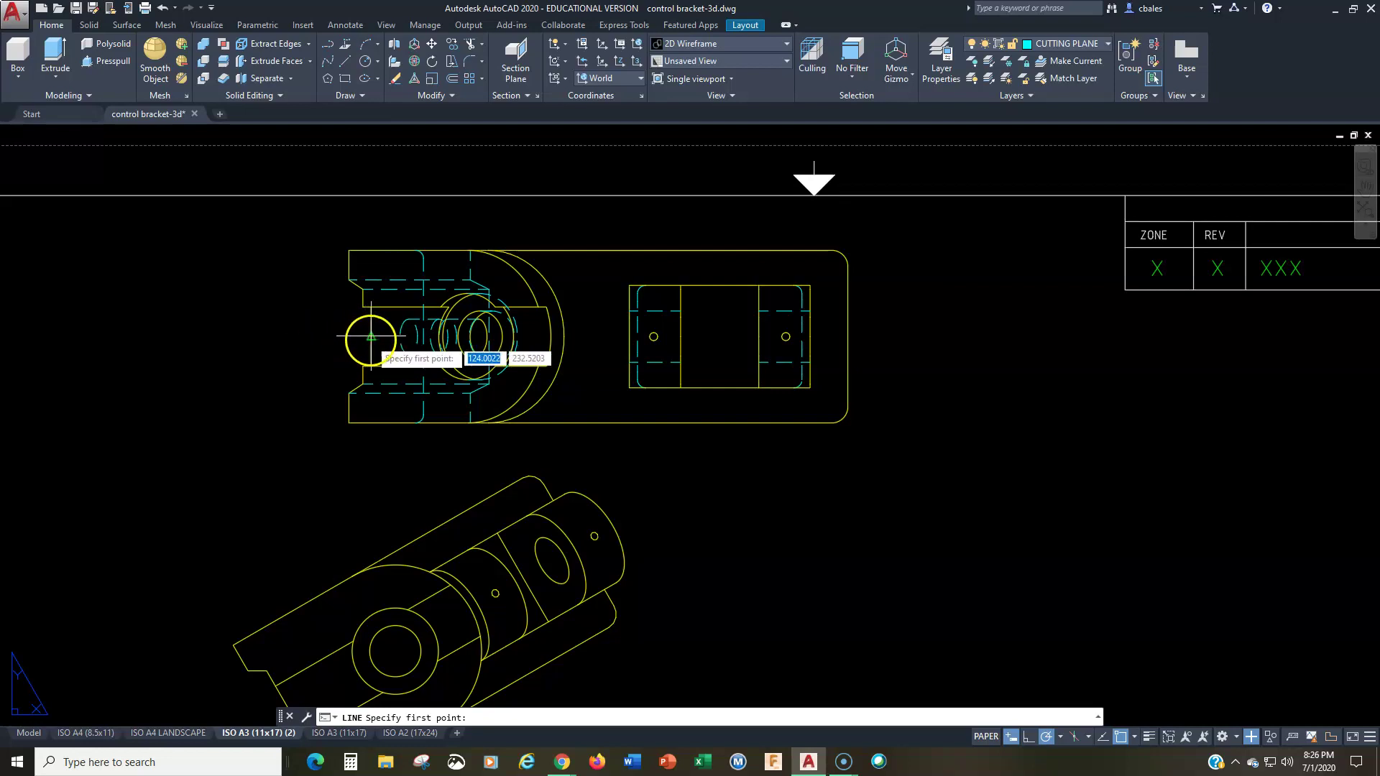
pyautogui.click(370, 335)
pyautogui.click(853, 336)
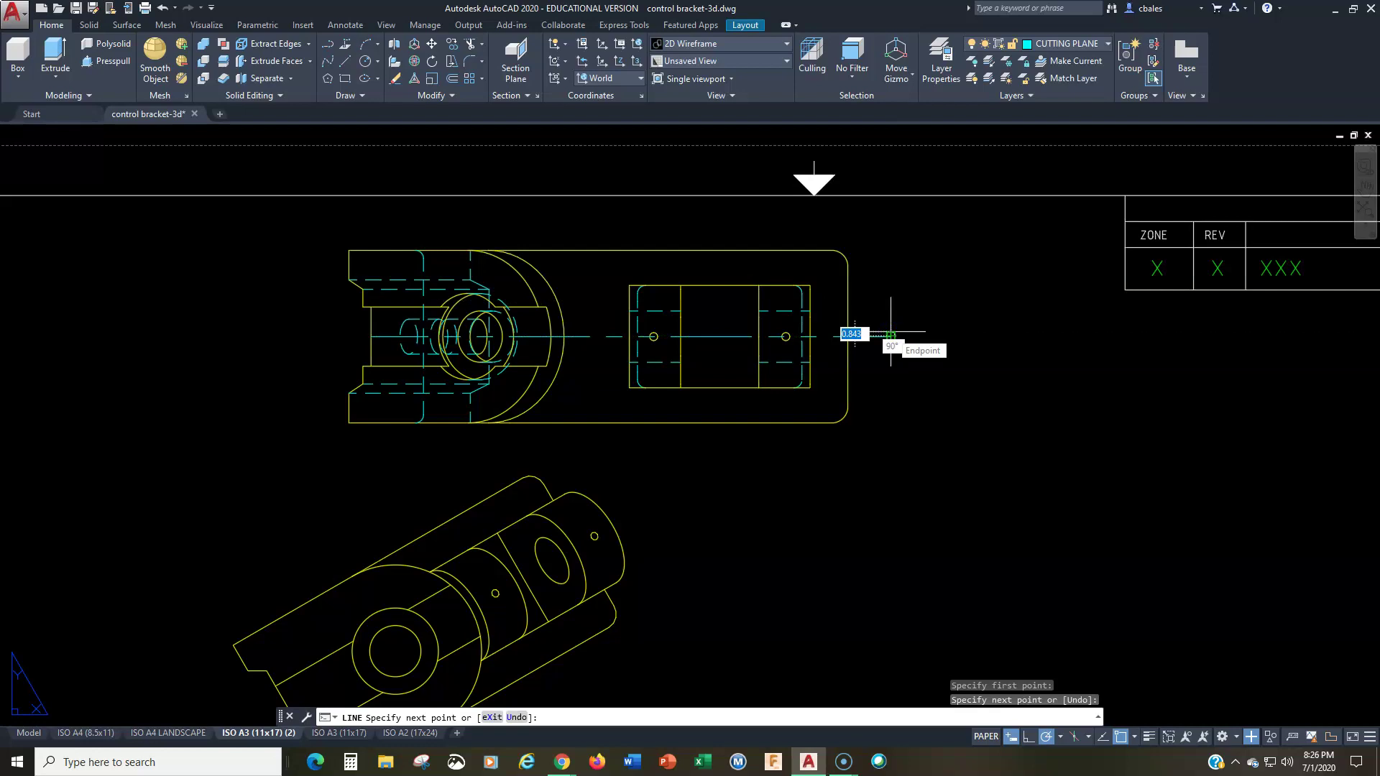
pyautogui.press('Return')
# Stretch the cutting plane line horizontally outward so it extends slightly past the top view's notched end.
pyautogui.click(371, 336)
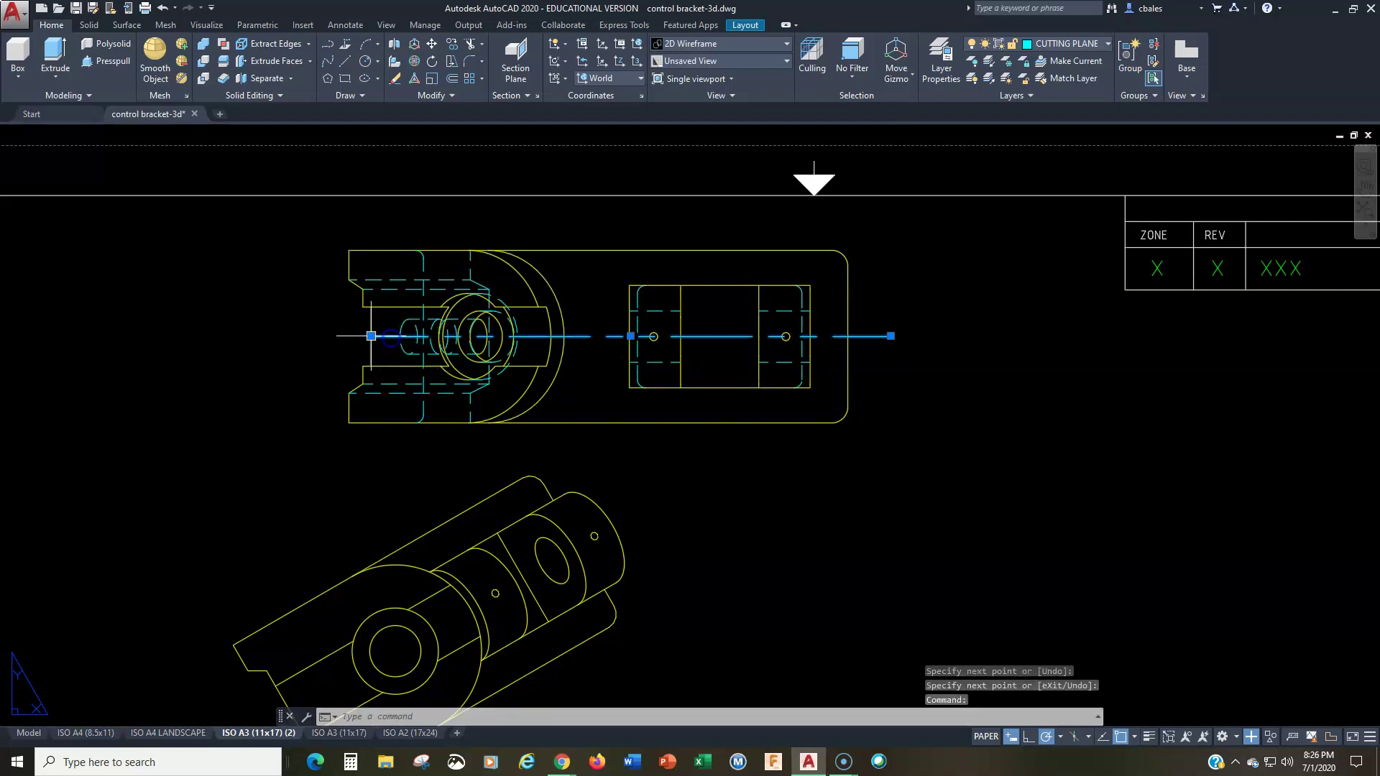
pyautogui.click(371, 336)
pyautogui.press('Escape')
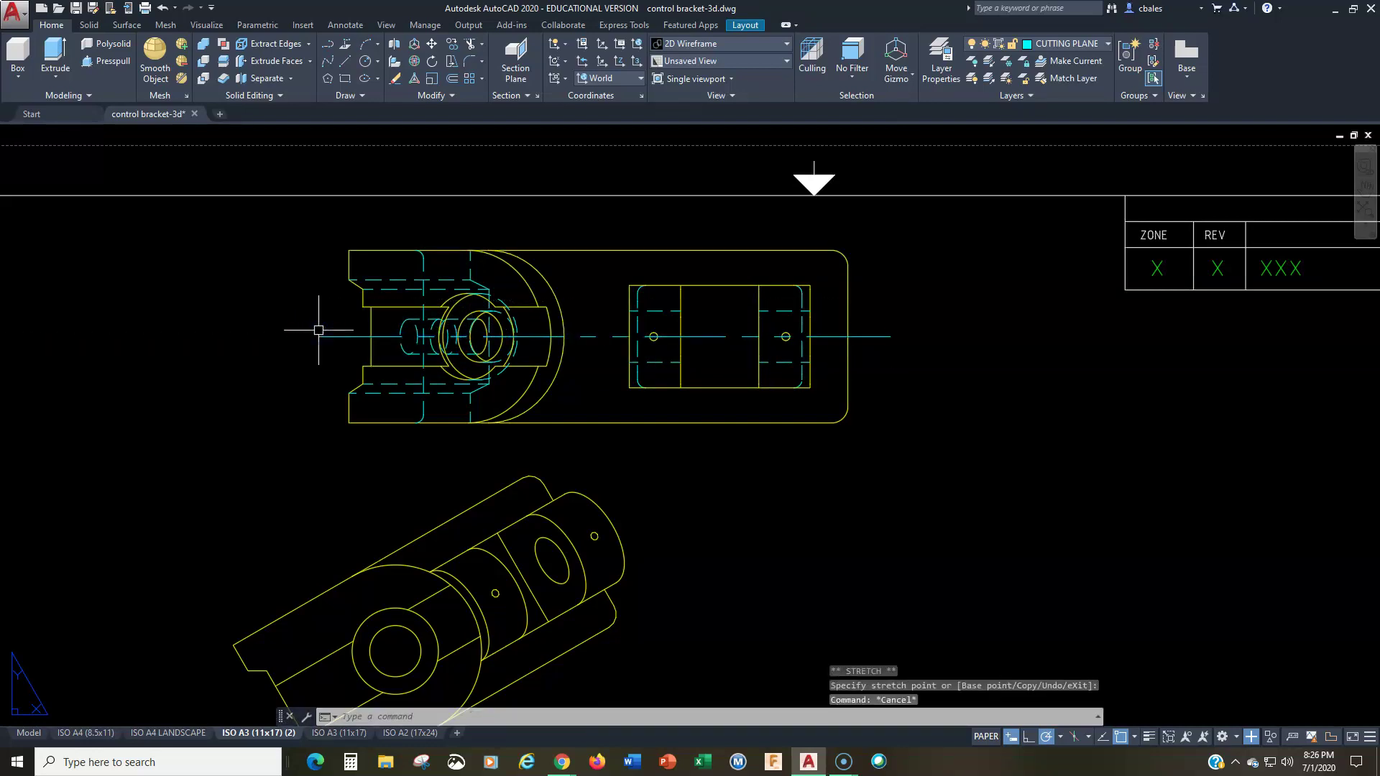
pyautogui.press('Escape')
pyautogui.press('Escape')
# Place a vertical multileader without text beside the top view's notched end, its arrowhead pointing up.
pyautogui.write('dim')
pyautogui.press('Return')
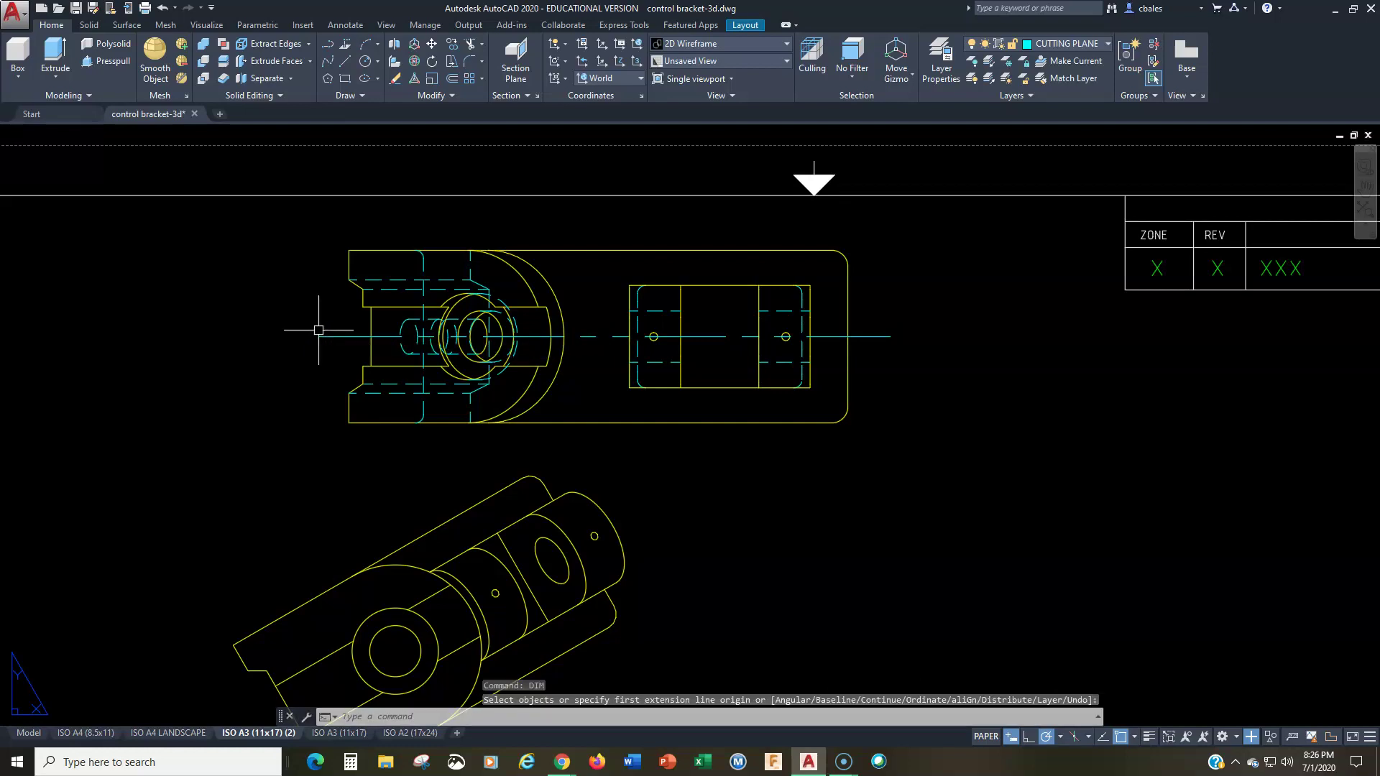
pyautogui.click(346, 26)
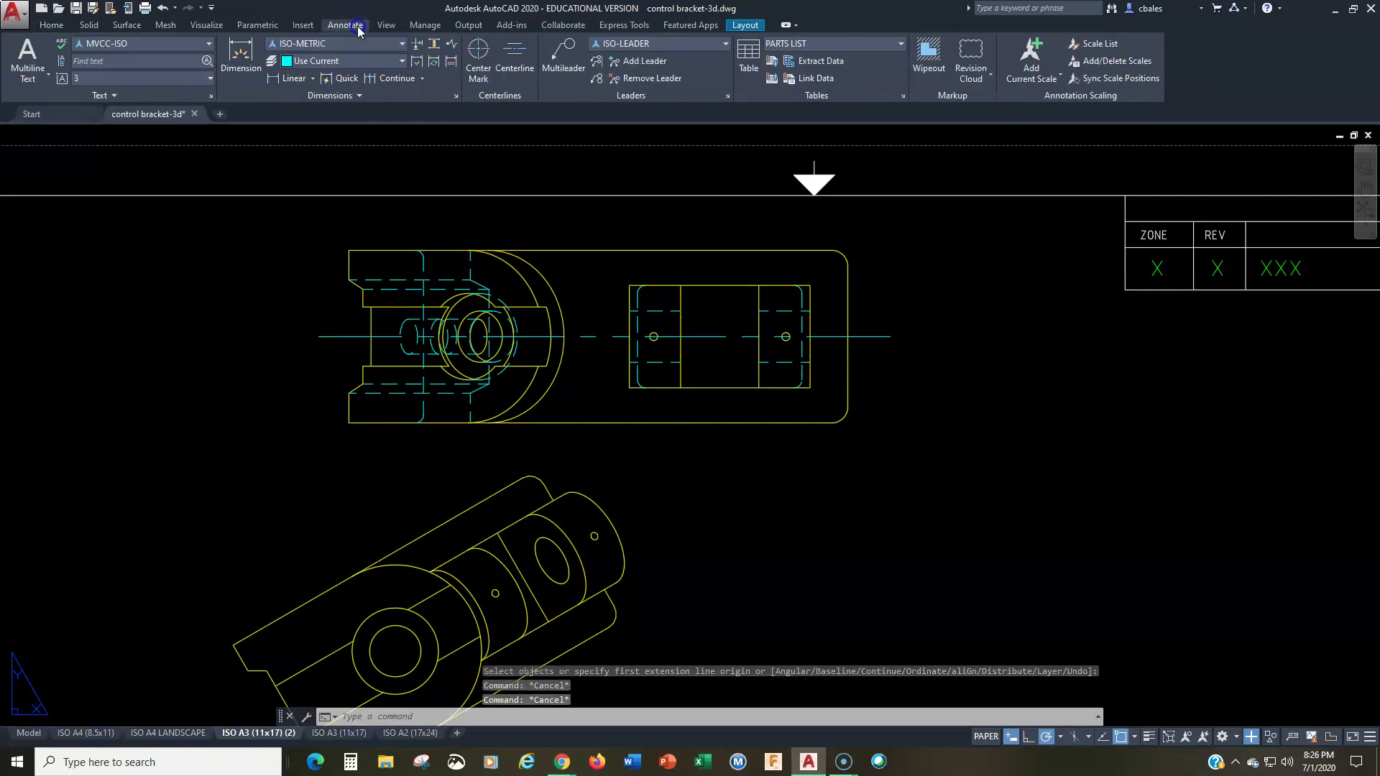
pyautogui.click(563, 52)
pyautogui.click(162, 246)
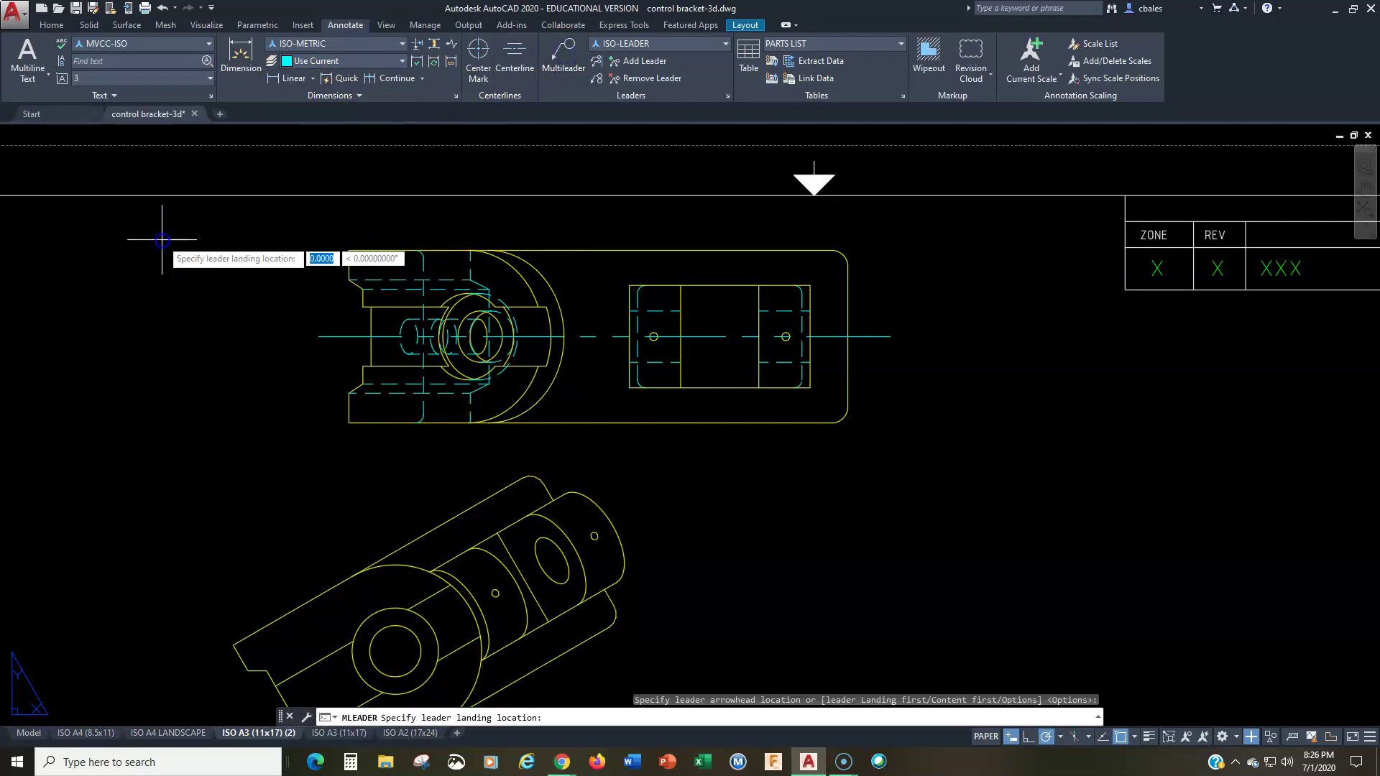
pyautogui.click(162, 401)
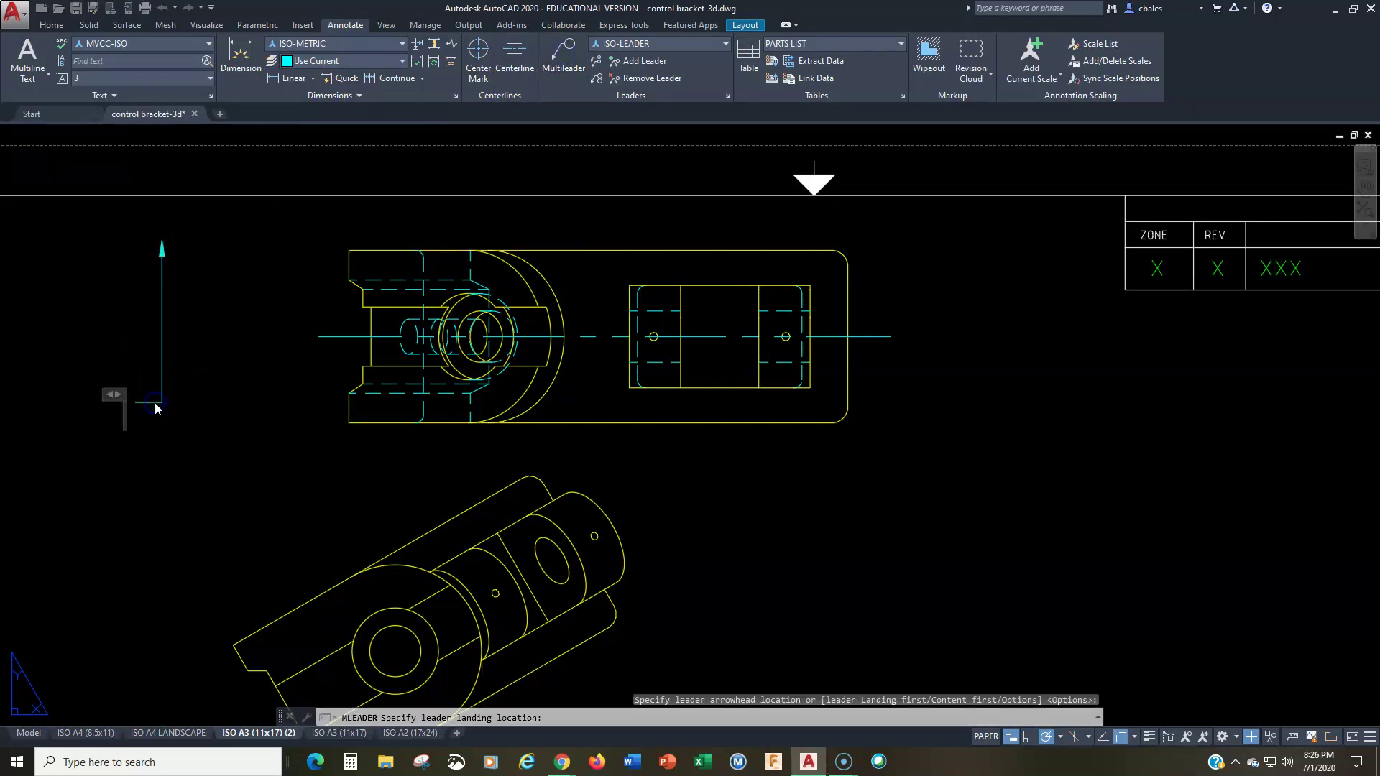
pyautogui.click(189, 346)
pyautogui.press('Escape')
pyautogui.press('Escape')
pyautogui.press('Escape')
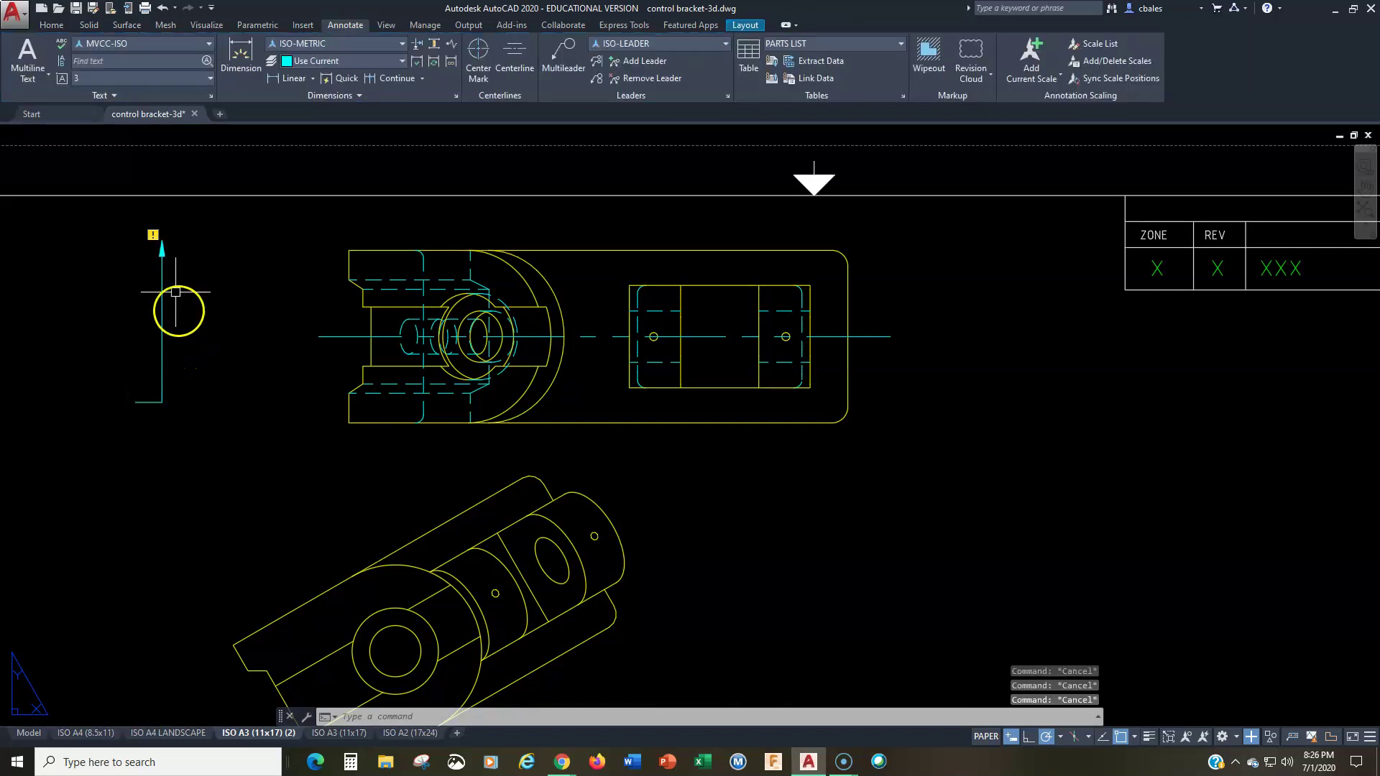
# Explode the vertical multileader into separate objects.
pyautogui.write('ex')
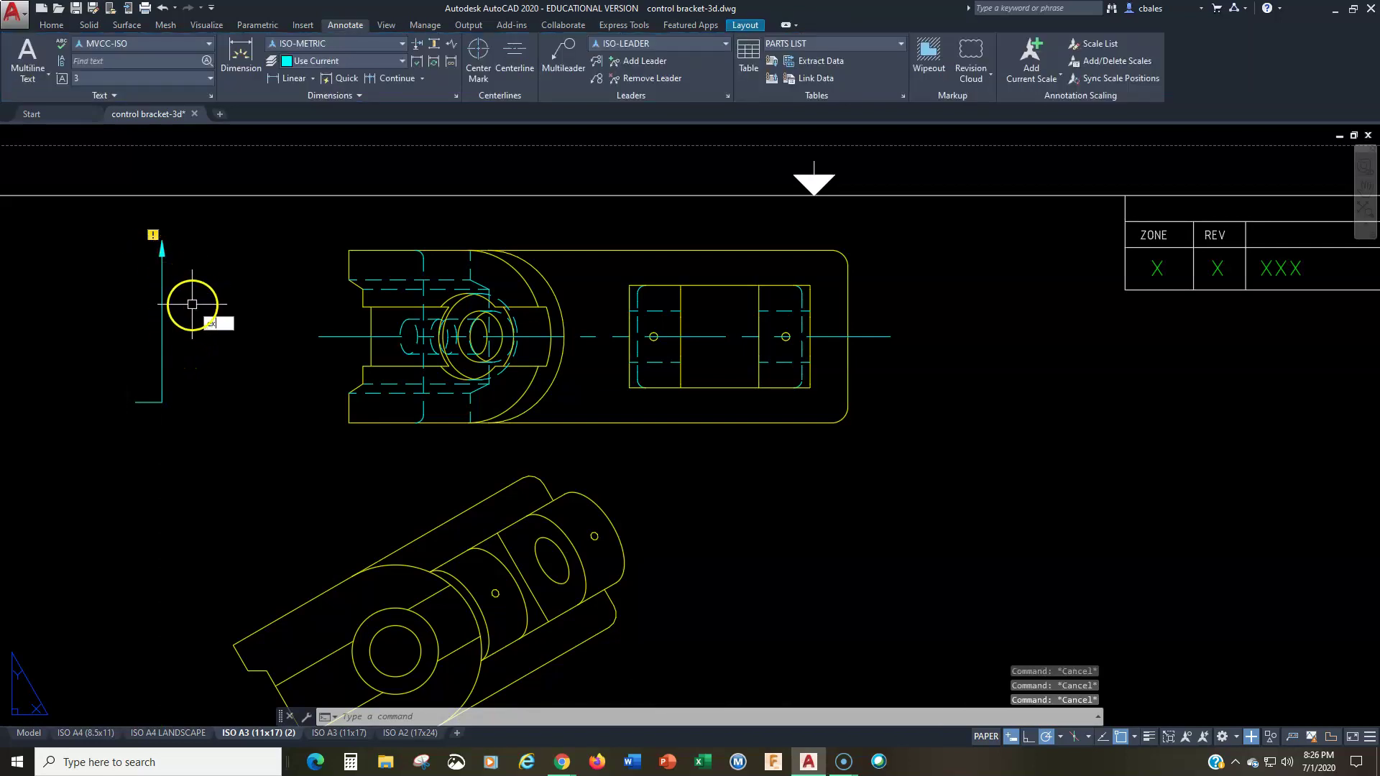
pyautogui.write('plo')
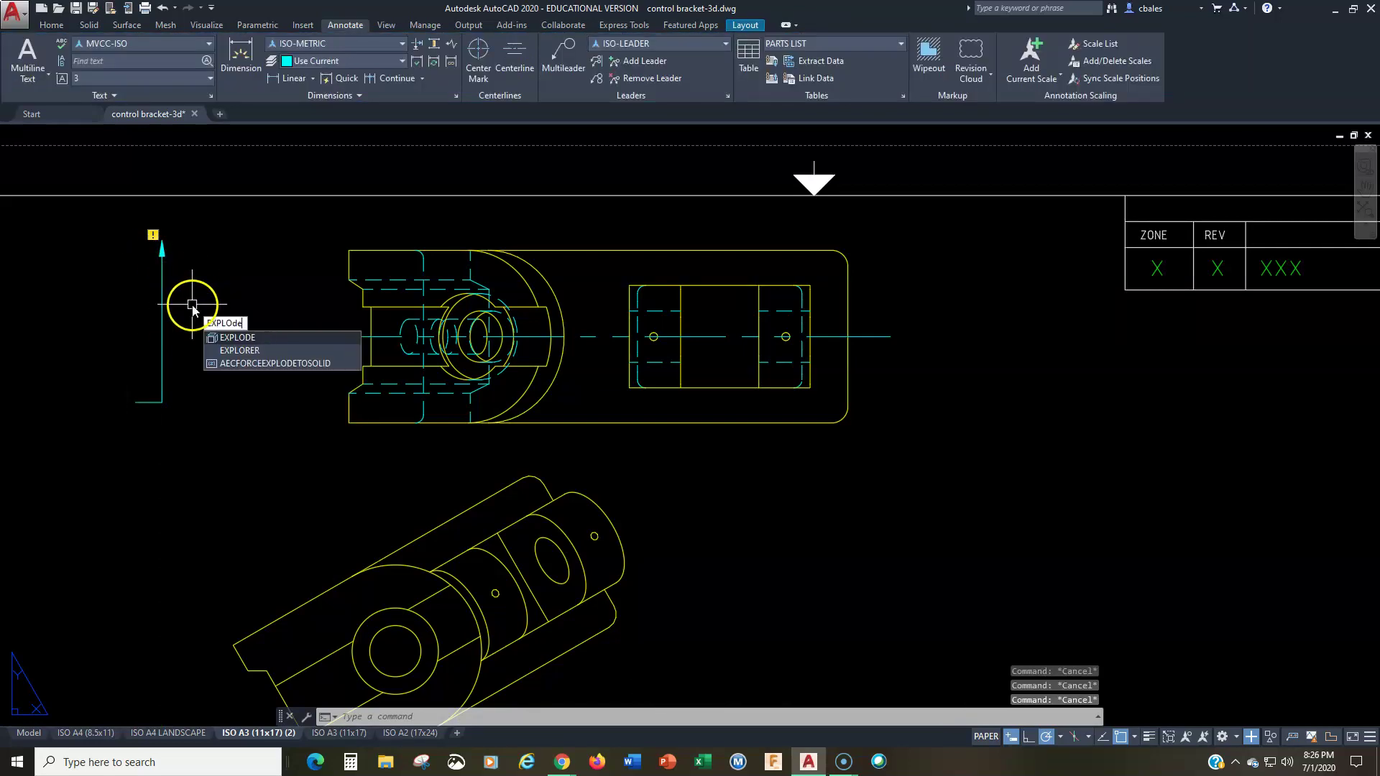
pyautogui.write('de')
pyautogui.press('Return')
pyautogui.click(157, 294)
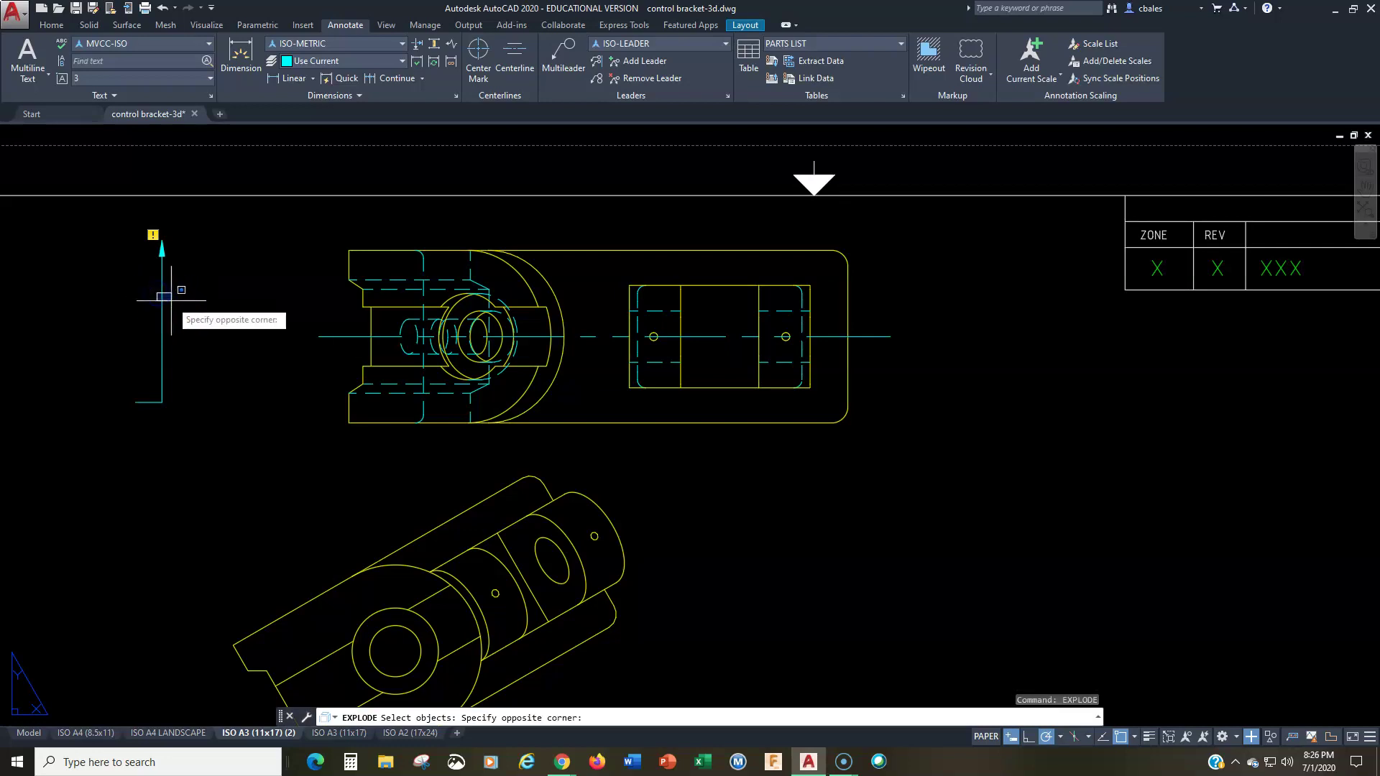
pyautogui.click(167, 301)
pyautogui.click(164, 300)
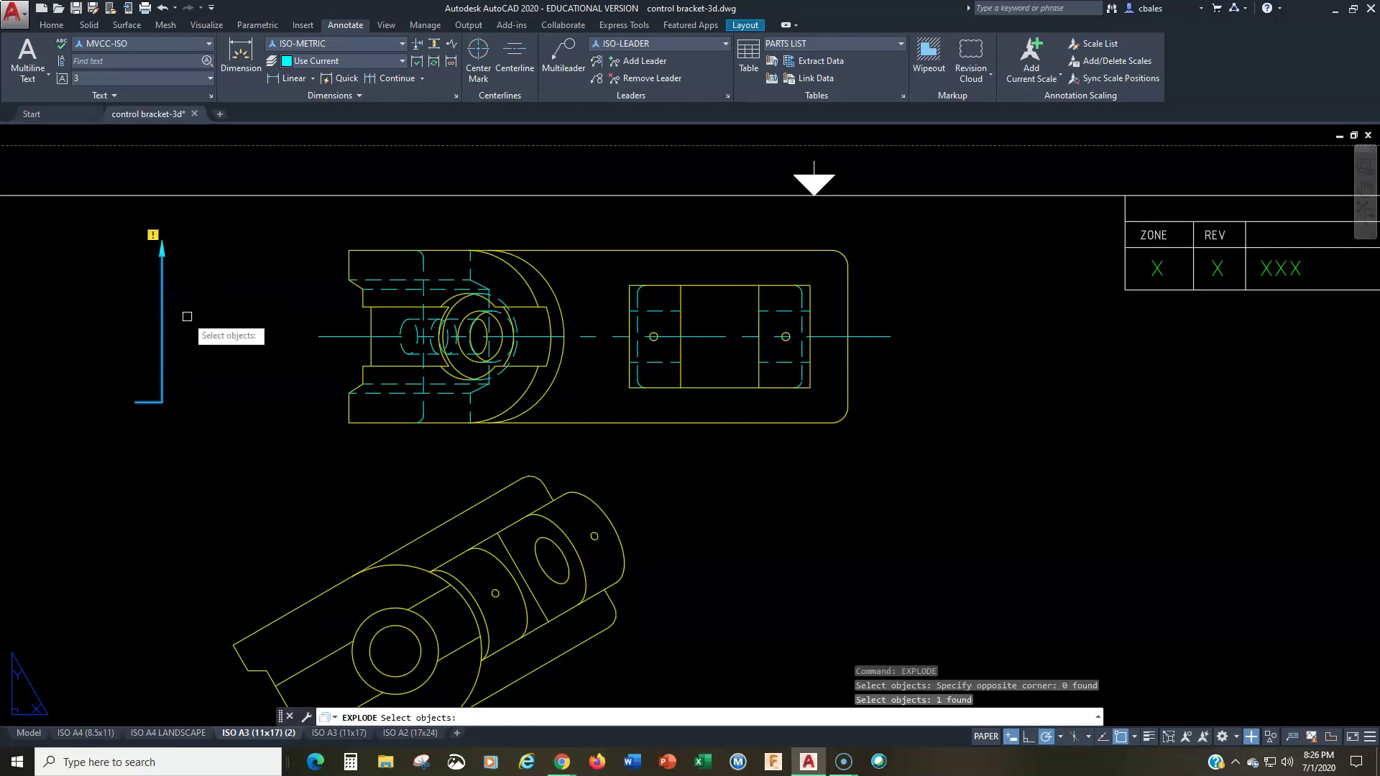
pyautogui.press('Return')
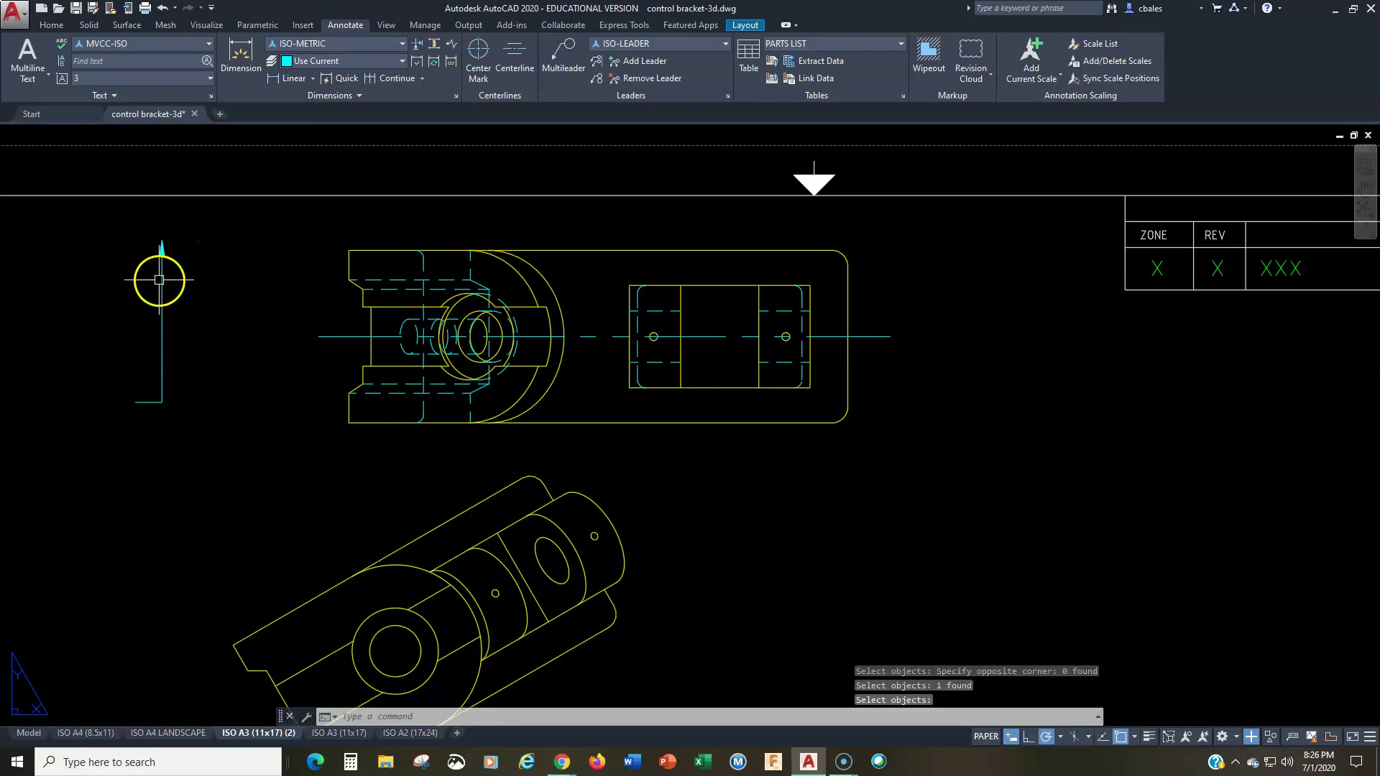
# Scale the exploded leader's arrowhead by a factor of 2 about its tip.
pyautogui.write('sc')
pyautogui.press('Return')
pyautogui.click(132, 215)
pyautogui.click(219, 309)
pyautogui.press('Return')
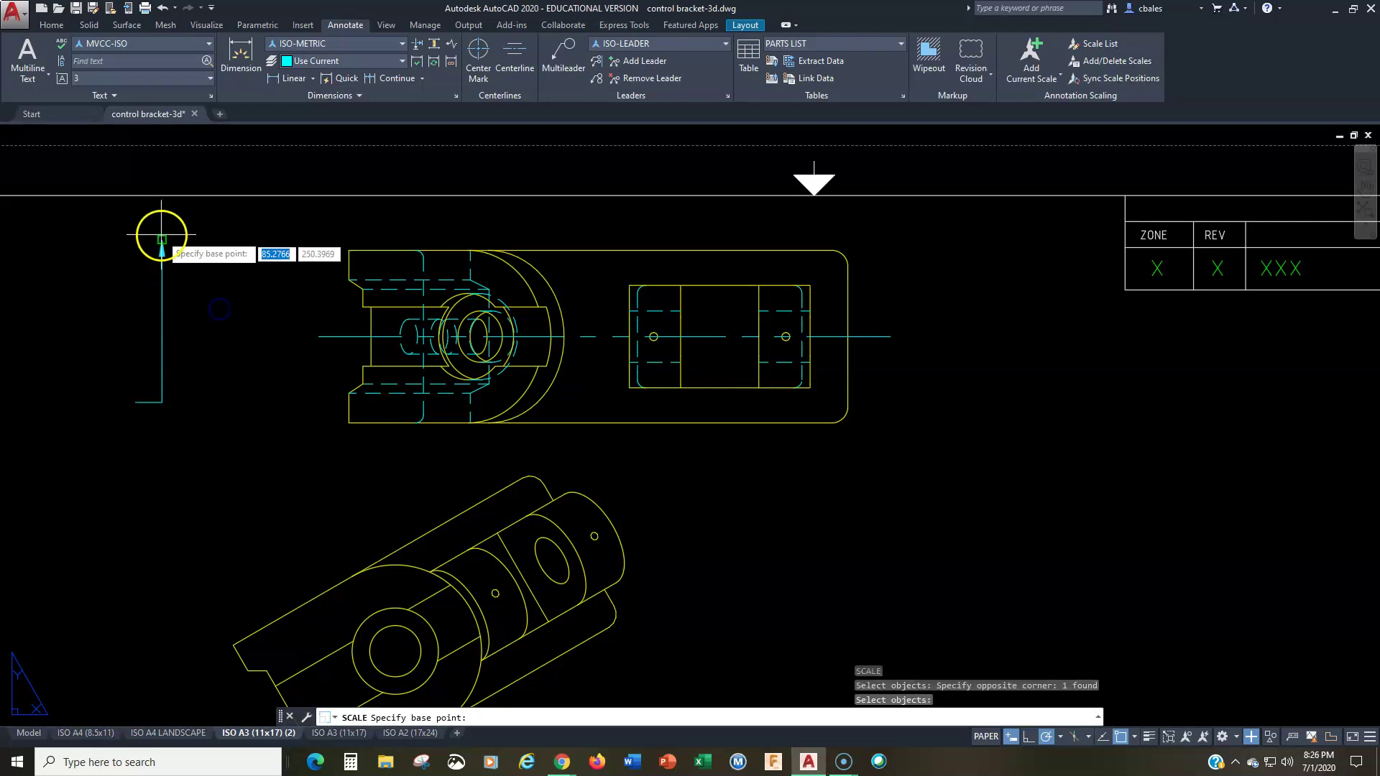
pyautogui.click(162, 239)
pyautogui.write('2')
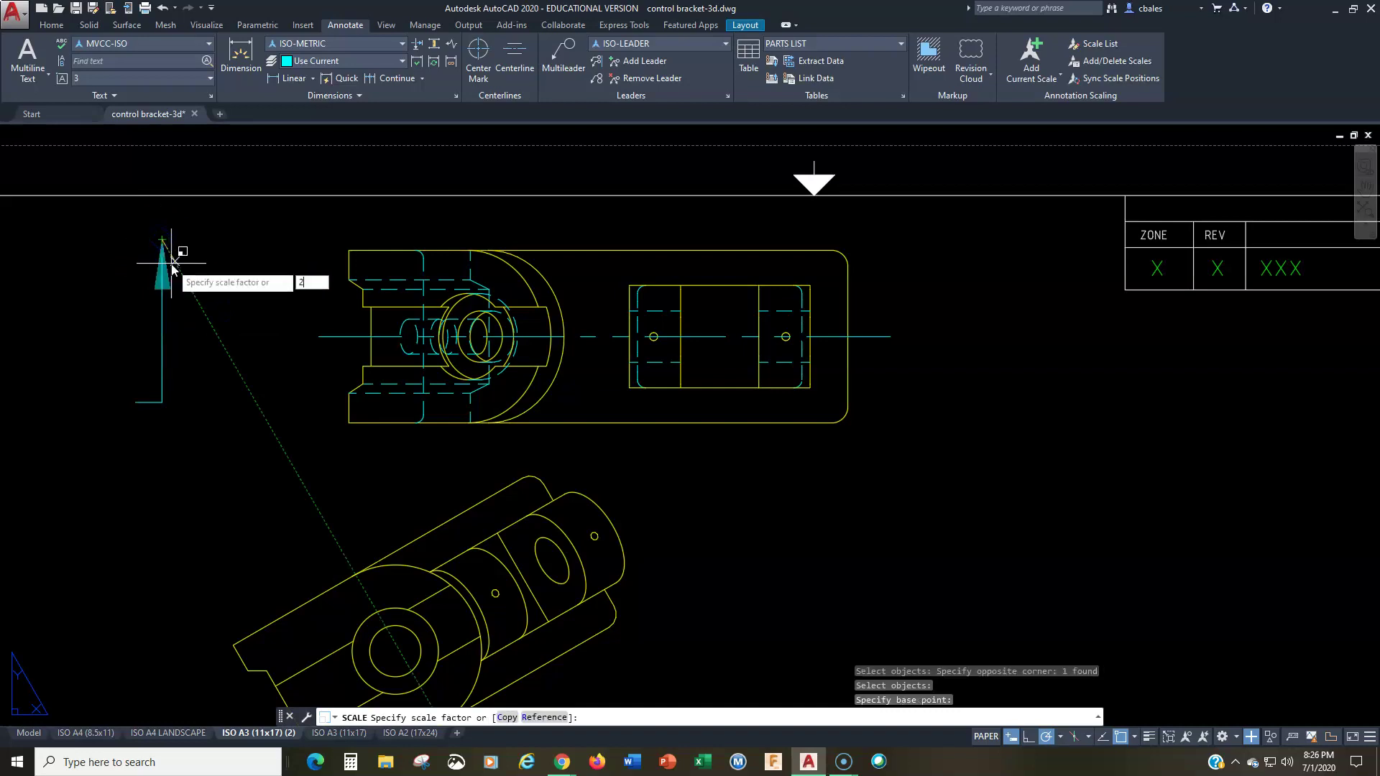
pyautogui.press('Return')
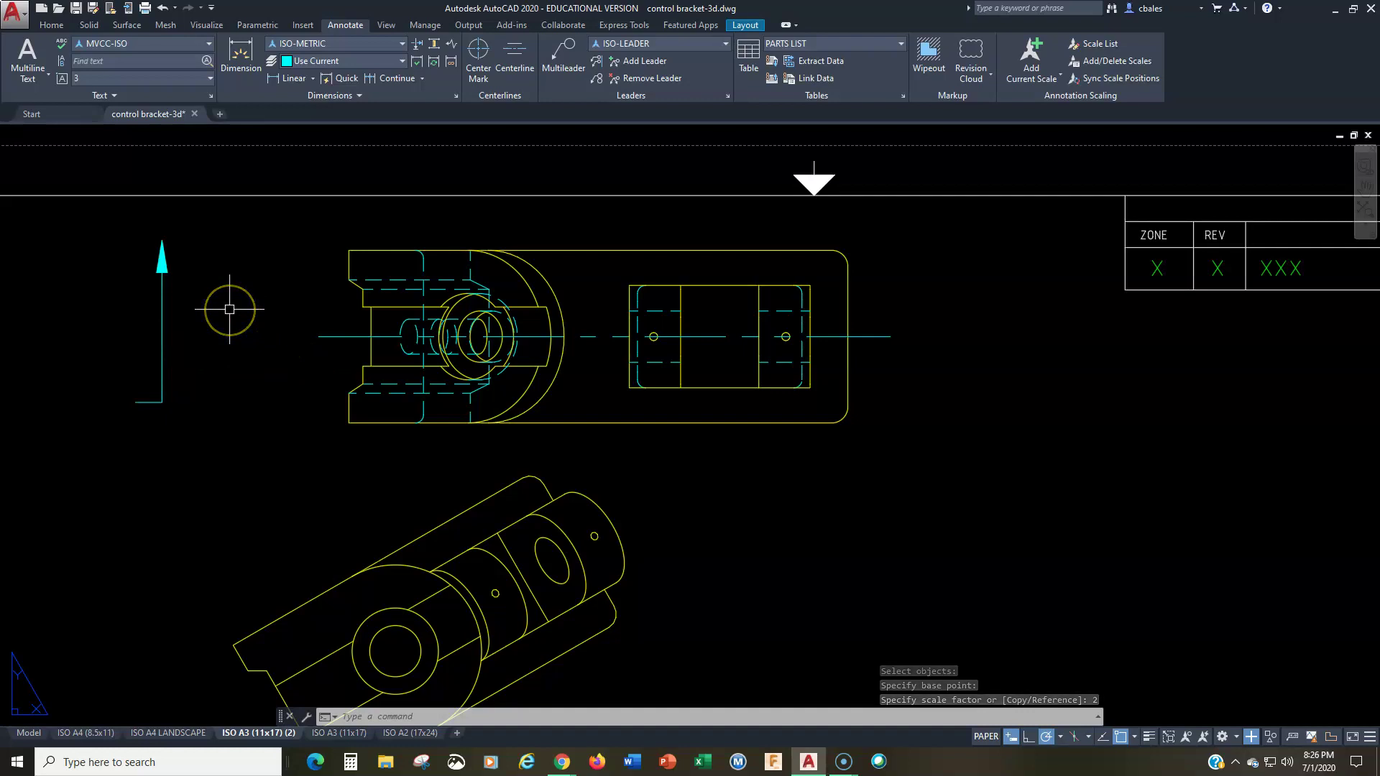
pyautogui.write('l')
pyautogui.press('Return')
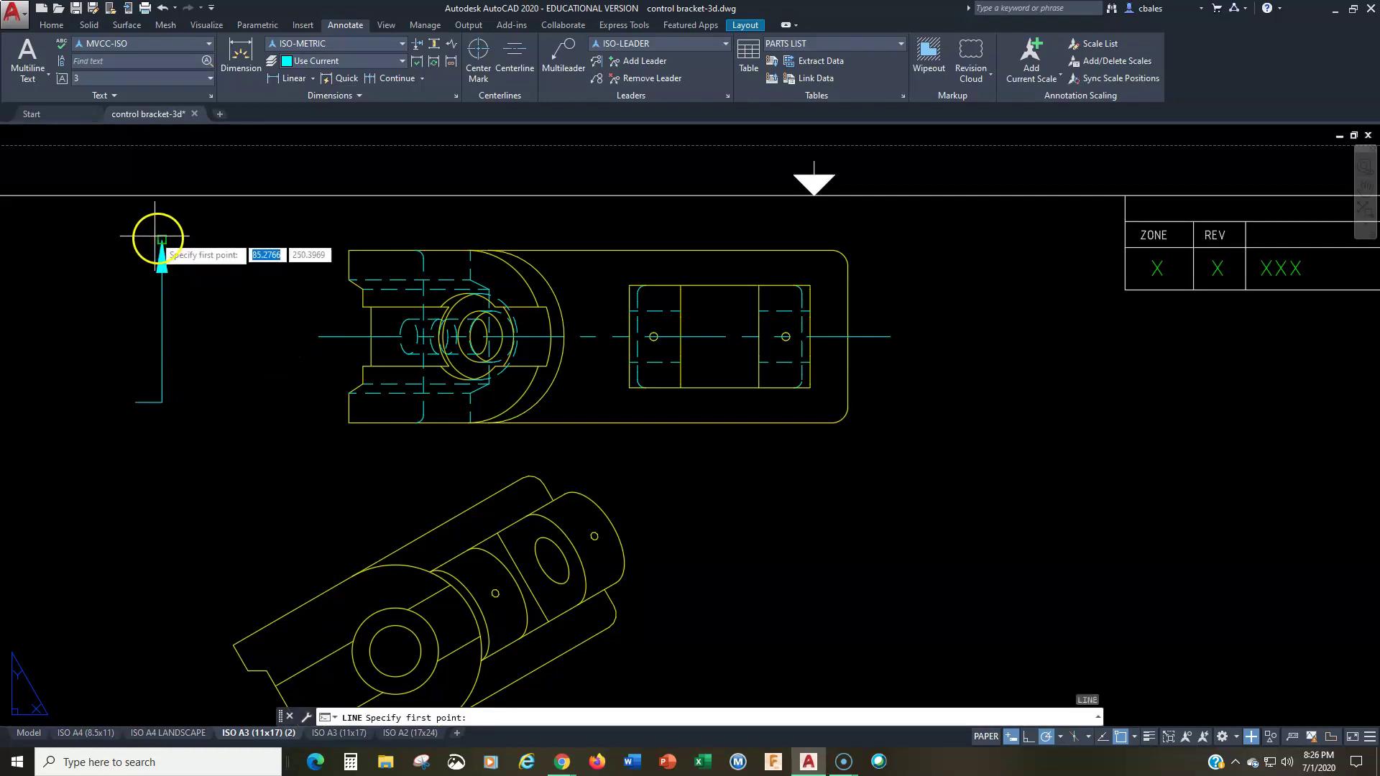
pyautogui.press('Escape')
pyautogui.press('Escape')
pyautogui.press('Escape')
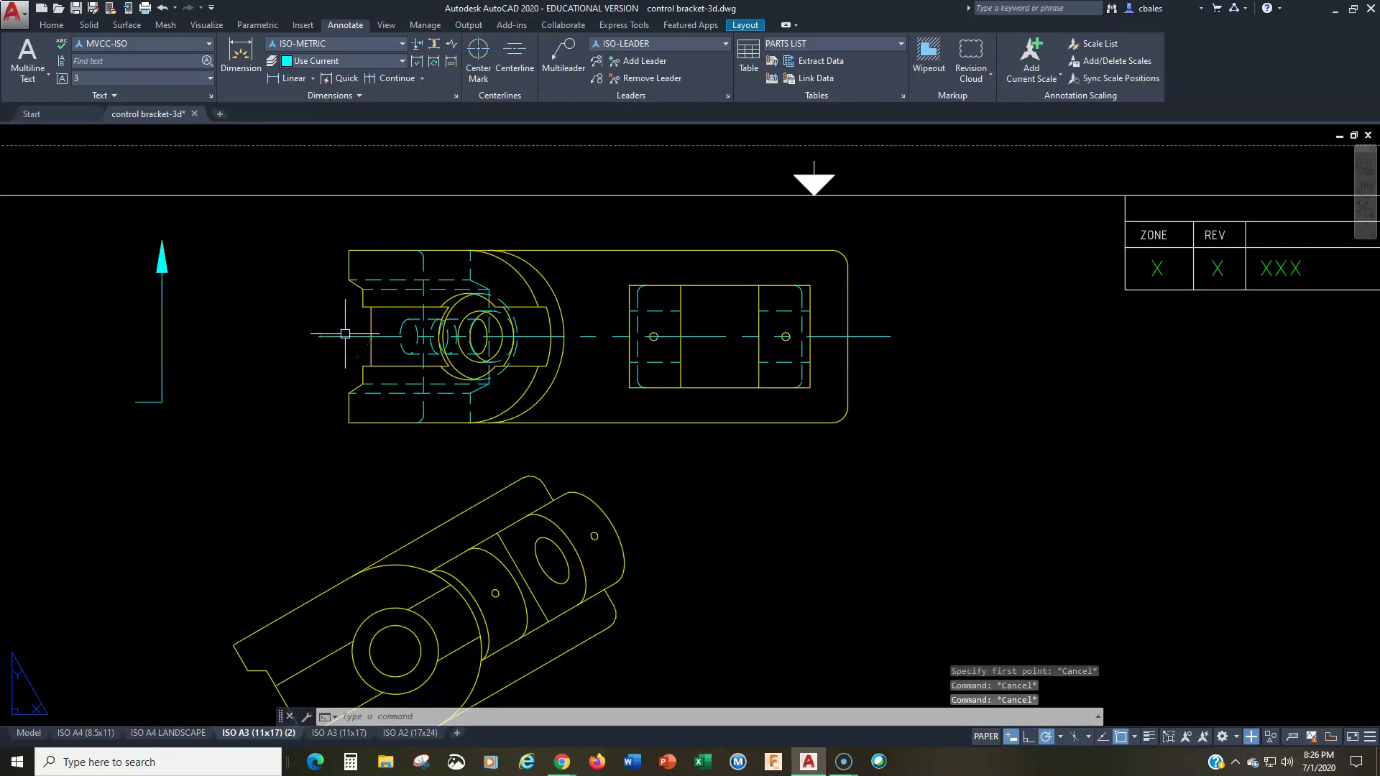
# Offset the cutting plane line 12 mm upward in the top view.
pyautogui.write('o')
pyautogui.press('Return')
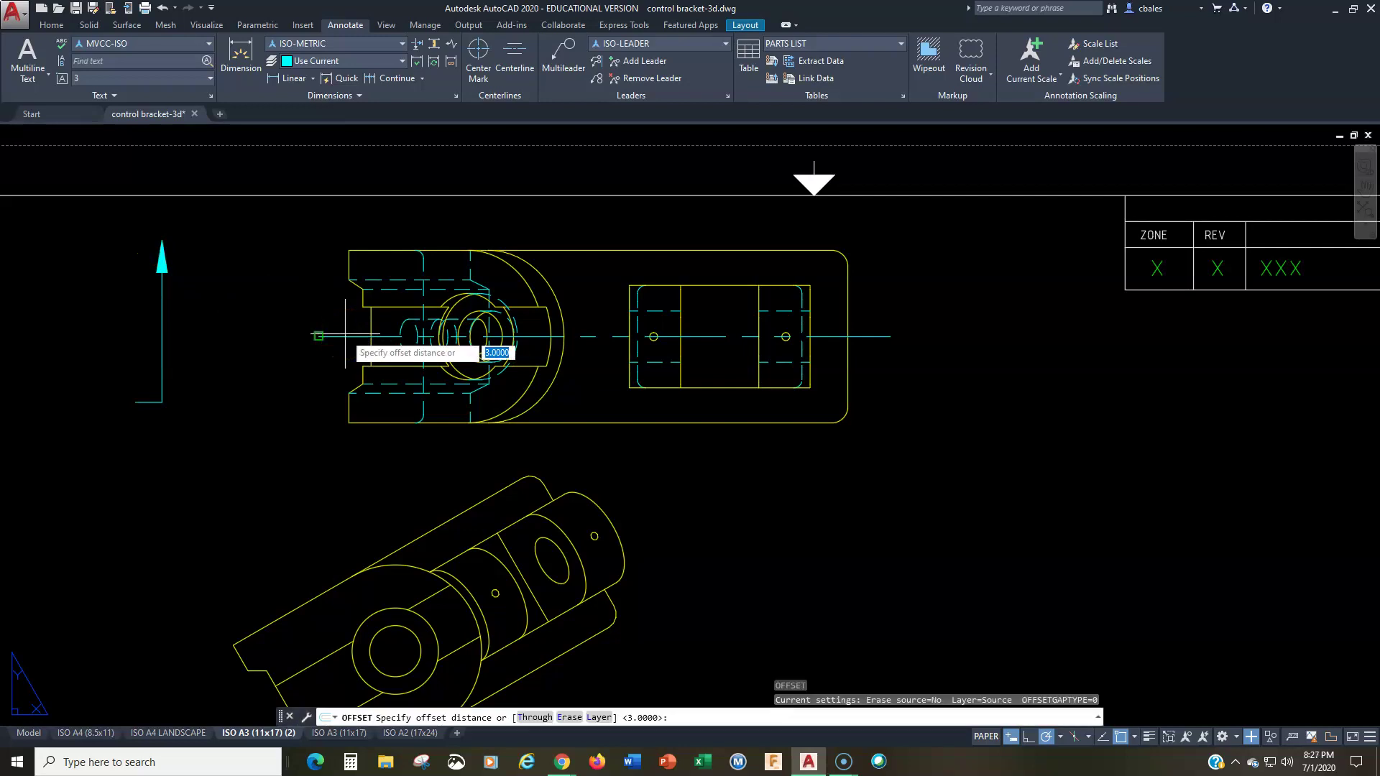
pyautogui.write('12')
pyautogui.press('Return')
pyautogui.click(329, 338)
pyautogui.click(334, 318)
pyautogui.press('Return')
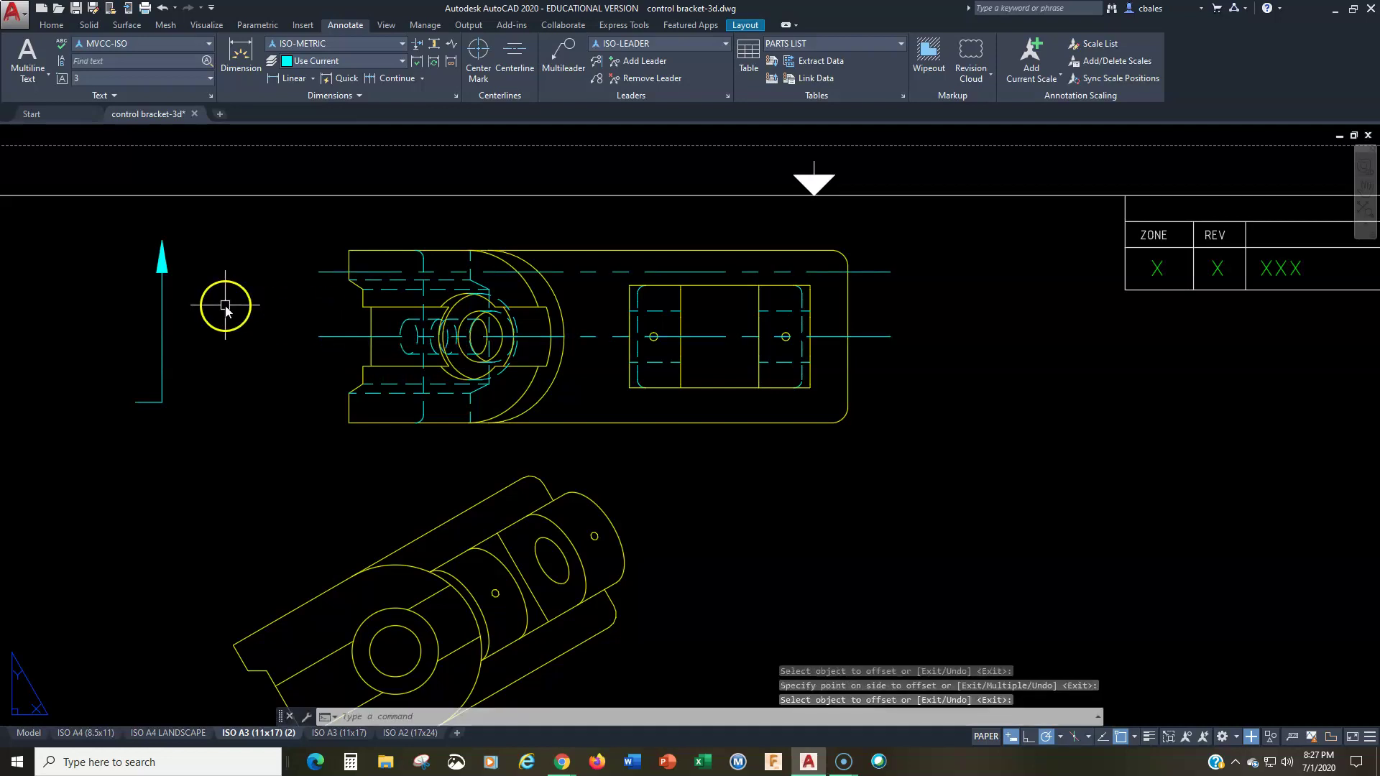
# Move the arrowhead and its vertical line by the tip to the offset line's endpoint at the top view's notched end.
pyautogui.write('m')
pyautogui.press('Return')
pyautogui.click(193, 217)
pyautogui.click(147, 315)
pyautogui.press('Return')
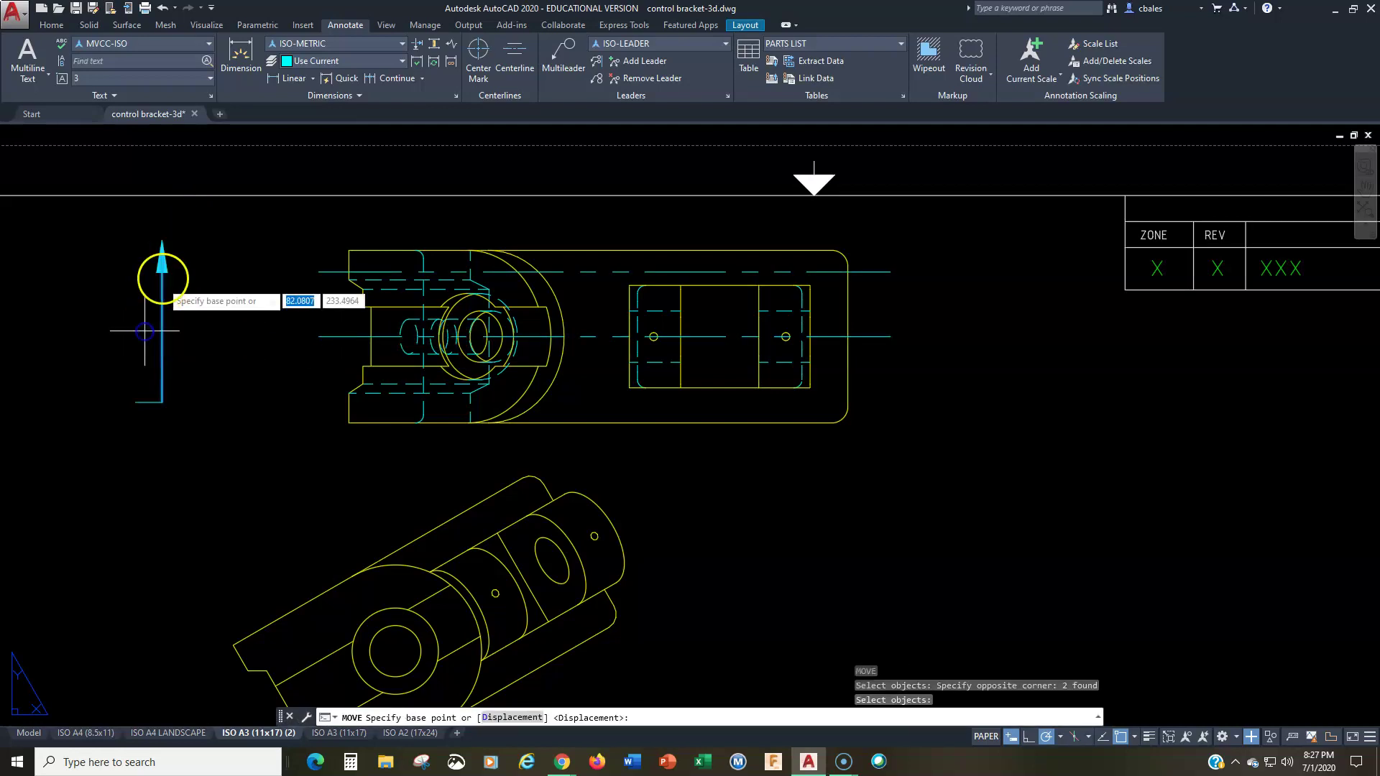
pyautogui.click(162, 239)
pyautogui.click(315, 270)
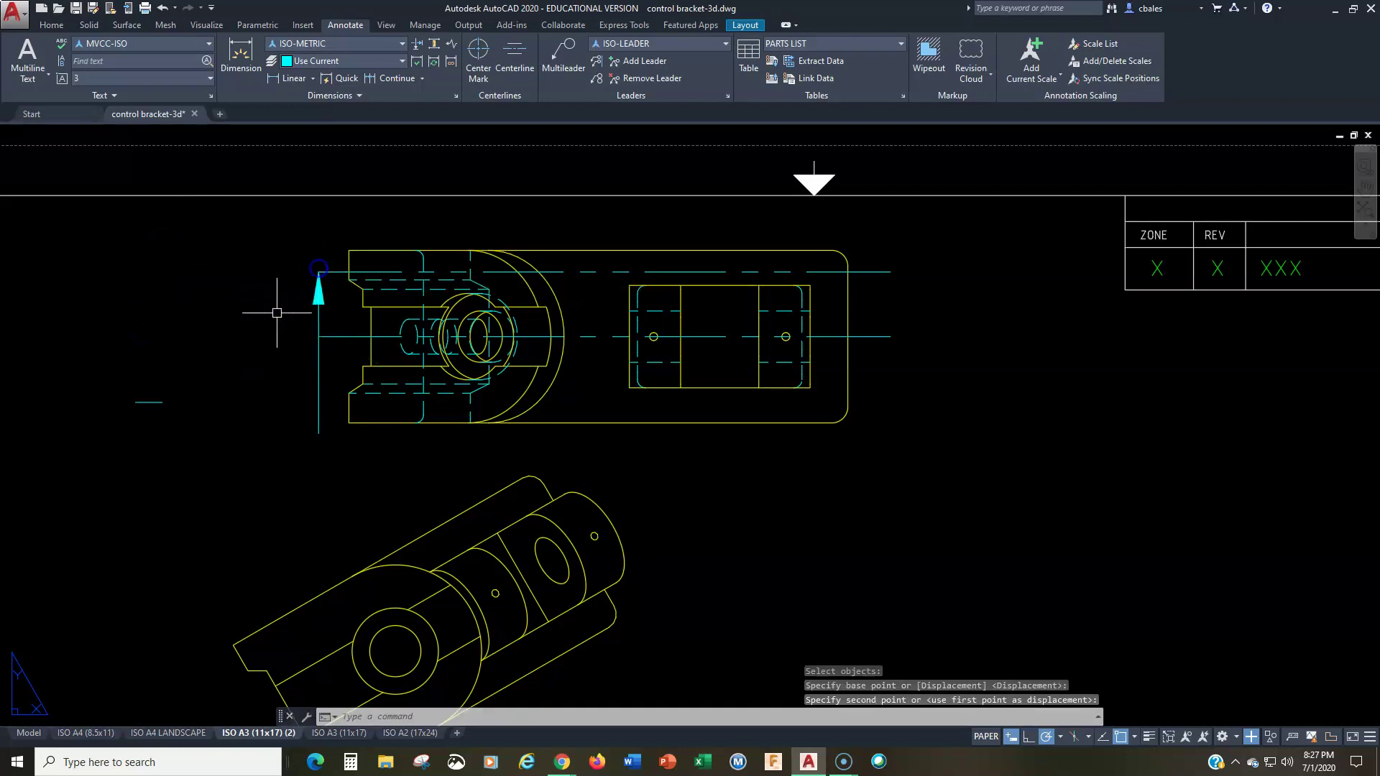
# Trim off the part of the arrow's vertical line that extends below the cutting plane line.
pyautogui.press('Escape')
pyautogui.press('Escape')
pyautogui.write('tr')
pyautogui.press('Return')
pyautogui.press('Return')
pyautogui.click(317, 376)
pyautogui.press('Escape')
# Erase the leftover leader line segment beside the top view and the offset copy of the cutting plane line.
pyautogui.write('e')
pyautogui.press('Return')
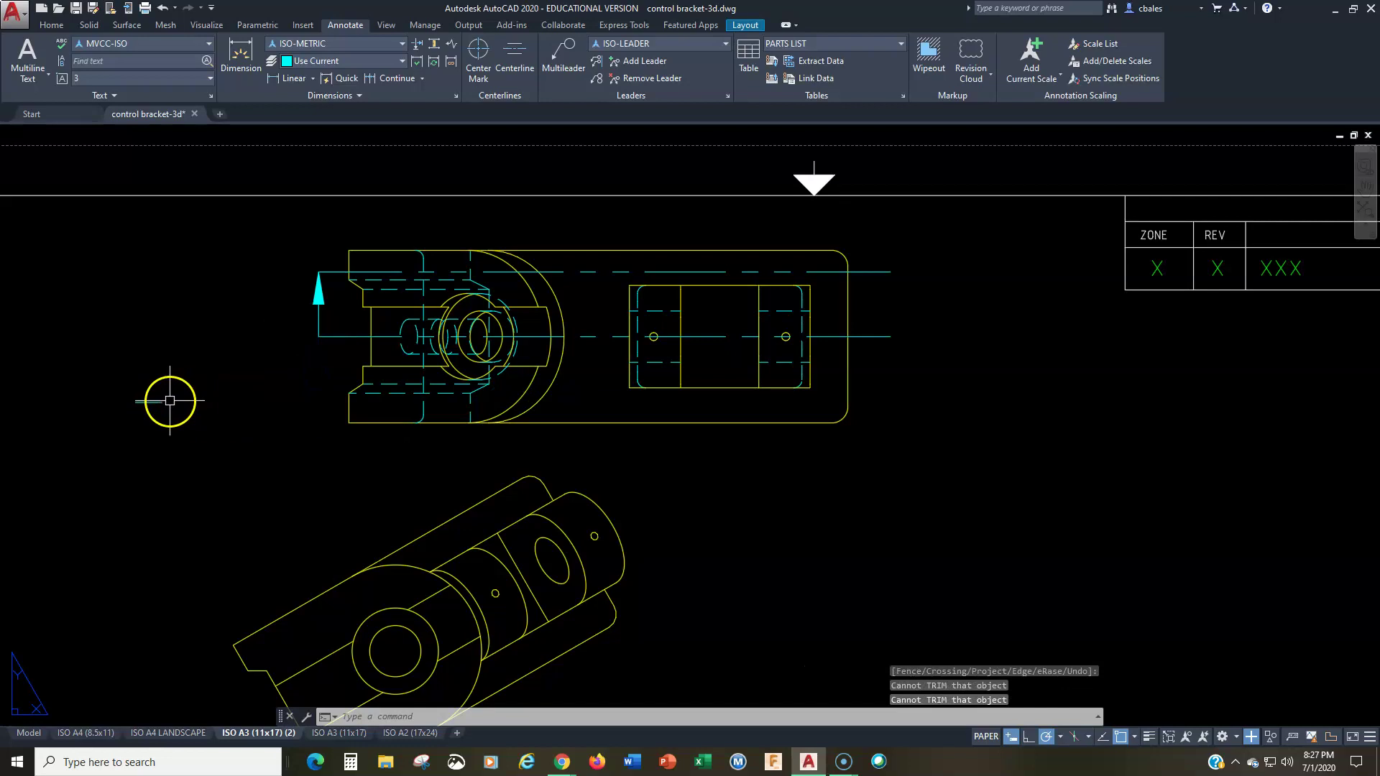
pyautogui.click(157, 398)
pyautogui.click(334, 273)
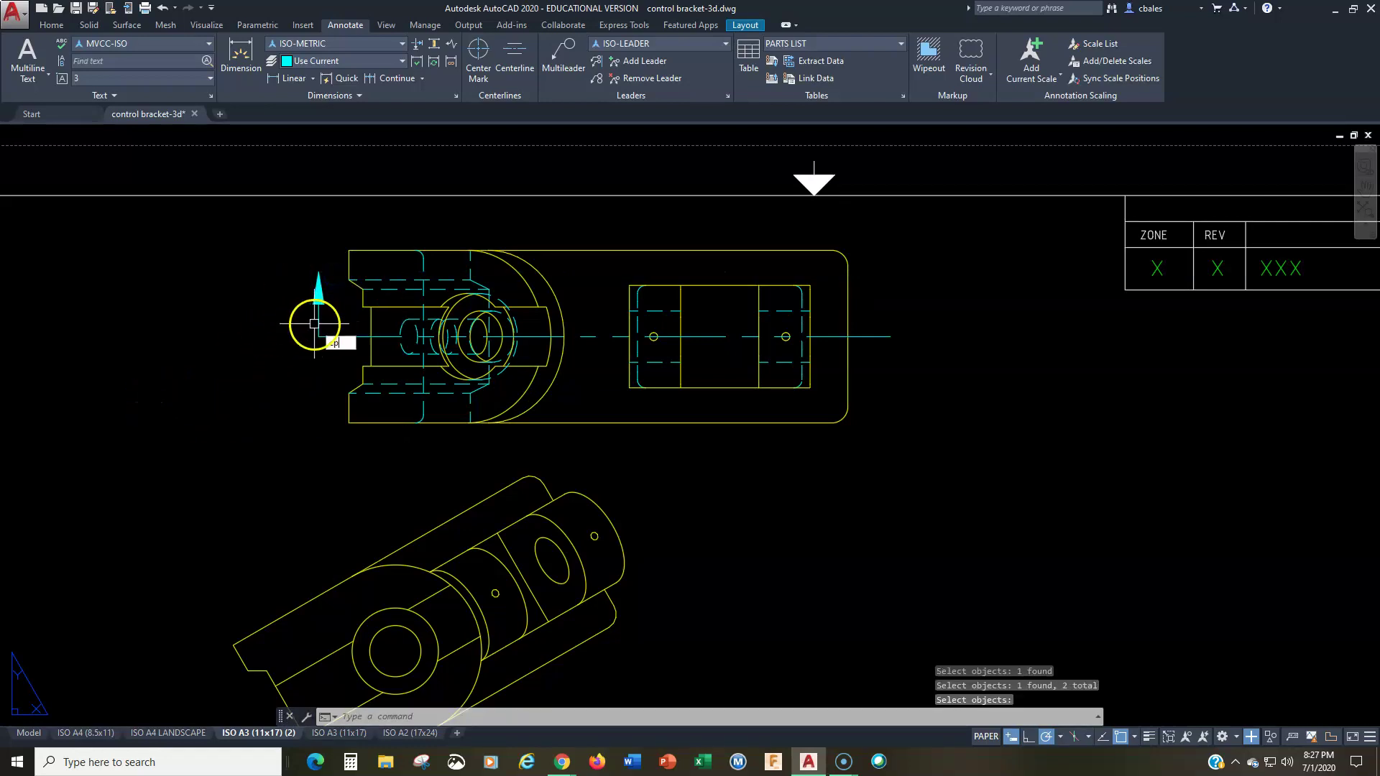
# Copy the arrowhead and its vertical line from the cutting plane line's notched-side end to its opposite endpoint.
pyautogui.press('Return')
pyautogui.click(288, 256)
pyautogui.click(335, 371)
pyautogui.press('Return')
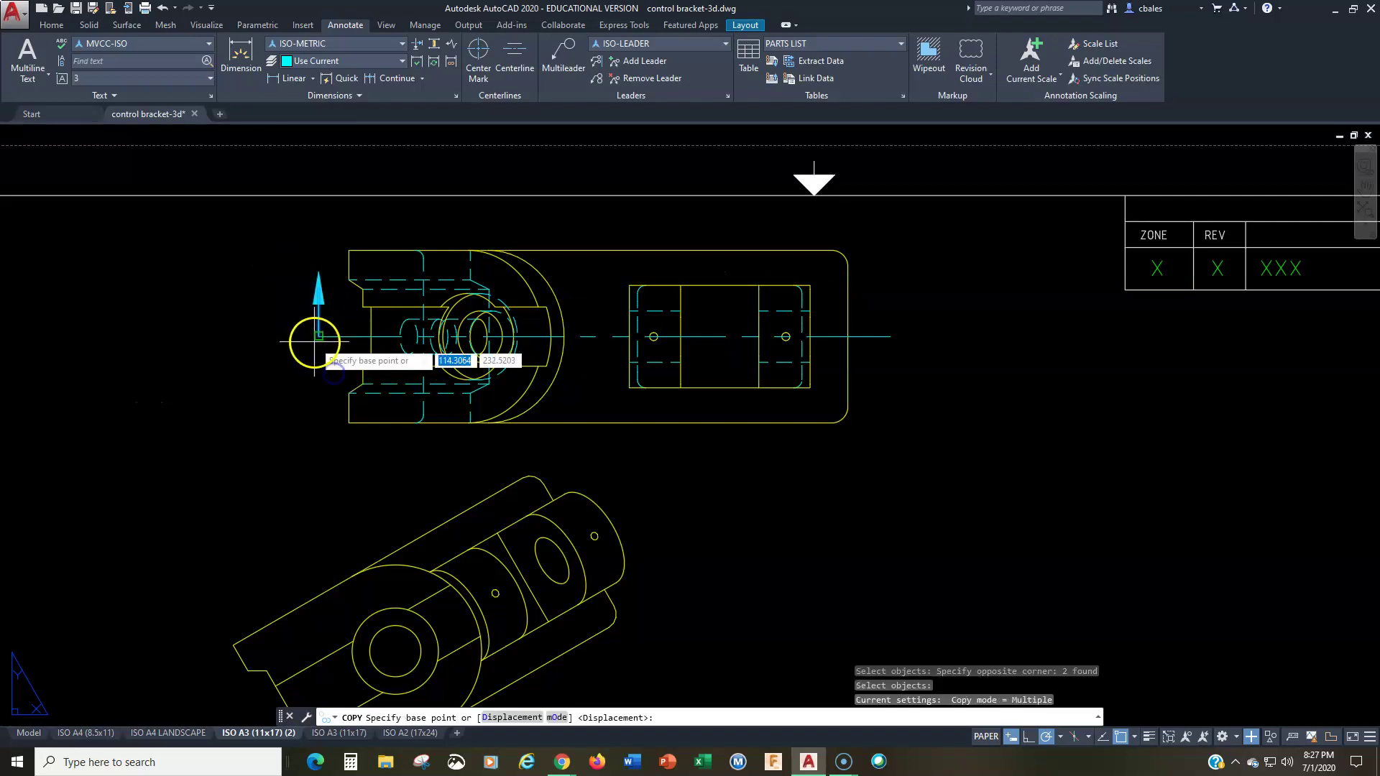
pyautogui.click(319, 335)
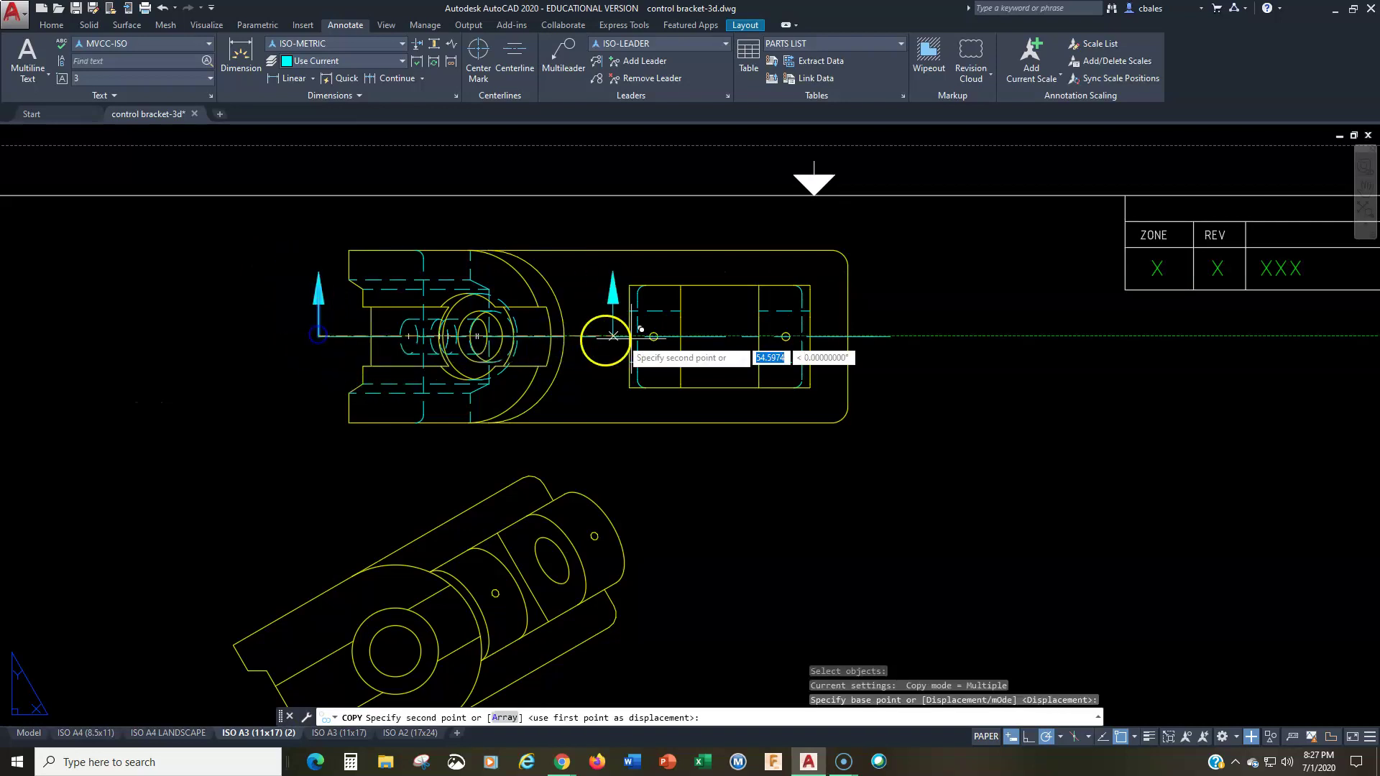
pyautogui.click(891, 337)
pyautogui.press('Escape')
pyautogui.press('Escape')
pyautogui.press('Escape')
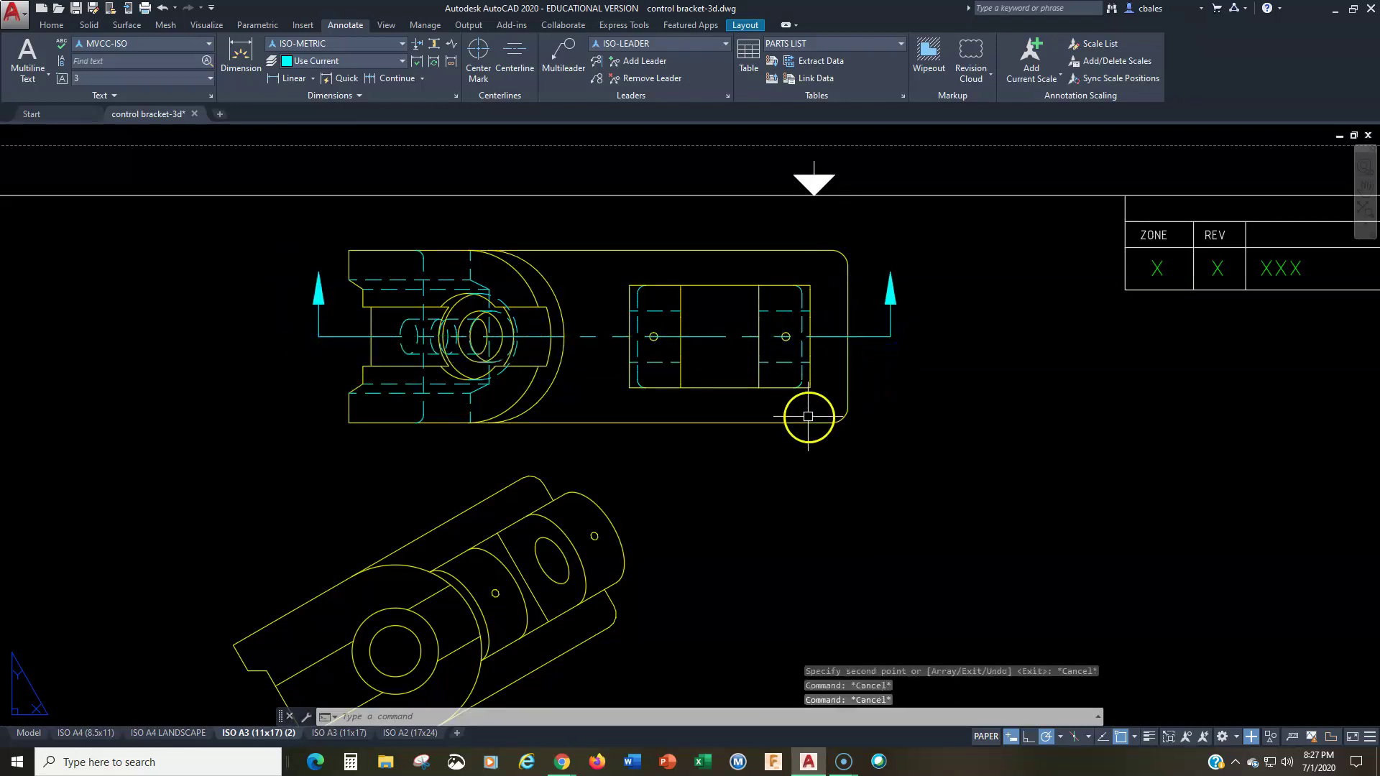
# Review the whole sheet, compare it with the ISO A3 (11x17) layout, and return to ISO A3 (11x17) (2).
pyautogui.scroll(-4, 807, 415)
pyautogui.moveTo(807, 484); pyautogui.dragTo(650, 312, button='middle')
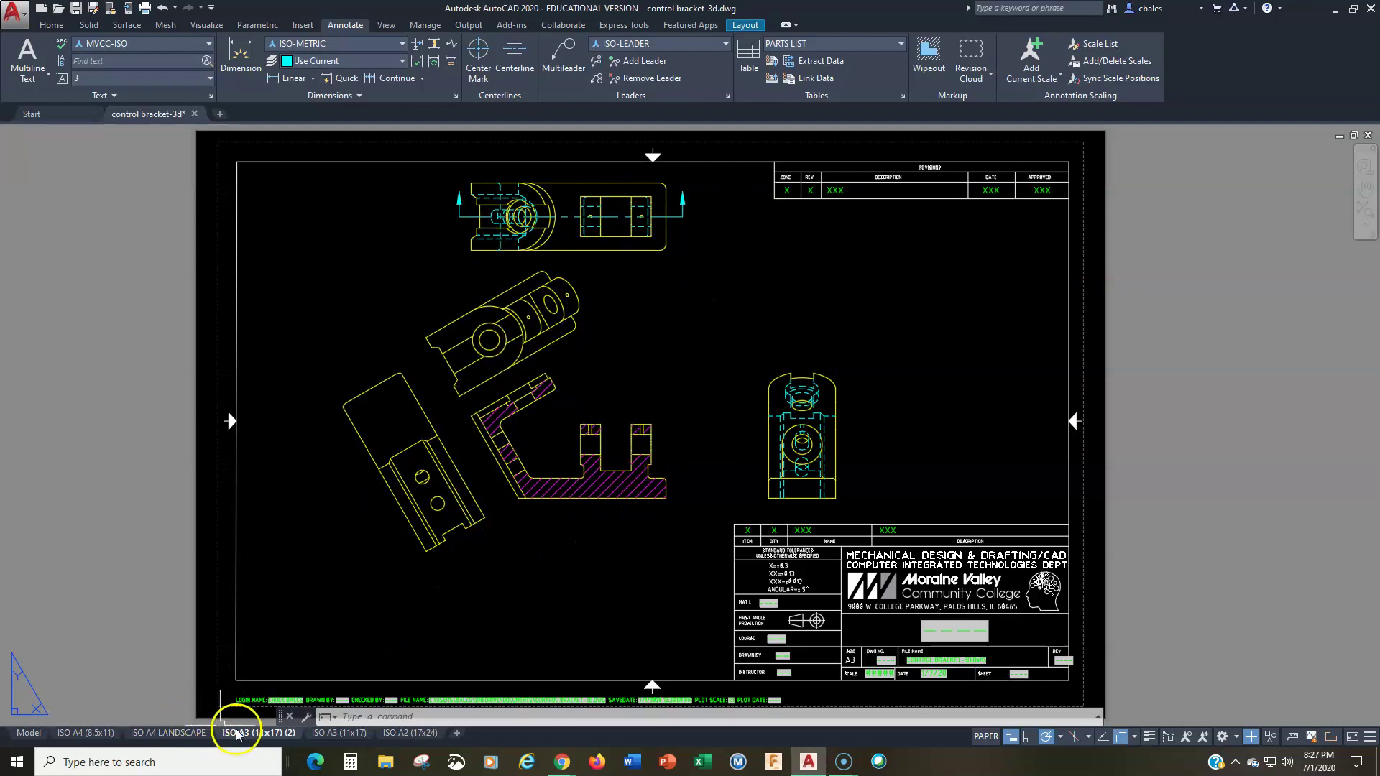
pyautogui.click(336, 733)
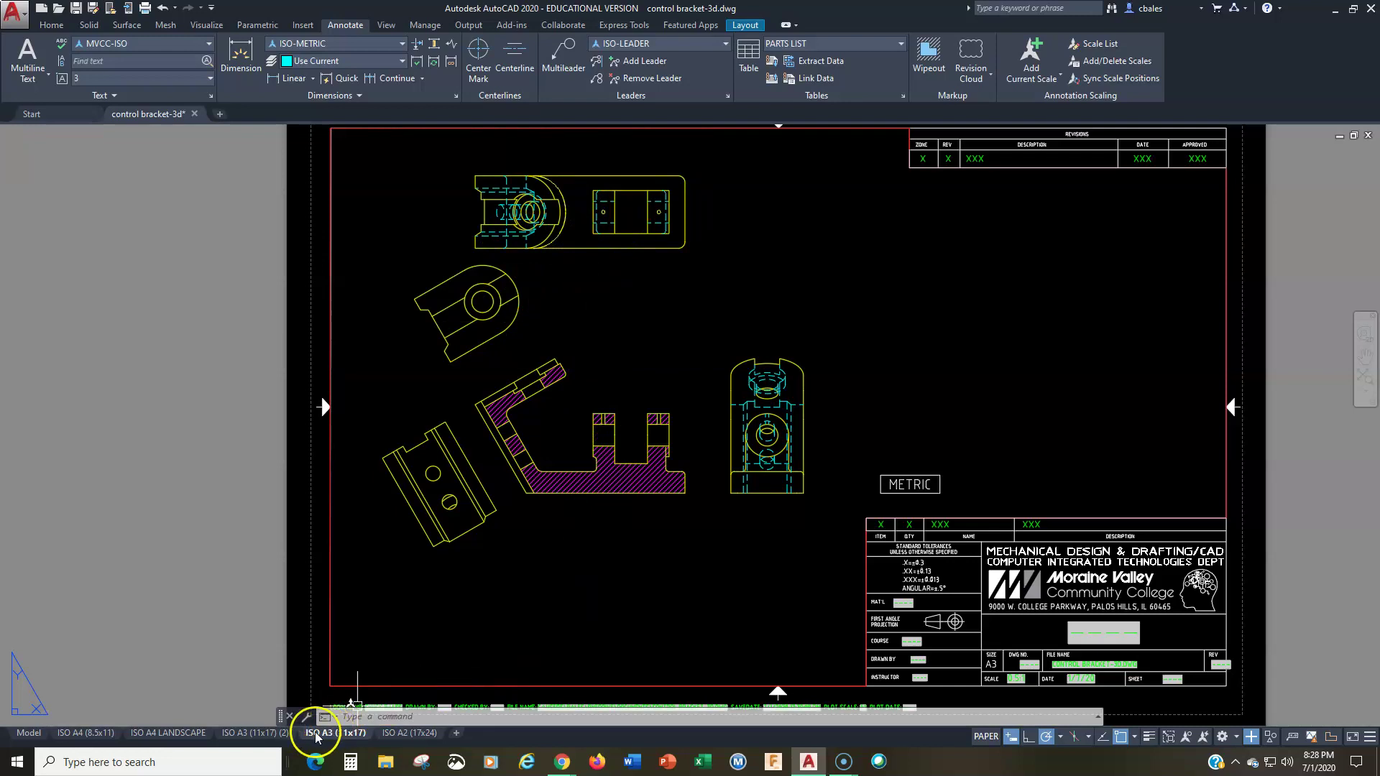
pyautogui.click(257, 733)
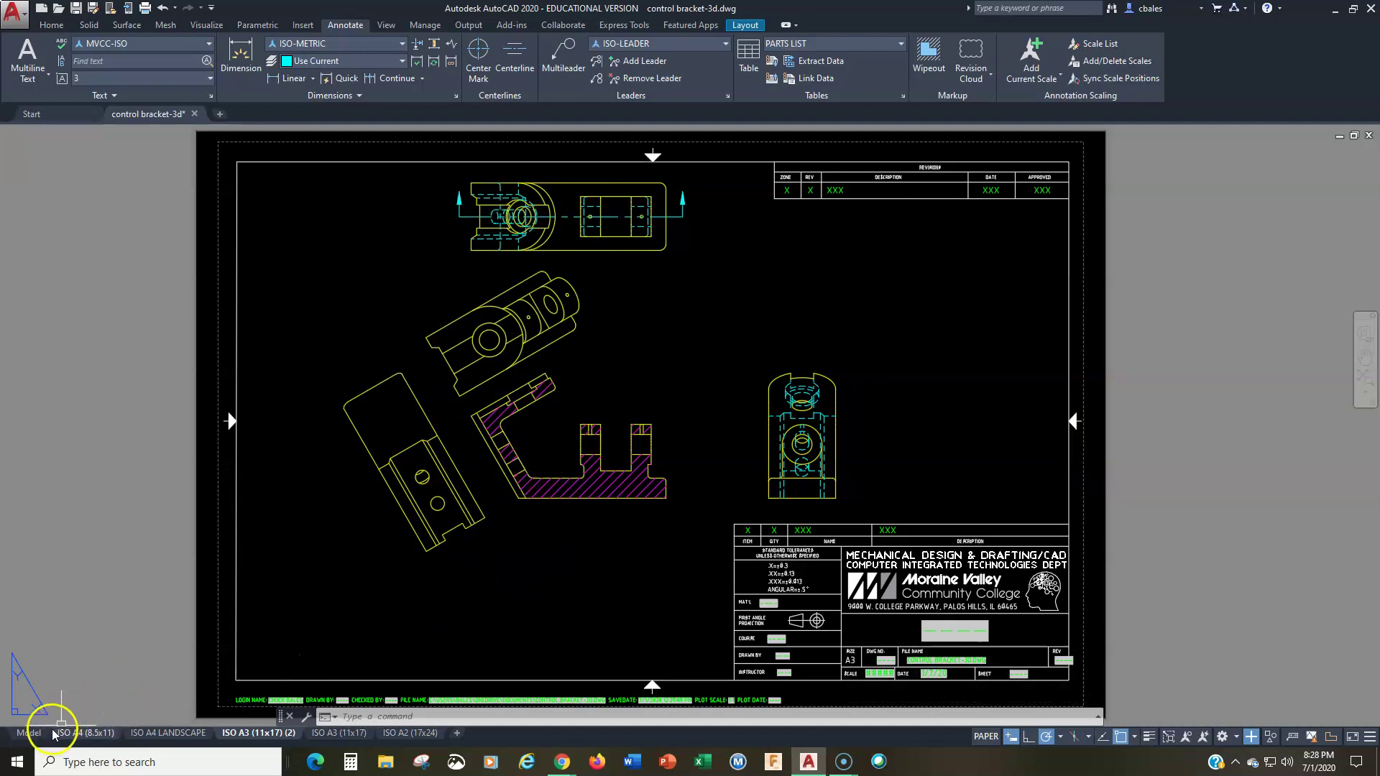
pyautogui.moveTo(48, 740)
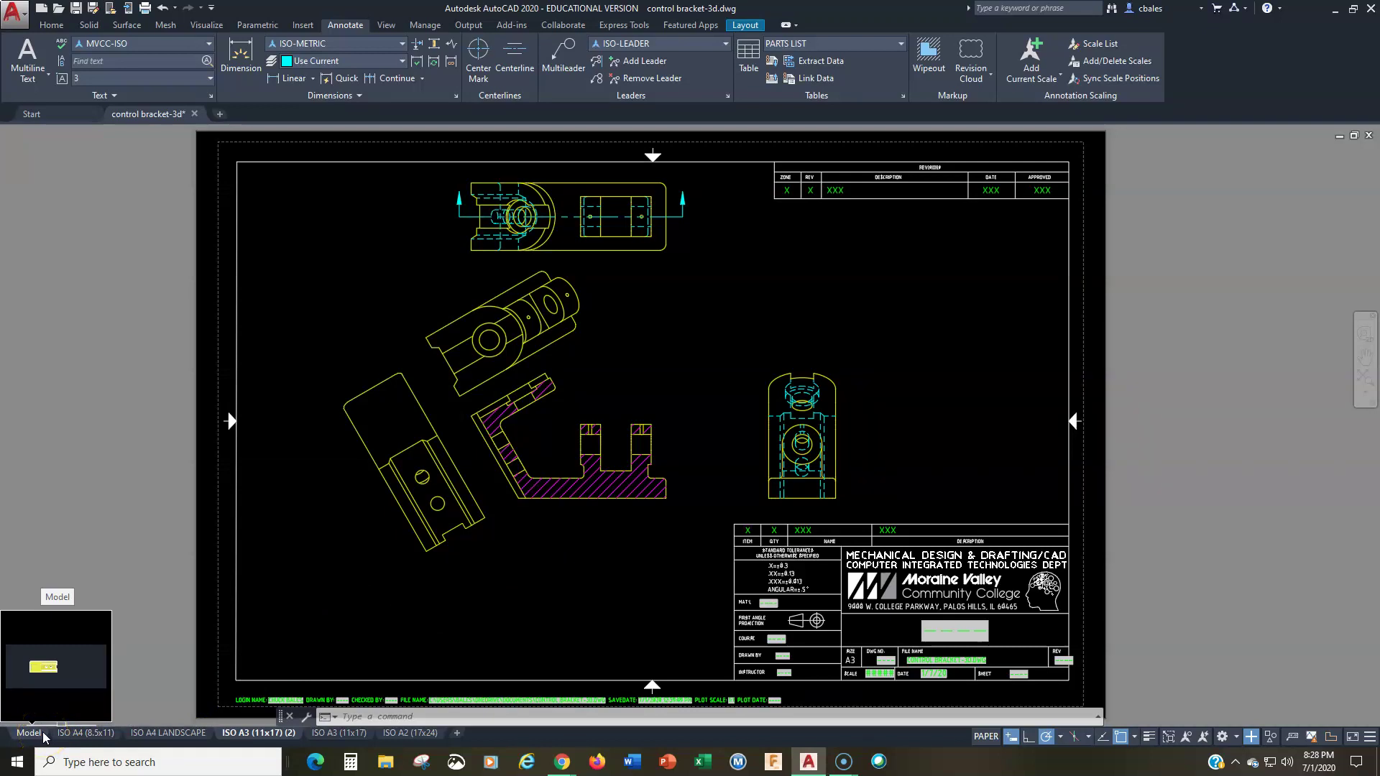
pyautogui.click(37, 741)
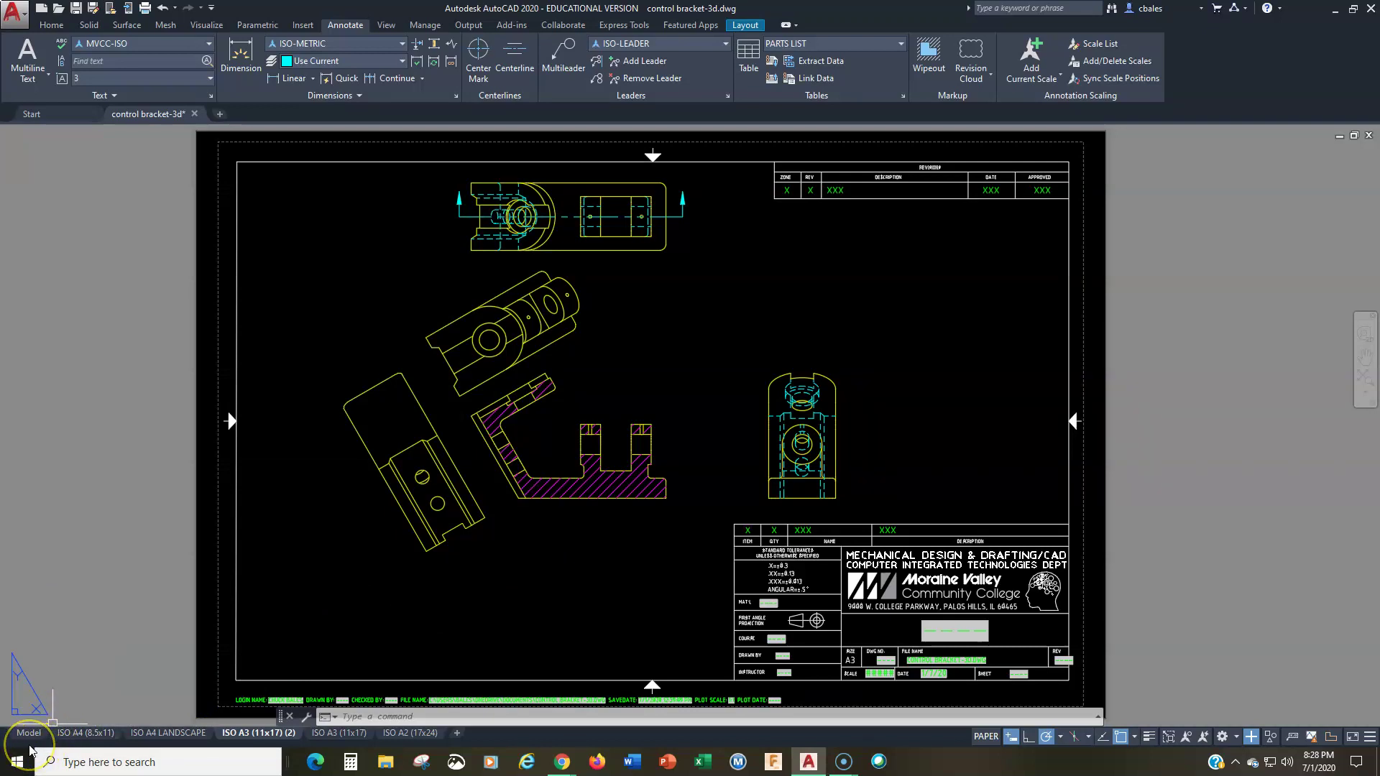